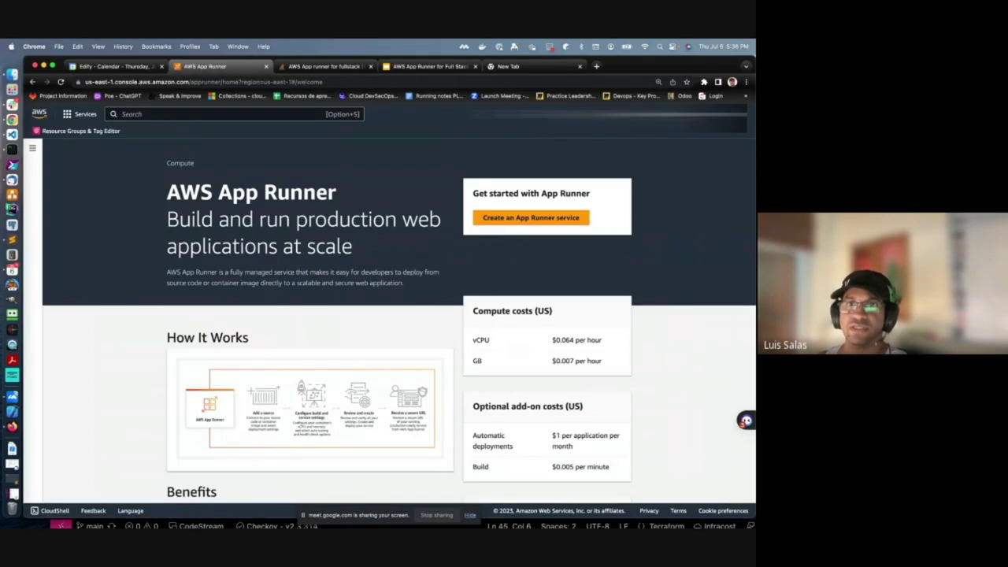
# Start creating an App Runner service and check the Terraform run's progress in iTerm before returning to the browser.
pyautogui.click(498, 220)
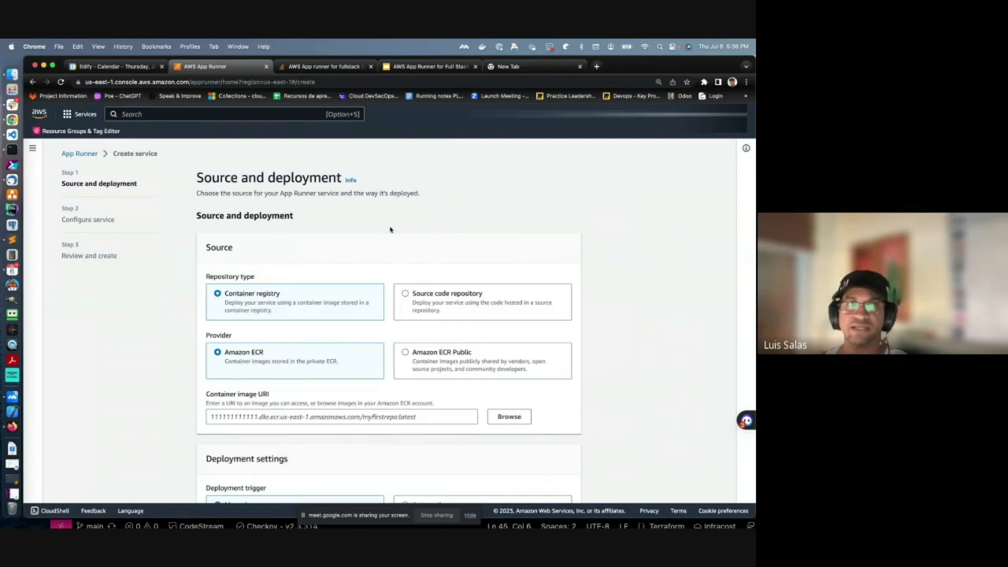
pyautogui.click(32, 156)
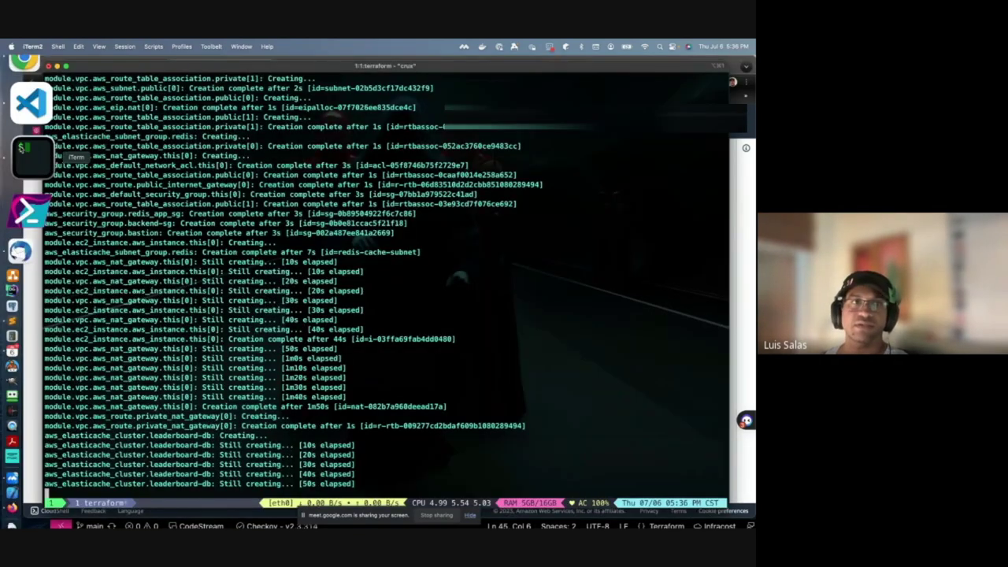
pyautogui.press('super+Tab')
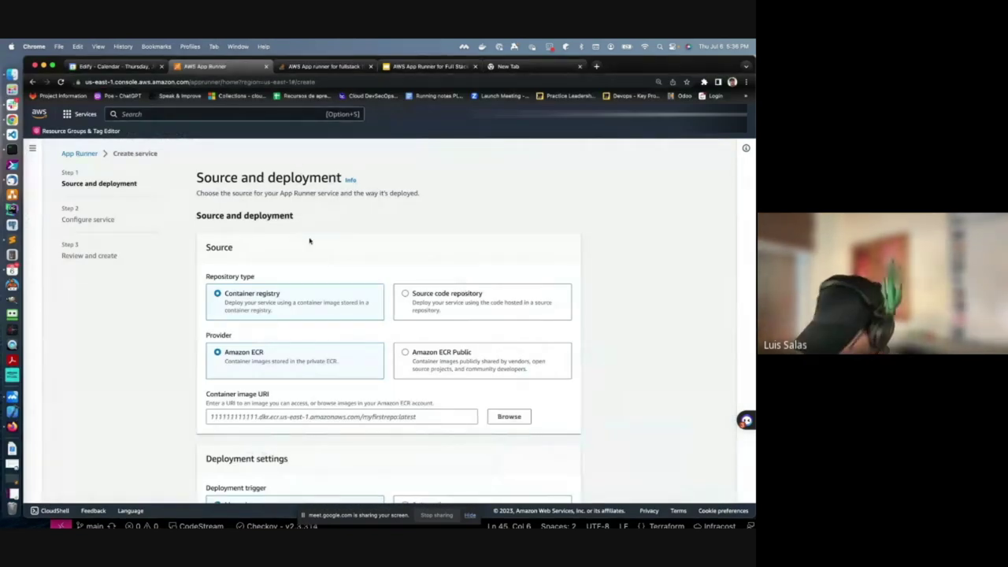
# Review the GitHub connection settings of the Source code repository type, and switch back to Container registry.
pyautogui.press('super+equal')
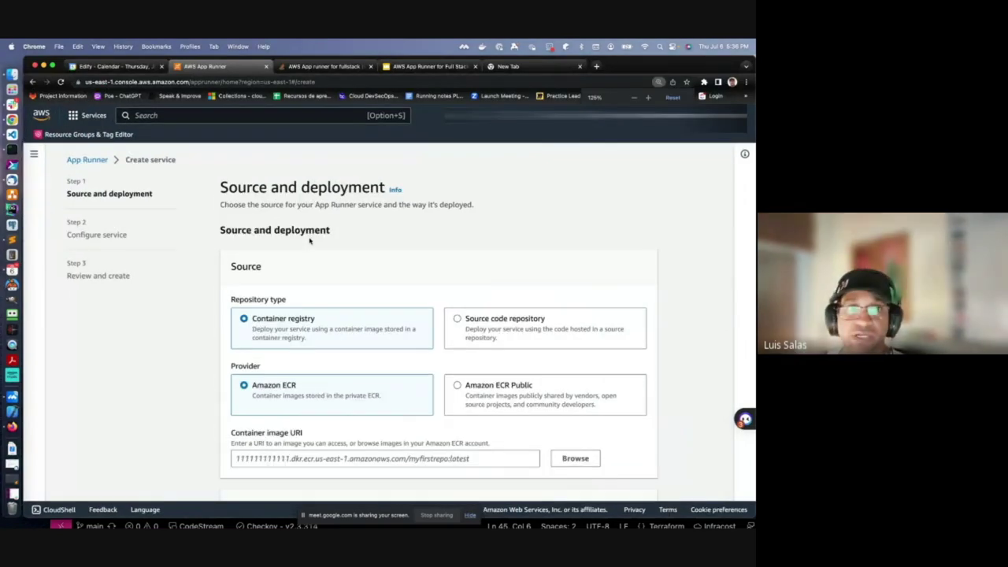
pyautogui.press('super+equal')
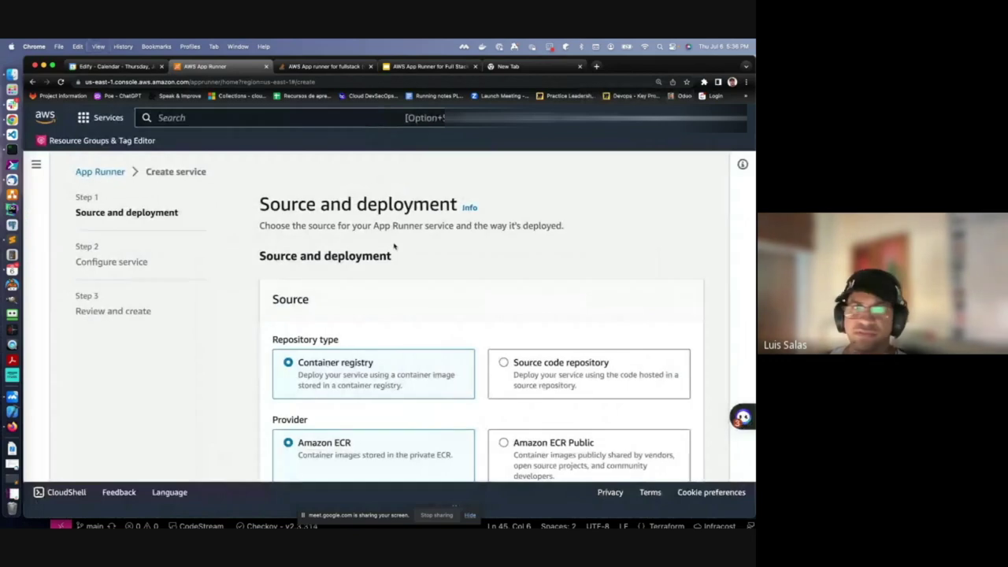
pyautogui.scroll(-1, 346, 238)
pyautogui.scroll(-2, 347, 238)
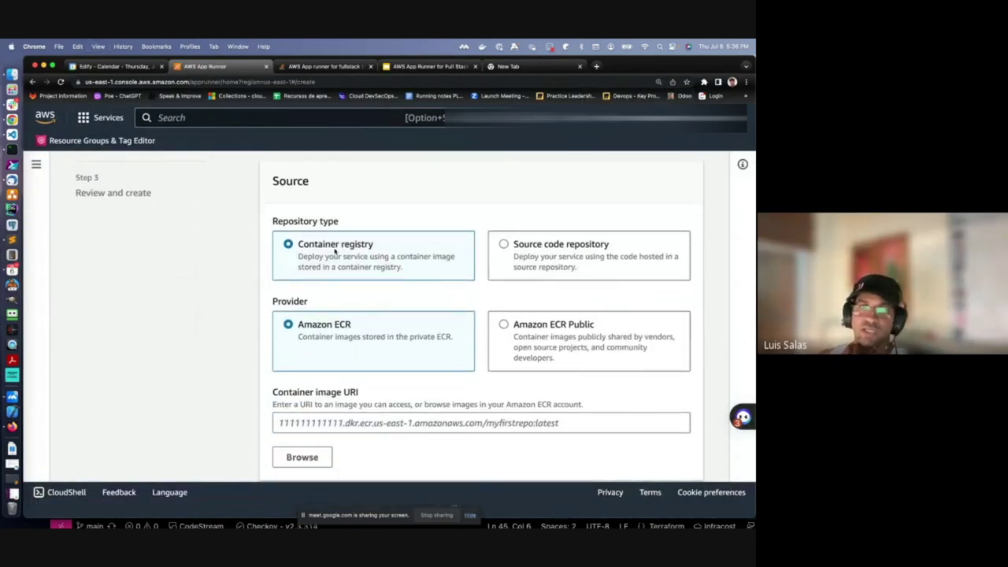
pyautogui.click(504, 245)
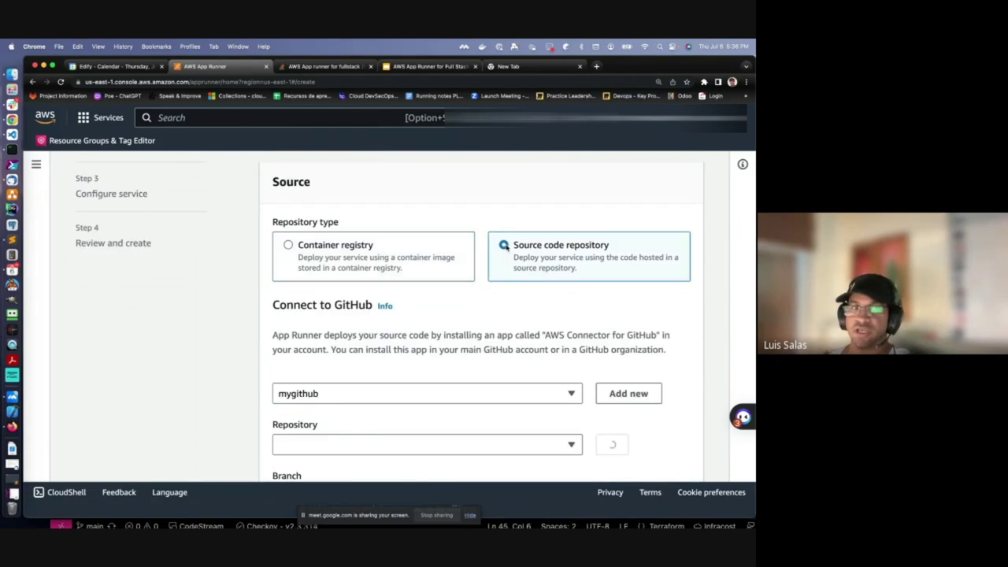
pyautogui.scroll(-1, 333, 380)
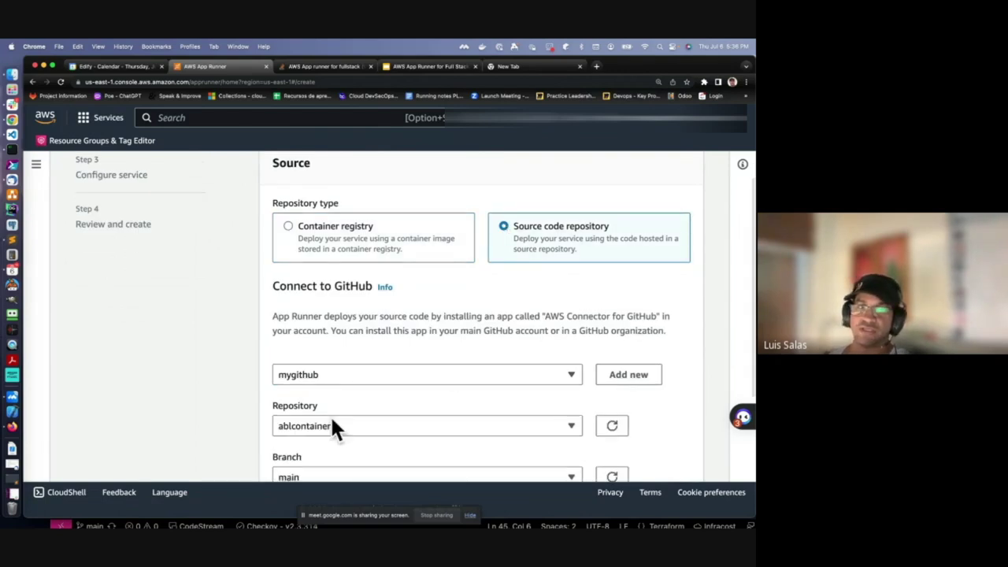
pyautogui.click(325, 230)
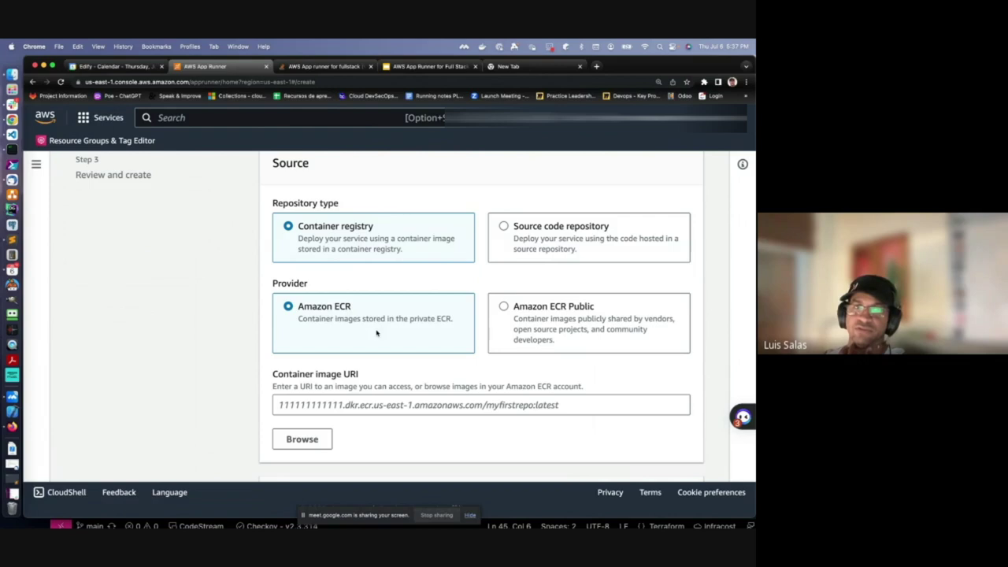
# Choose the nginx repository with the latest tag as the service's Amazon ECR container image.
pyautogui.click(325, 437)
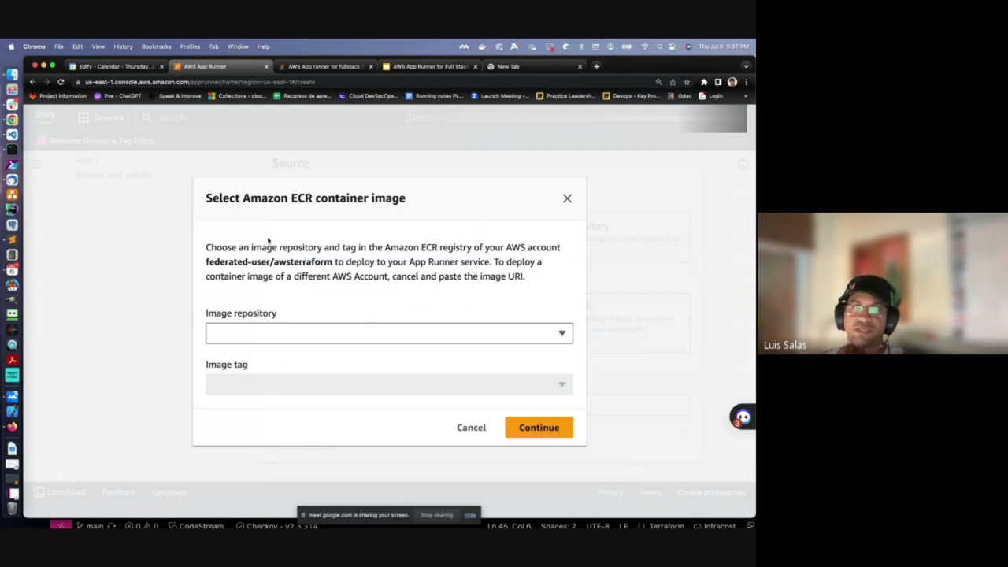
pyautogui.click(562, 333)
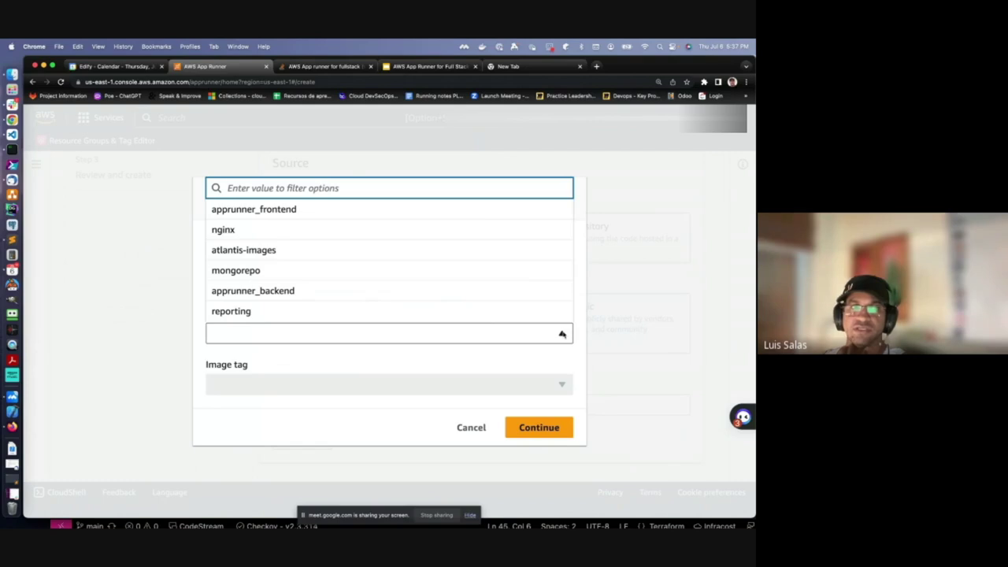
pyautogui.click(277, 234)
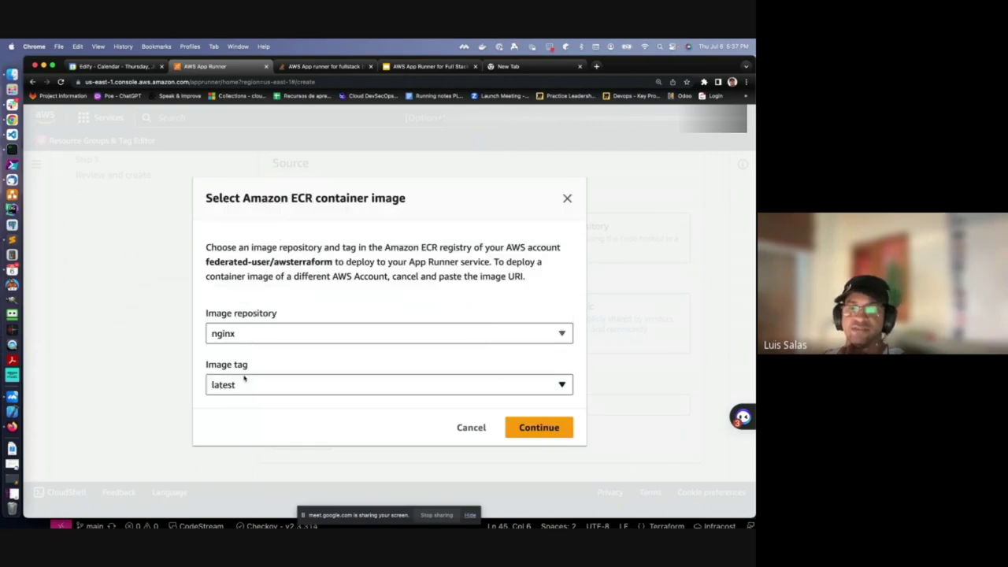
pyautogui.click(525, 427)
# Assign the existing AppRunnerECRAccessRole as the ECR access role and continue to the service configuration.
pyautogui.scroll(-6, 395, 318)
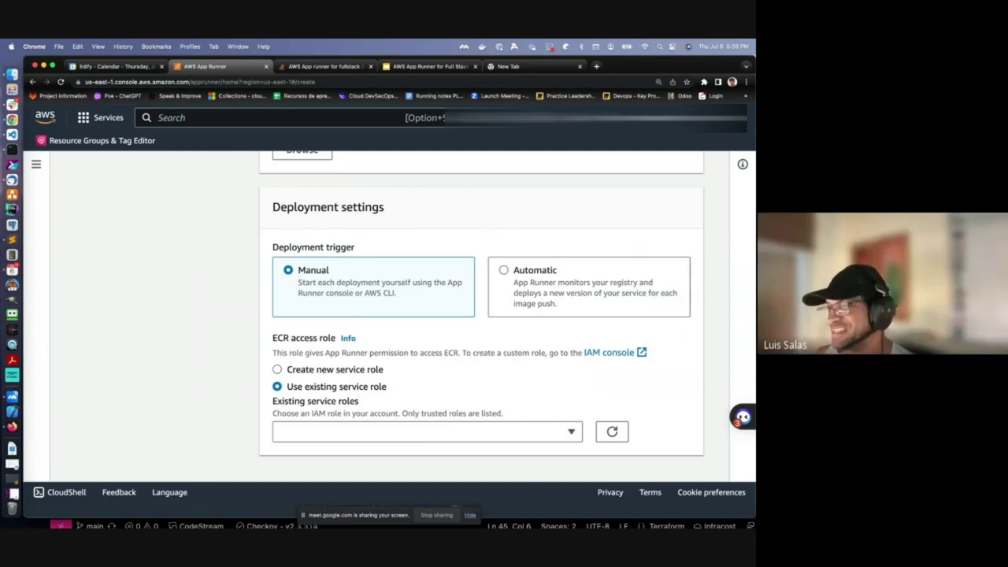
pyautogui.scroll(-1, 353, 366)
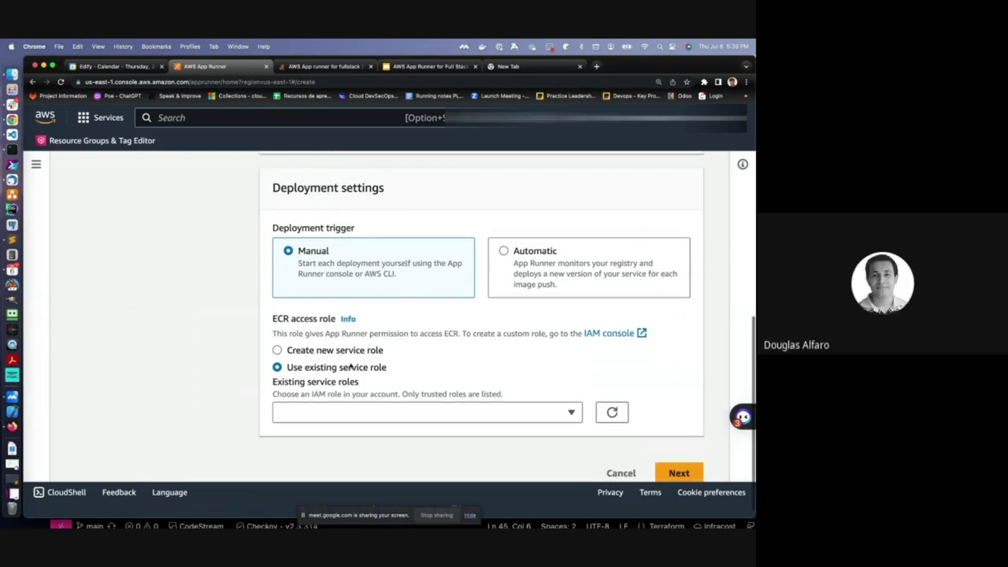
pyautogui.click(388, 397)
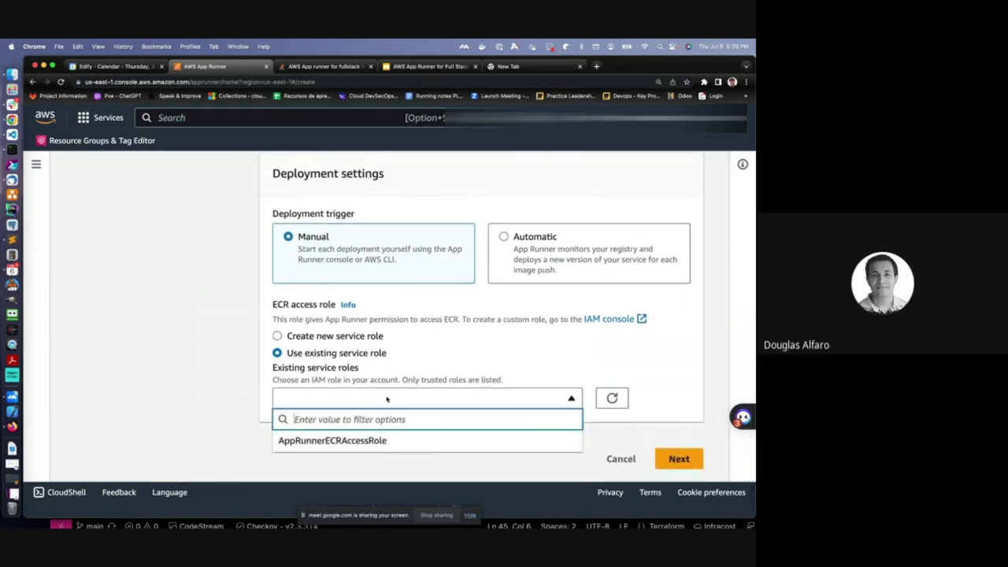
pyautogui.click(441, 359)
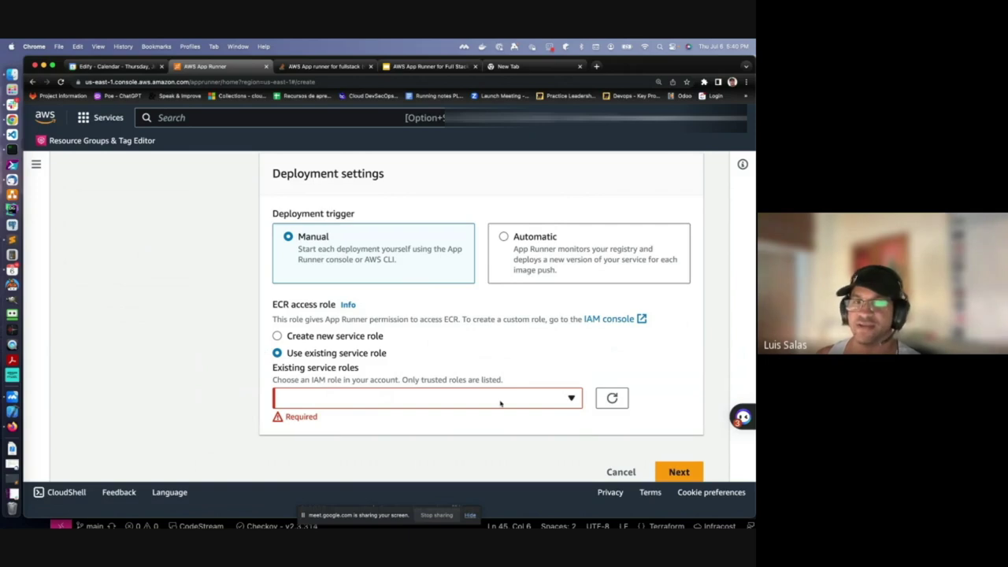
pyautogui.click(532, 400)
pyautogui.click(332, 441)
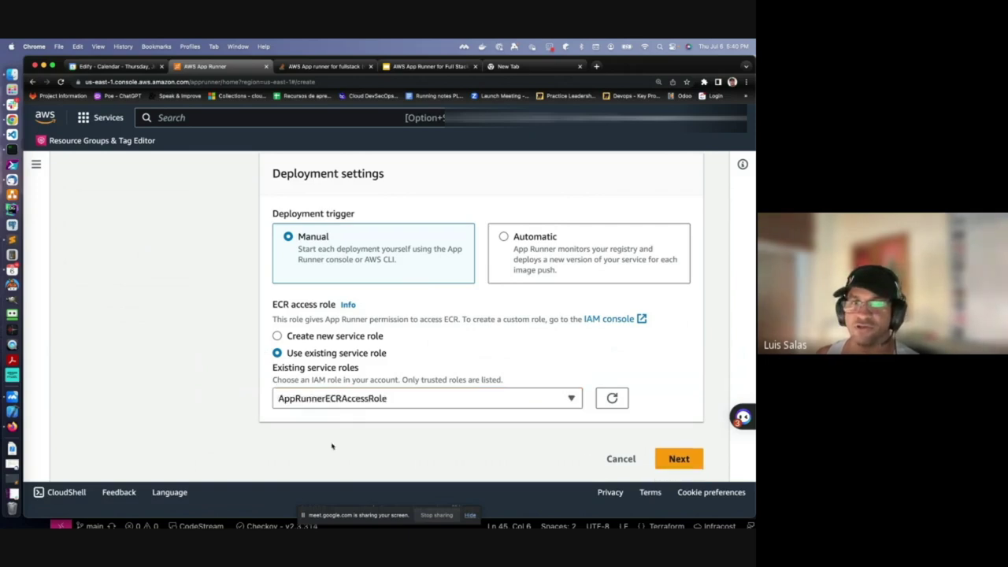
pyautogui.click(671, 463)
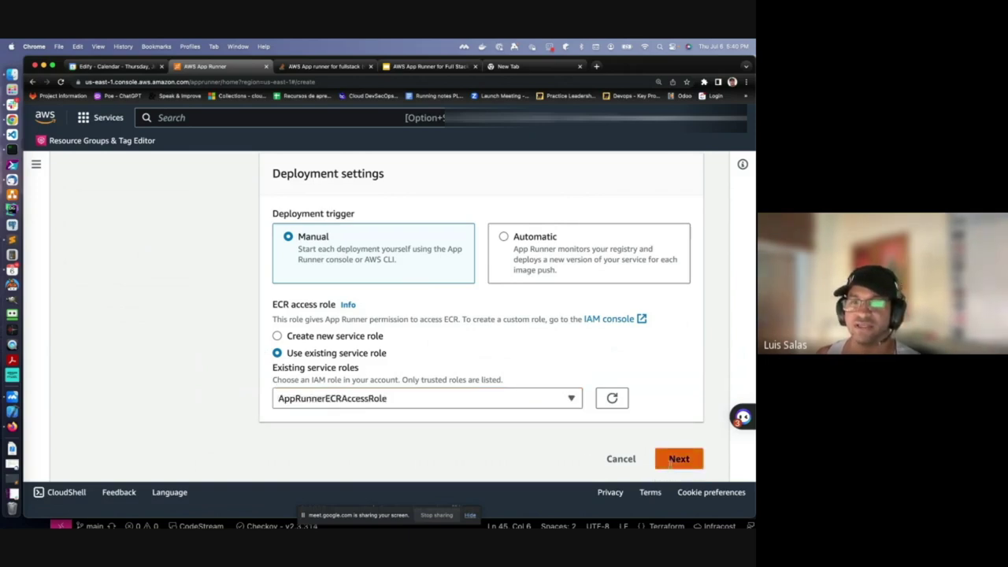
# Name the service nginx-service.
pyautogui.click(315, 342)
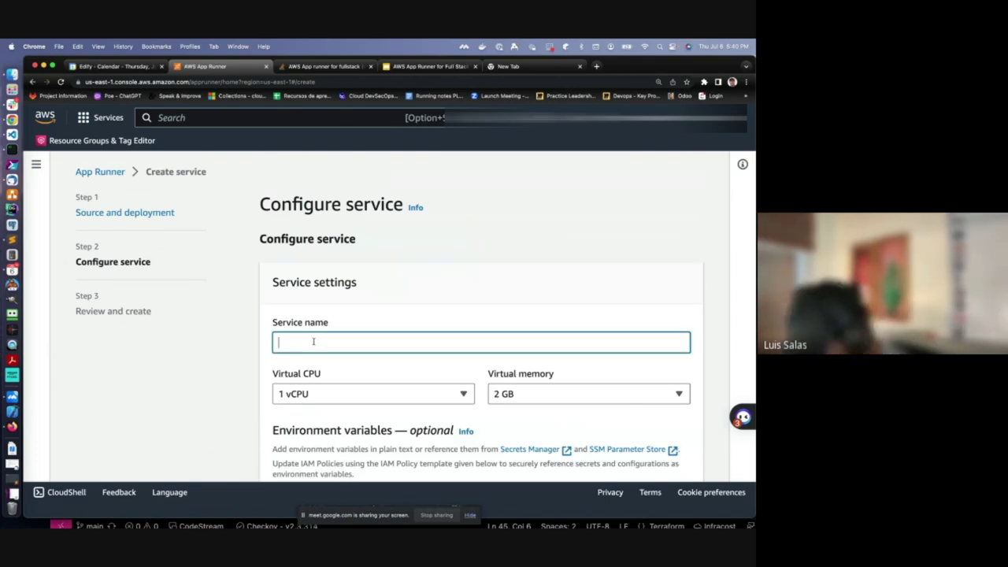
pyautogui.write('nginx')
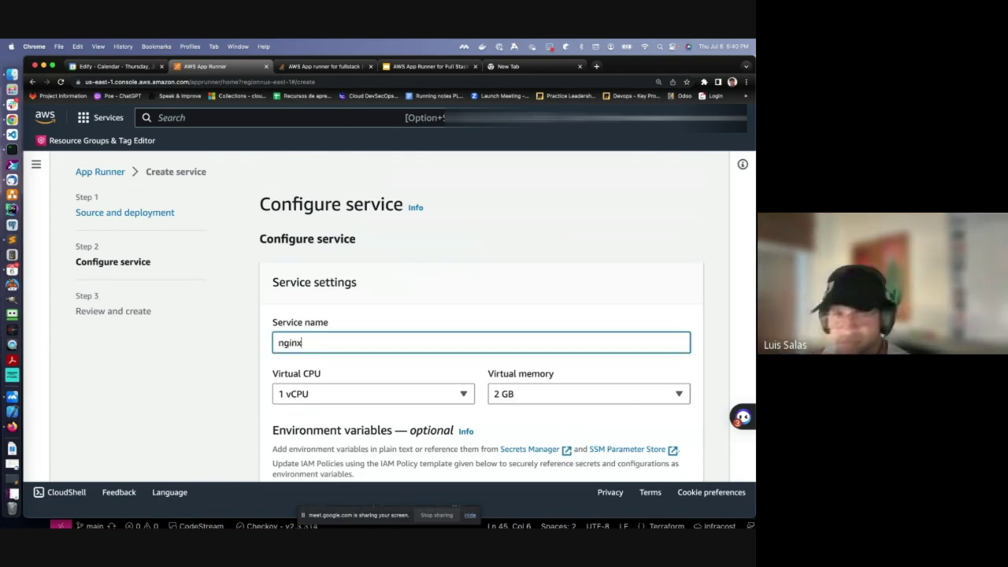
pyautogui.write('=service')
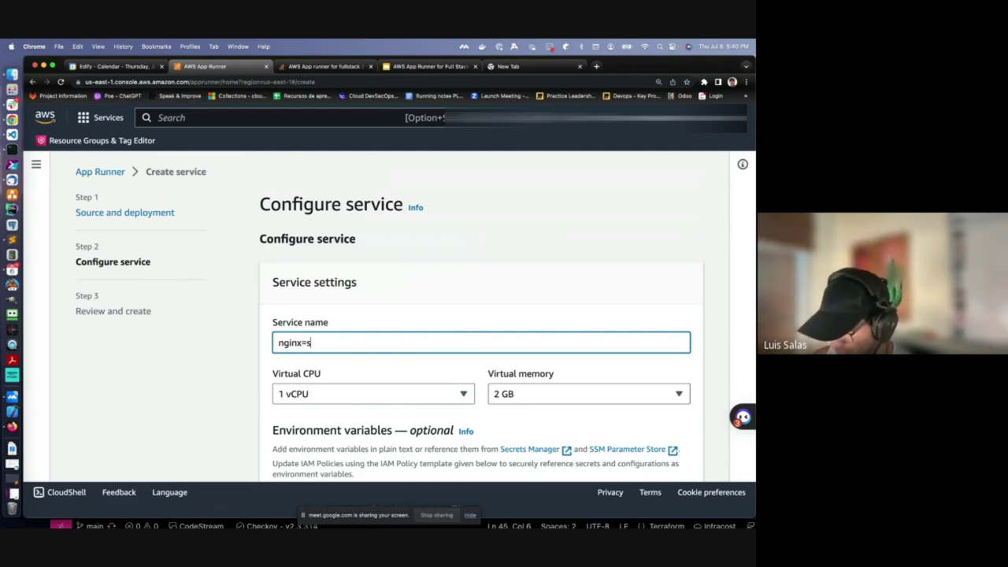
pyautogui.press('BackSpace')
pyautogui.press('BackSpace')
pyautogui.press('BackSpace')
pyautogui.press('BackSpace')
pyautogui.press('BackSpace')
pyautogui.press('BackSpace')
pyautogui.press('BackSpace')
pyautogui.press('BackSpace')
pyautogui.write('-')
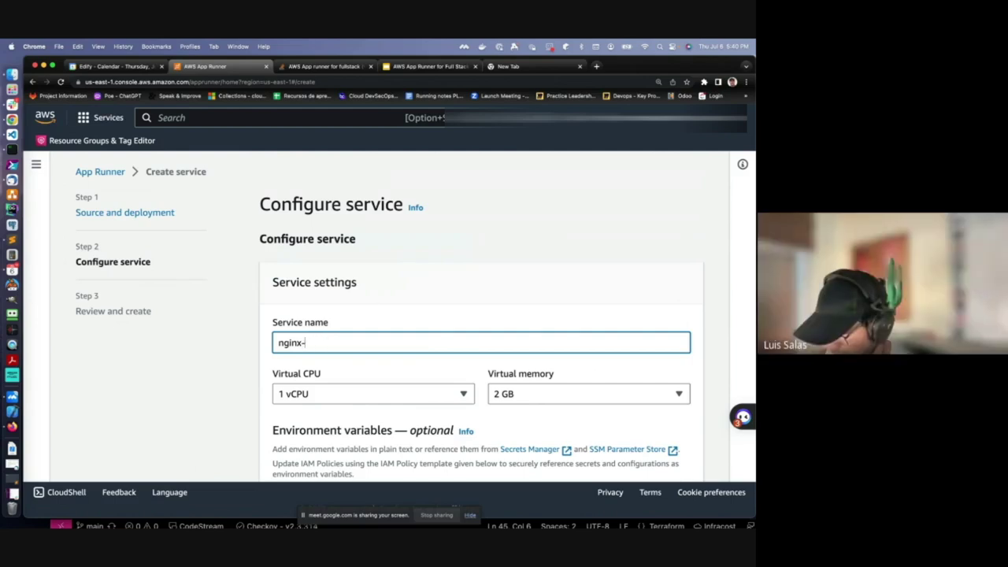
pyautogui.write('service')
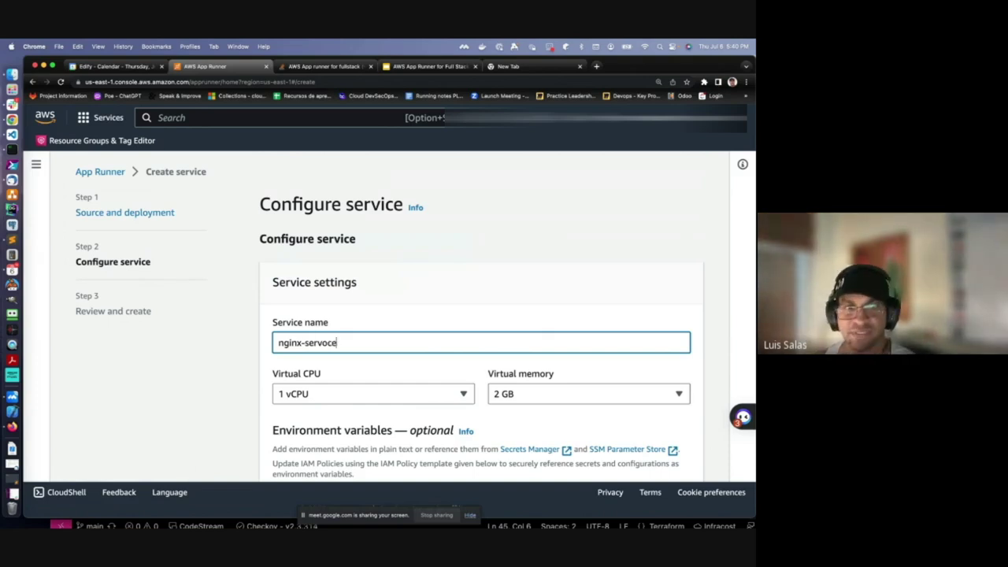
pyautogui.press('BackSpace')
pyautogui.press('BackSpace')
pyautogui.press('BackSpace')
pyautogui.write('o')
pyautogui.press('BackSpace')
pyautogui.write('ice')
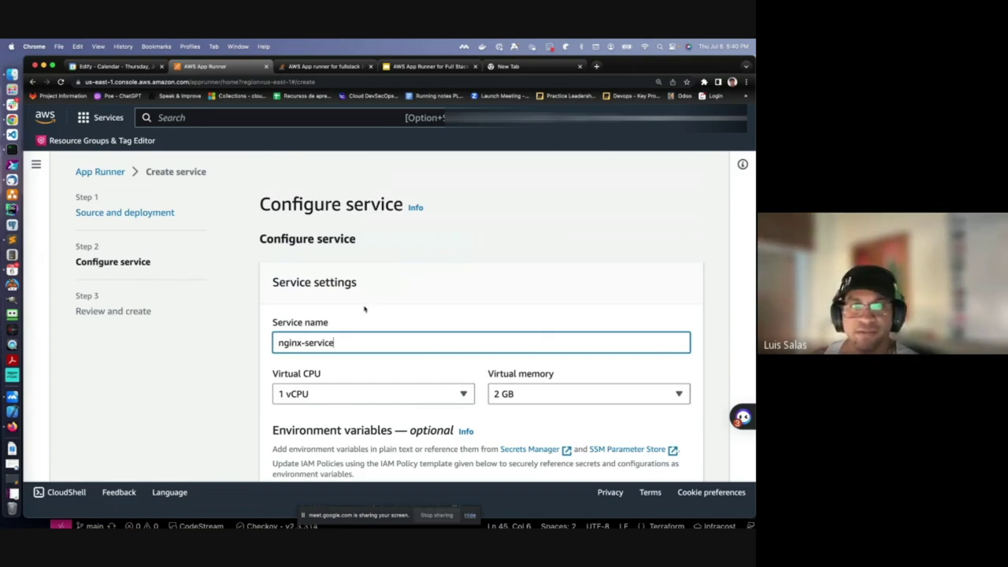
# Set the service's virtual CPU to 0.25 vCPU and its virtual memory to 0.5 GB.
pyautogui.scroll(-3, 365, 308)
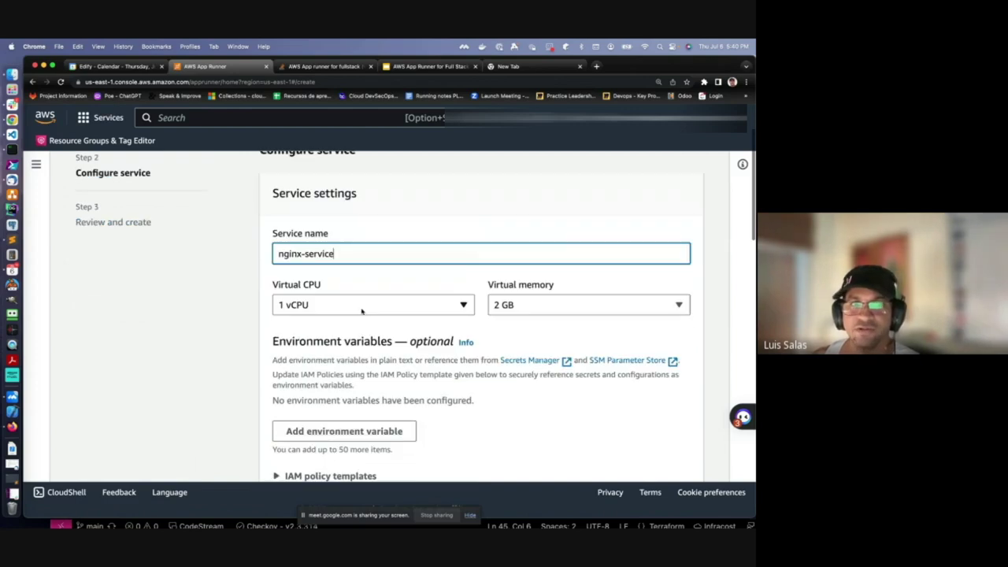
pyautogui.click(361, 311)
pyautogui.click(315, 326)
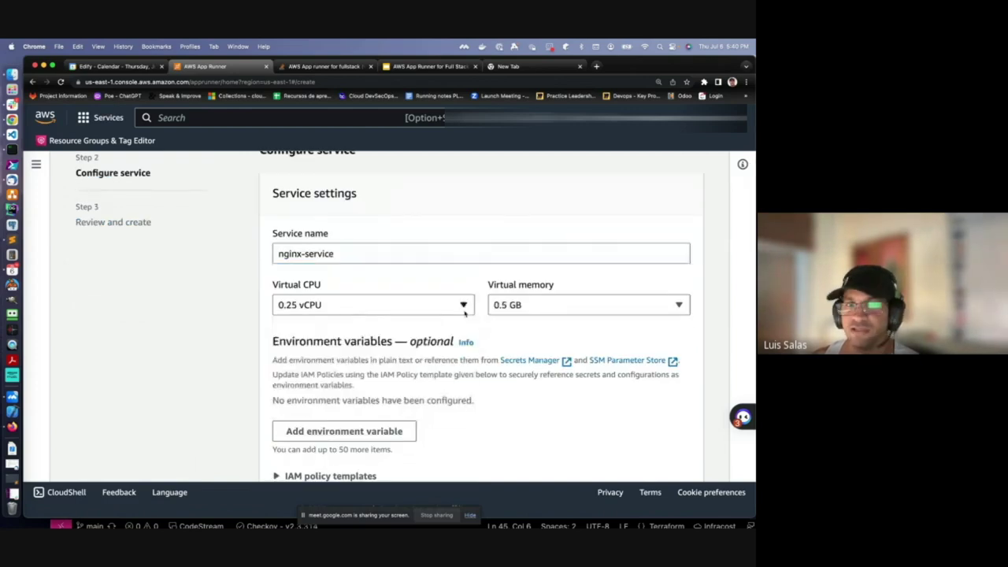
pyautogui.click(511, 307)
pyautogui.click(409, 322)
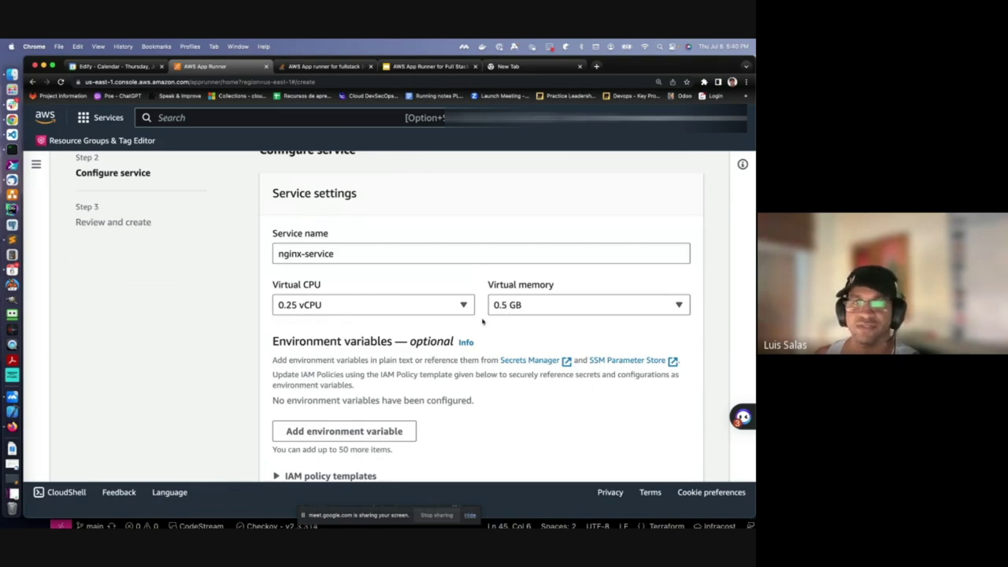
# Examine the source options for a new environment variable and remove the empty entry.
pyautogui.scroll(-2, 483, 321)
pyautogui.scroll(-1, 452, 383)
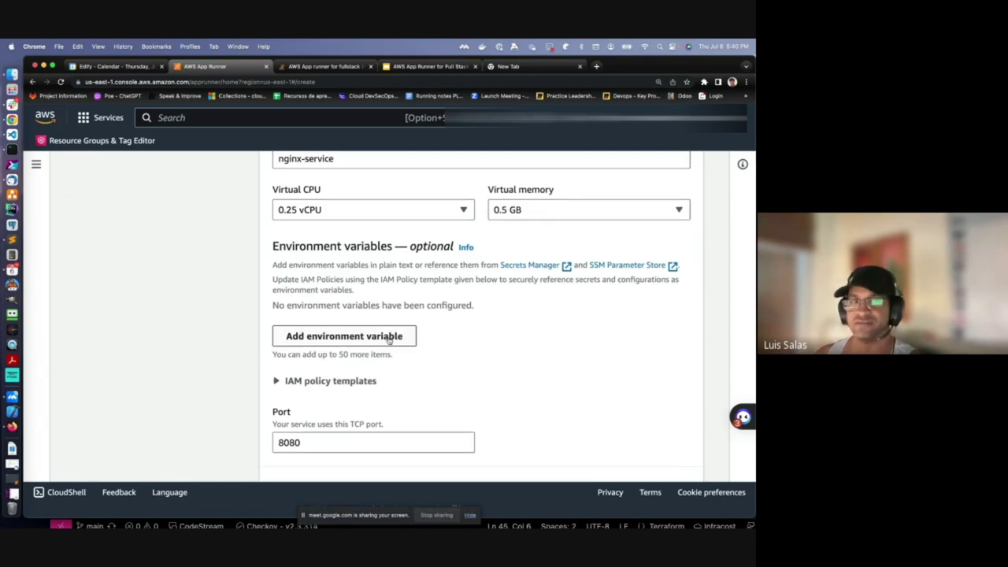
pyautogui.click(360, 345)
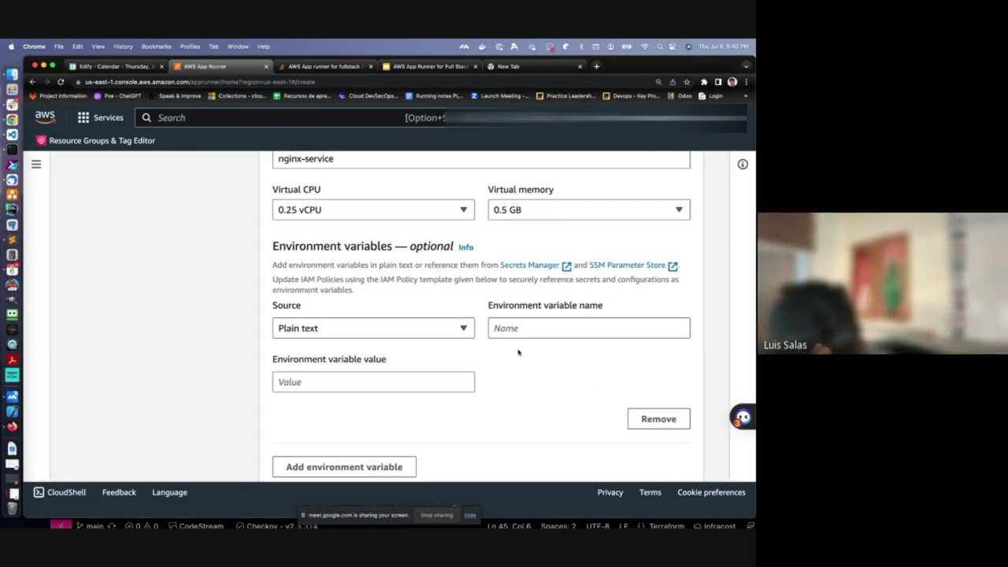
pyautogui.press('super+r')
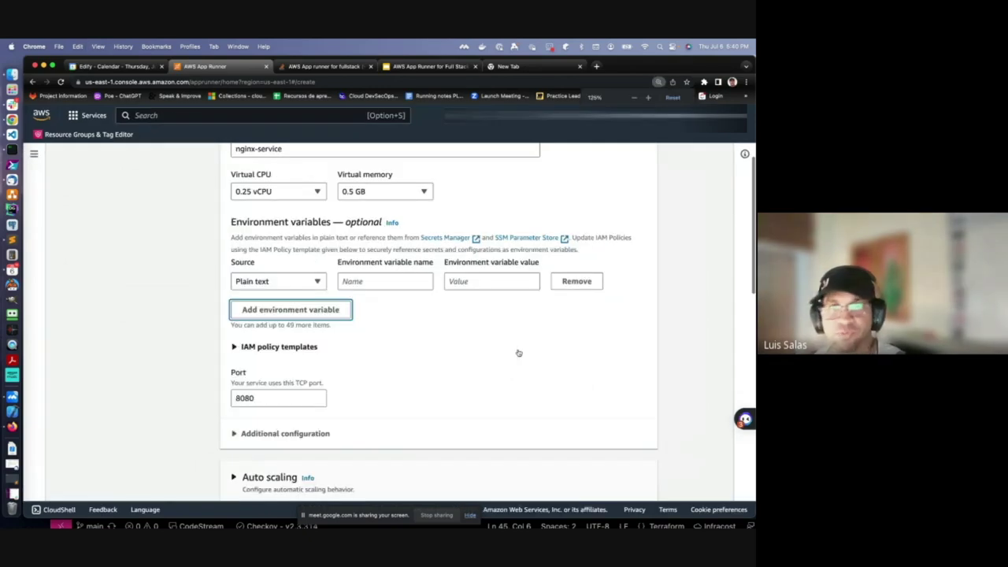
pyautogui.scroll(1, 385, 325)
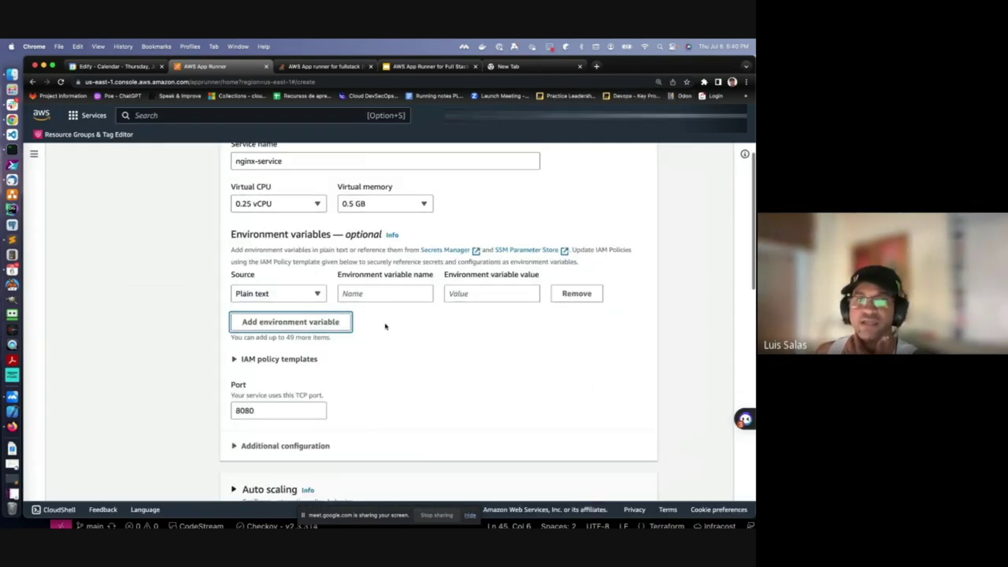
pyautogui.click(375, 320)
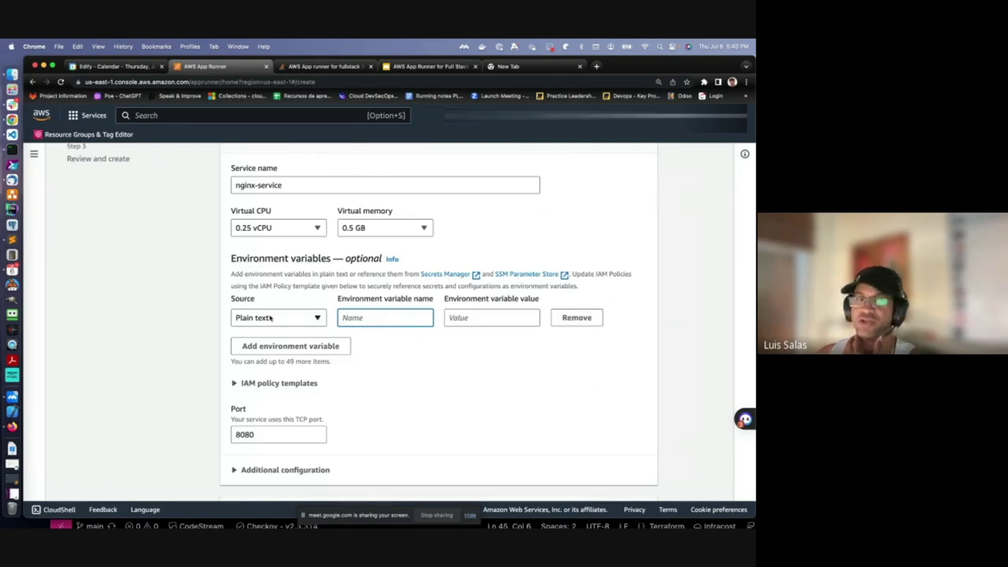
pyautogui.click(270, 317)
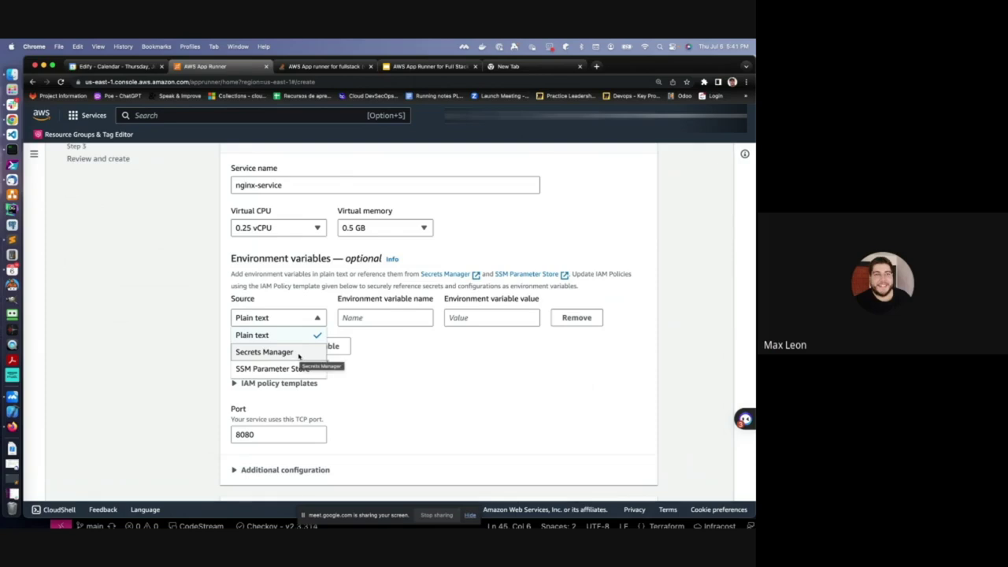
pyautogui.click(541, 362)
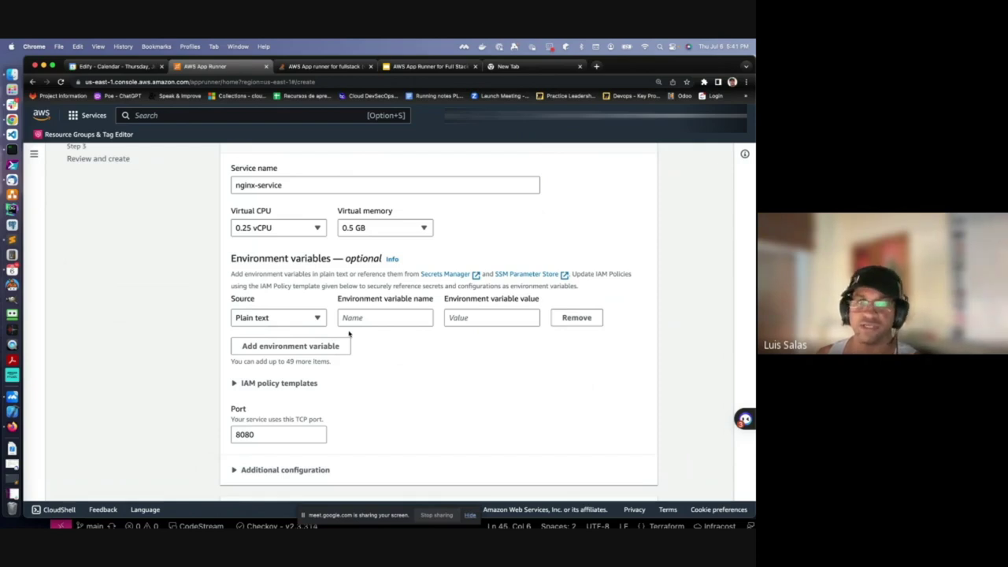
pyautogui.click(584, 319)
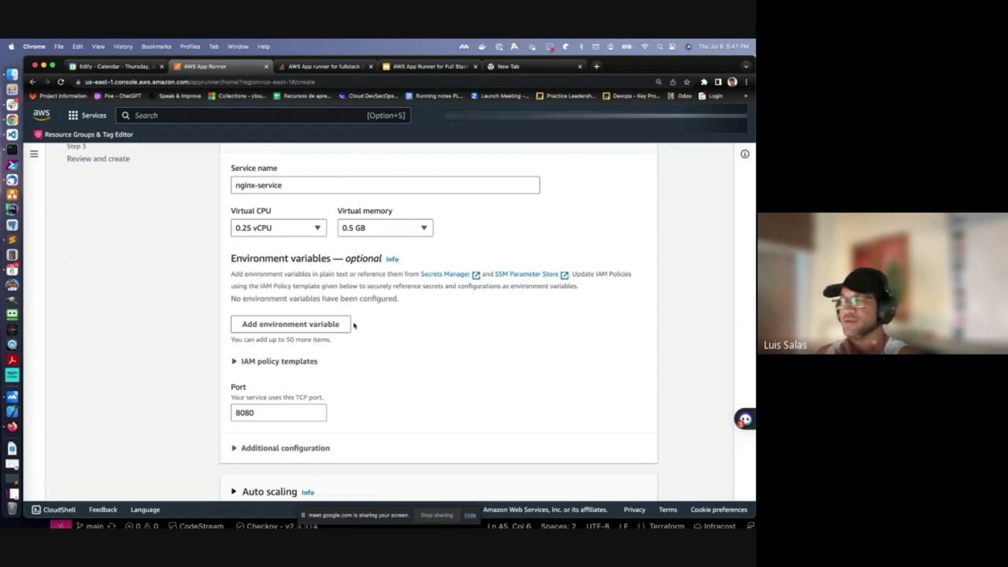
# Set the service's TCP port to 80.
pyautogui.scroll(-5, 308, 361)
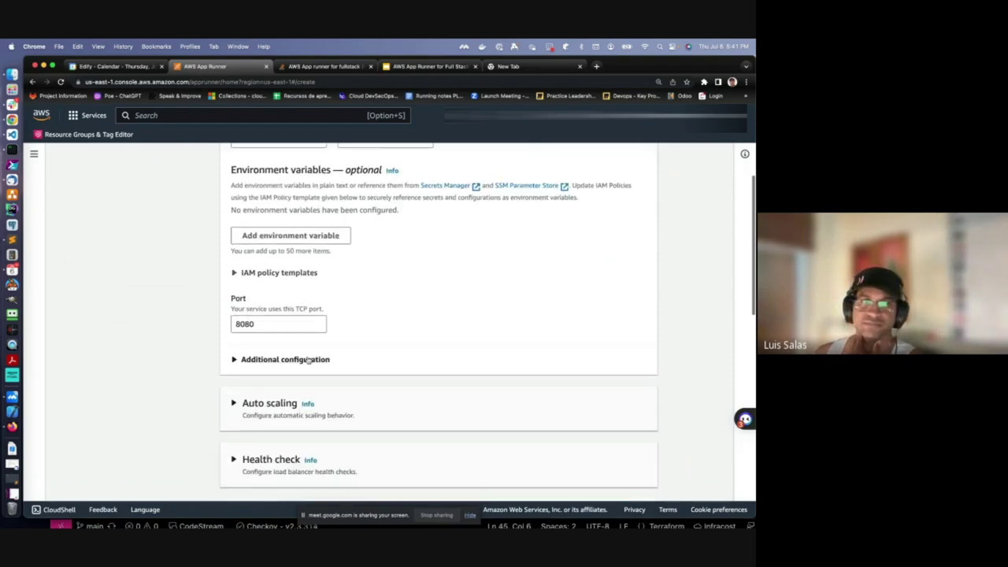
pyautogui.click(267, 300)
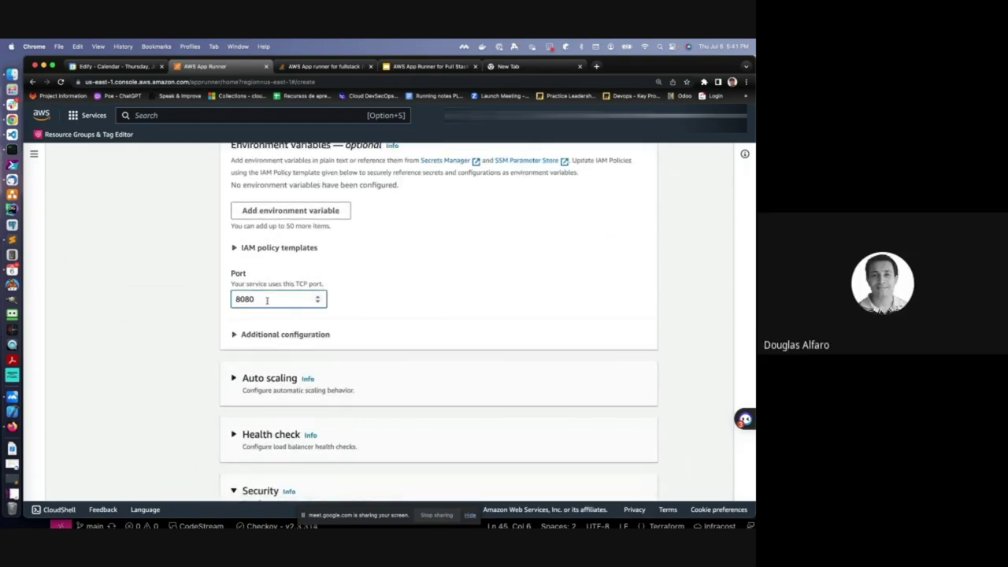
pyautogui.press('BackSpace')
pyautogui.press('BackSpace')
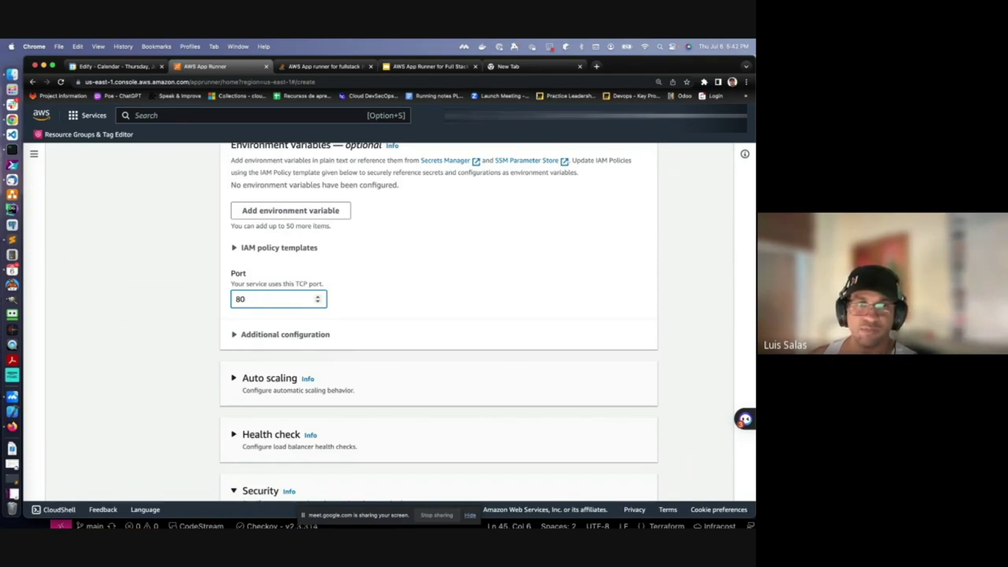
pyautogui.click(423, 272)
# Examine the optional start command under the additional configuration and collapse that section again.
pyautogui.scroll(-3, 424, 272)
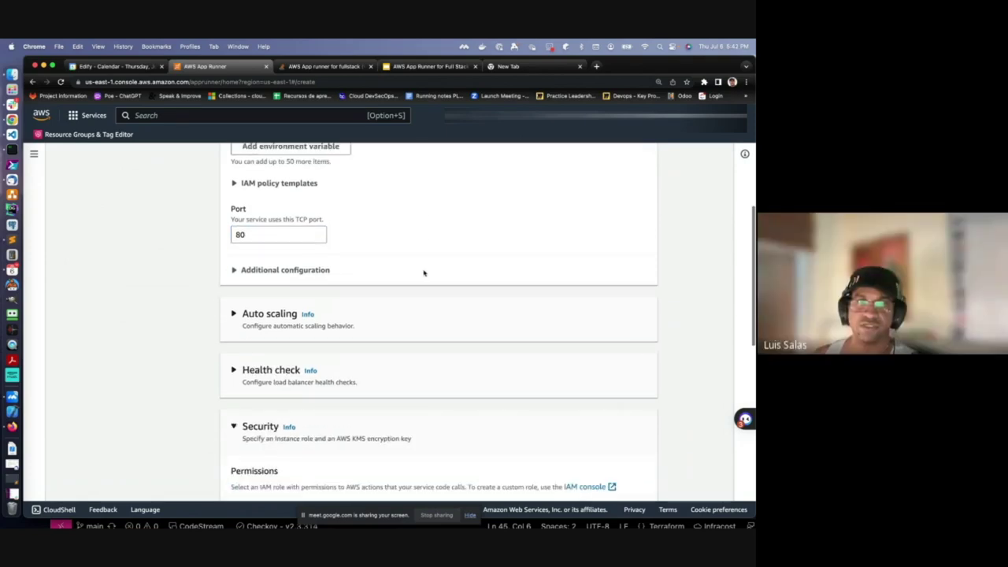
pyautogui.click(234, 264)
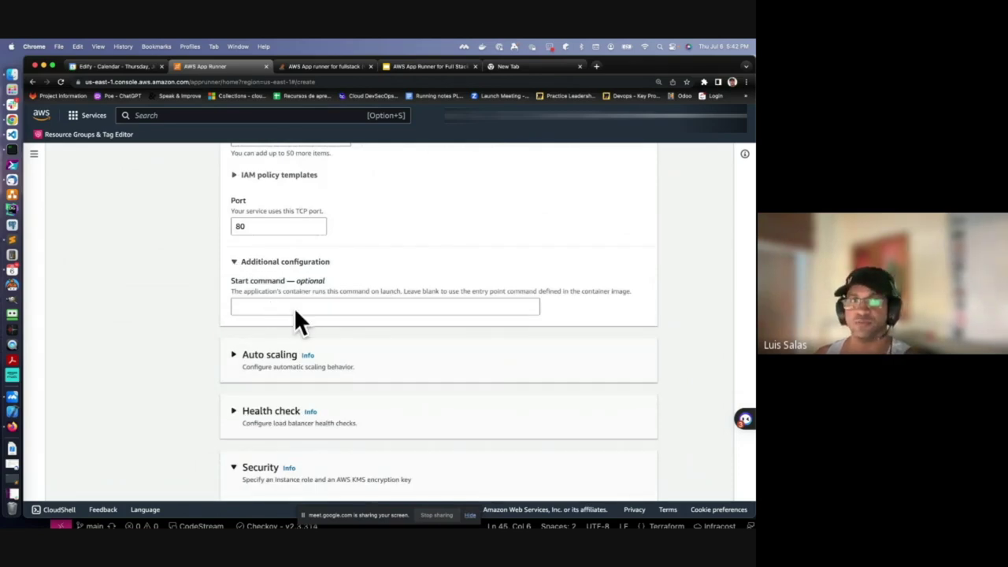
pyautogui.press('Return')
pyautogui.scroll(-1, 308, 344)
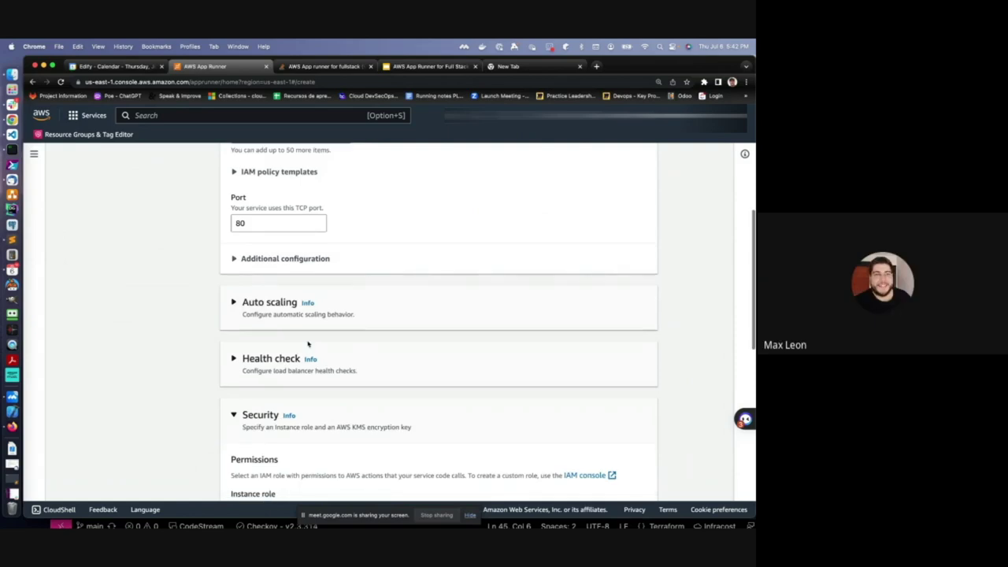
pyautogui.scroll(-1, 307, 344)
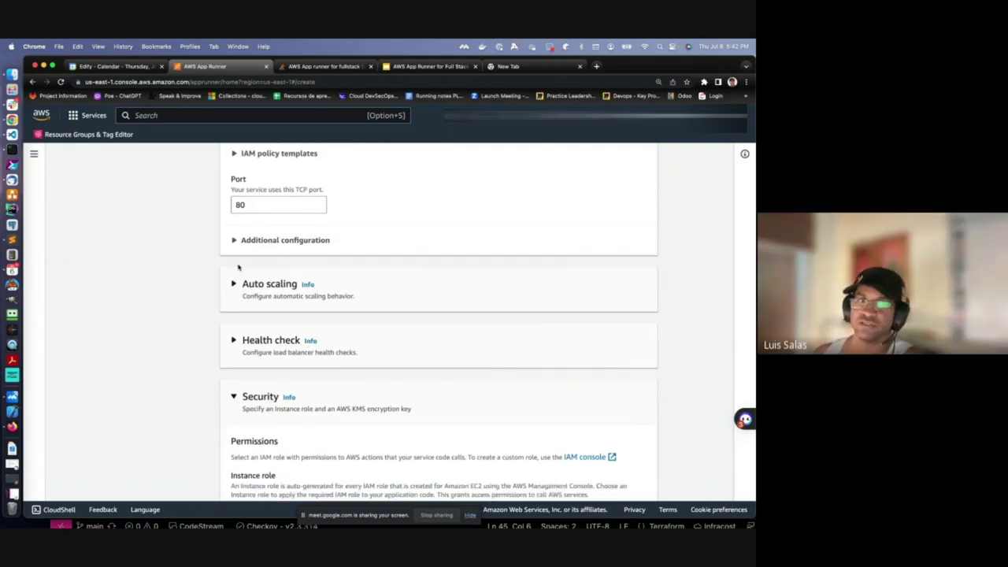
pyautogui.click(233, 241)
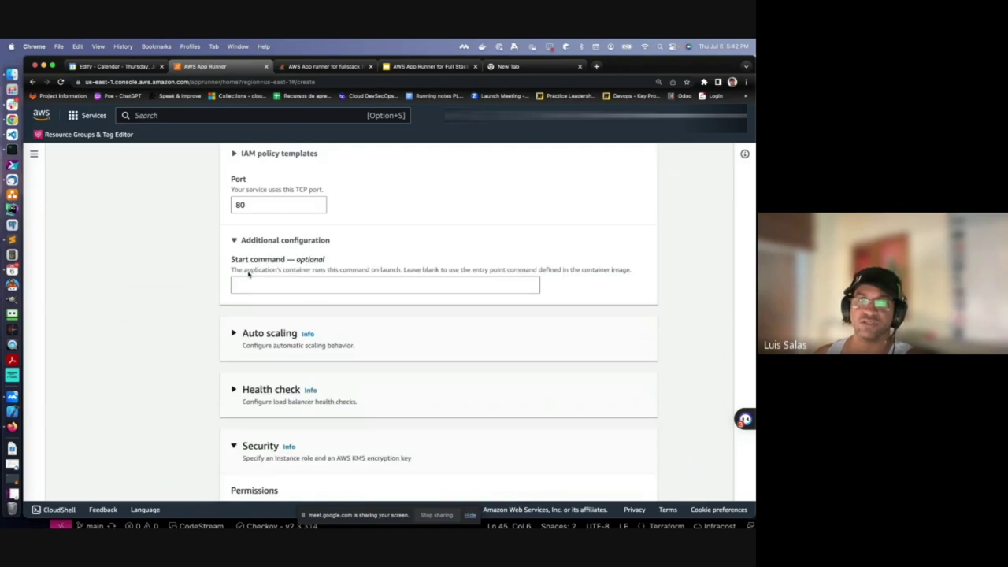
pyautogui.click(234, 241)
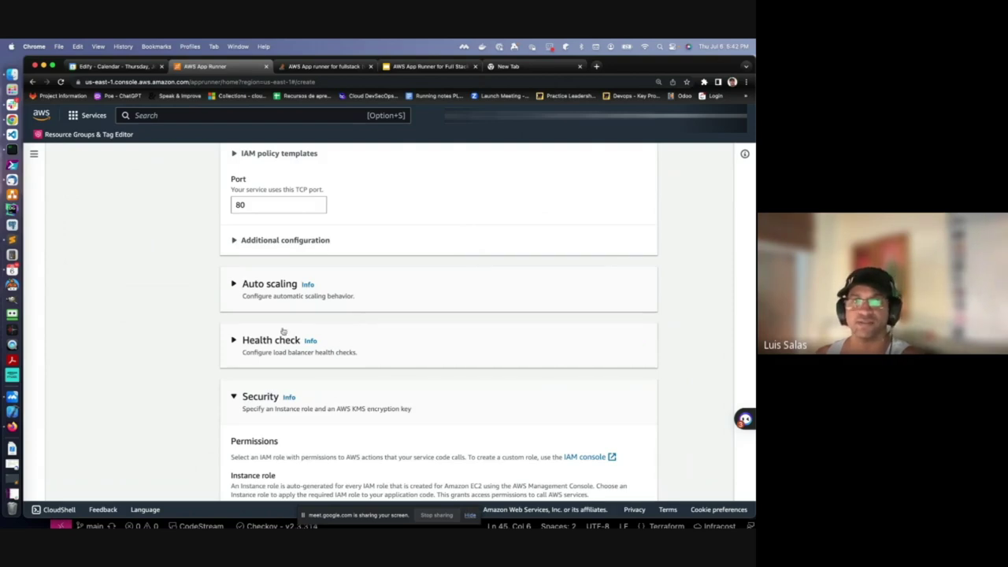
# Examine the default and custom auto scaling configurations, leaving the default configuration selected.
pyautogui.click(234, 285)
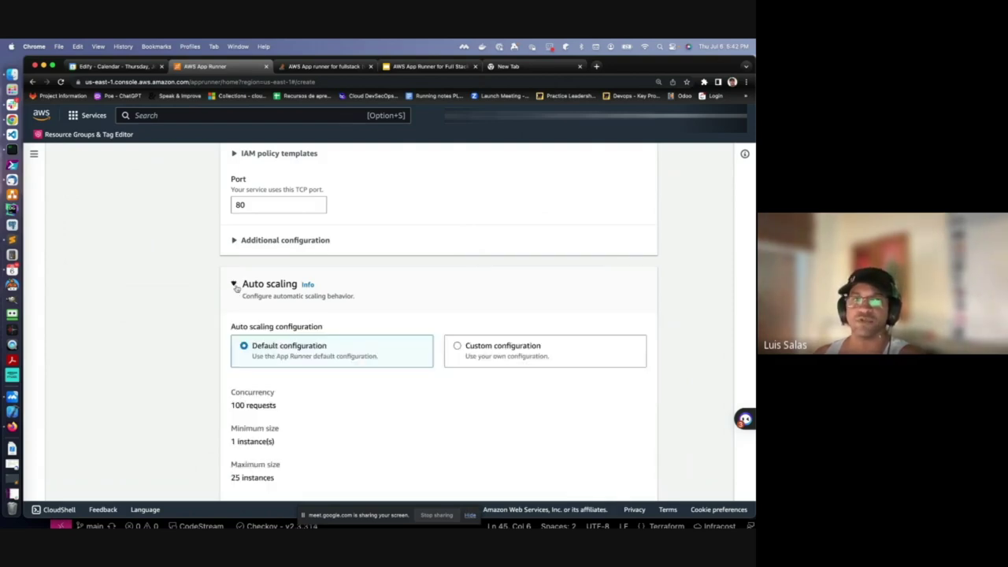
pyautogui.scroll(-3, 326, 353)
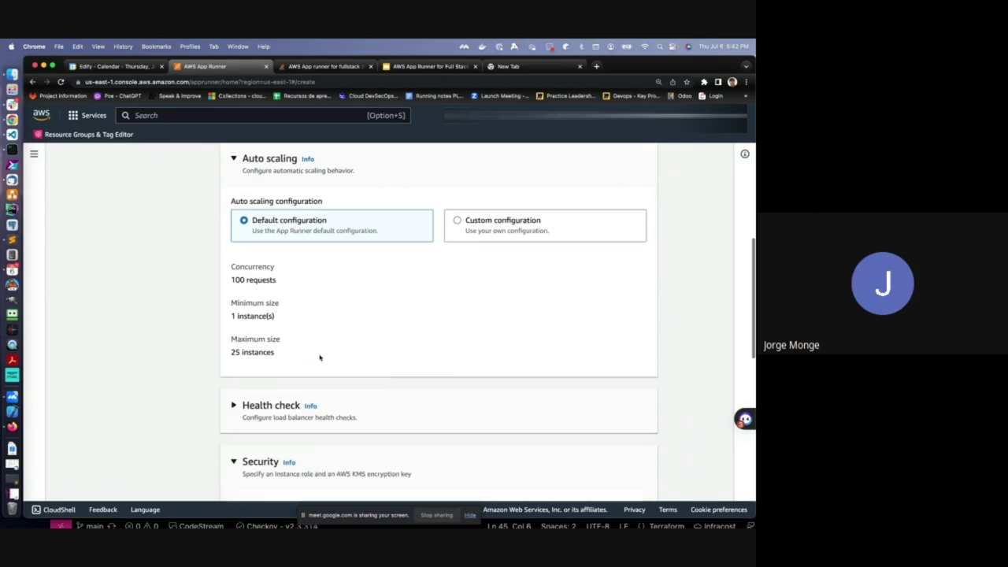
pyautogui.scroll(1, 320, 358)
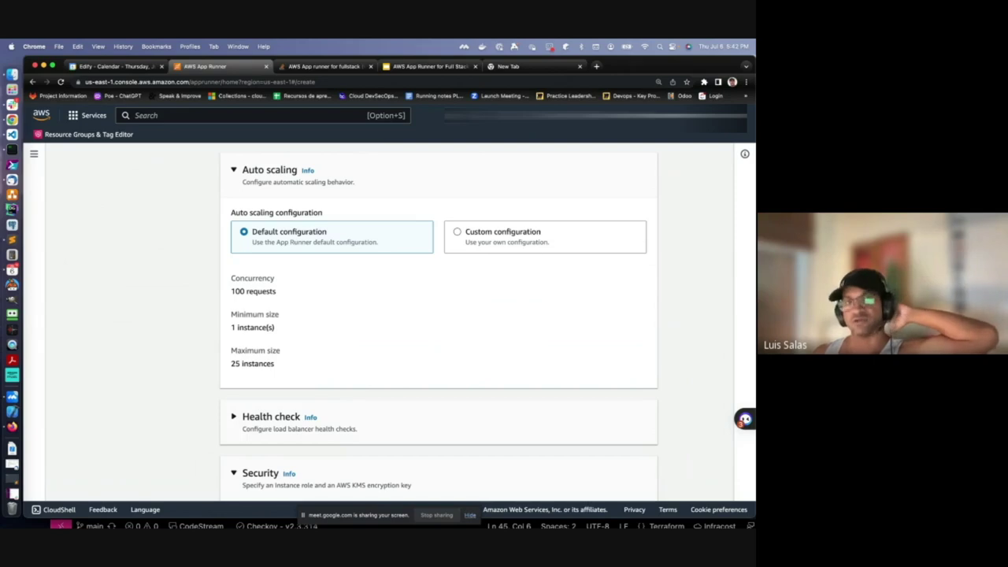
pyautogui.click(458, 232)
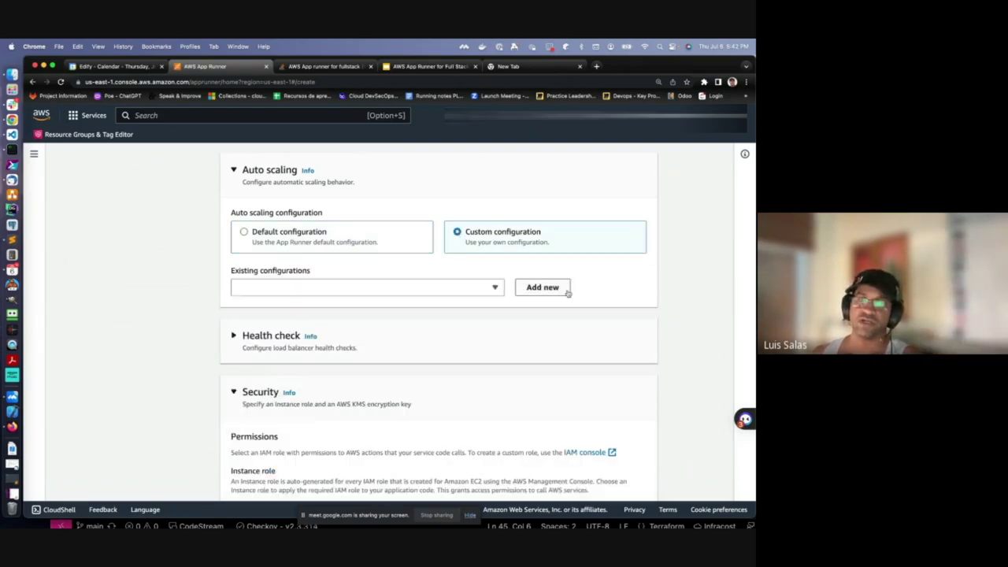
pyautogui.click(280, 235)
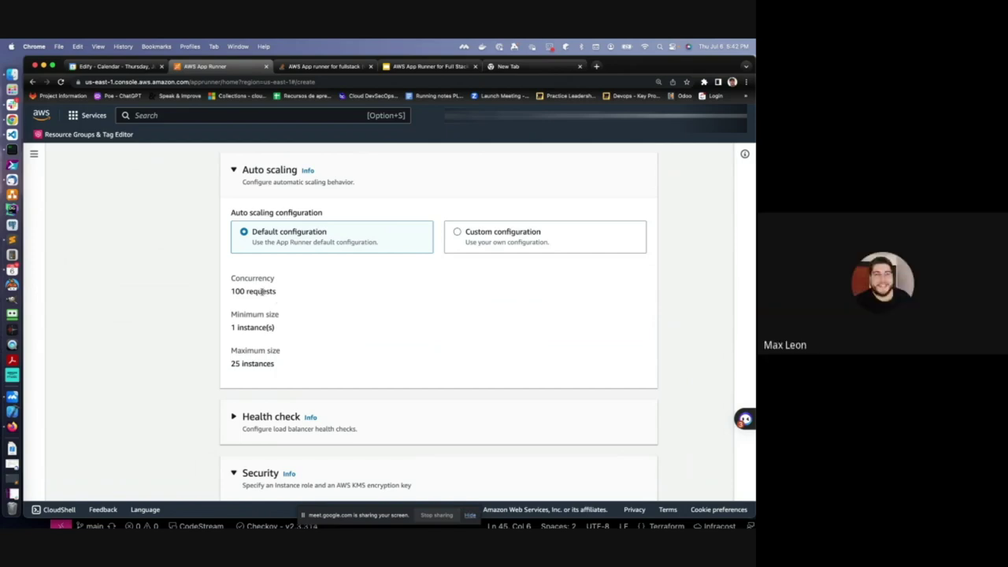
# Examine the protocol options for the load balancer health check and collapse the section without changing them.
pyautogui.scroll(-3, 373, 290)
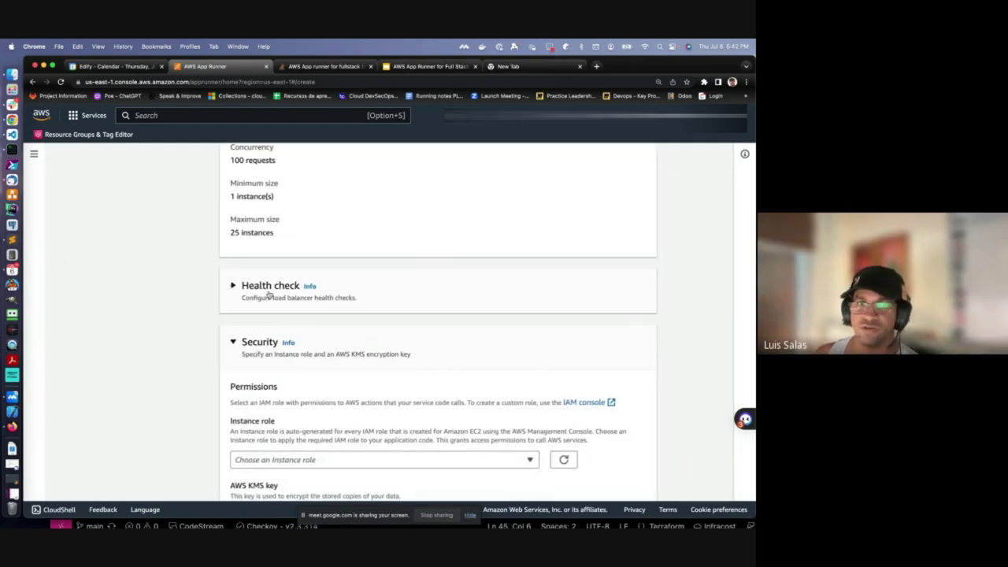
pyautogui.scroll(-1, 241, 291)
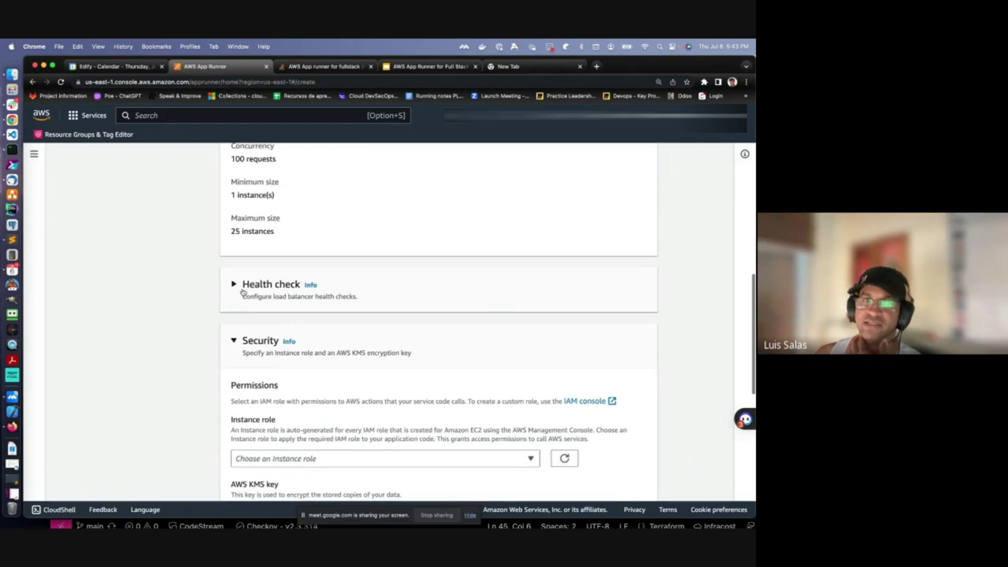
pyautogui.click(240, 288)
pyautogui.click(280, 353)
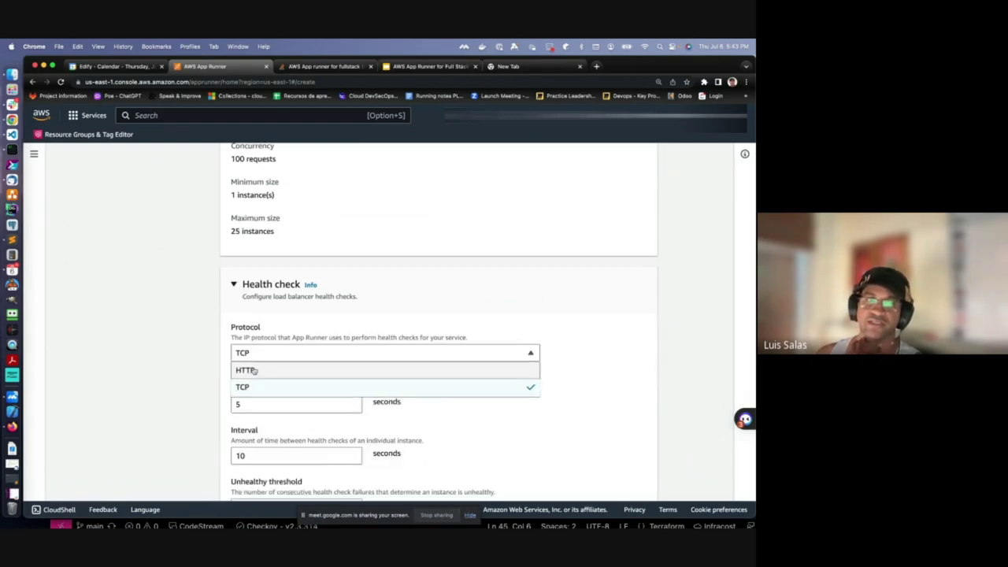
pyautogui.click(233, 286)
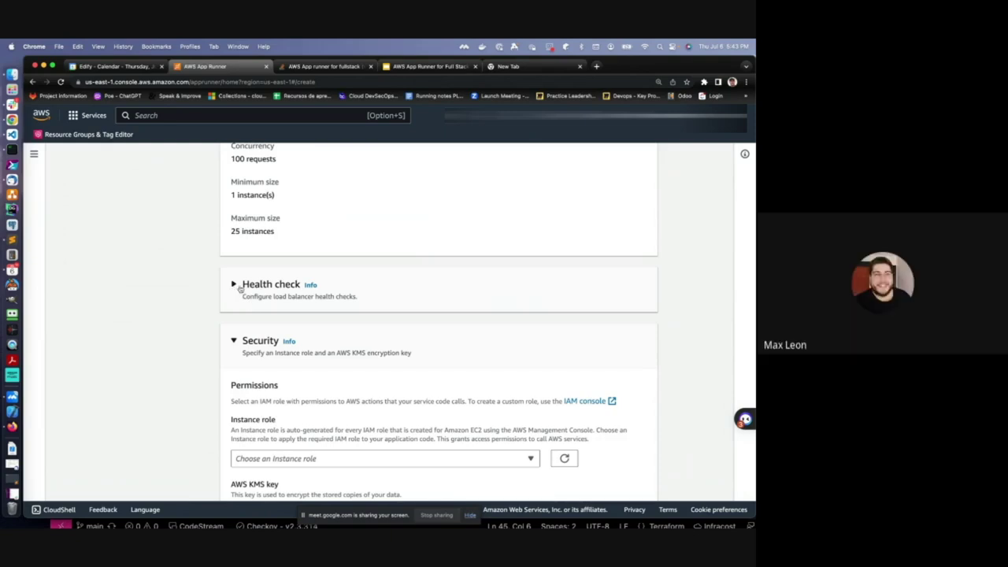
# Examine the security settings for the instance role, AWS KMS key and Web Application Firewall.
pyautogui.scroll(-3, 260, 315)
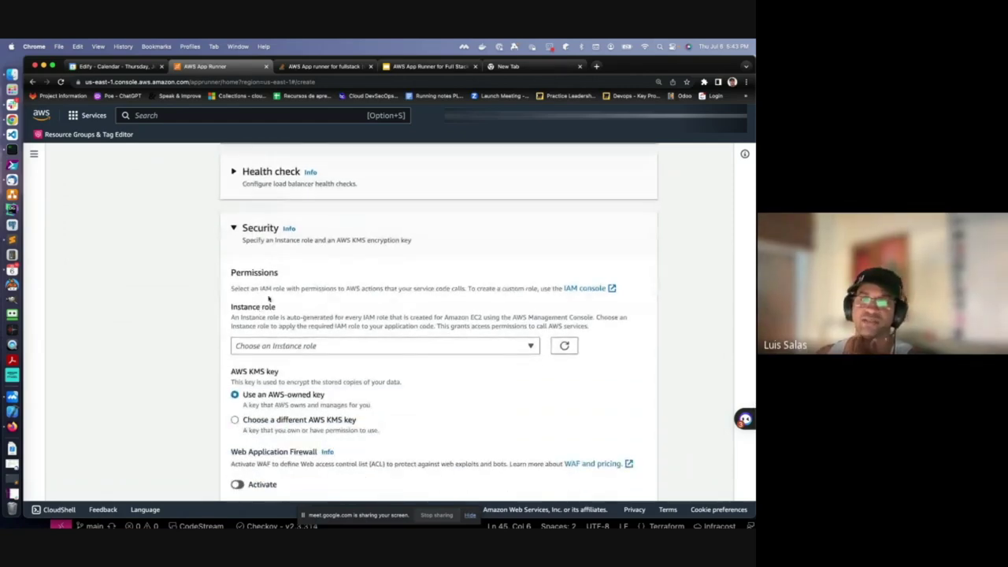
pyautogui.scroll(-1, 276, 307)
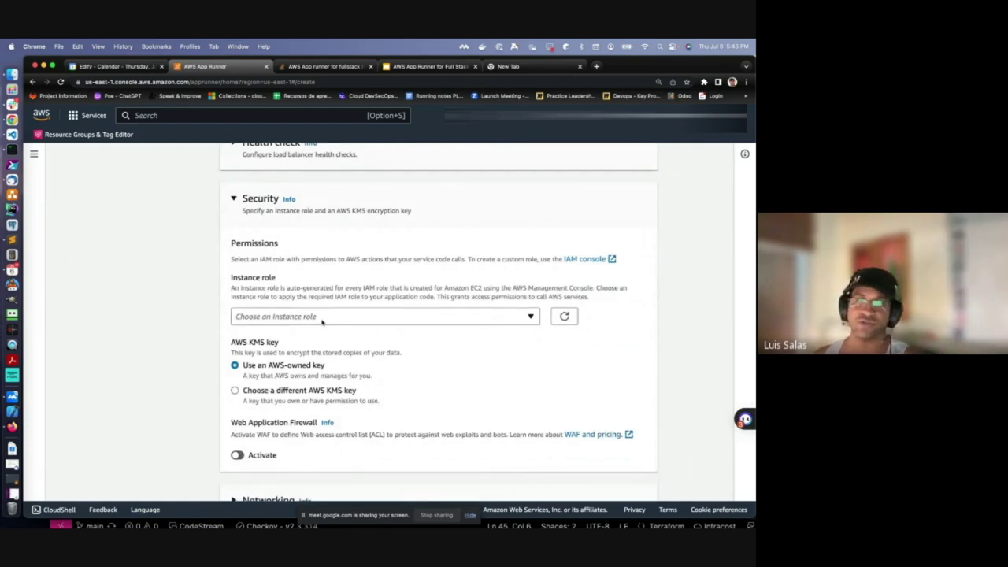
pyautogui.scroll(-1, 284, 370)
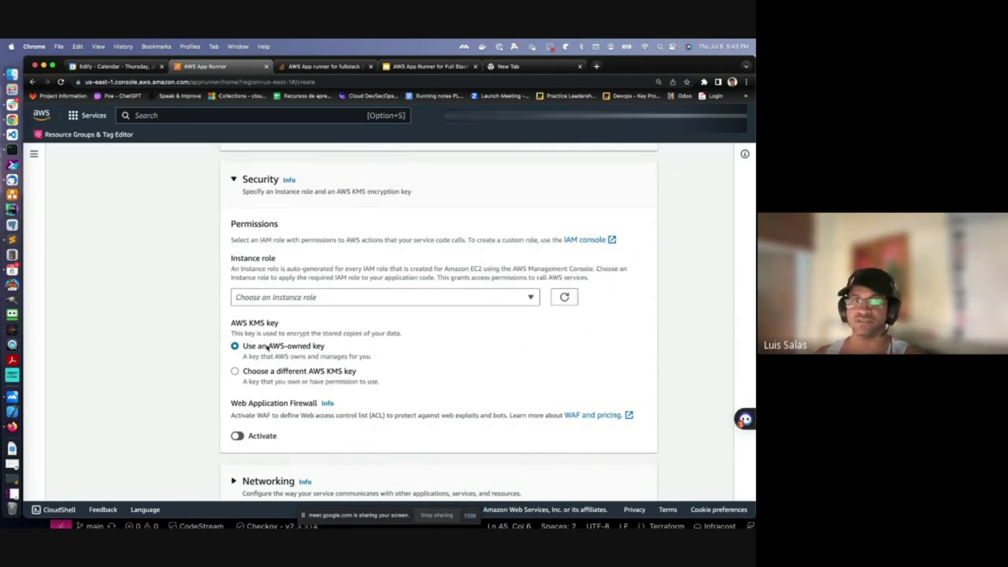
pyautogui.scroll(-1, 339, 361)
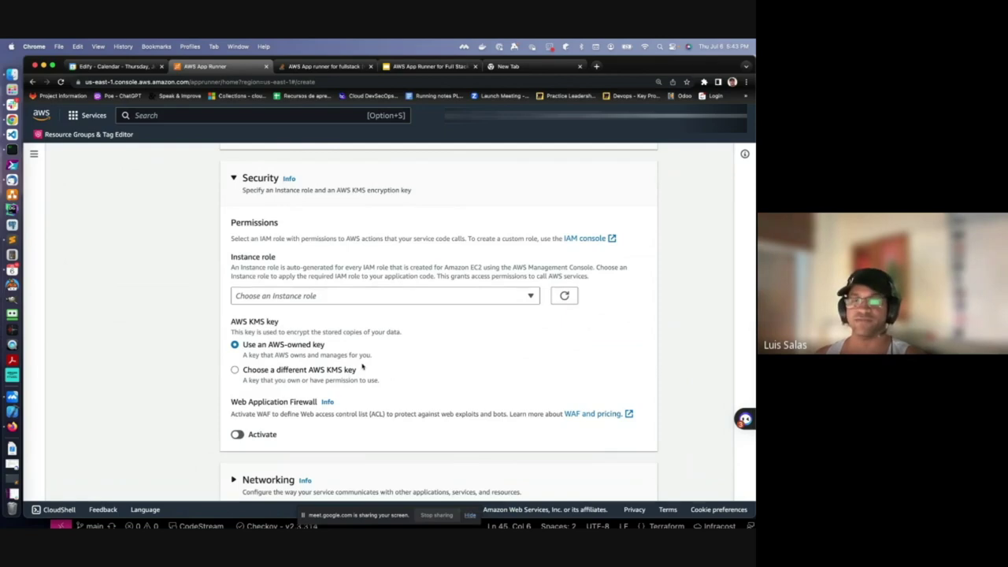
# Examine the AWS X-Ray tracing option in the observability settings and collapse the section again.
pyautogui.scroll(-5, 361, 367)
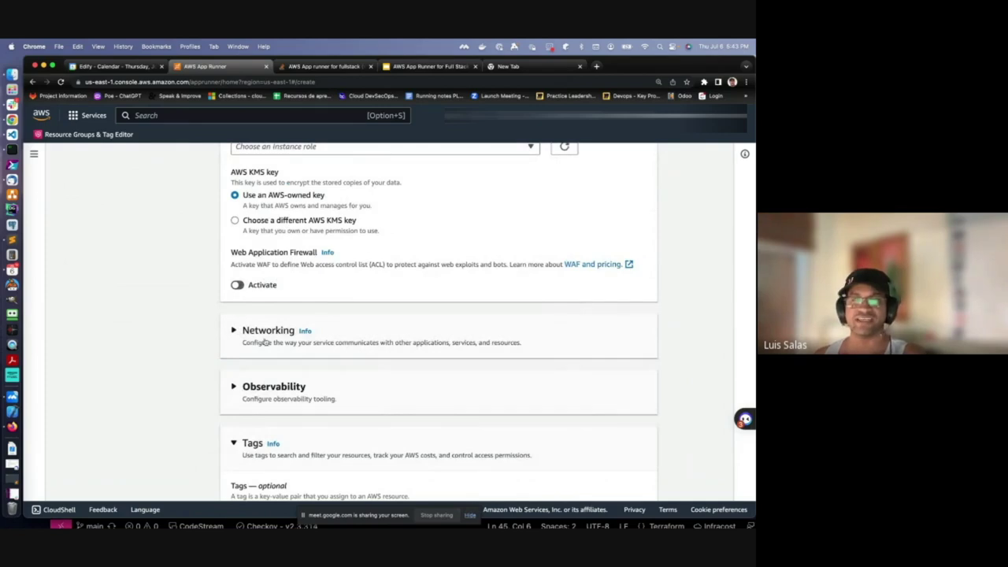
pyautogui.scroll(-3, 285, 336)
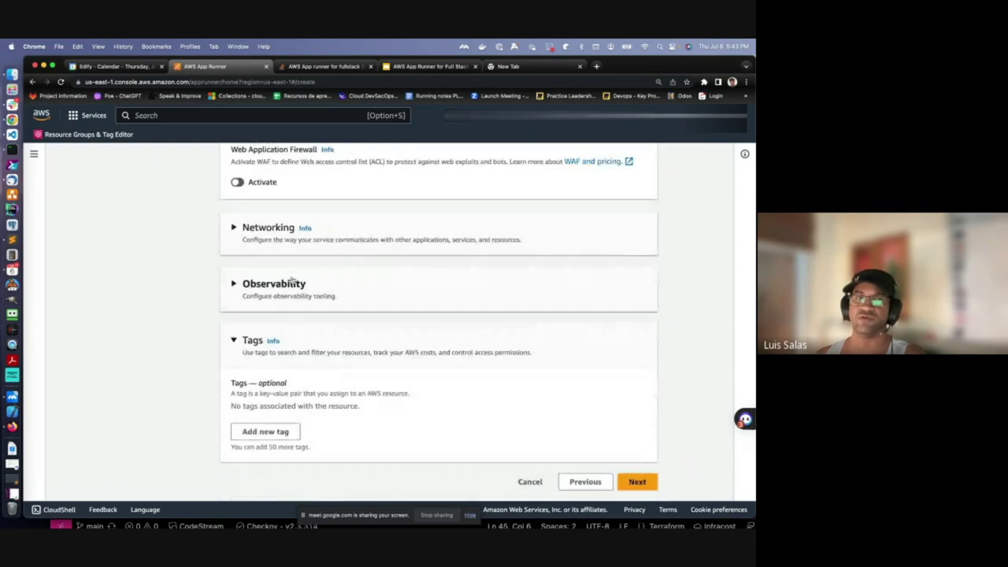
pyautogui.click(233, 285)
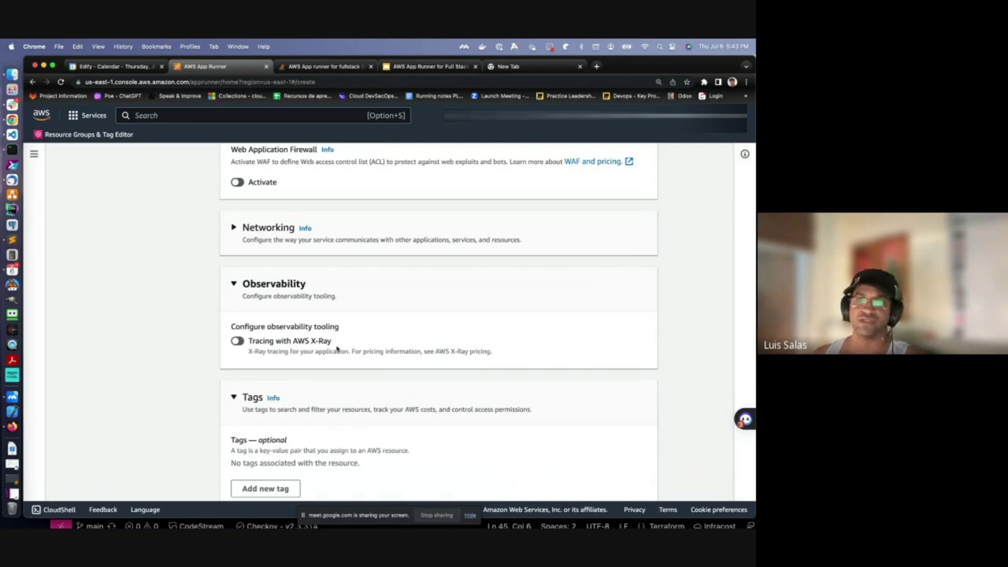
pyautogui.click(238, 286)
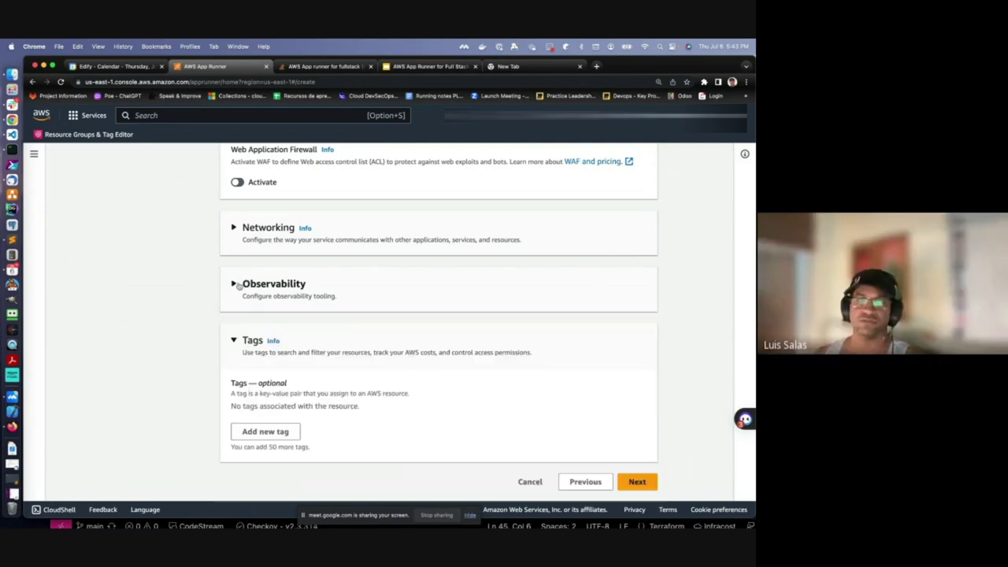
# Collapse the Security section and look over the remaining sections down to the tags.
pyautogui.scroll(8, 449, 402)
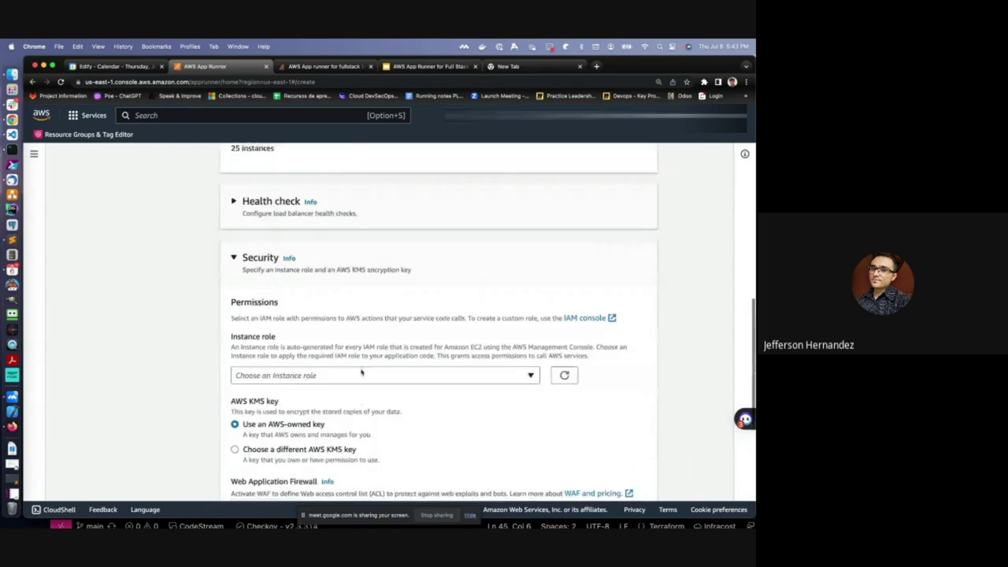
pyautogui.scroll(2, 361, 373)
pyautogui.click(234, 344)
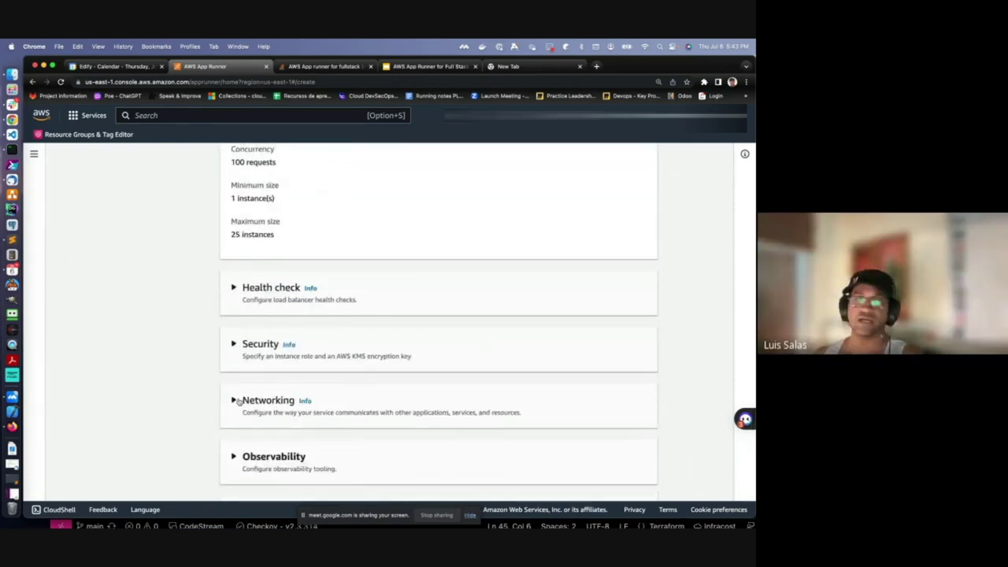
pyautogui.scroll(-2, 382, 402)
pyautogui.scroll(-3, 382, 402)
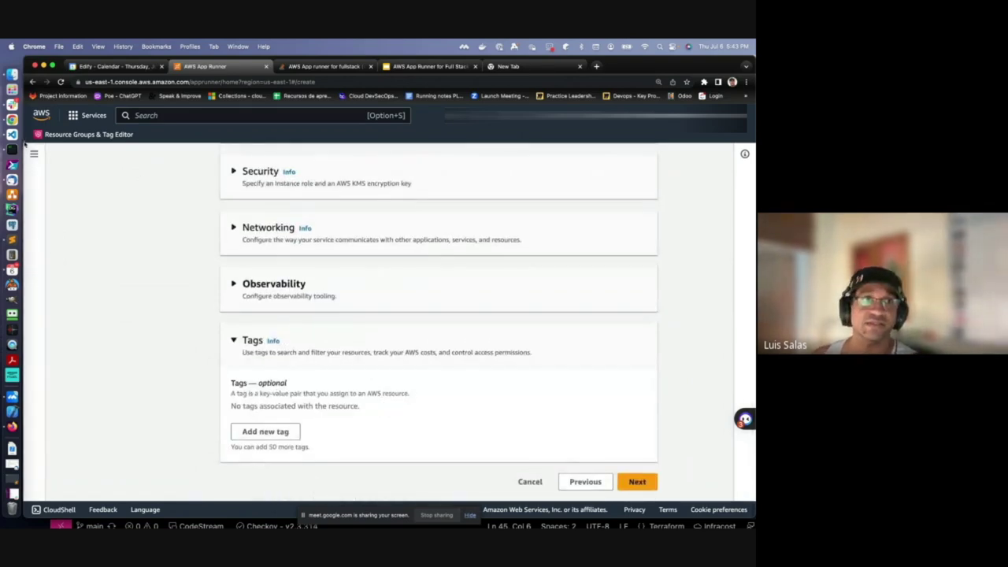
# Check the Terraform apply output in the iTerm2 terminal and return to the App Runner configuration in Chrome.
pyautogui.click(21, 134)
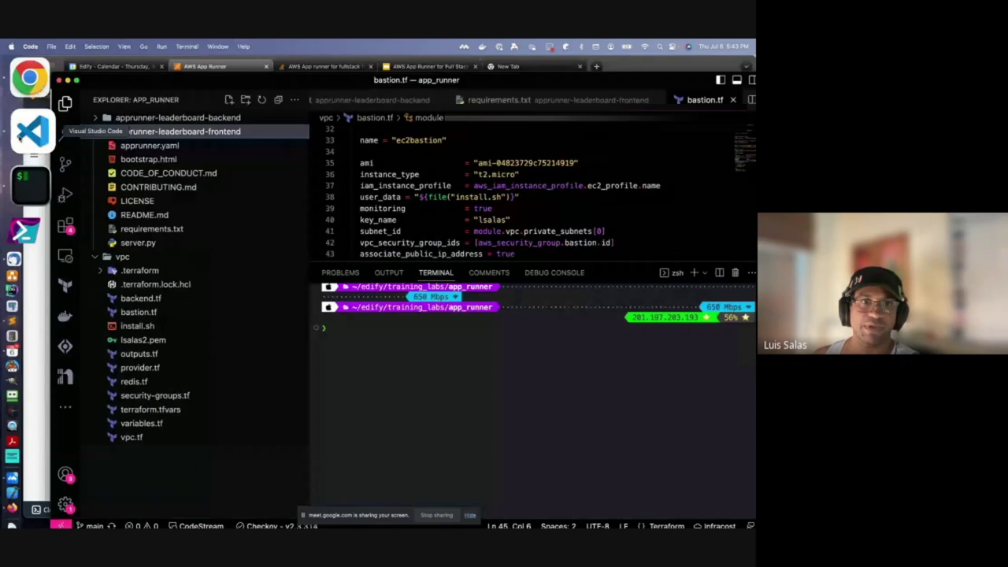
pyautogui.click(32, 135)
pyautogui.moveTo(118, 65); pyautogui.dragTo(115, 74)
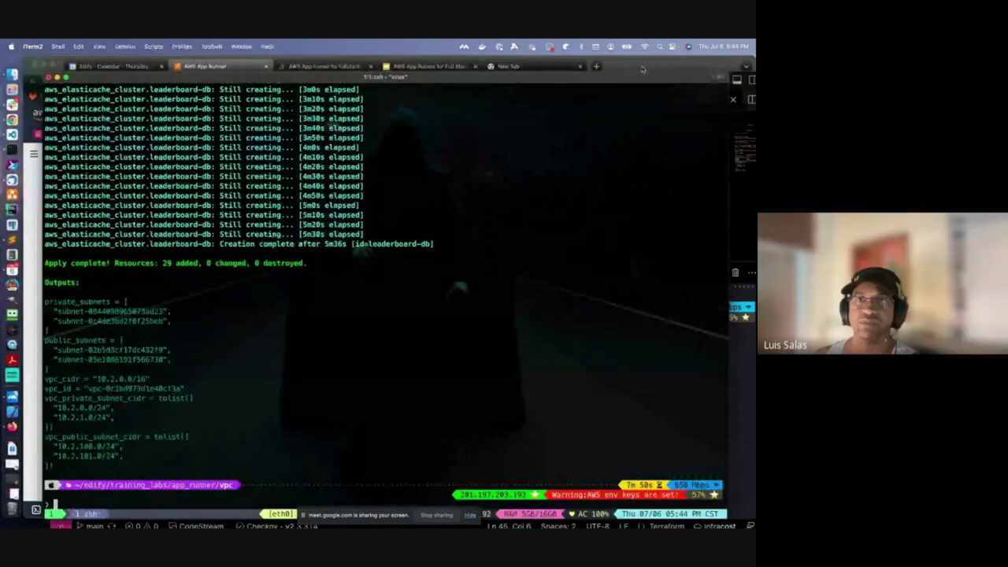
pyautogui.click(643, 70)
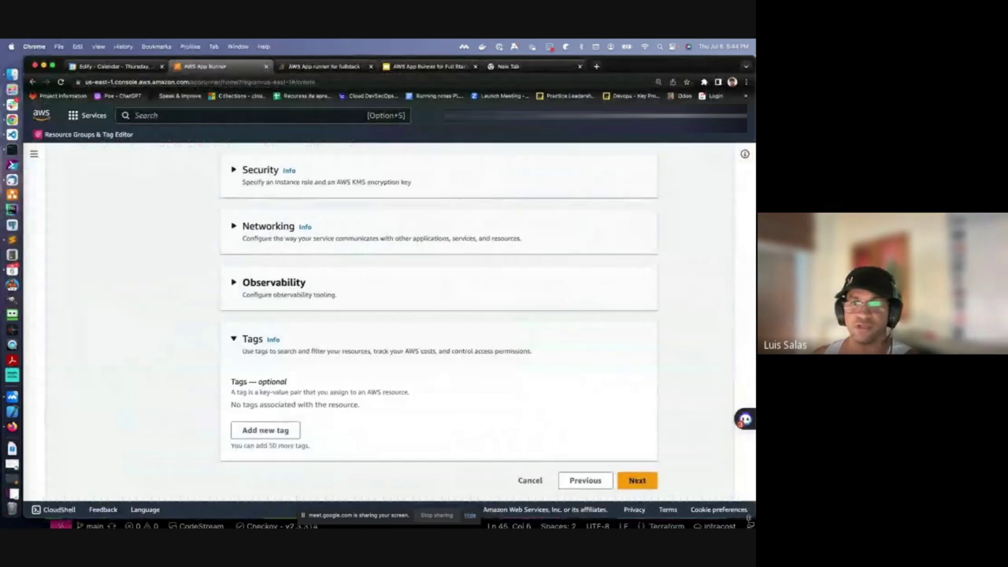
# Continue to the configuration review and create and deploy the nginx-service service.
pyautogui.click(634, 482)
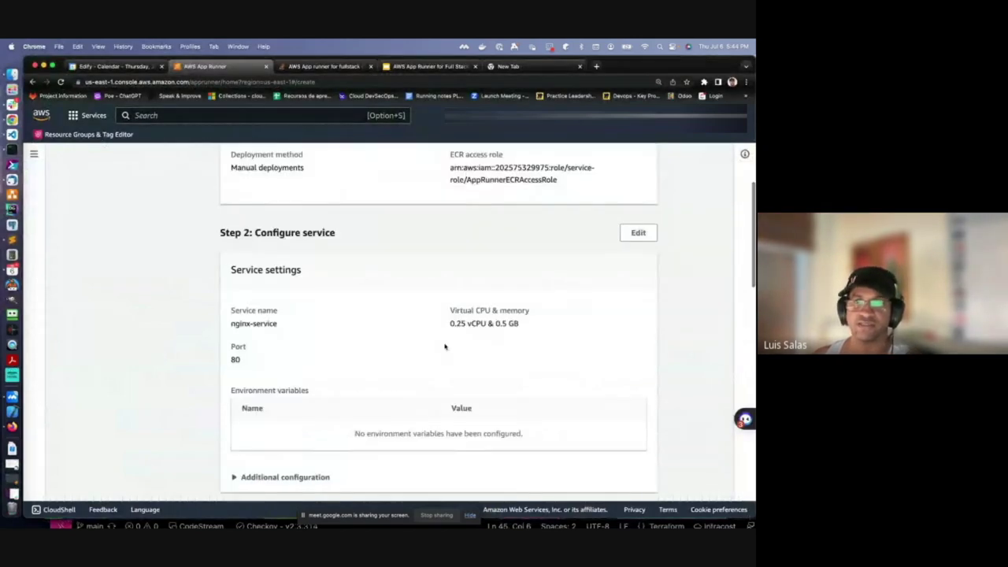
pyautogui.scroll(-10, 444, 346)
pyautogui.click(601, 480)
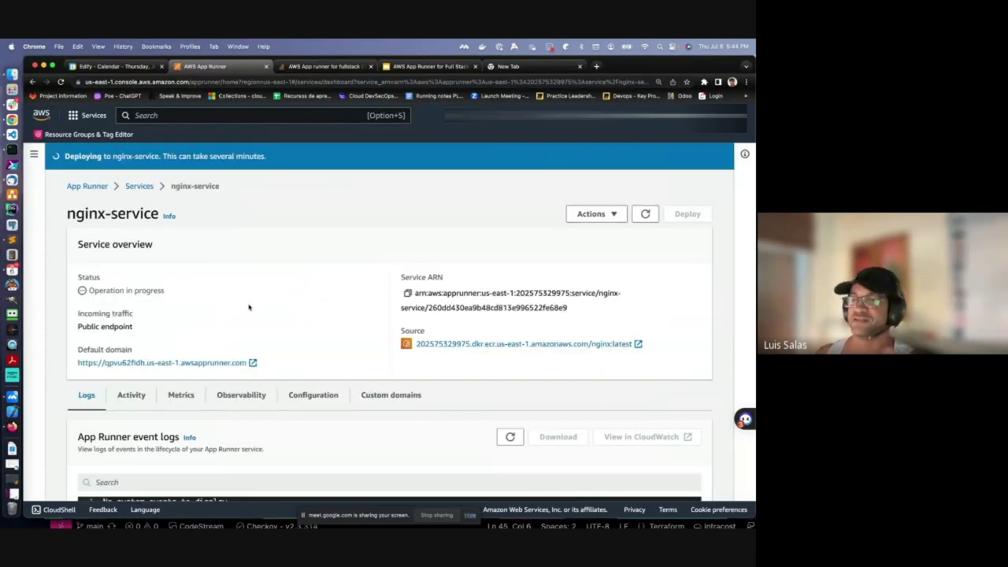
pyautogui.scroll(-1, 249, 307)
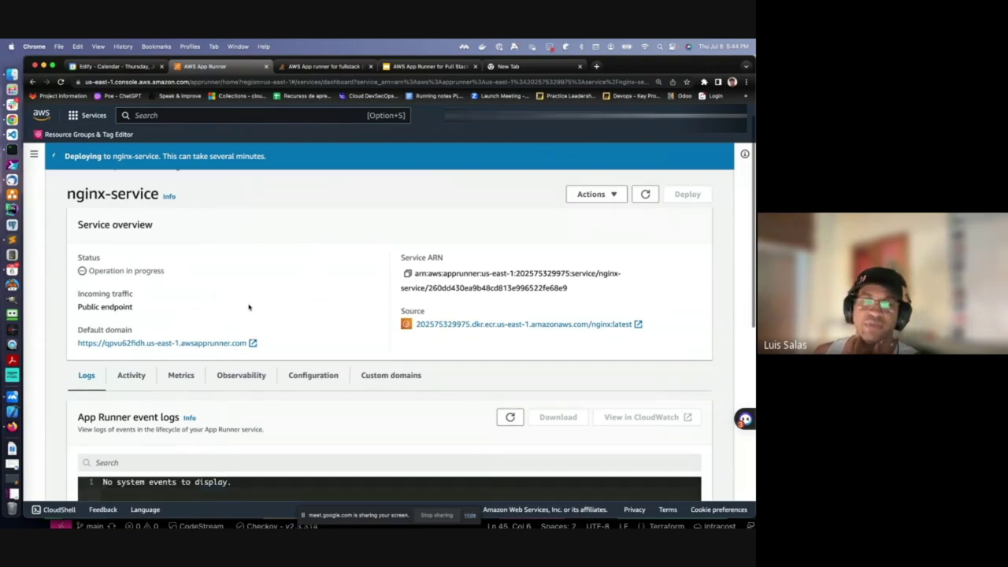
# Review the nginx-service overview and its custom domains, examine the dialog for linking a custom domain, and cancel it.
pyautogui.scroll(-2, 288, 300)
pyautogui.scroll(-1, 292, 298)
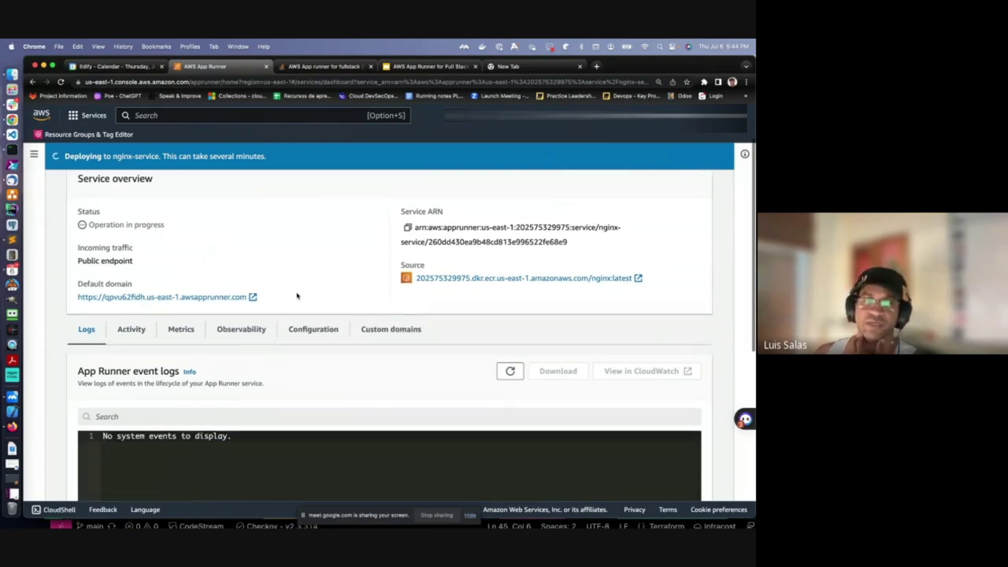
pyautogui.scroll(-1, 282, 295)
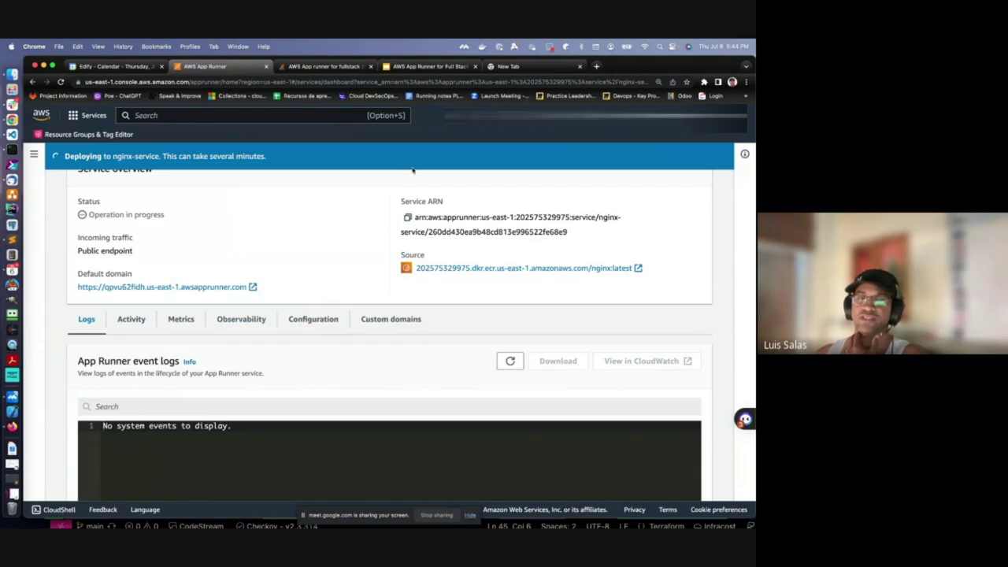
pyautogui.scroll(-2, 350, 259)
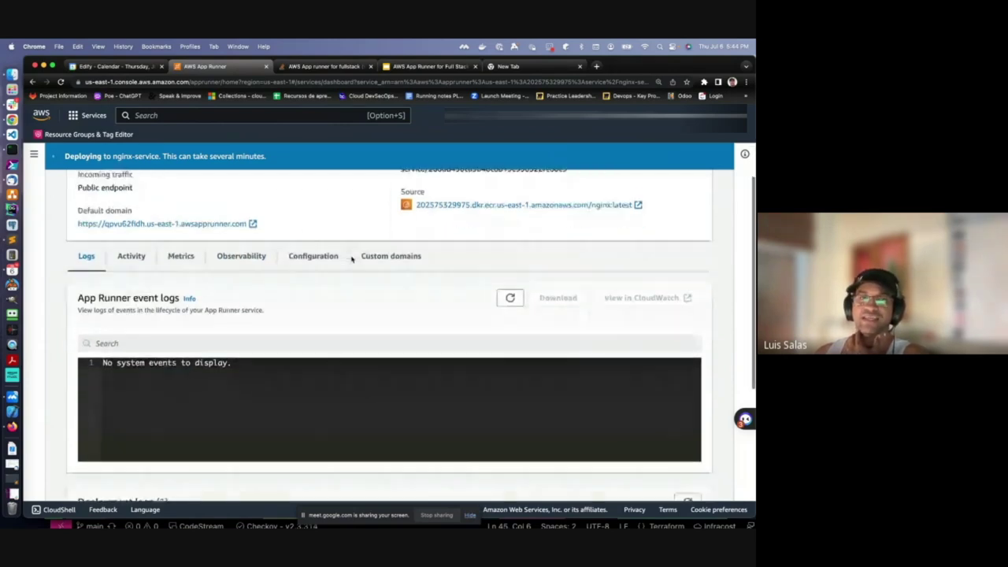
pyautogui.click(395, 253)
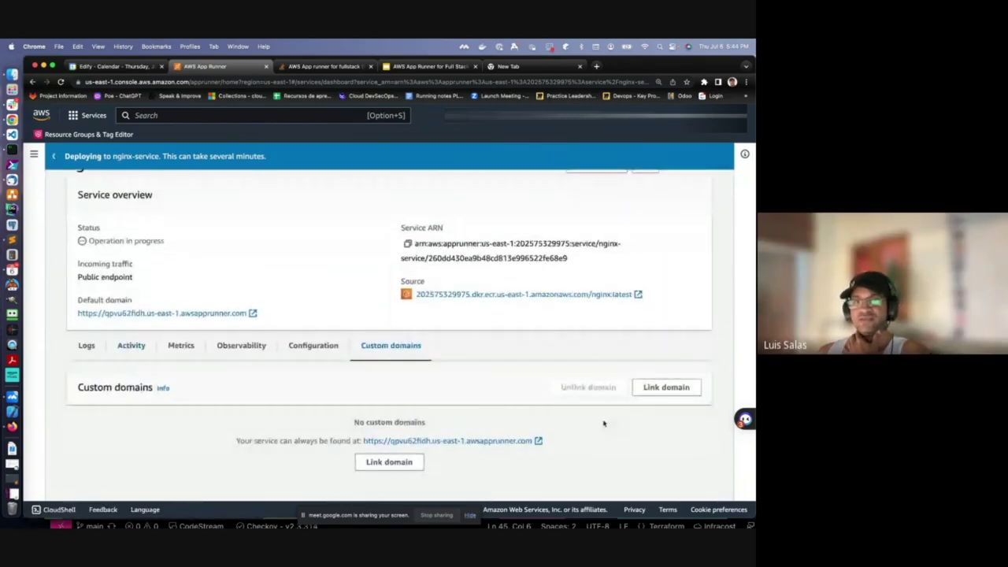
pyautogui.click(650, 389)
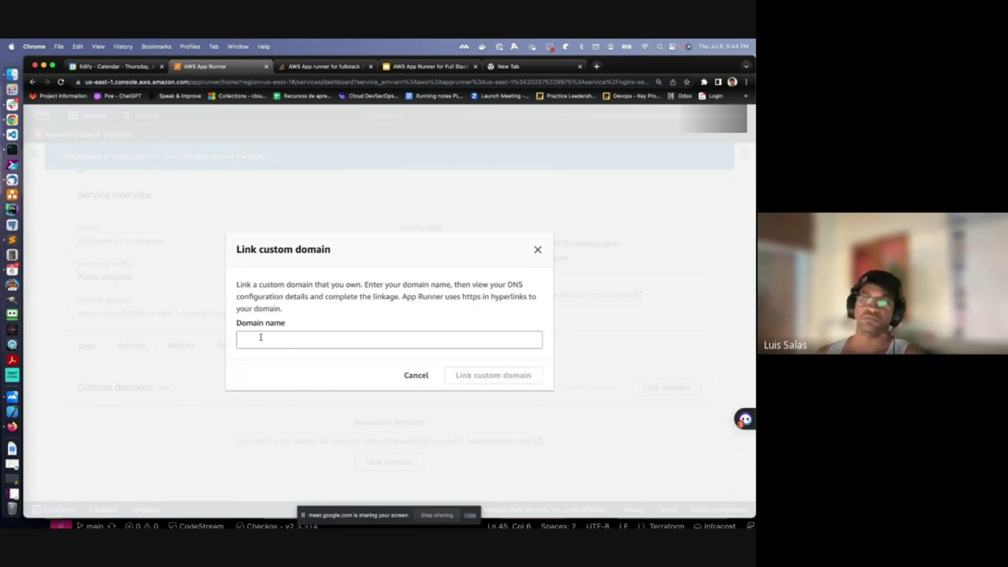
pyautogui.click(404, 381)
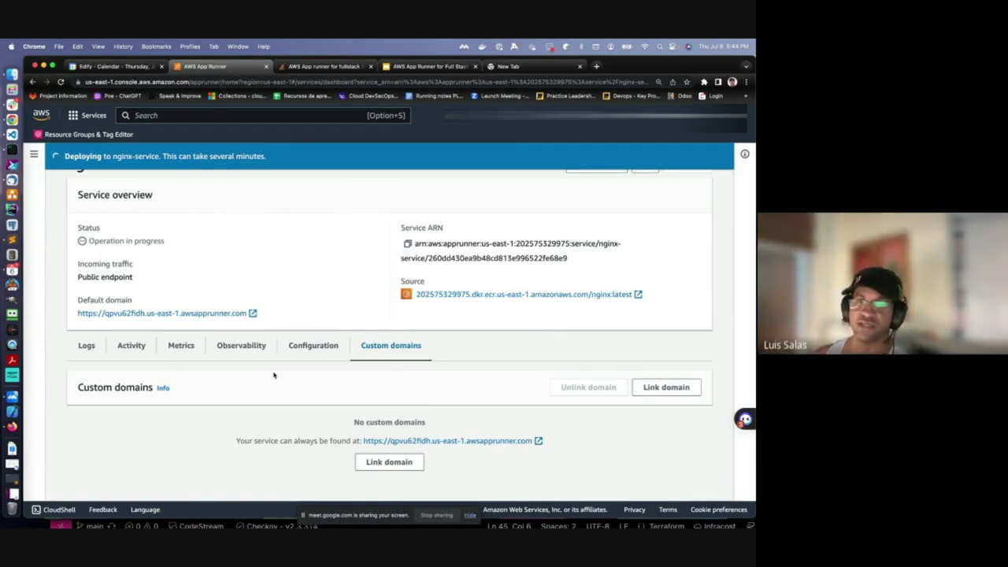
pyautogui.scroll(1, 276, 378)
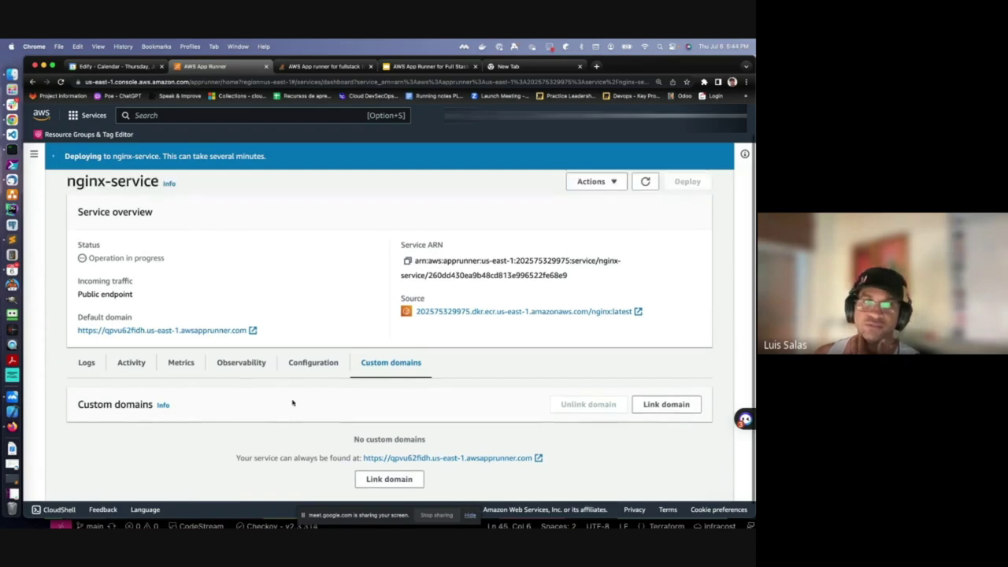
# Refresh the event logs of nginx-service and examine its deployment and application logs.
pyautogui.click(180, 363)
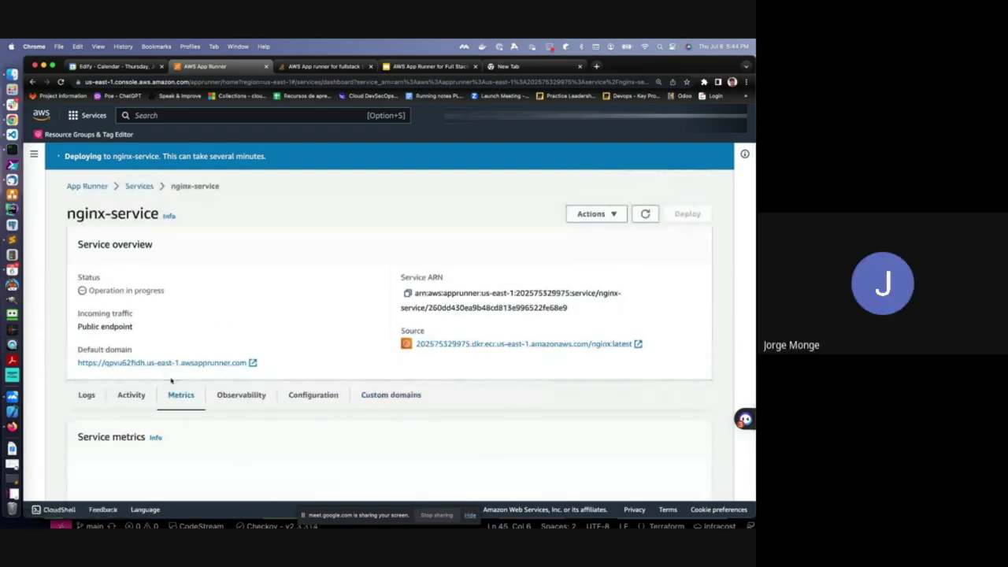
pyautogui.click(87, 396)
pyautogui.scroll(-5, 286, 354)
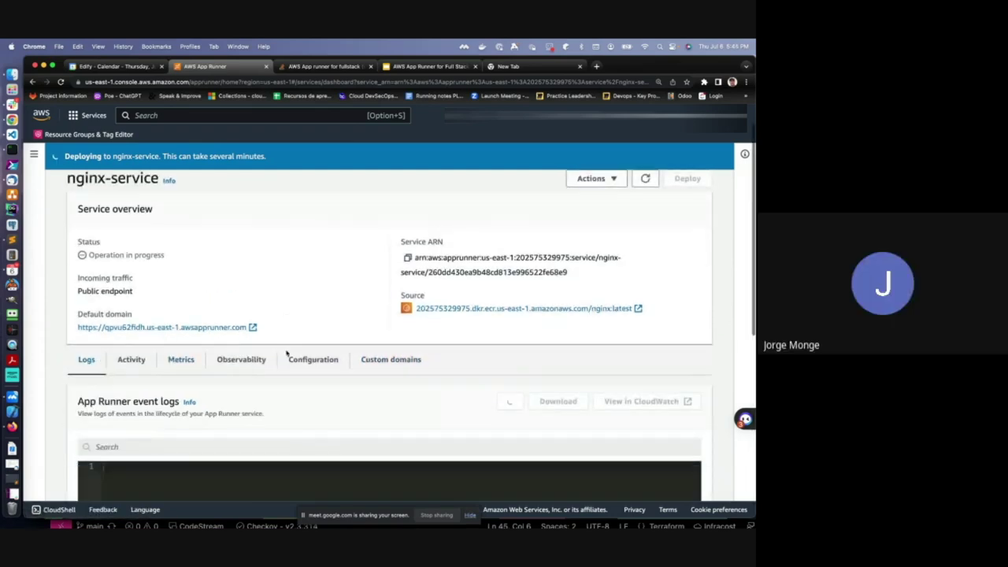
pyautogui.scroll(-1, 286, 353)
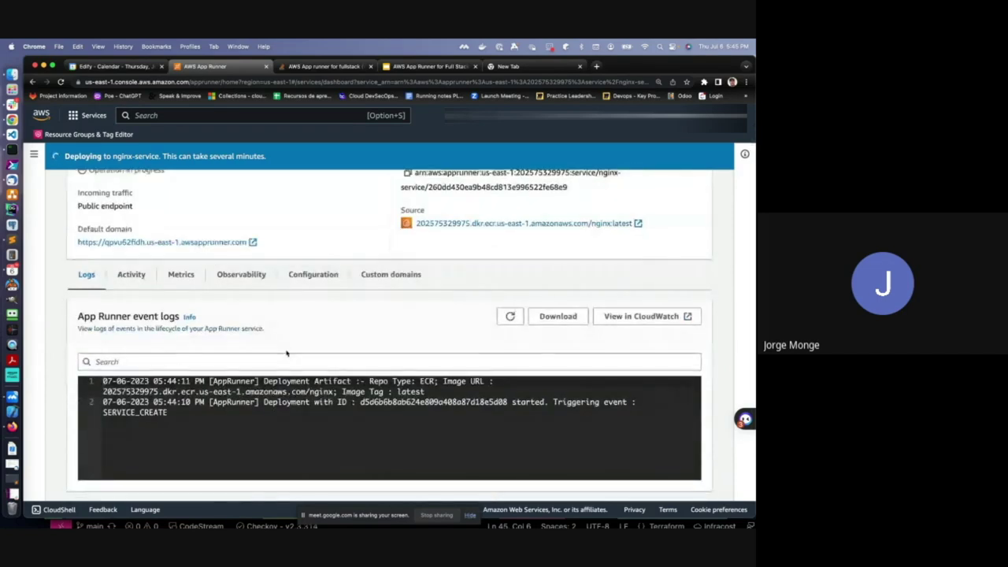
pyautogui.click(504, 325)
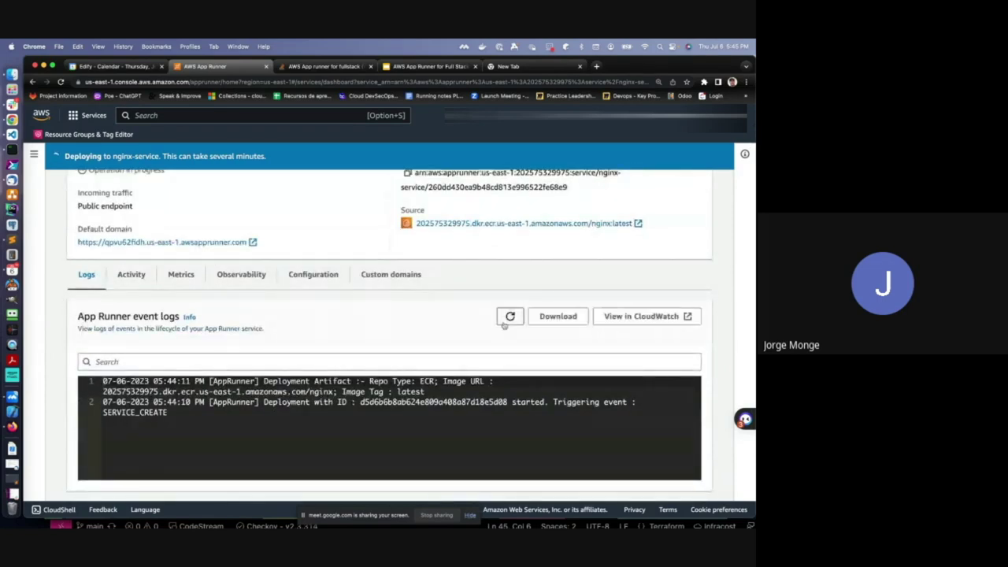
pyautogui.scroll(-4, 421, 331)
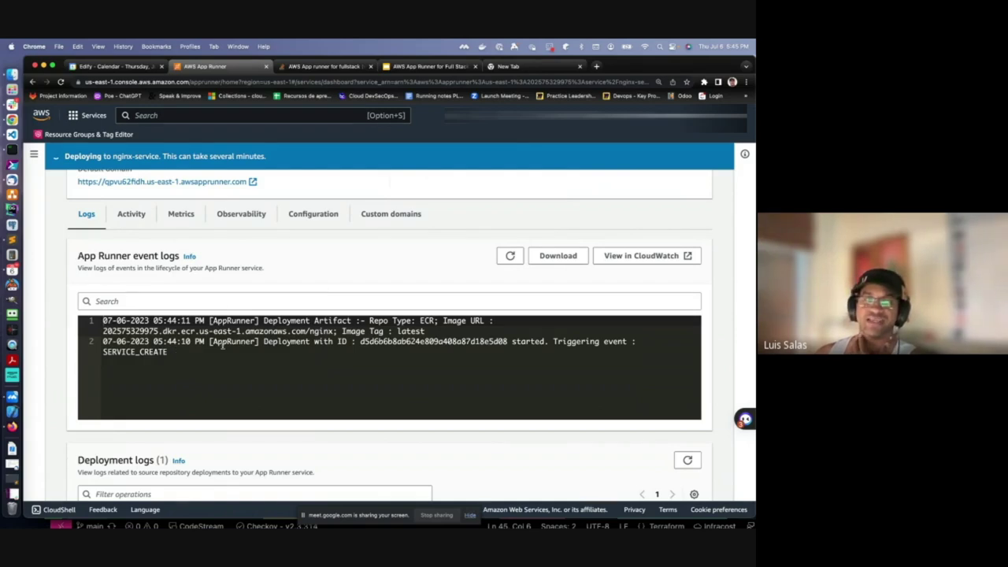
pyautogui.click(512, 257)
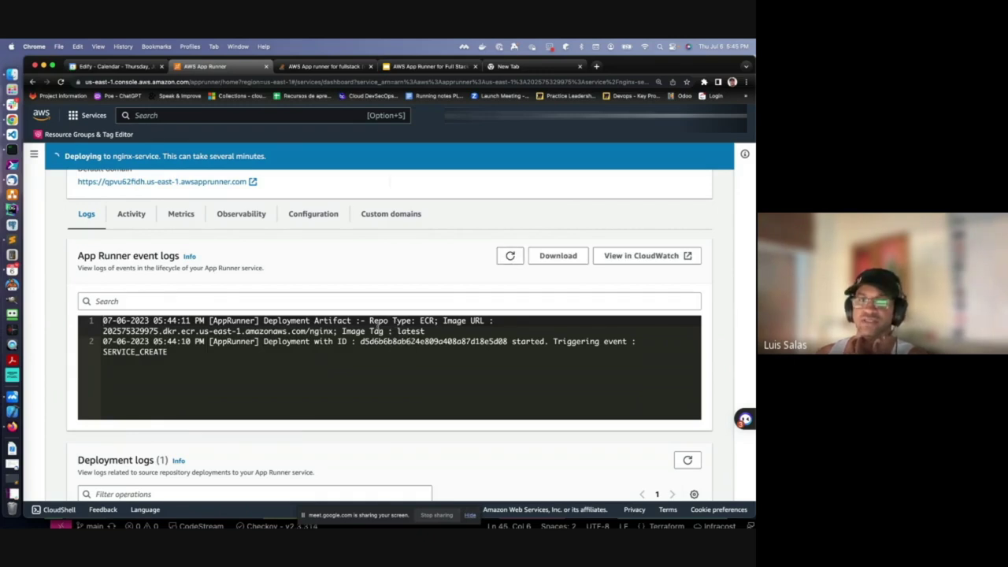
pyautogui.scroll(-4, 307, 333)
pyautogui.scroll(-2, 86, 392)
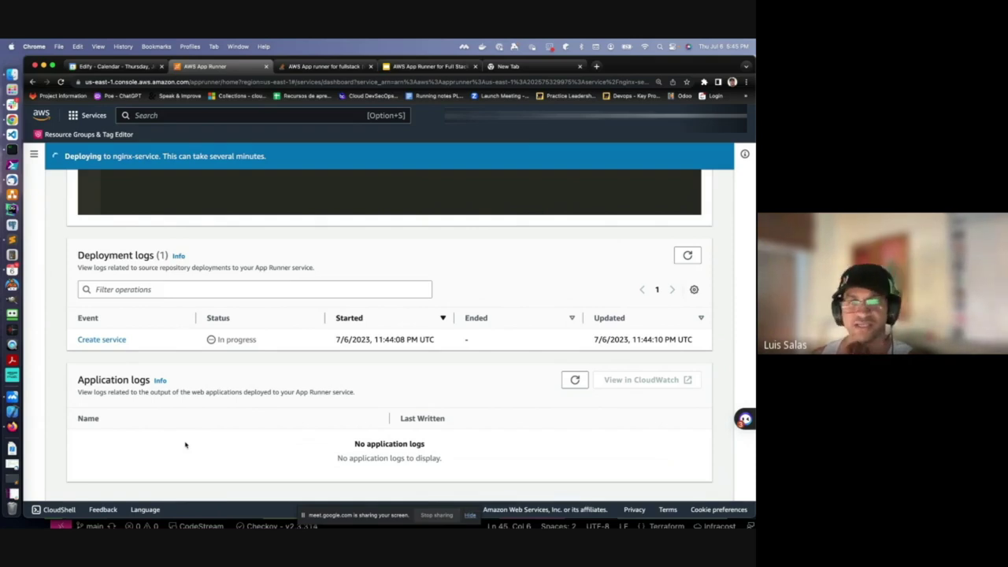
# Return to the App Runner services list and view the Lab 1 slide in the AWS App Runner for Full Stack presentation.
pyautogui.scroll(1, 185, 444)
pyautogui.scroll(6, 315, 439)
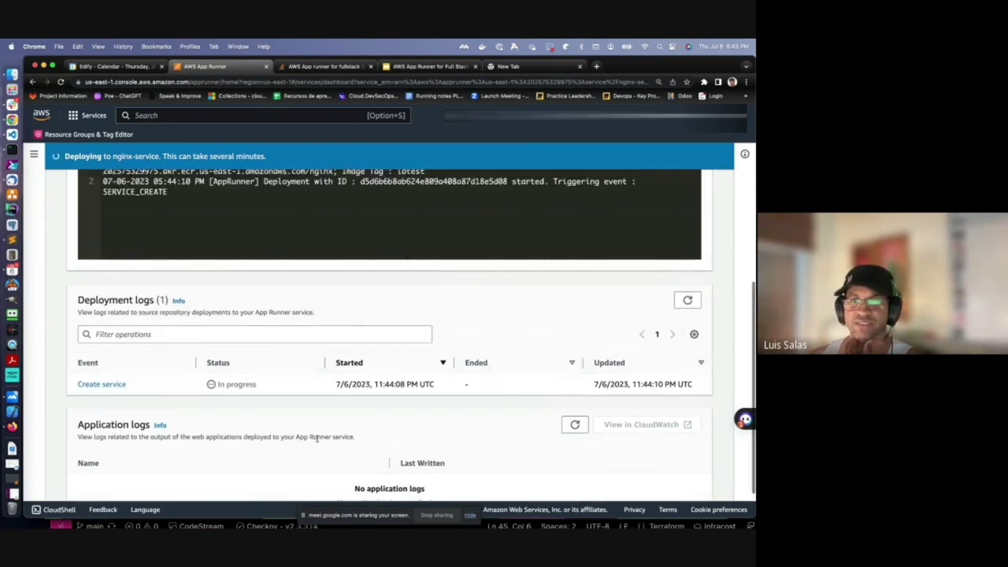
pyautogui.scroll(1, 316, 439)
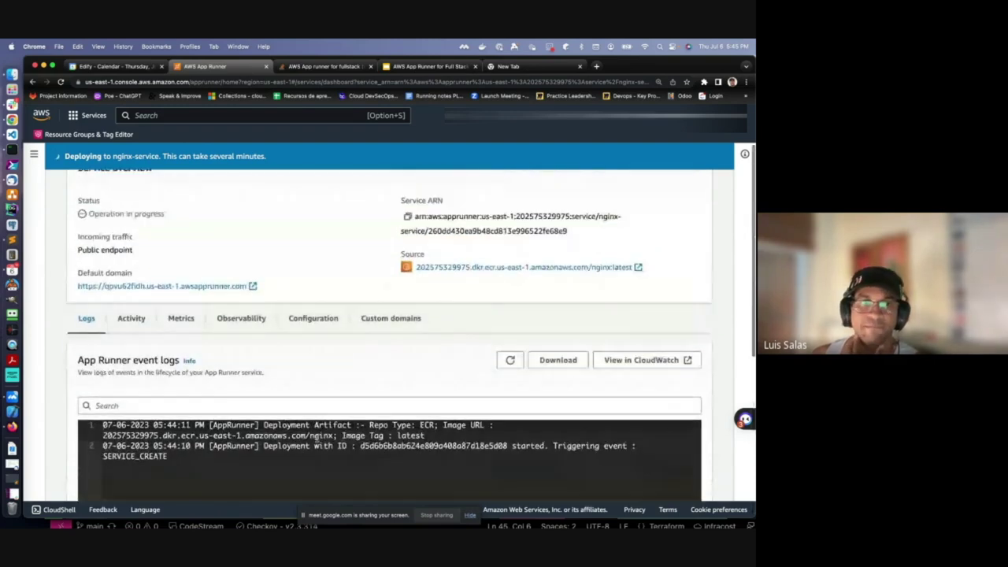
pyautogui.scroll(-1, 316, 439)
pyautogui.scroll(3, 316, 439)
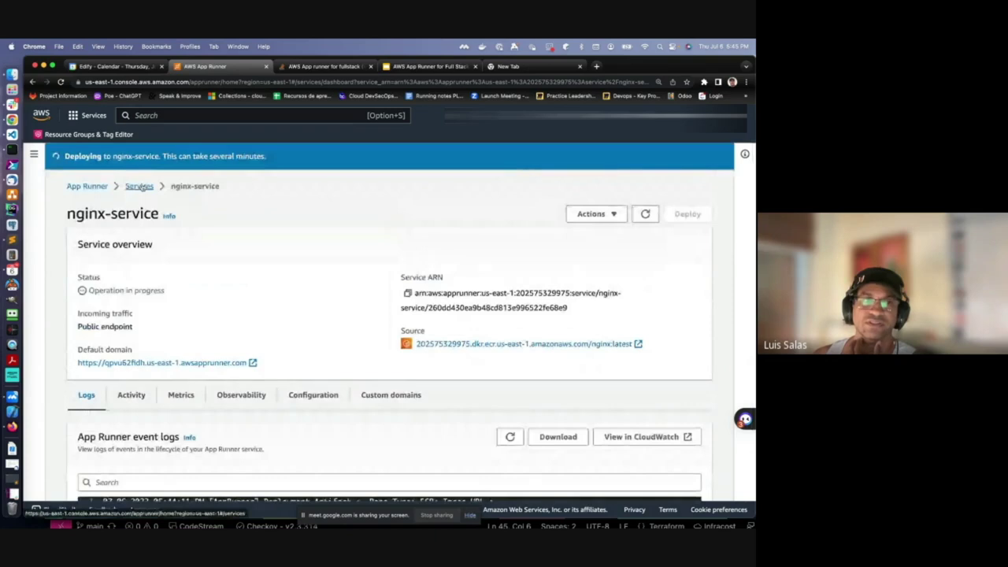
pyautogui.click(139, 187)
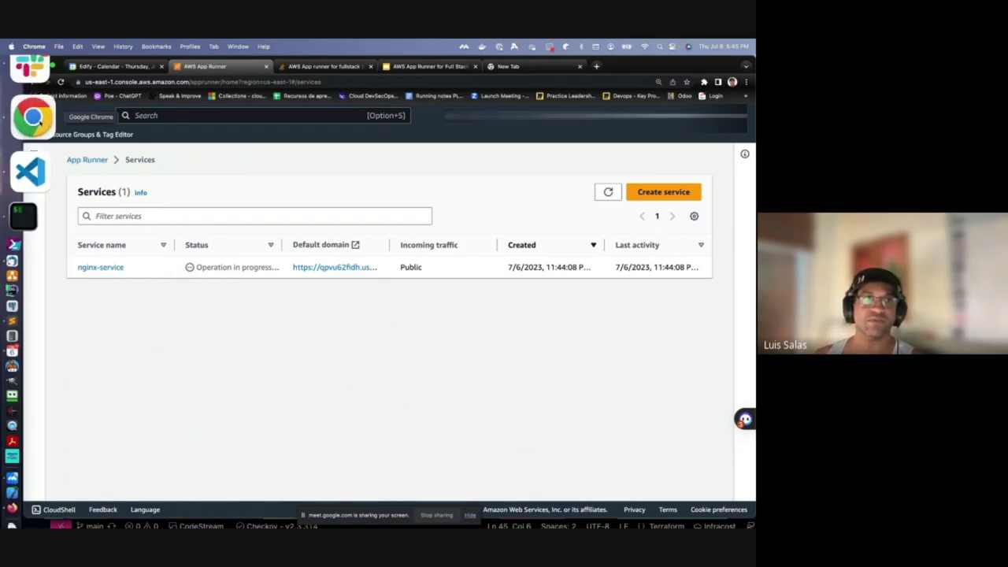
pyautogui.click(429, 66)
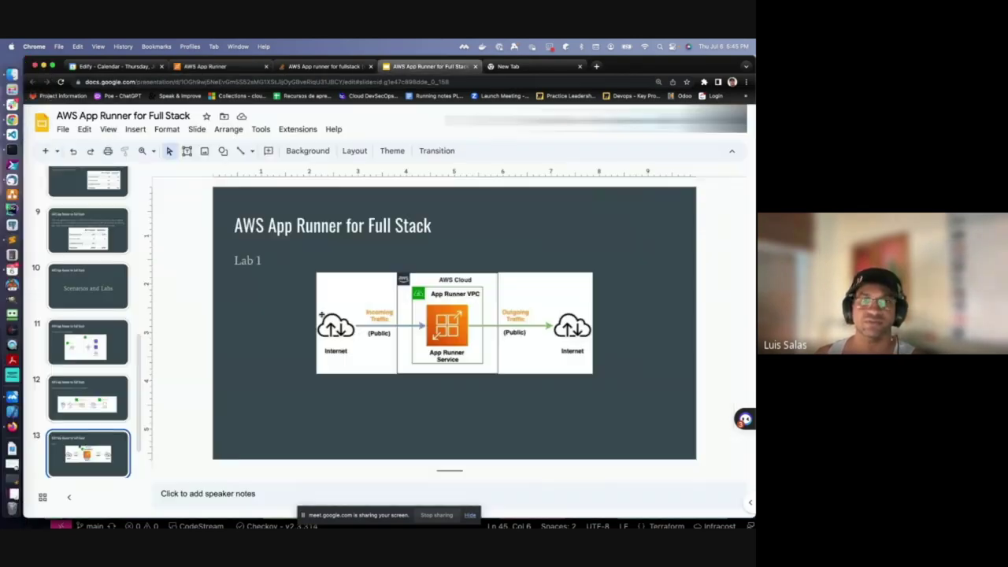
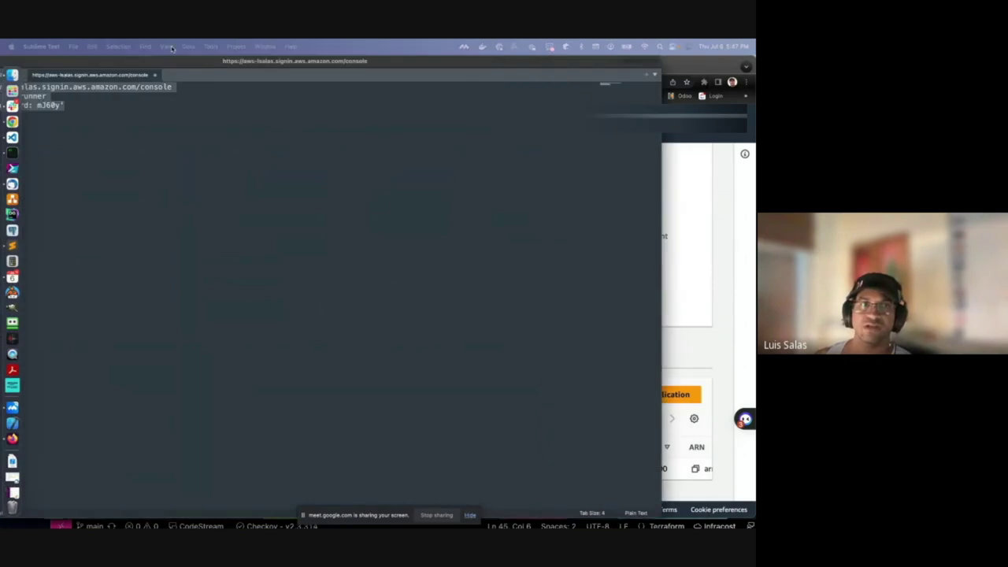
# Add the endpoint leaderboard-db.j4mw0a.0001.use1.cache.amazonaws.com:9000 below the sign-in details in the Sublime Text note and uncover the browser window.
pyautogui.click(145, 102)
pyautogui.press('Return')
pyautogui.press('Return')
pyautogui.press('Return')
pyautogui.press('Return')
pyautogui.write('leaderboard-db.j4mw0a.0001.use1.cache.amazonaws.com:9000')
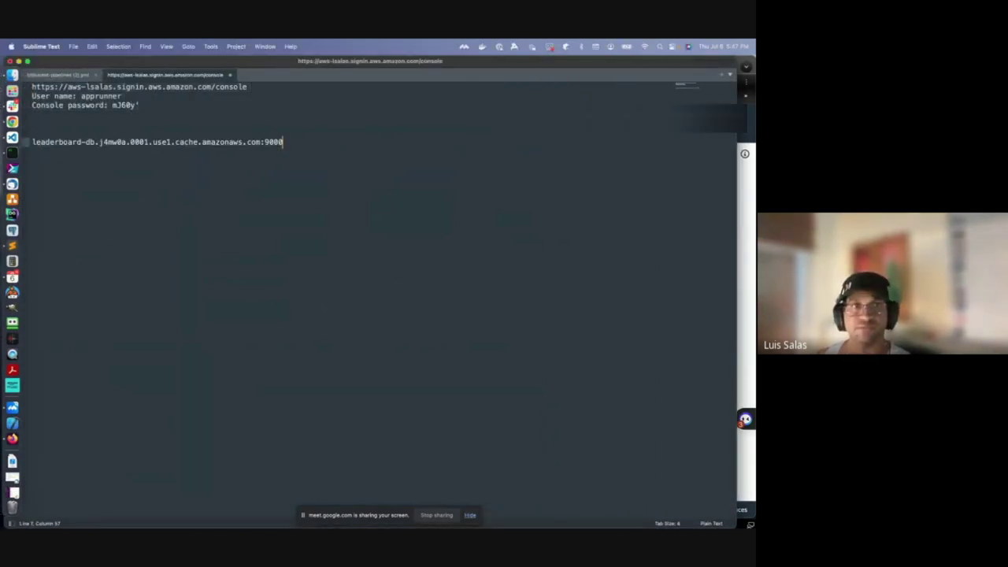
pyautogui.doubleClick(110, 63)
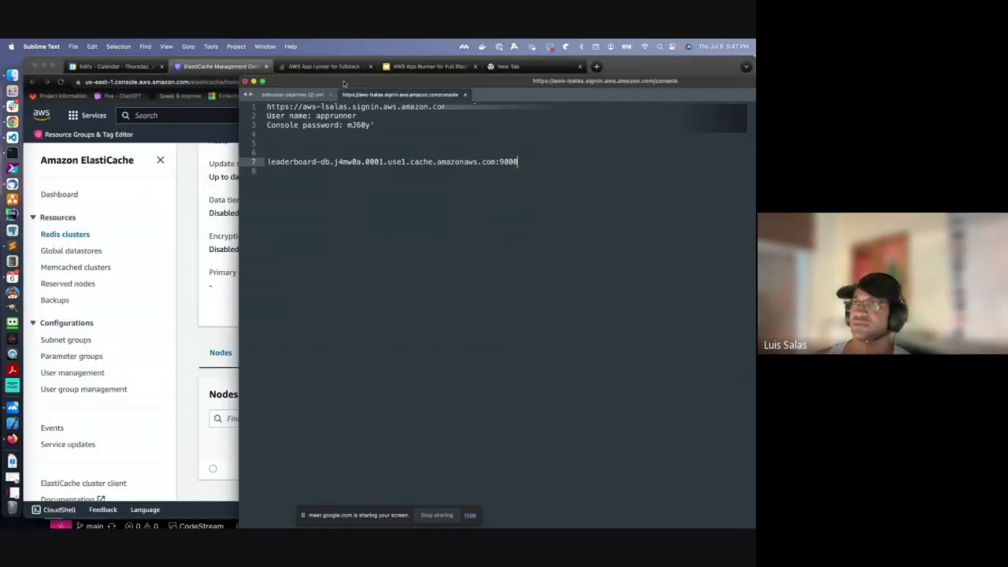
# Switch back to Chrome, search the AWS console for "app runner" and open the AWS App Runner service.
pyautogui.click(206, 187)
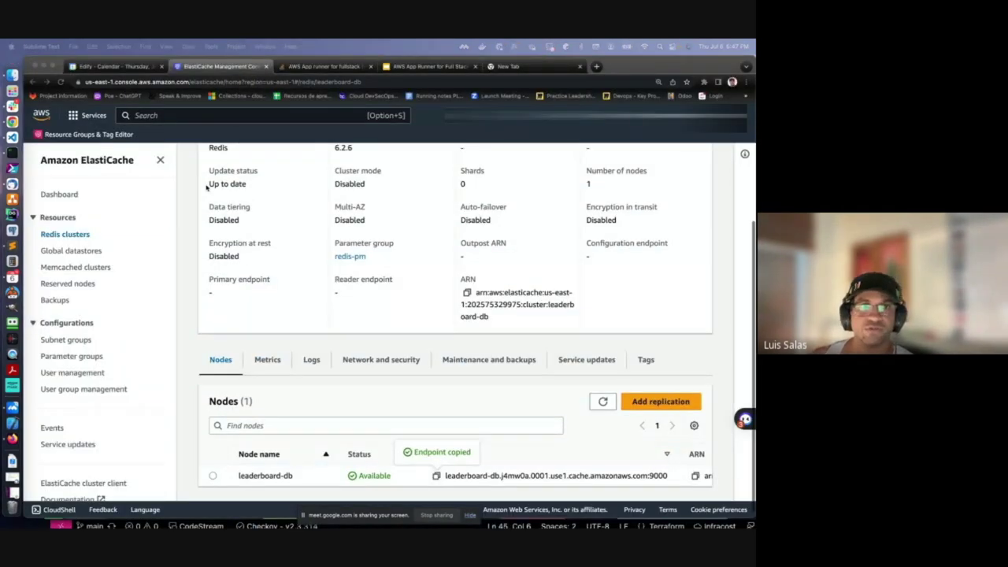
pyautogui.click(166, 115)
pyautogui.write('app runn')
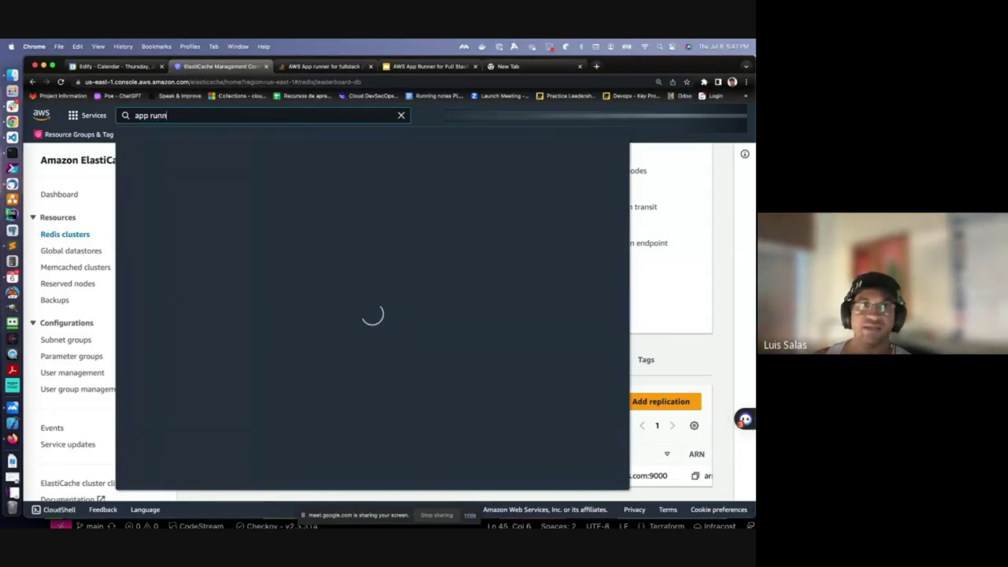
pyautogui.write('er')
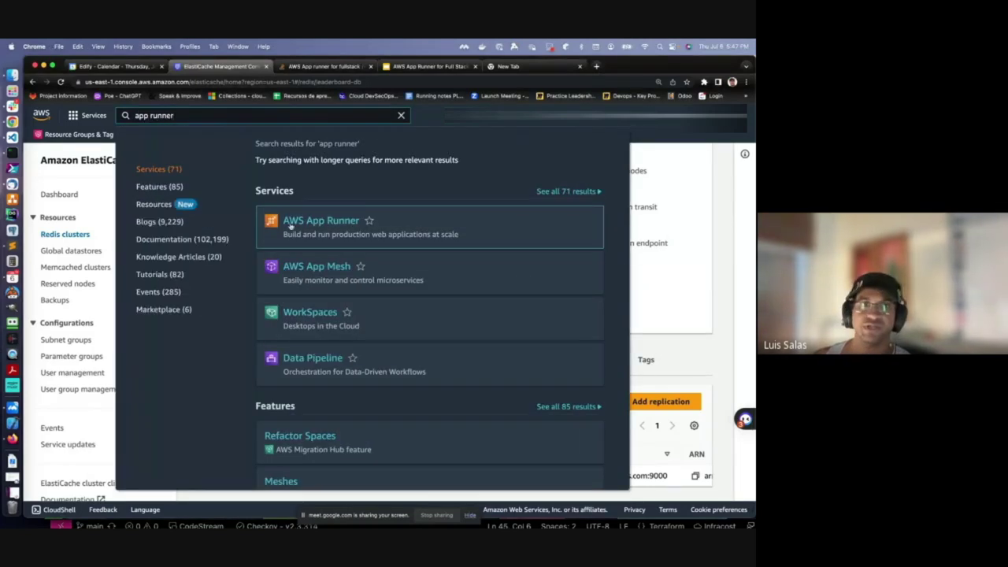
pyautogui.click(299, 224)
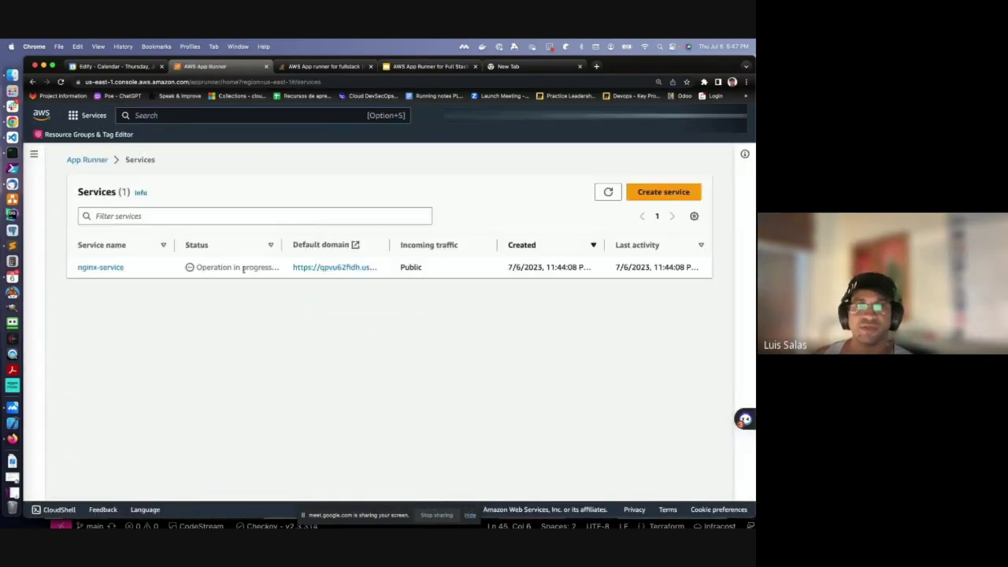
# Start a new service from a source code repository, choose apprunner-leaderboard-backend as the GitHub repository, and continue to the build configuration.
pyautogui.click(663, 192)
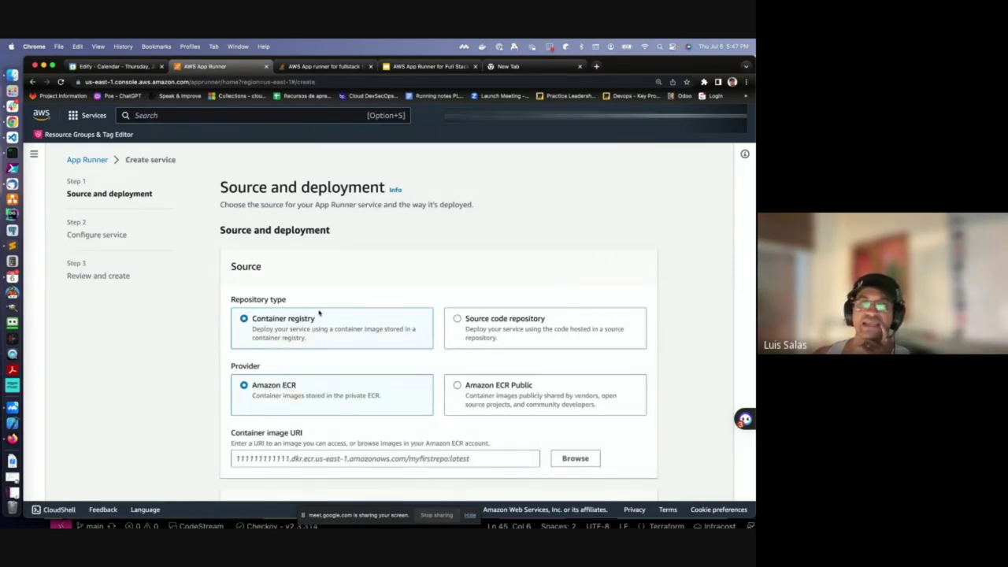
pyautogui.click(464, 323)
pyautogui.scroll(-2, 291, 358)
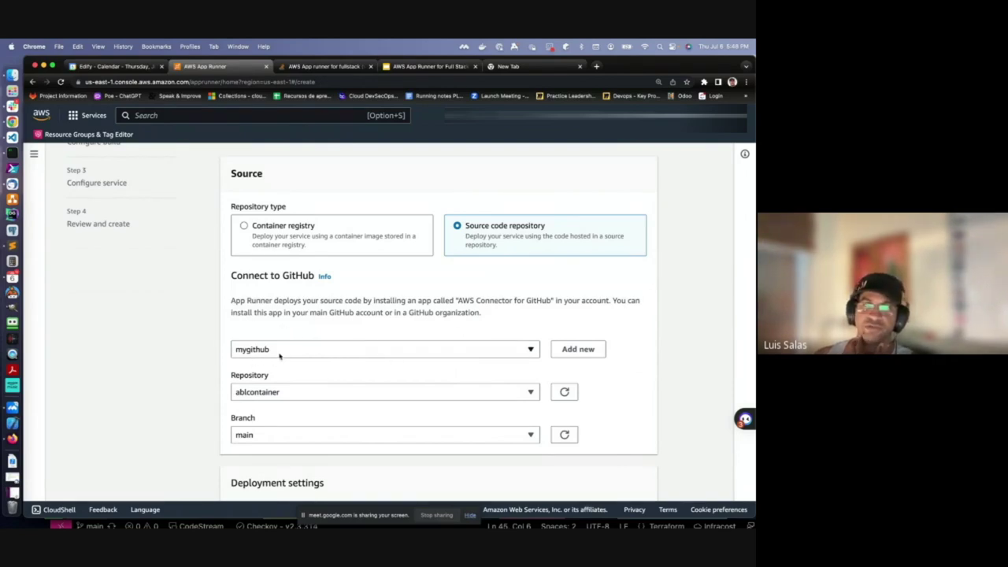
pyautogui.click(299, 397)
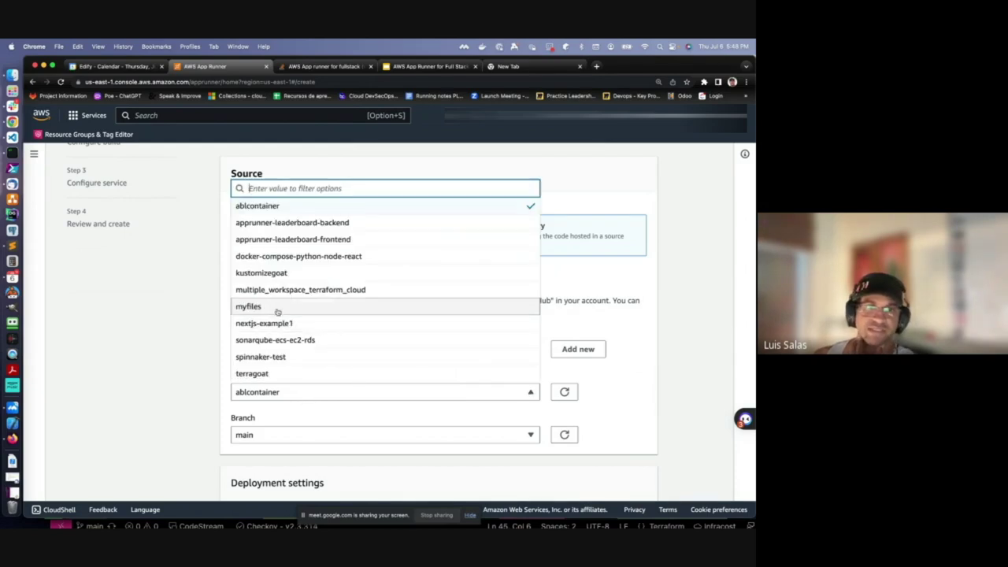
pyautogui.click(295, 224)
pyautogui.scroll(-3, 365, 333)
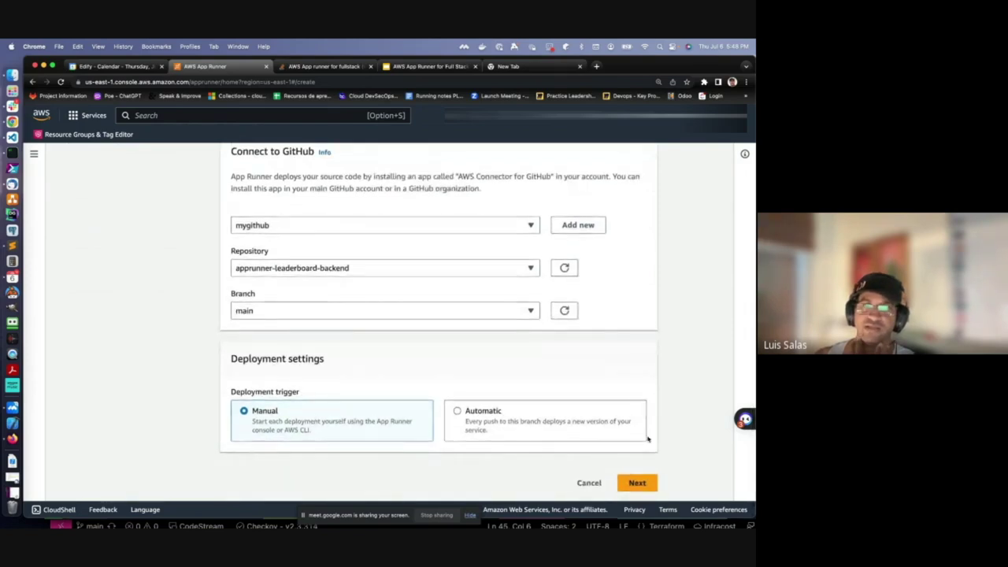
pyautogui.click(652, 479)
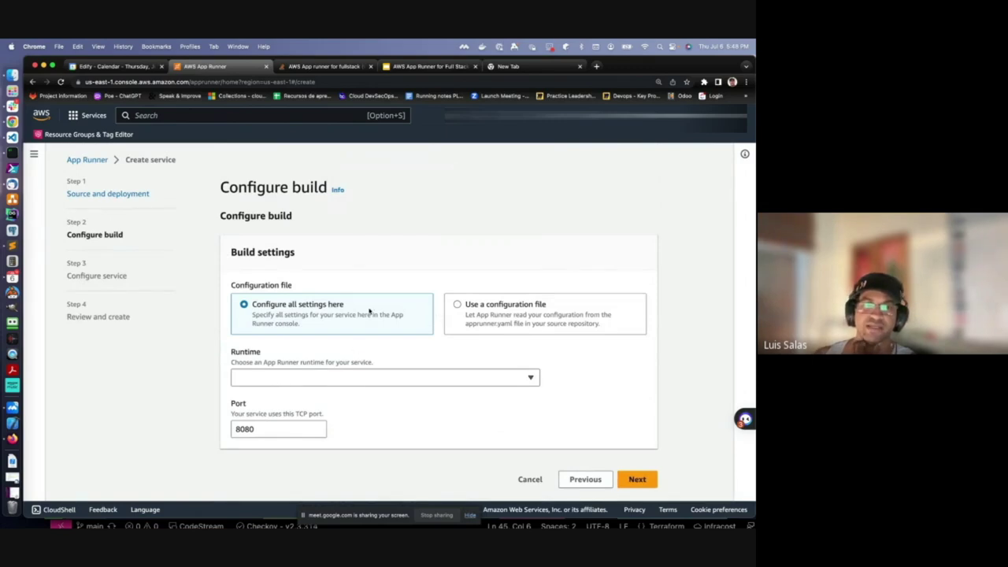
# Set the build runtime to Python 3 and look over the build command, start command and port settings.
pyautogui.click(292, 379)
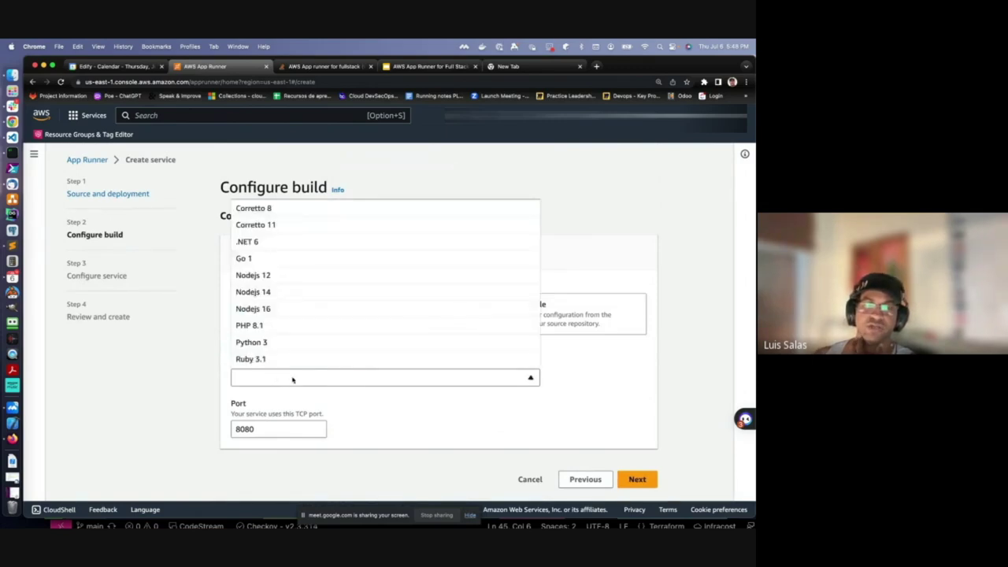
pyautogui.click(252, 343)
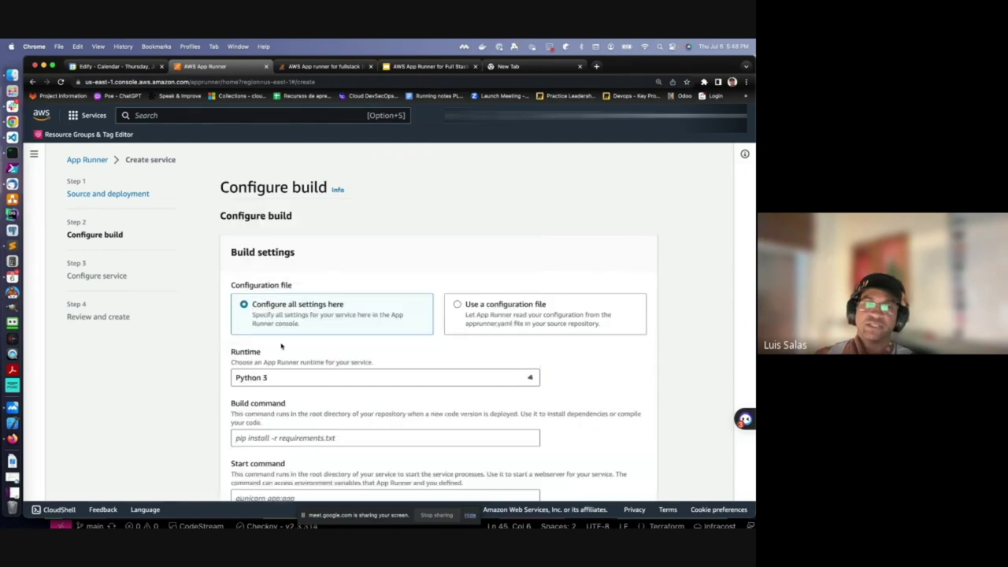
pyautogui.scroll(-3, 331, 331)
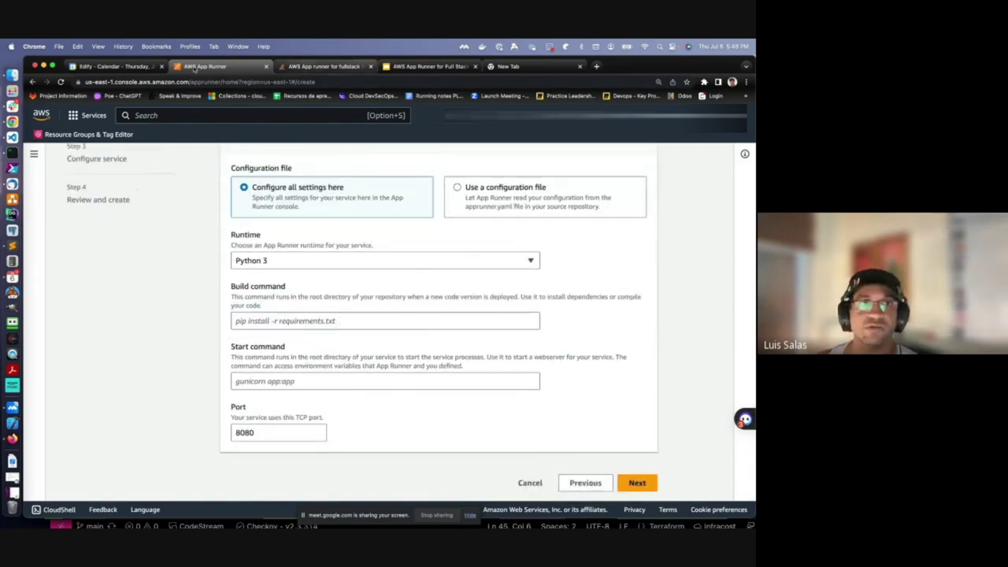
# Switch to the AWS App runner for fullstack (workshop) article and open its Lab 2 document link in a new window.
pyautogui.click(304, 67)
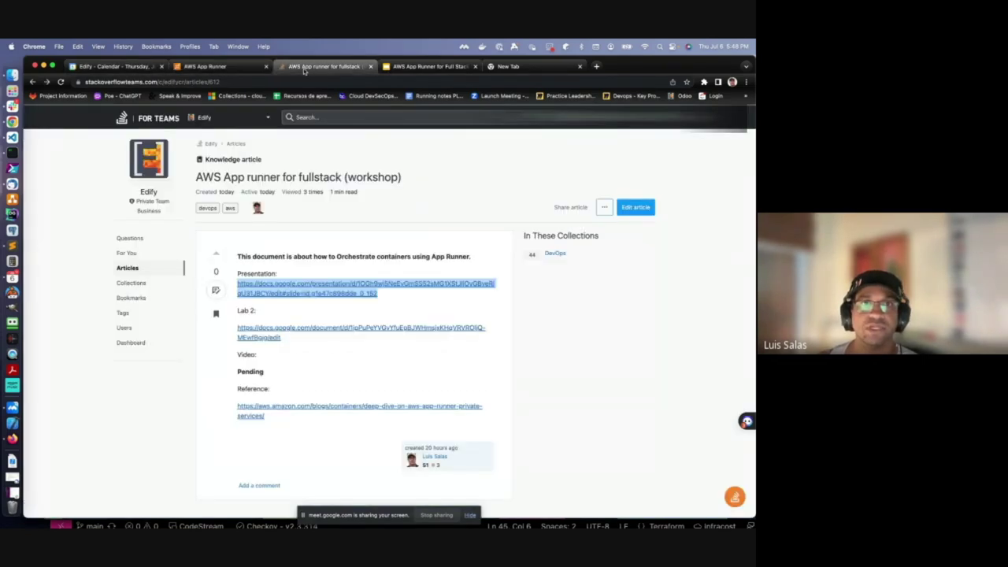
pyautogui.rightClick(284, 332)
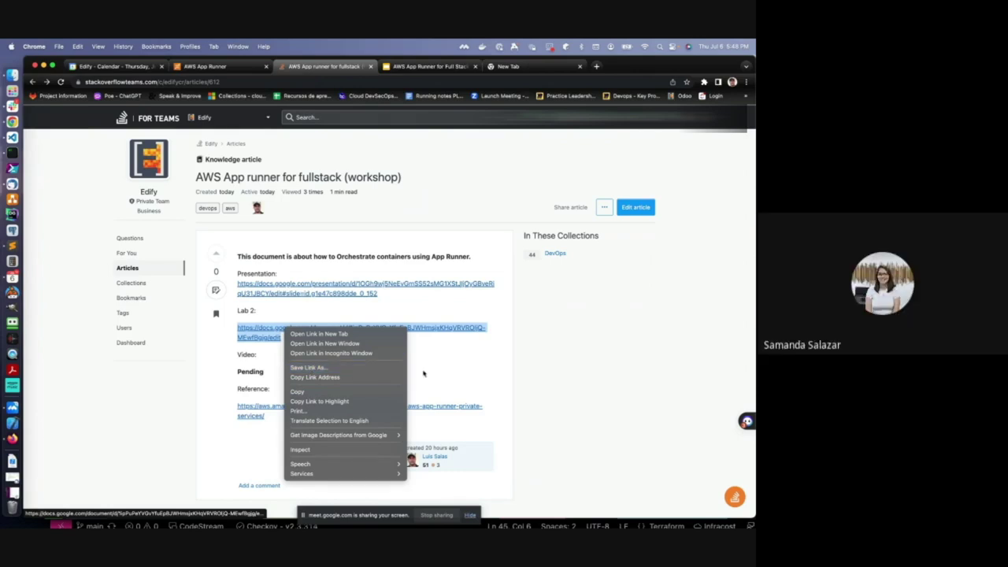
pyautogui.click(324, 344)
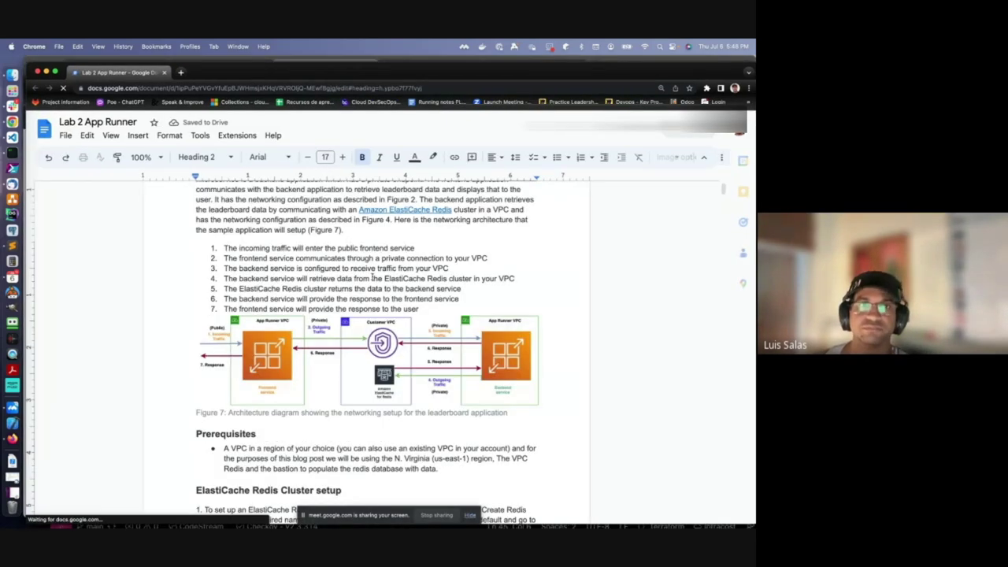
# Look through the ElastiCache Redis cluster setup instructions in the Lab 2 document, including the cluster name, port and node settings.
pyautogui.scroll(-5, 359, 272)
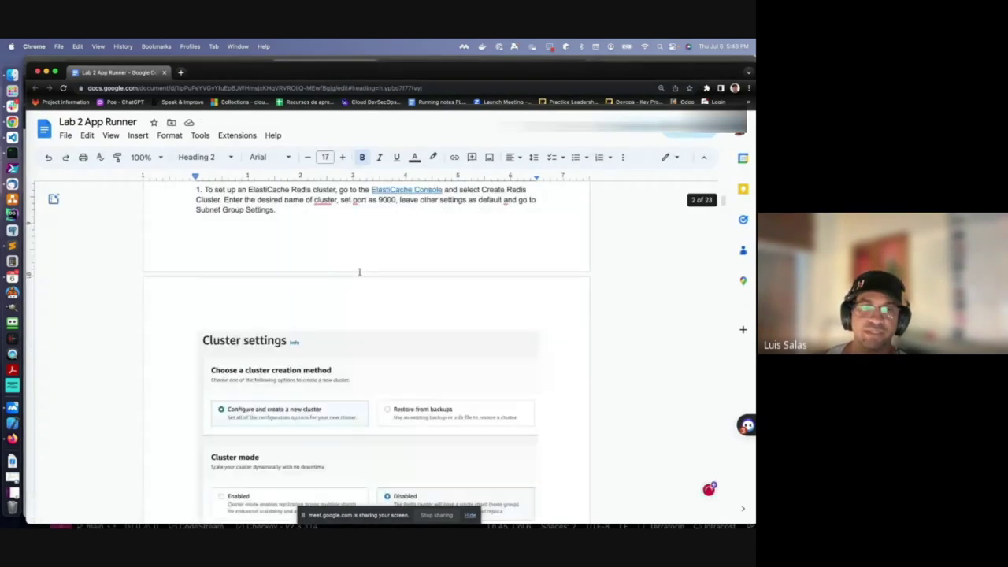
pyautogui.scroll(-3, 359, 272)
pyautogui.scroll(-4, 359, 271)
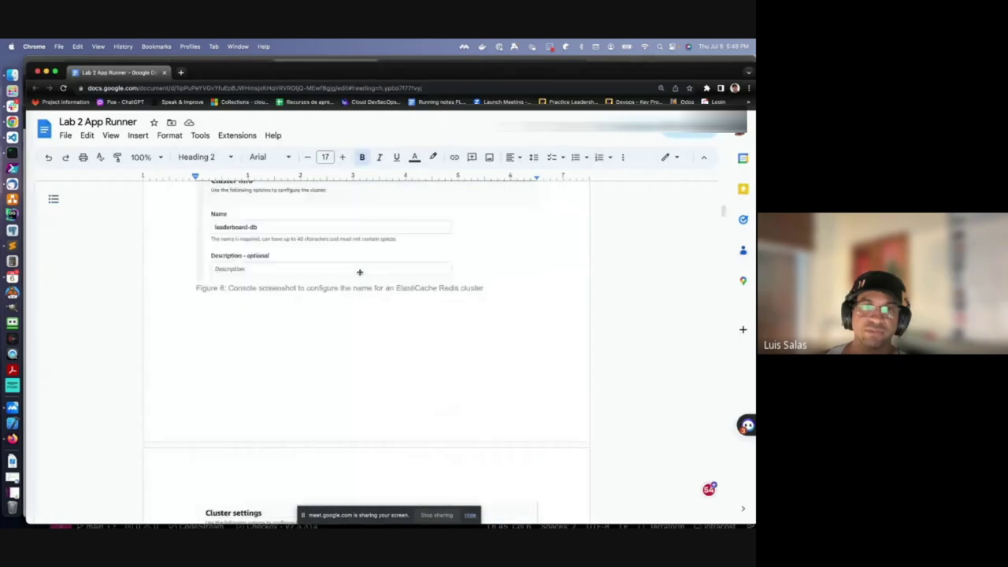
pyautogui.scroll(-3, 359, 272)
pyautogui.scroll(-2, 359, 272)
pyautogui.scroll(2, 359, 271)
pyautogui.scroll(3, 359, 271)
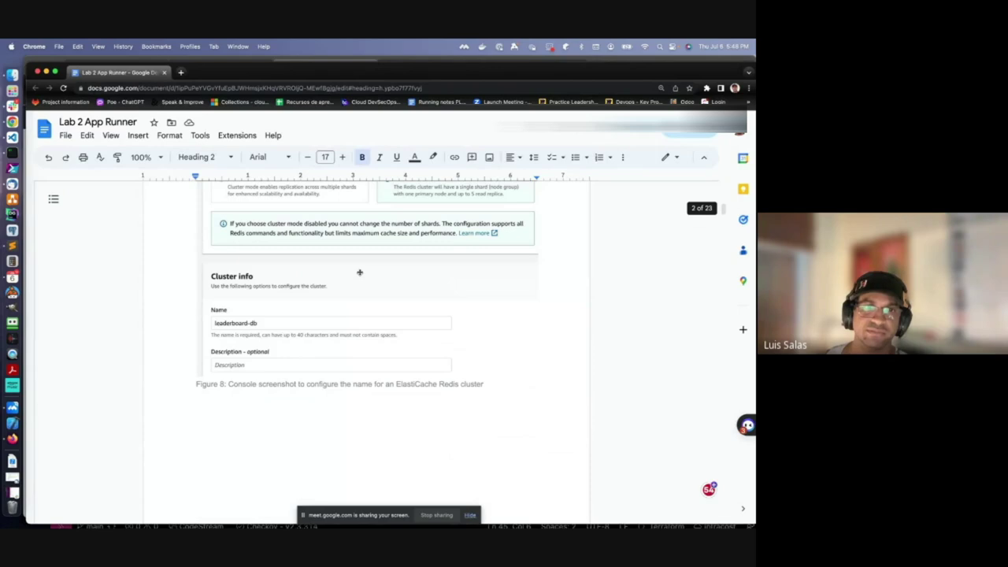
pyautogui.scroll(-4, 359, 272)
pyautogui.scroll(-3, 359, 271)
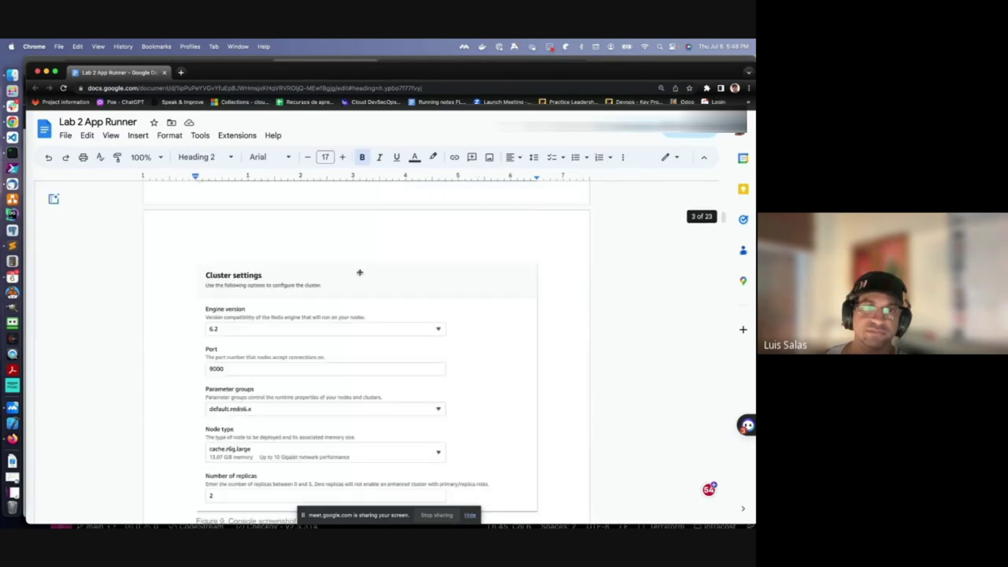
pyautogui.scroll(-3, 359, 271)
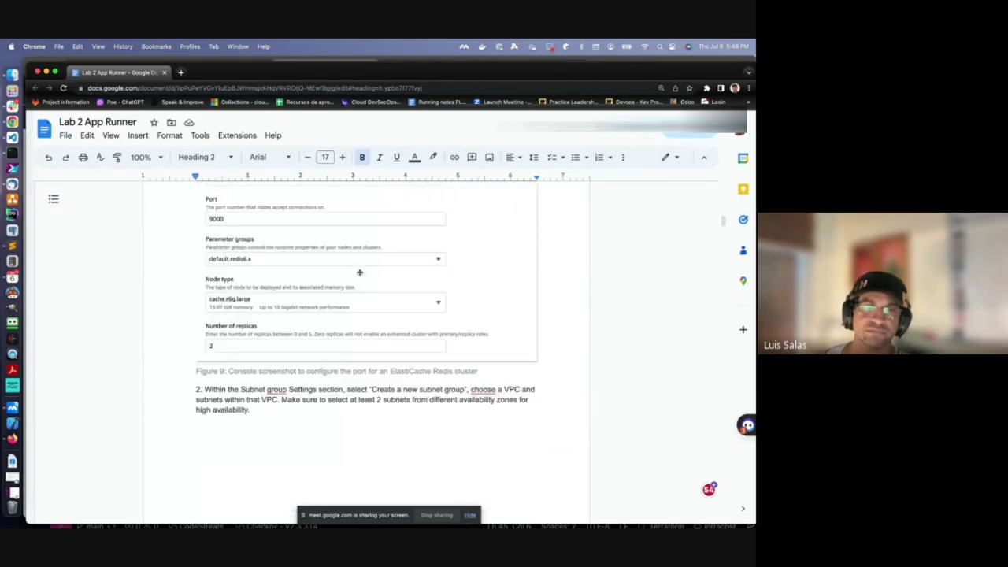
# Find the Redis CLI commands for connecting to the cluster and setting leaderboard data in the Lab 2 document, and close the document.
pyautogui.scroll(-15, 359, 271)
pyautogui.scroll(-10, 359, 271)
pyautogui.scroll(-10, 398, 336)
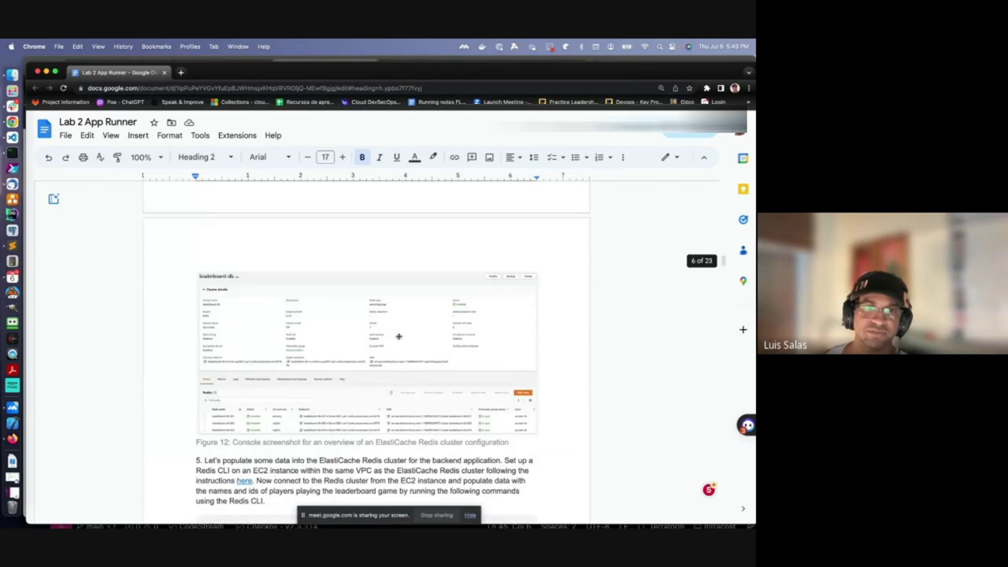
pyautogui.scroll(-5, 398, 336)
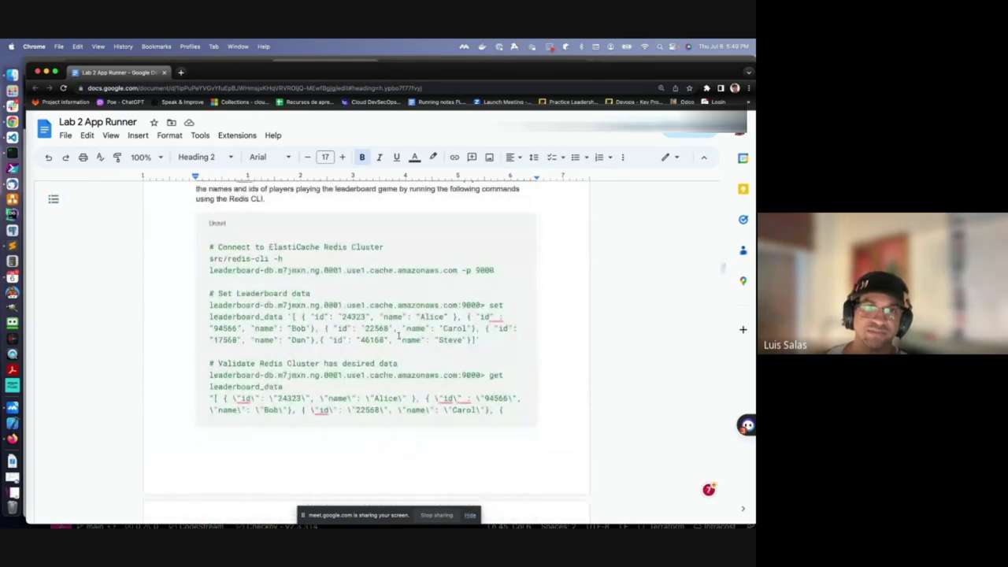
pyautogui.scroll(3, 398, 337)
pyautogui.scroll(-2, 399, 336)
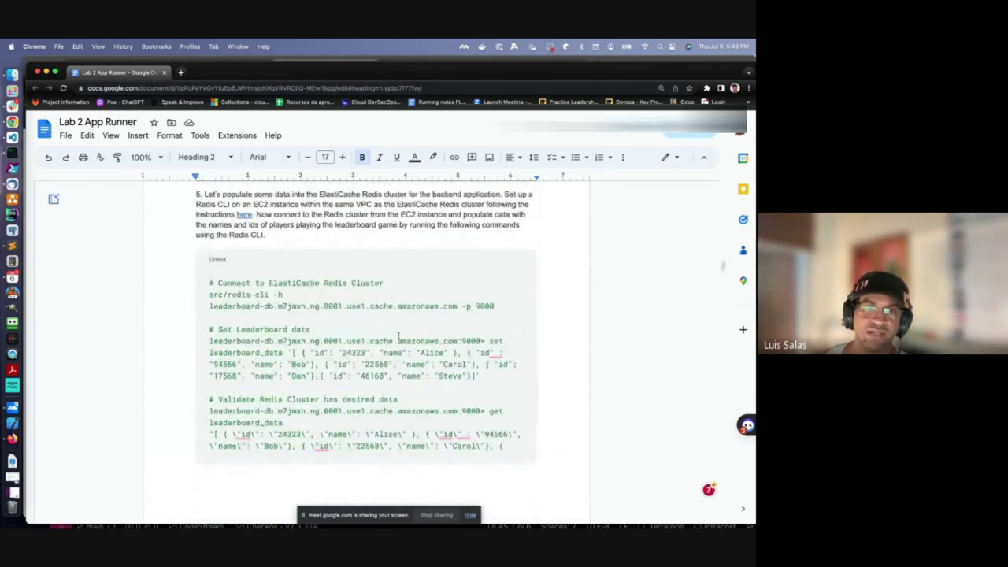
pyautogui.scroll(-1, 398, 336)
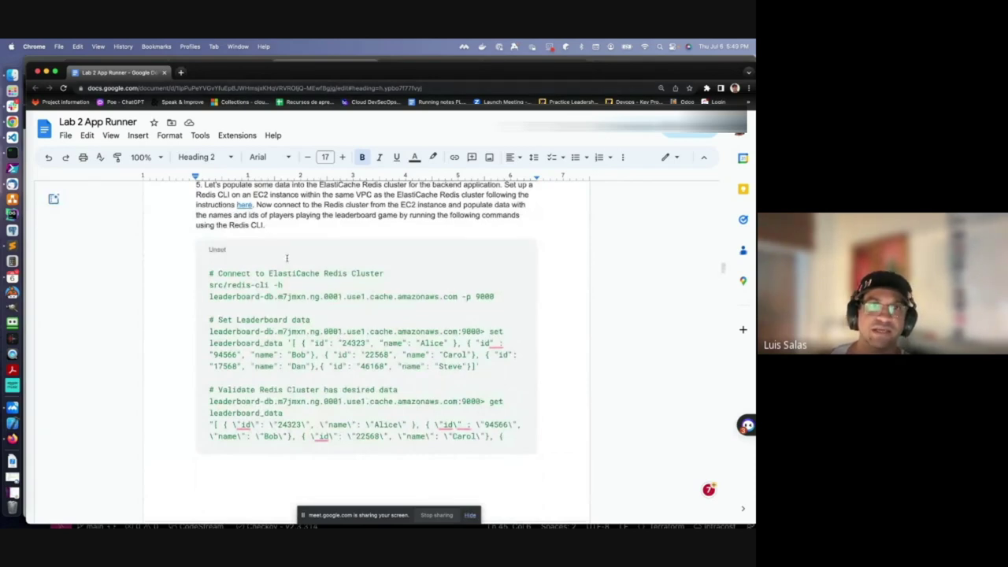
pyautogui.press('super+w')
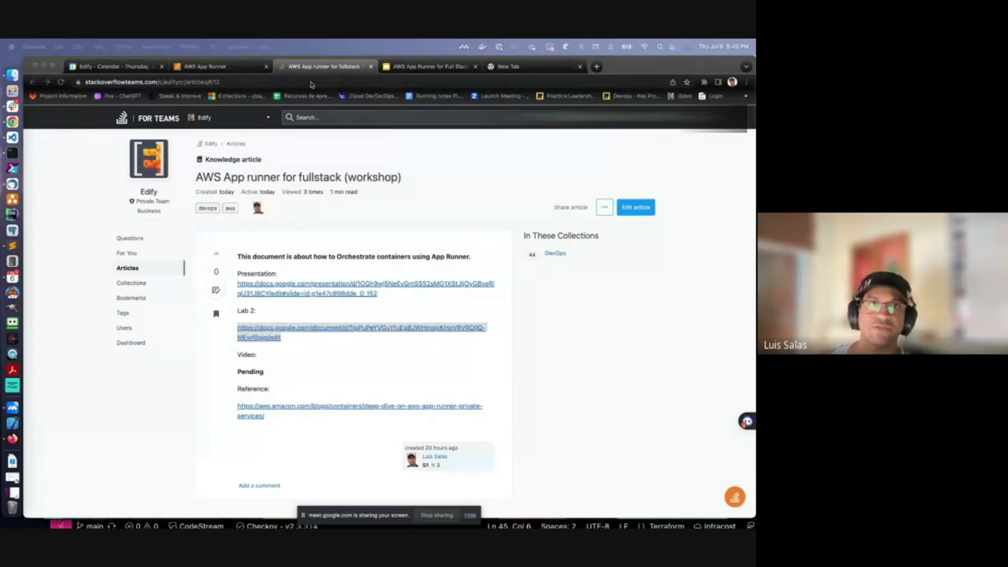
# Return to the AWS console, search for "ec2" and open the list of running EC2 instances.
pyautogui.click(231, 72)
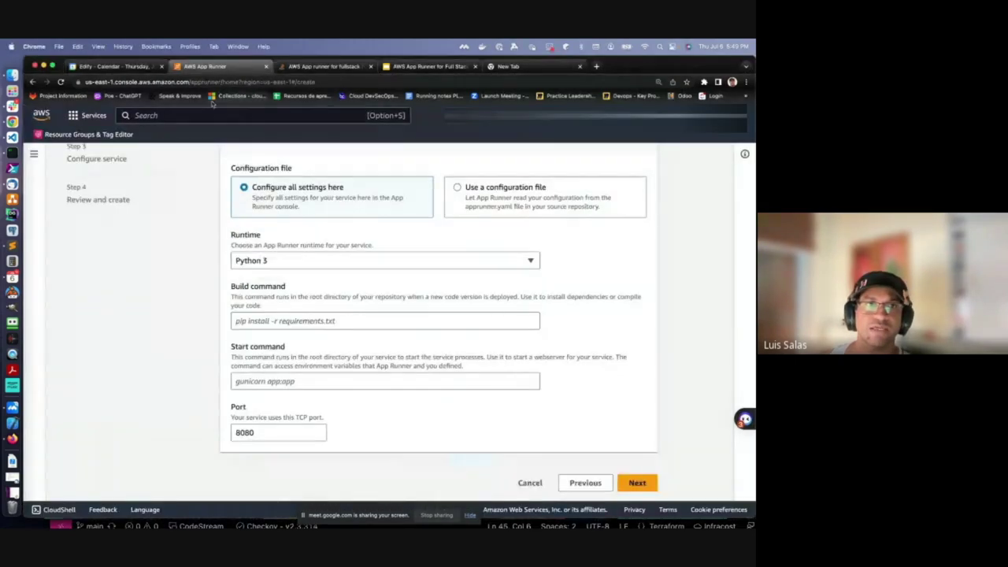
pyautogui.write('ec2')
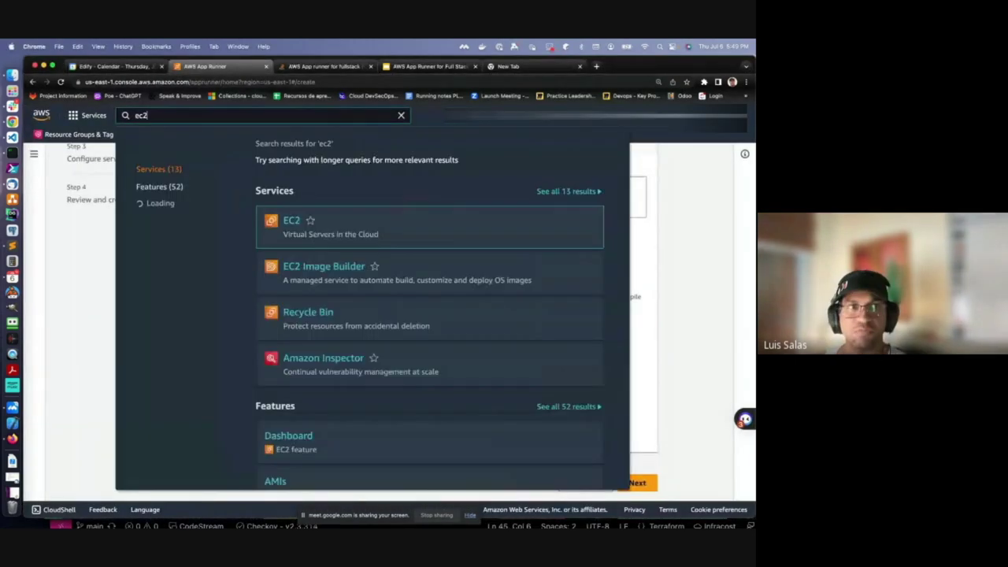
pyautogui.click(291, 221)
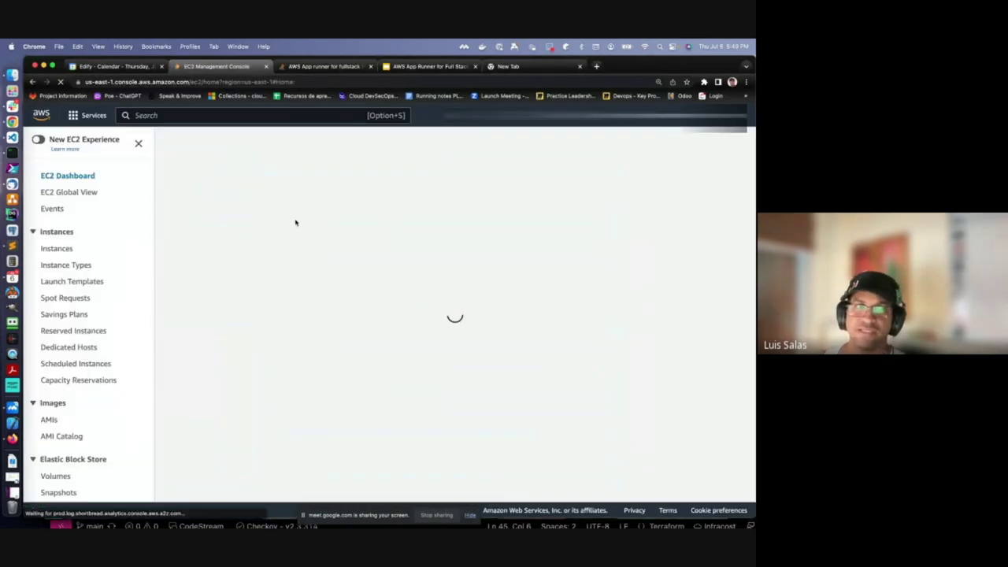
pyautogui.click(250, 225)
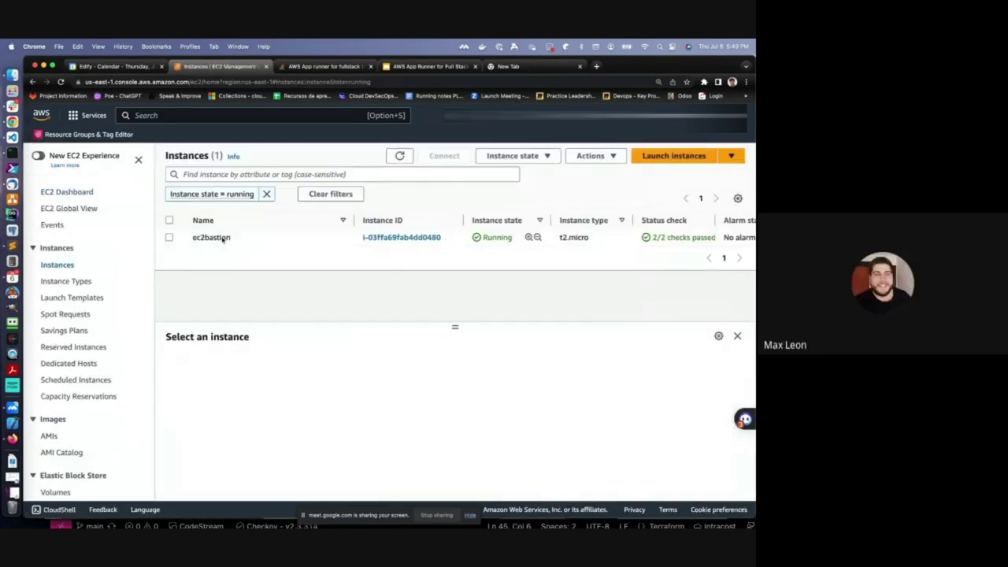
# Connect to the ec2bastion instance through Session Manager.
pyautogui.click(284, 239)
pyautogui.click(447, 158)
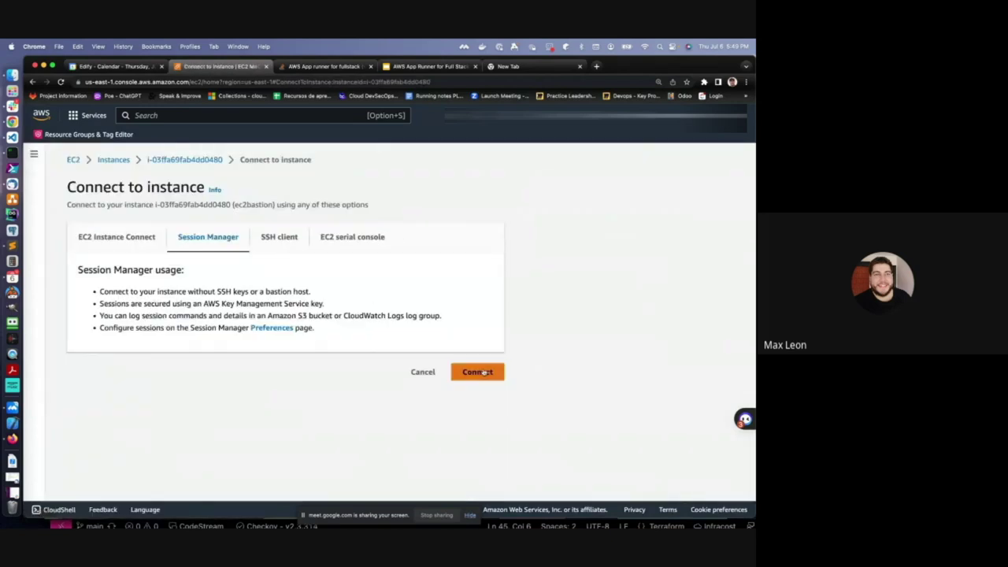
pyautogui.click(481, 372)
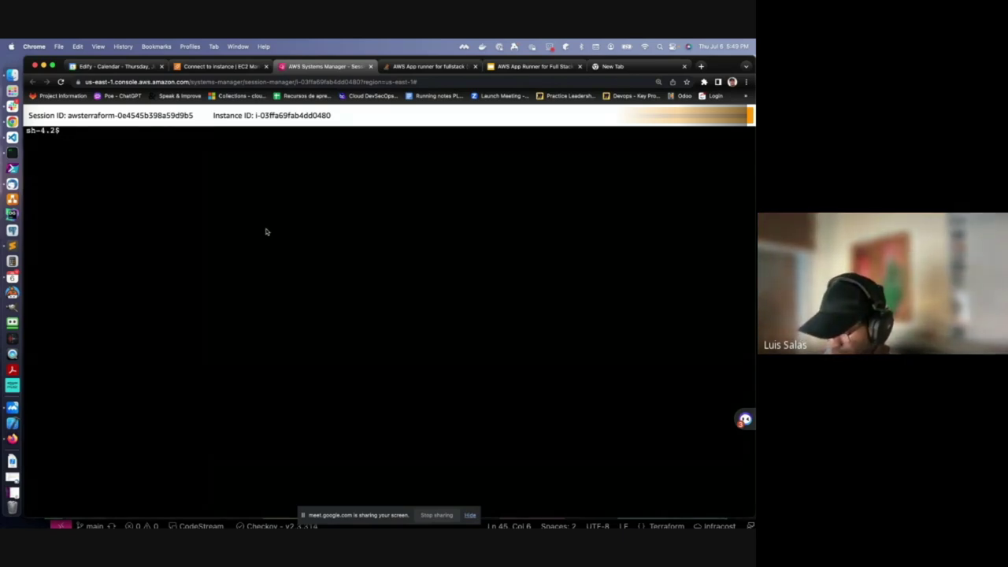
# Begin a redis-cli command with the -h host option in the session shell, using completion to list the available Redis programs.
pyautogui.write('red')
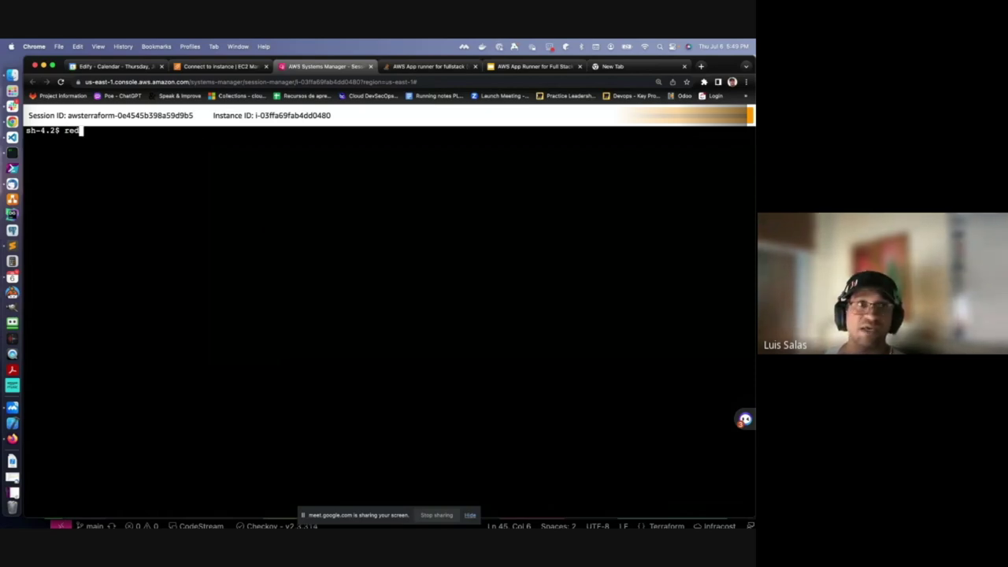
pyautogui.press('Tab')
pyautogui.press('Tab')
pyautogui.press('Tab')
pyautogui.press('Tab')
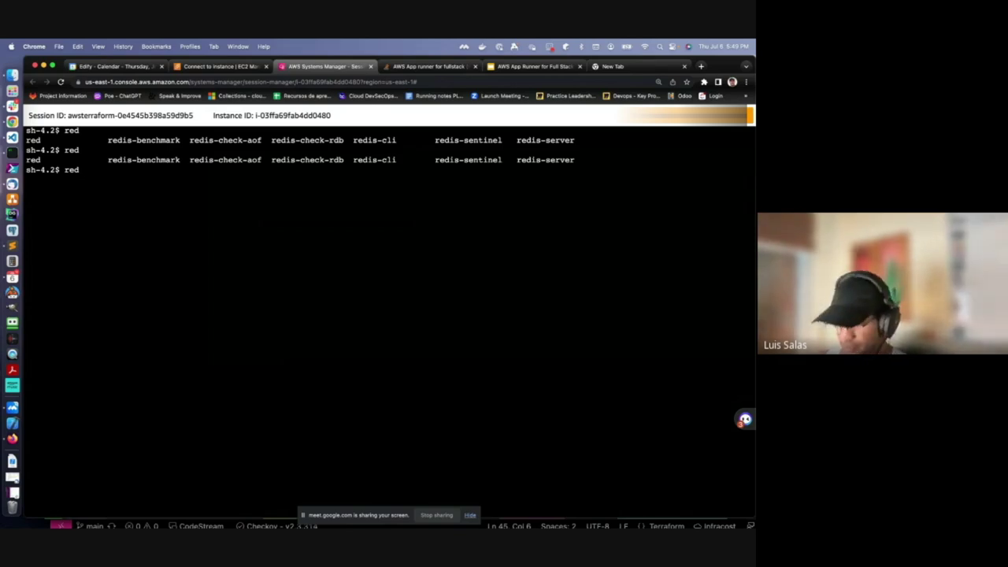
pyautogui.write('is-c')
pyautogui.press('Tab')
pyautogui.press('Tab')
pyautogui.press('Tab')
pyautogui.press('Tab')
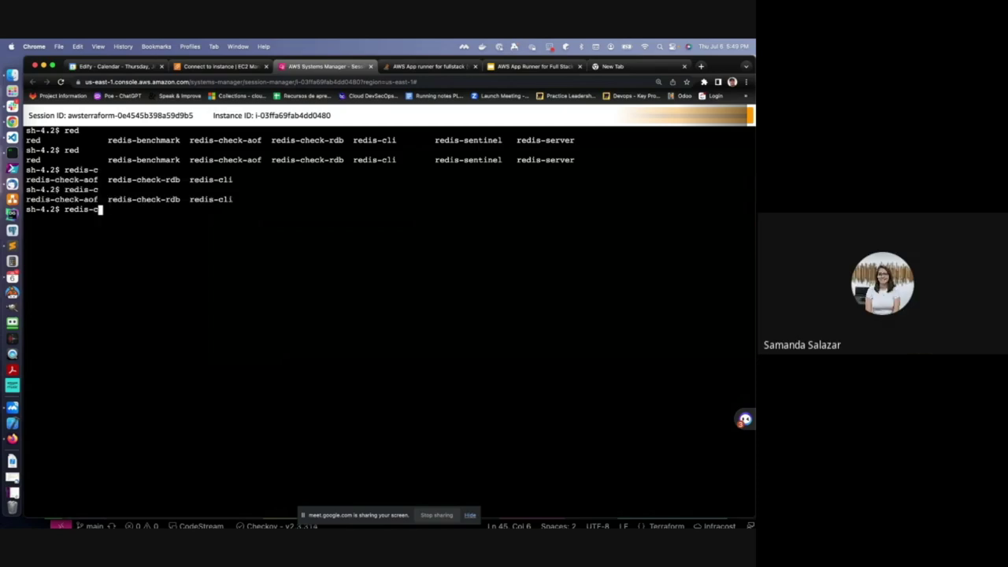
pyautogui.write('l')
pyautogui.press('Tab')
pyautogui.write('-h')
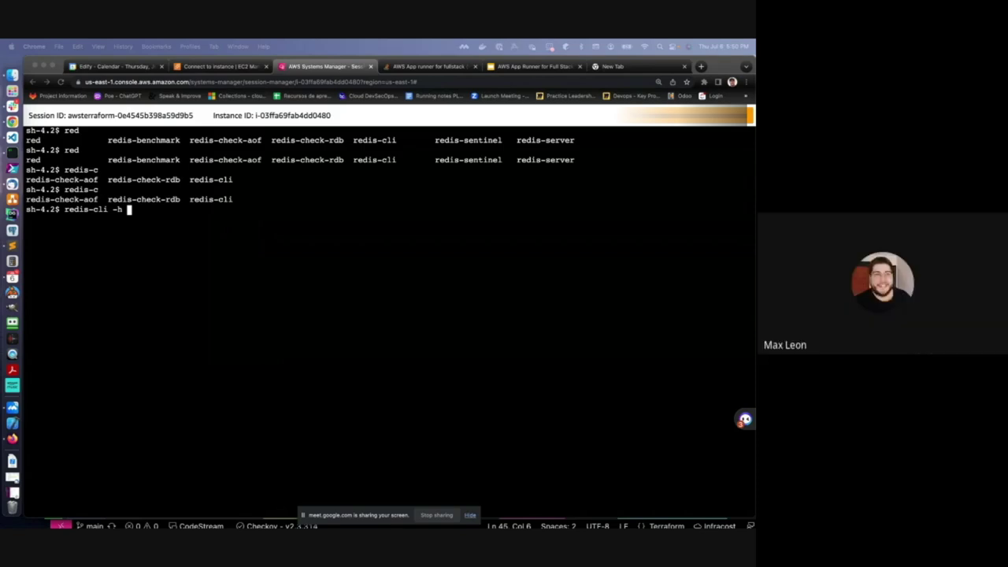
# Complete the redis-cli command with host leaderboard-db.j4mw0a.0001.use1.cache.amazonaws.com and port 9000, and run it.
pyautogui.click(529, 206)
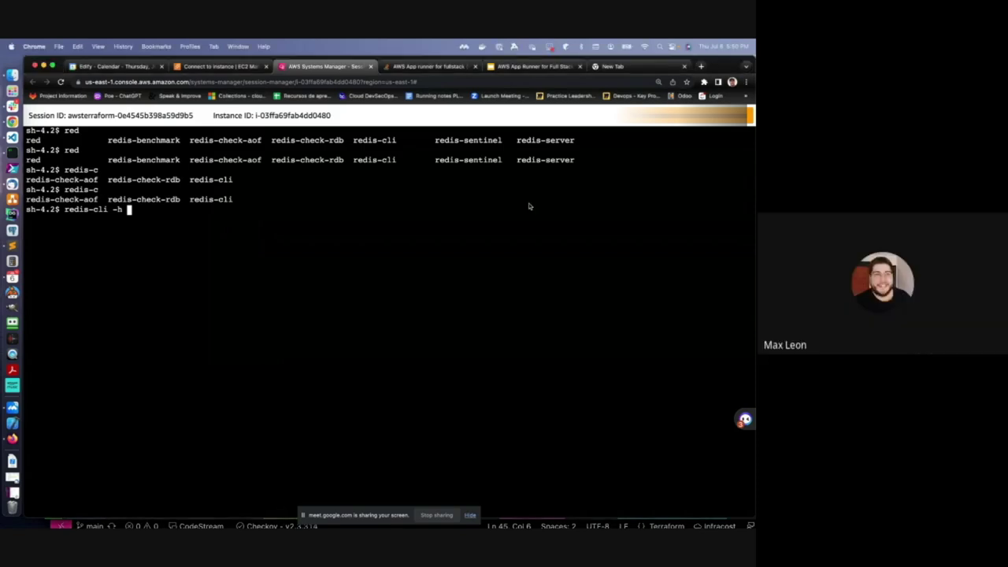
pyautogui.write('leaderboard-db.j4mw0a.0001.use1.cache.amazonaws.com')
pyautogui.write('-p ')
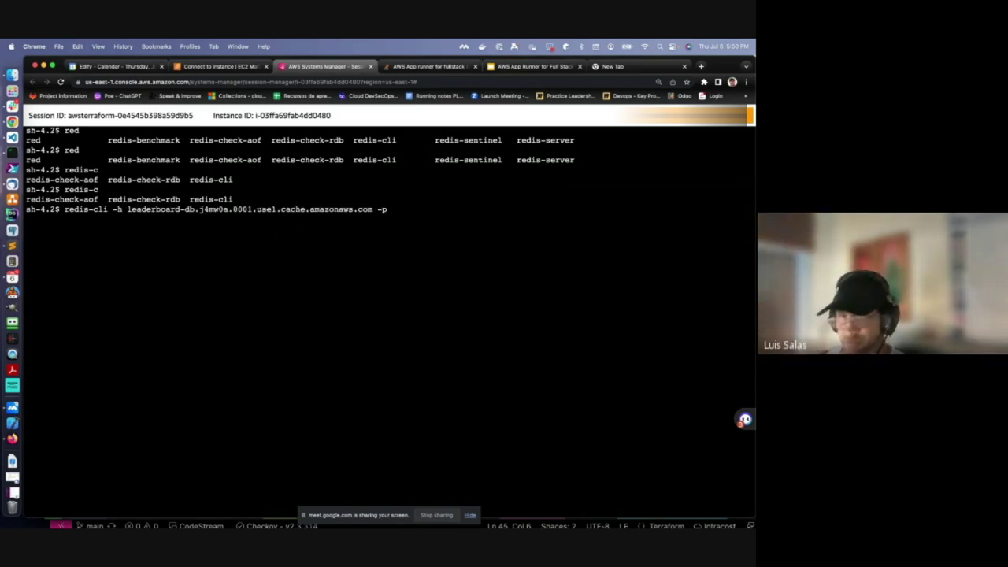
pyautogui.write('9000')
pyautogui.press('Return')
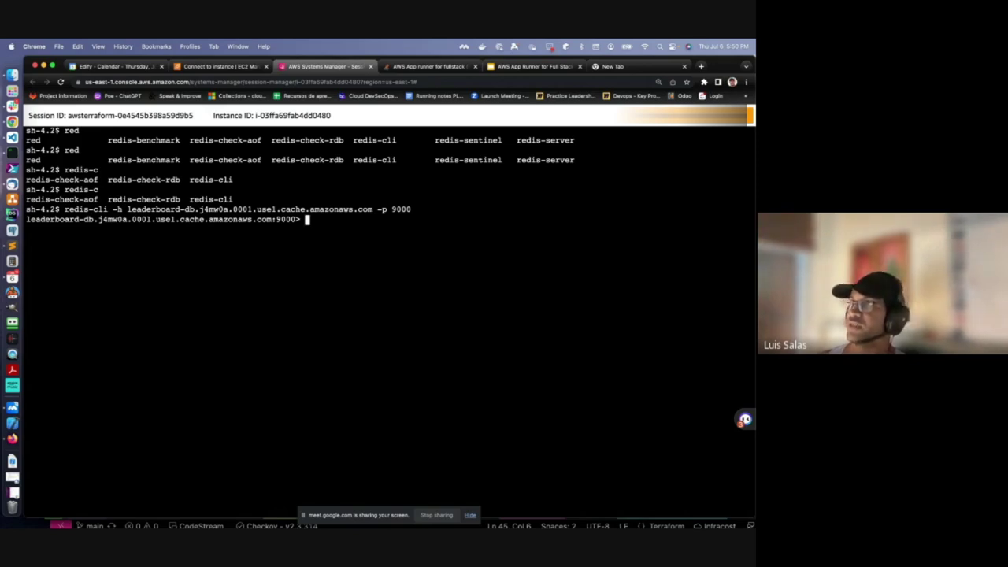
# Set the leaderboard_data key in the Redis cluster to the lab's JSON array of five player ids and names.
pyautogui.press('super+Tab')
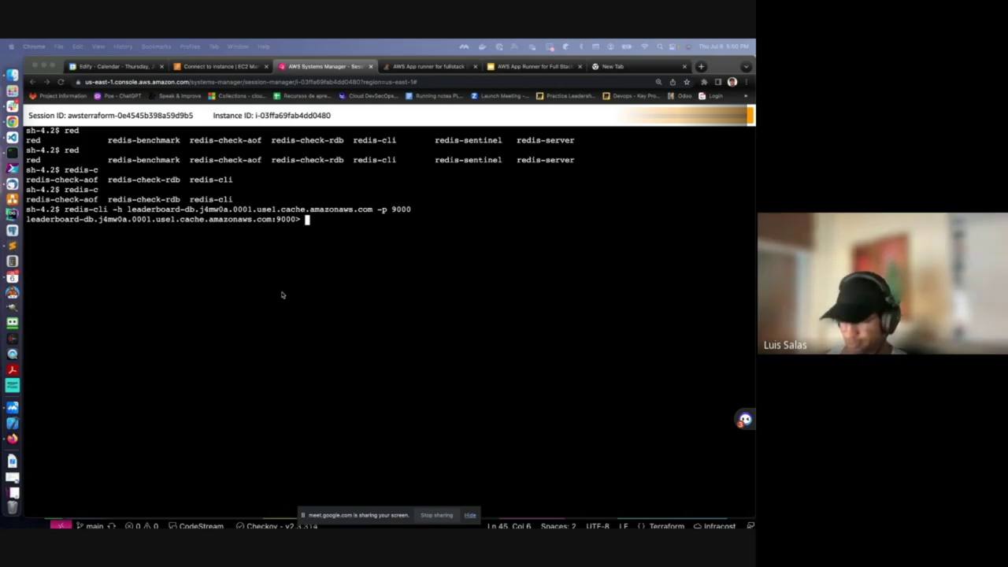
pyautogui.click(282, 295)
pyautogui.write('set leaderboard_data \'[ { "id": "24323", "name": "Alice" }, { "id" : "94566", "name": "Bob" }, { "id": "22568", "name": "Carol" }, { "id": "17568", "name": "Dan"},{ "id": "46168", "name": "Steve"}]\'')
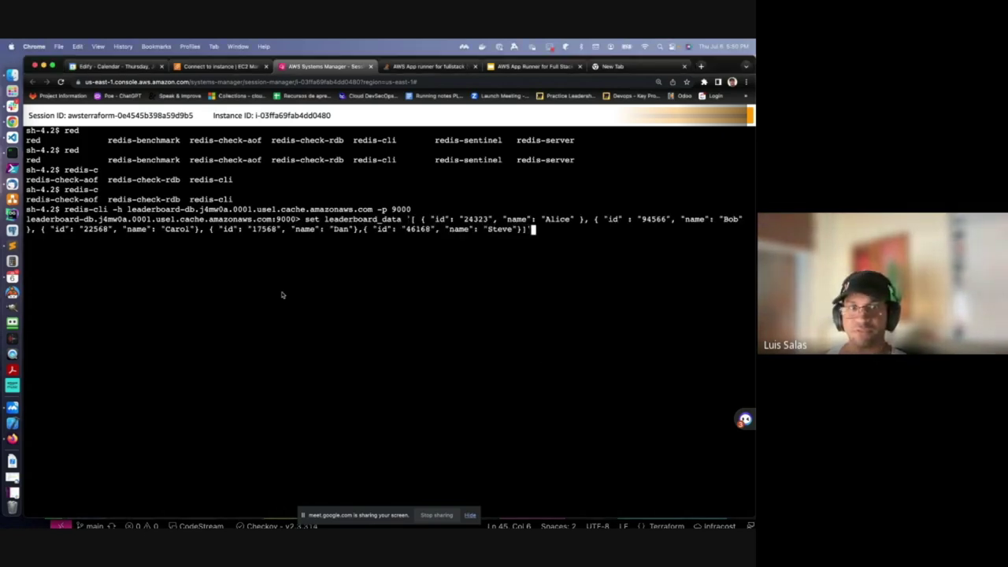
pyautogui.press('Return')
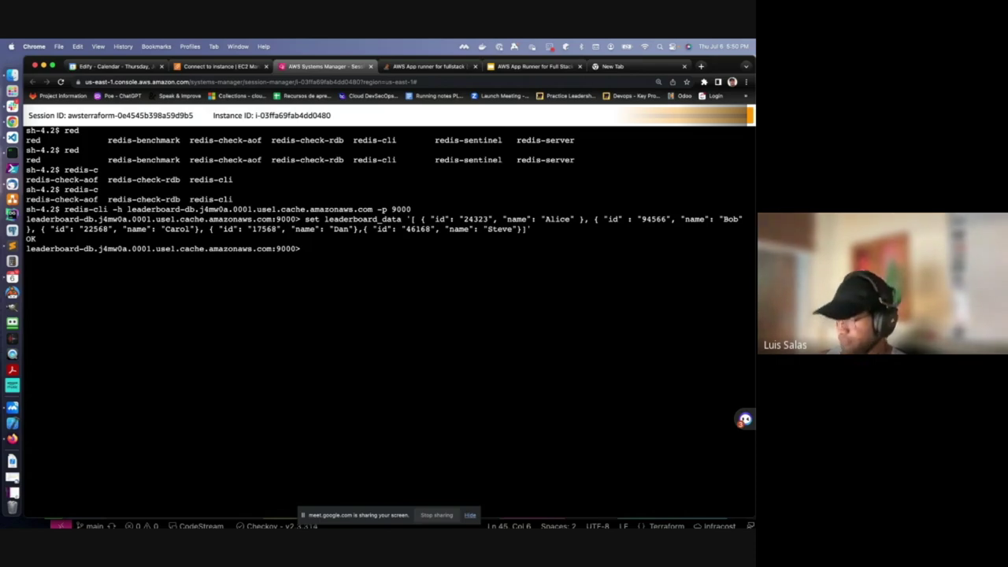
# Run get leaderboard_data to read back the stored players, and return to the EC2 Connect to instance page.
pyautogui.write('get ')
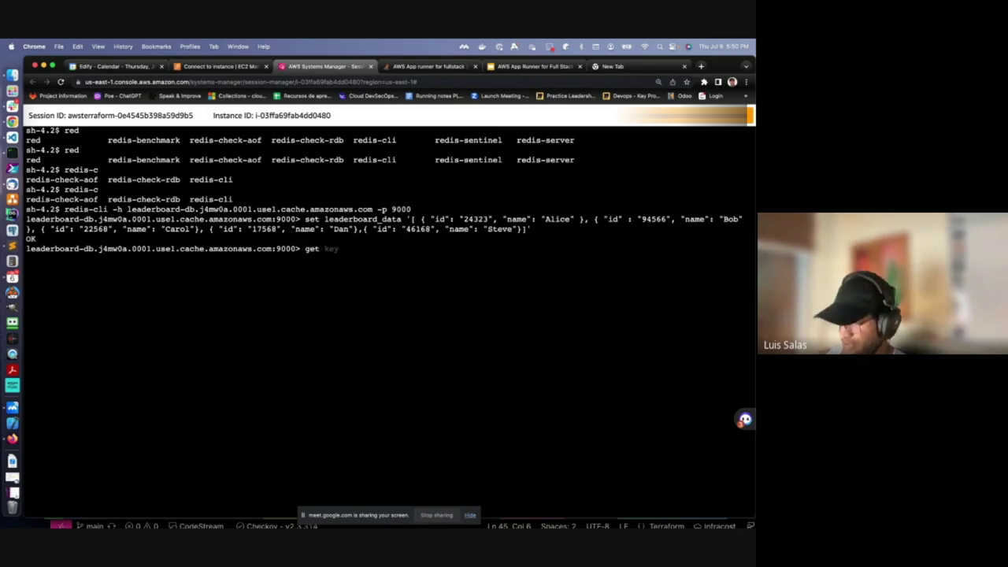
pyautogui.write('leader')
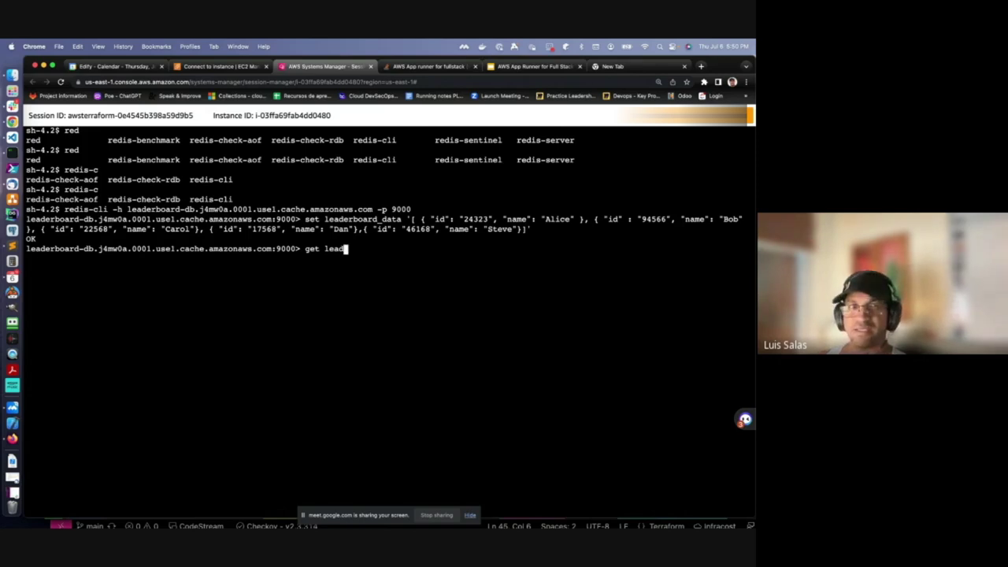
pyautogui.write('board')
pyautogui.write('_')
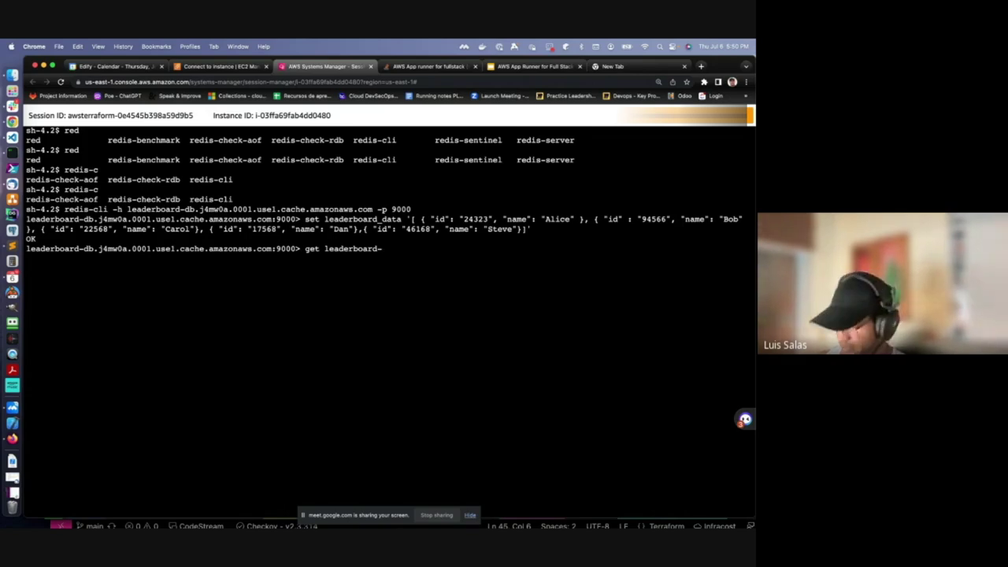
pyautogui.press('BackSpace')
pyautogui.write('_data')
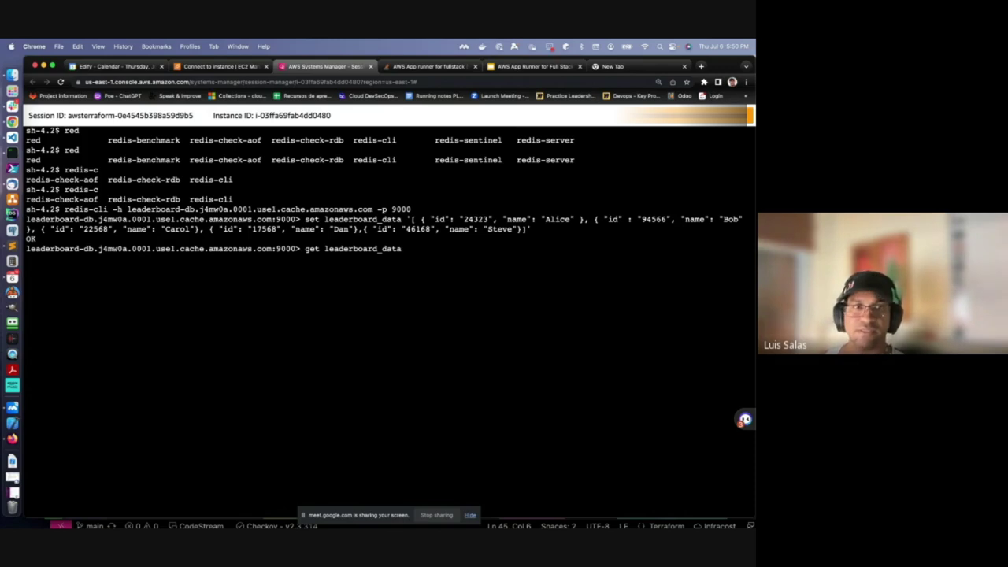
pyautogui.press('Return')
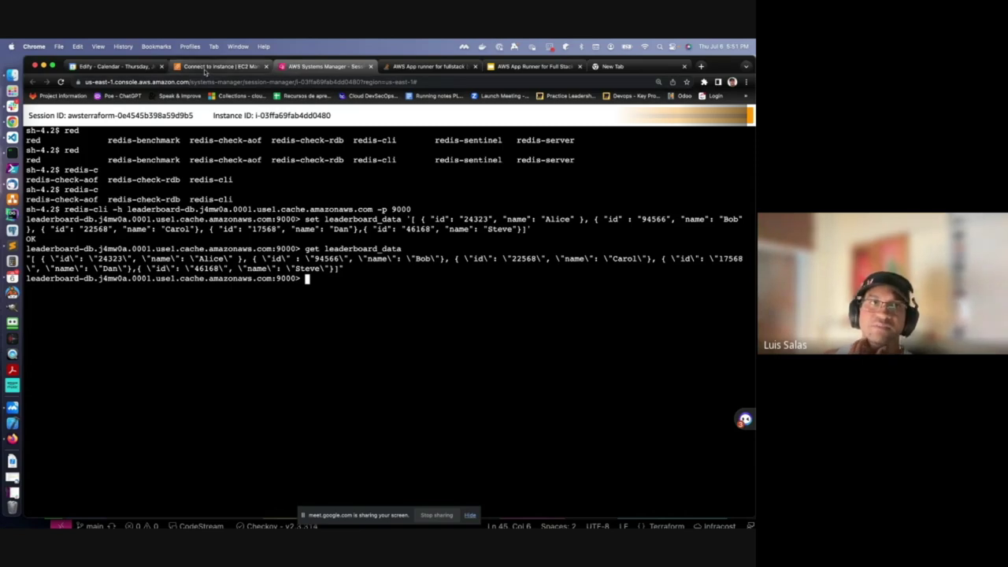
pyautogui.hotkey('ctrl', 'shift', 'Tab')
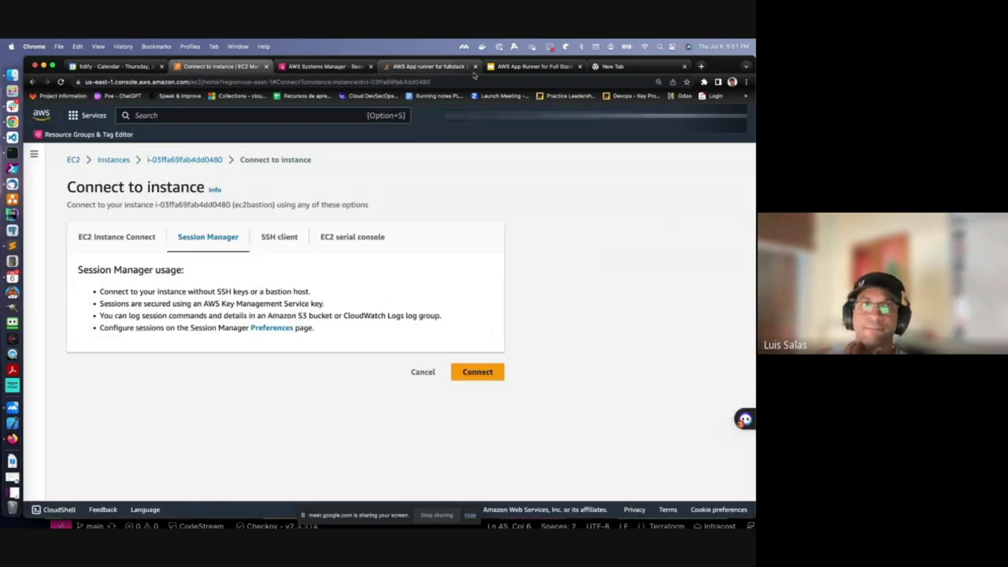
# Search the AWS console for app and open the AWS App Runner services list.
pyautogui.click(216, 116)
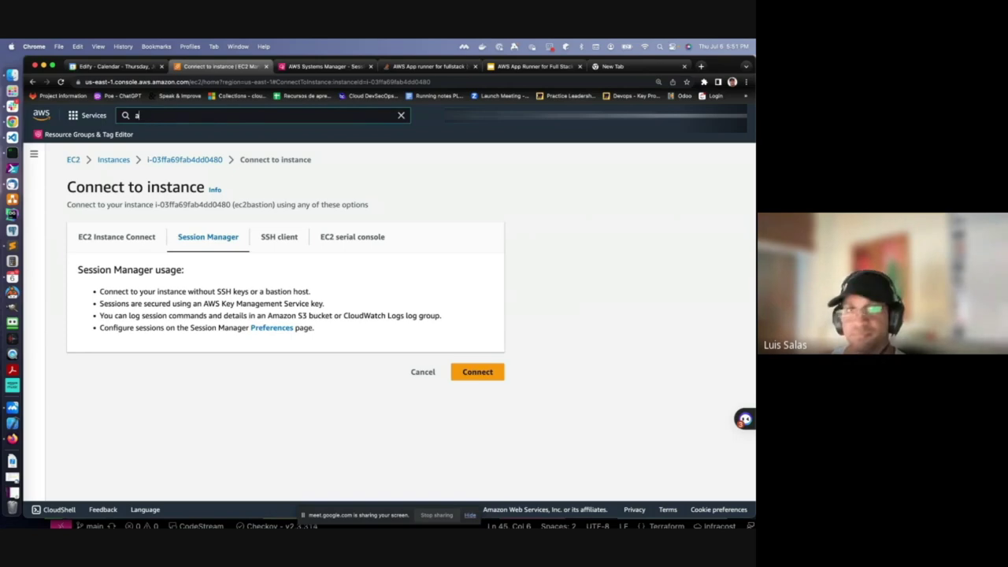
pyautogui.write('app')
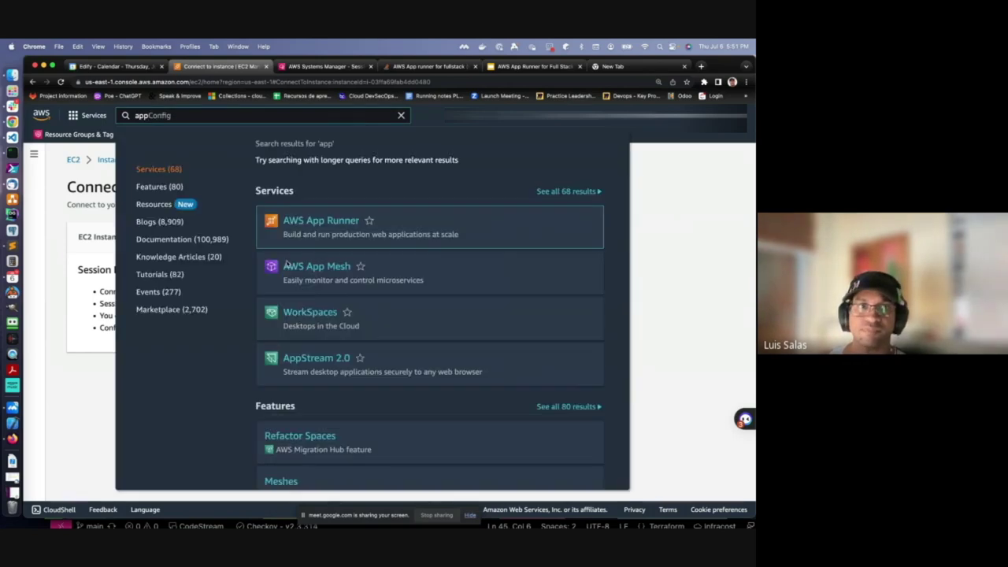
pyautogui.click(331, 228)
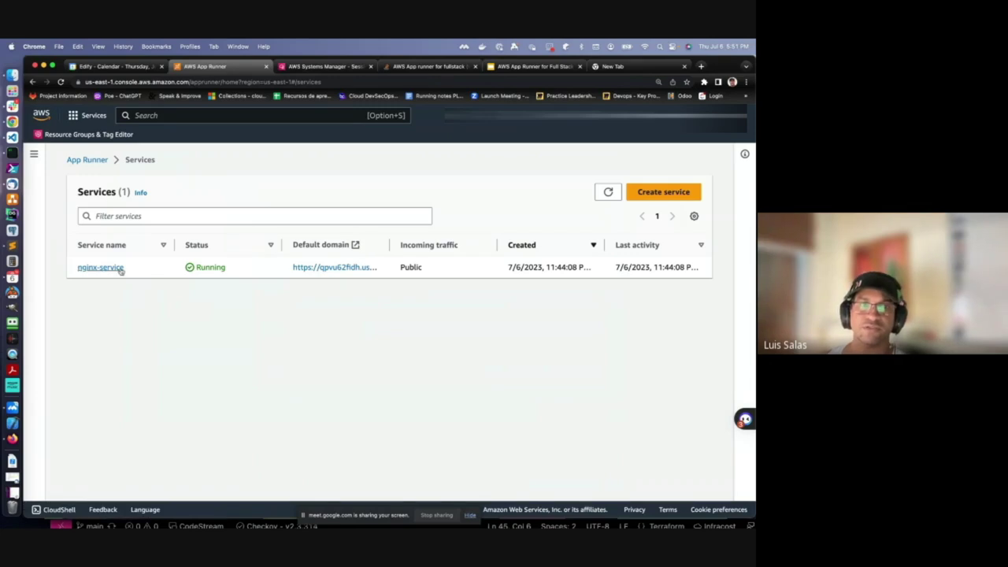
# Open the default domain of nginx-service and examine the heading of the deployed page.
pyautogui.click(324, 268)
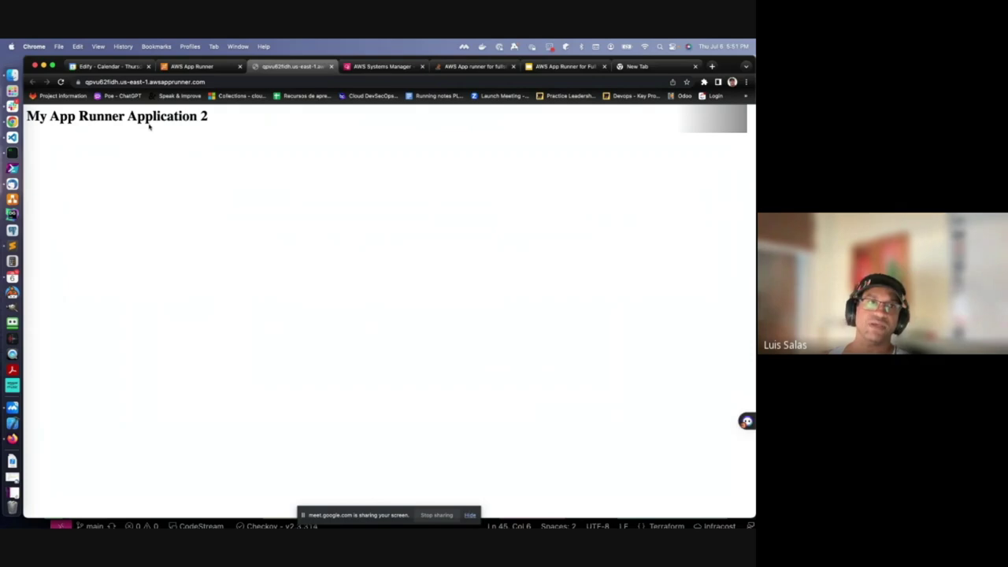
pyautogui.moveTo(149, 126); pyautogui.dragTo(47, 118)
pyautogui.moveTo(148, 119); pyautogui.dragTo(202, 122)
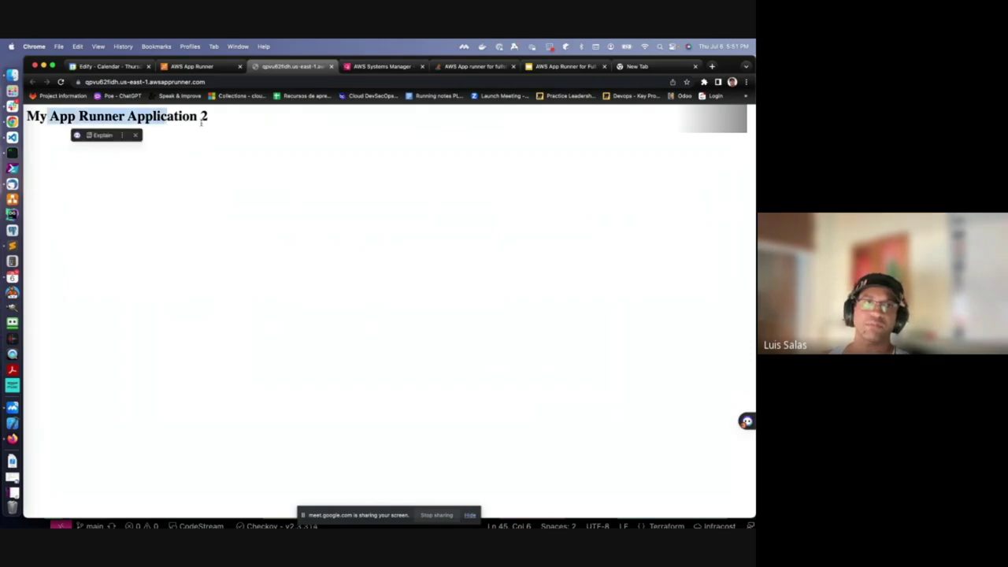
pyautogui.click(205, 123)
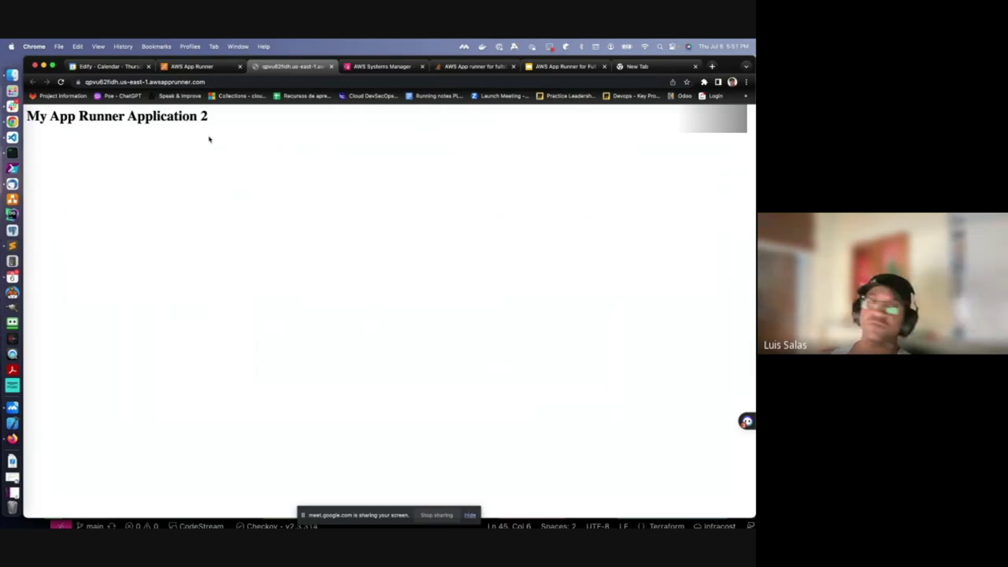
pyautogui.moveTo(209, 119); pyautogui.dragTo(27, 117)
pyautogui.click(237, 129)
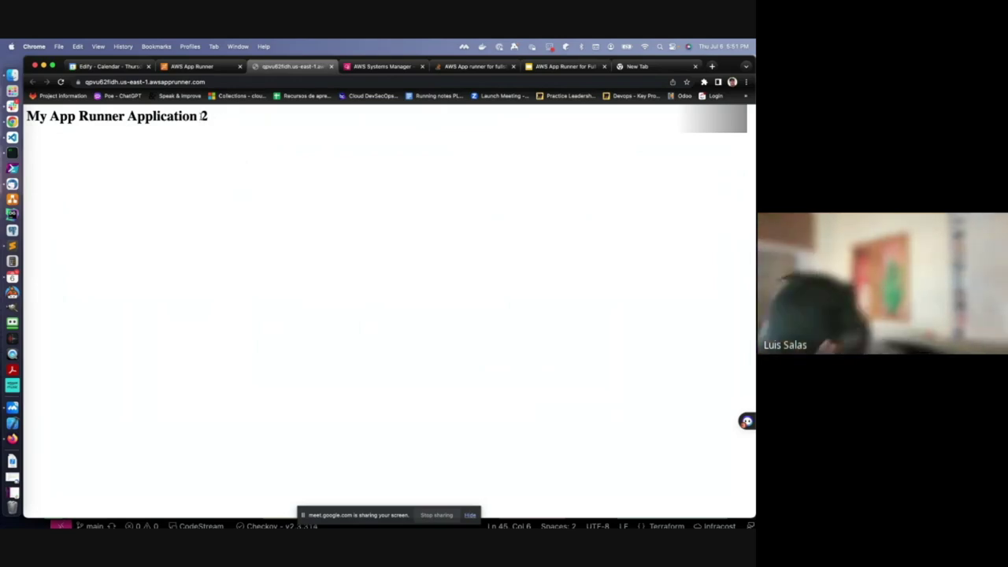
# Start a new App Runner service from the source code repository apprunner-leaderboard-backend, keeping mygithub, branch main and manual deployment, and continue to the build settings.
pyautogui.click(197, 67)
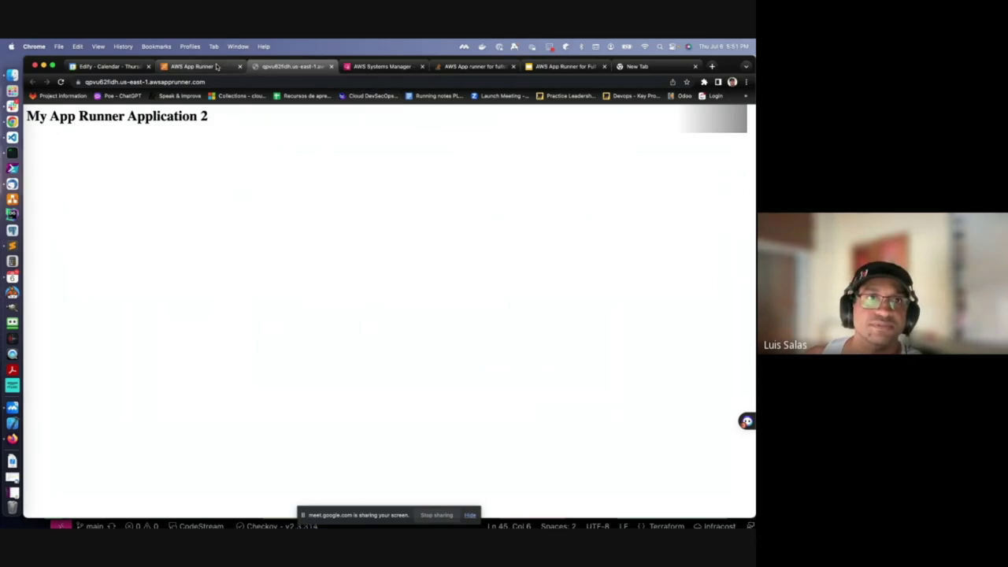
pyautogui.click(663, 192)
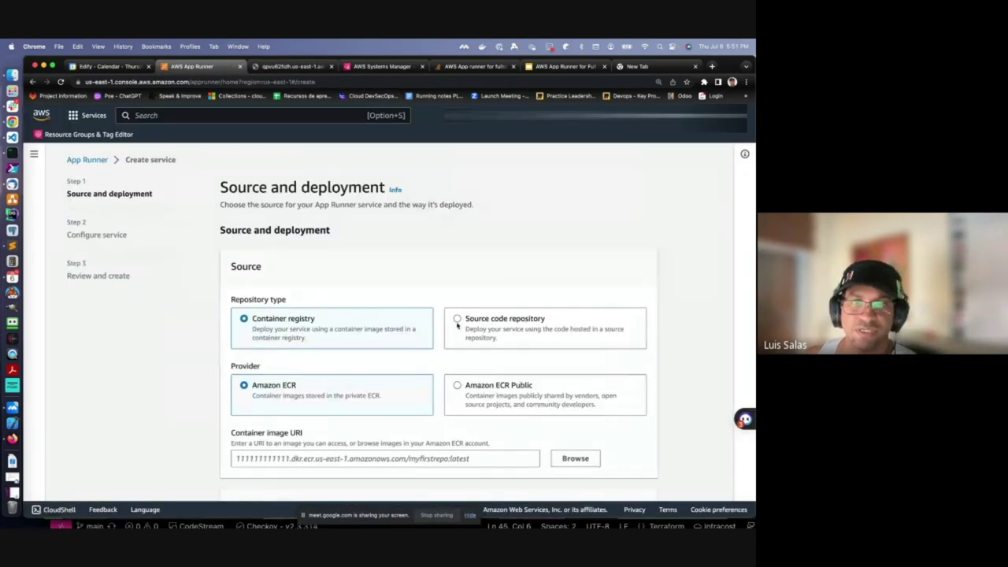
pyautogui.click(457, 324)
pyautogui.scroll(-5, 285, 431)
pyautogui.click(273, 268)
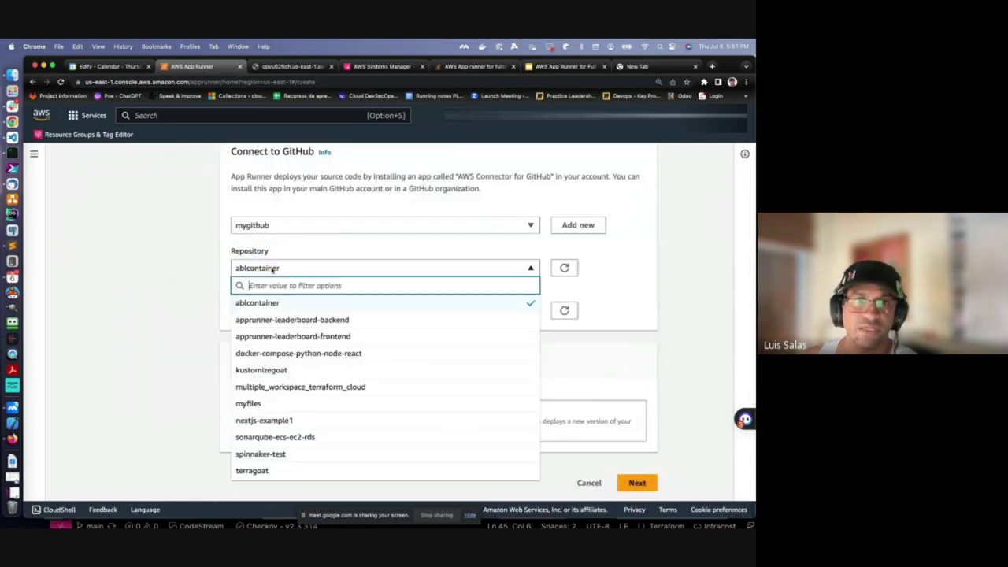
pyautogui.click(295, 326)
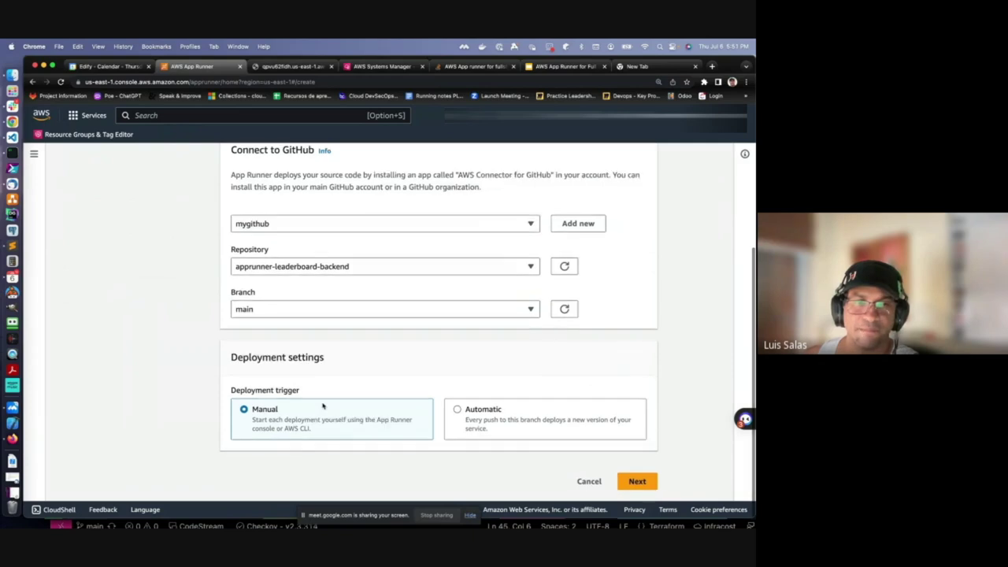
pyautogui.click(629, 488)
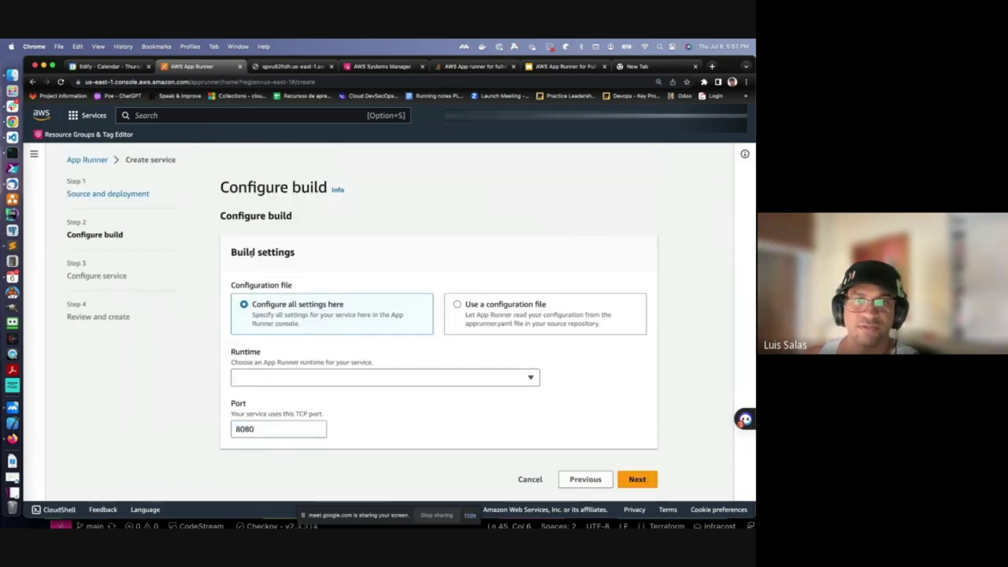
# Review the available App Runner runtimes and select Python 3 for the build.
pyautogui.click(309, 378)
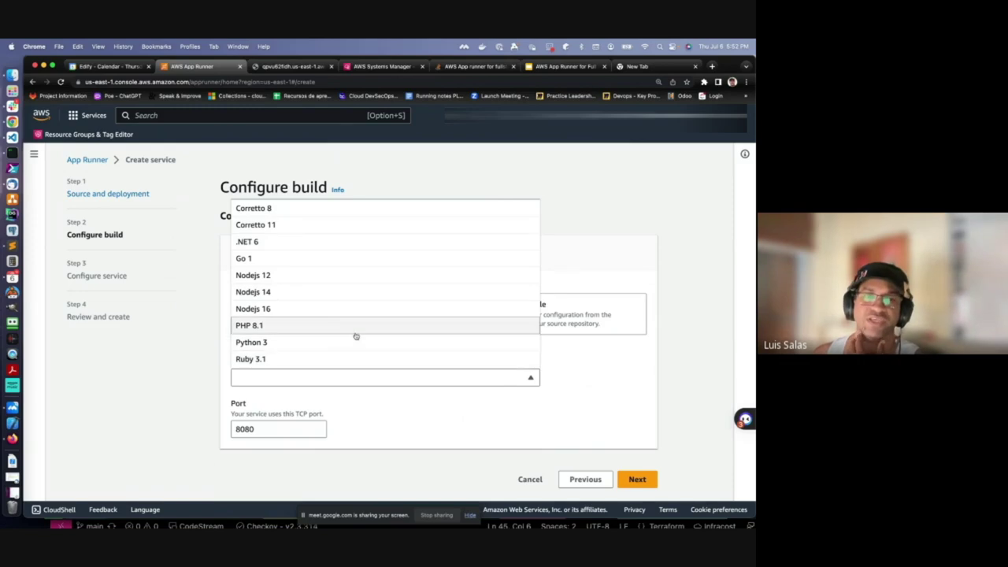
pyautogui.click(495, 168)
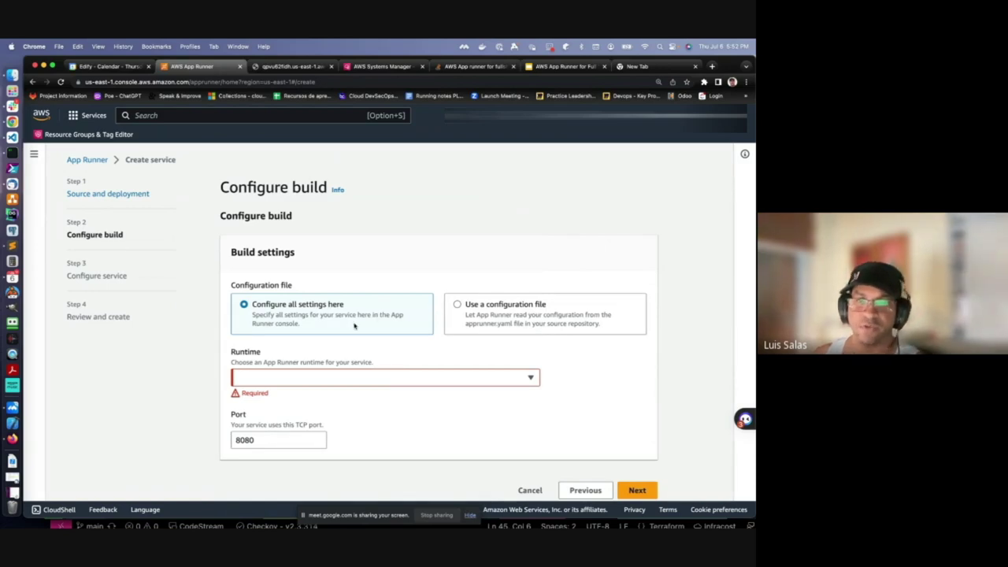
pyautogui.click(324, 380)
pyautogui.click(266, 342)
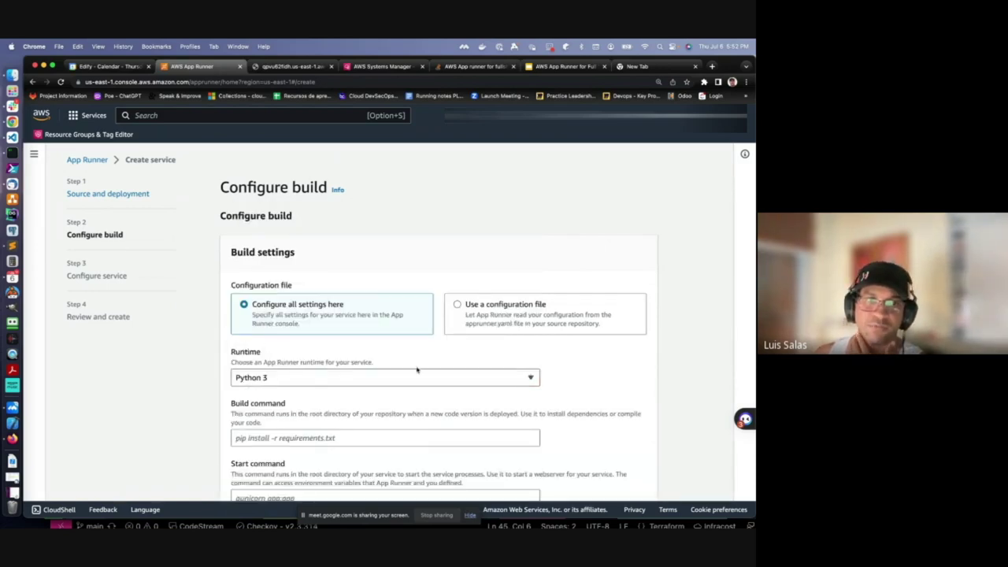
# Set the service's build command to pip install -r requirements.txt.
pyautogui.scroll(-2, 550, 323)
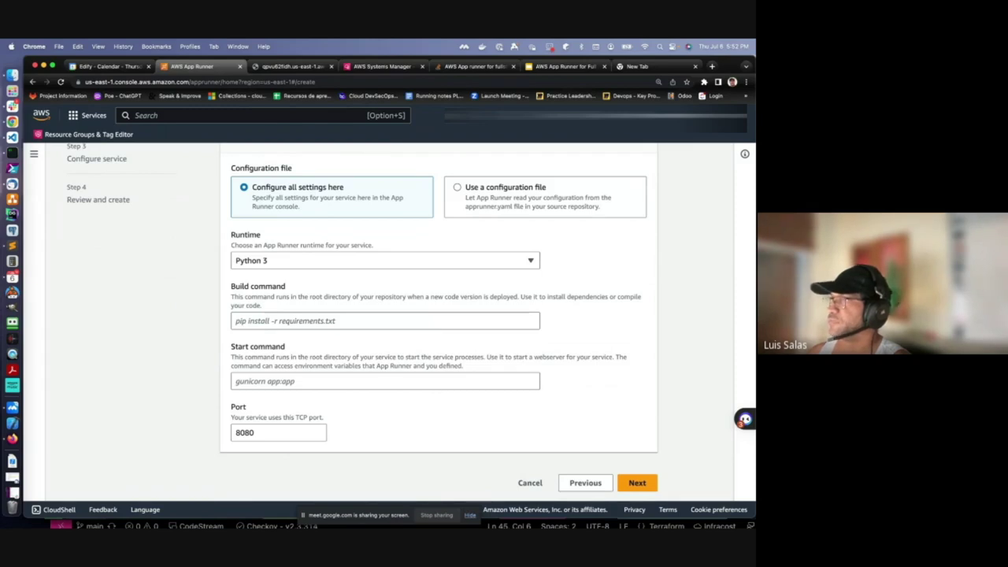
pyautogui.press('super+Tab')
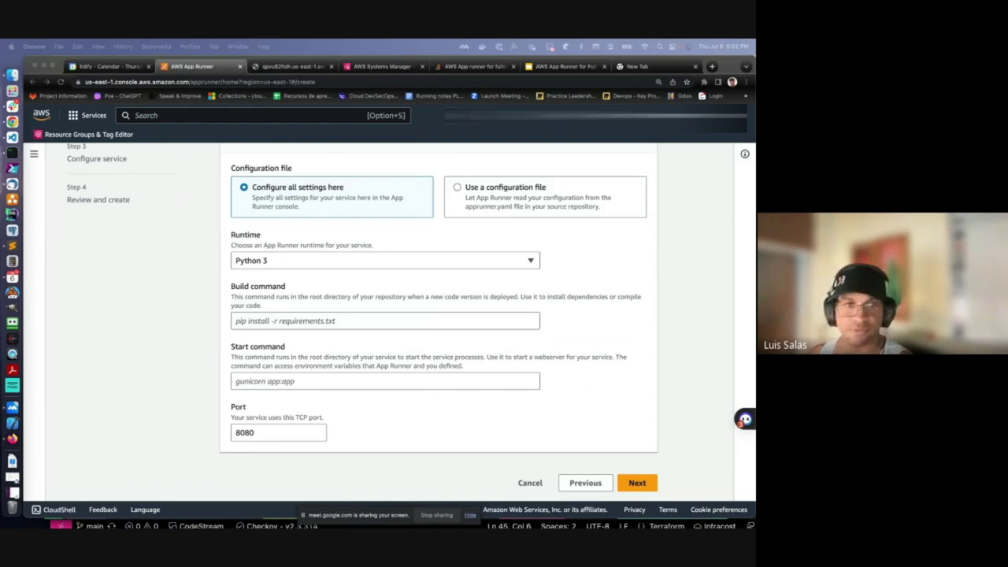
pyautogui.click(295, 319)
pyautogui.click(295, 319)
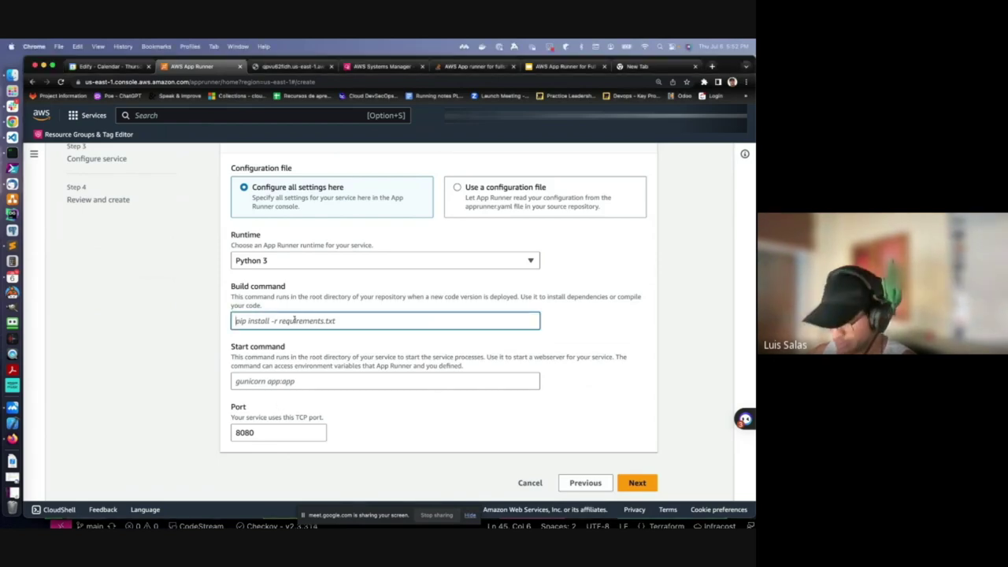
pyautogui.write('pip install -r requirements.txt')
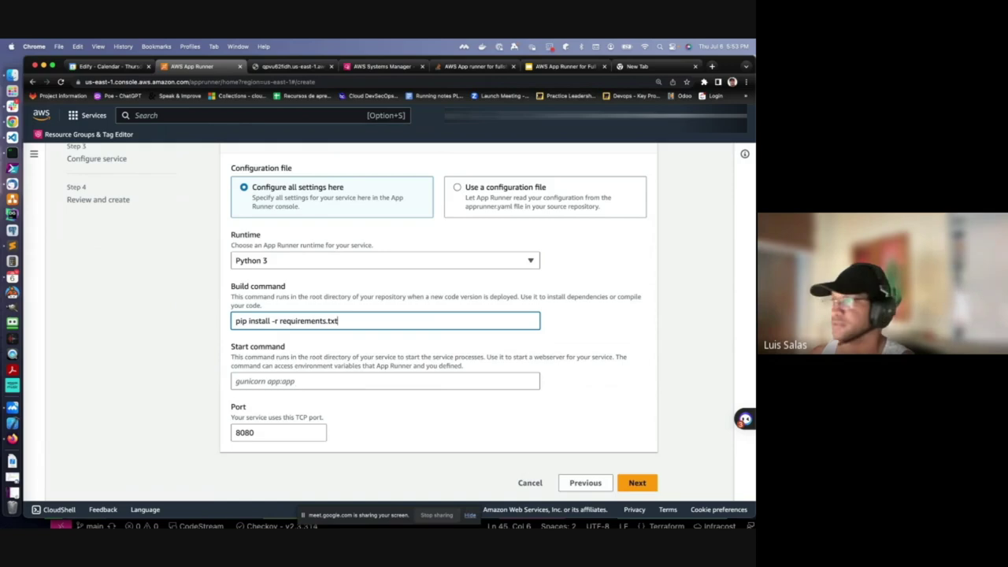
# Set the service's start command to gunicorn server:app --log-level=debug.
pyautogui.press('super+Tab')
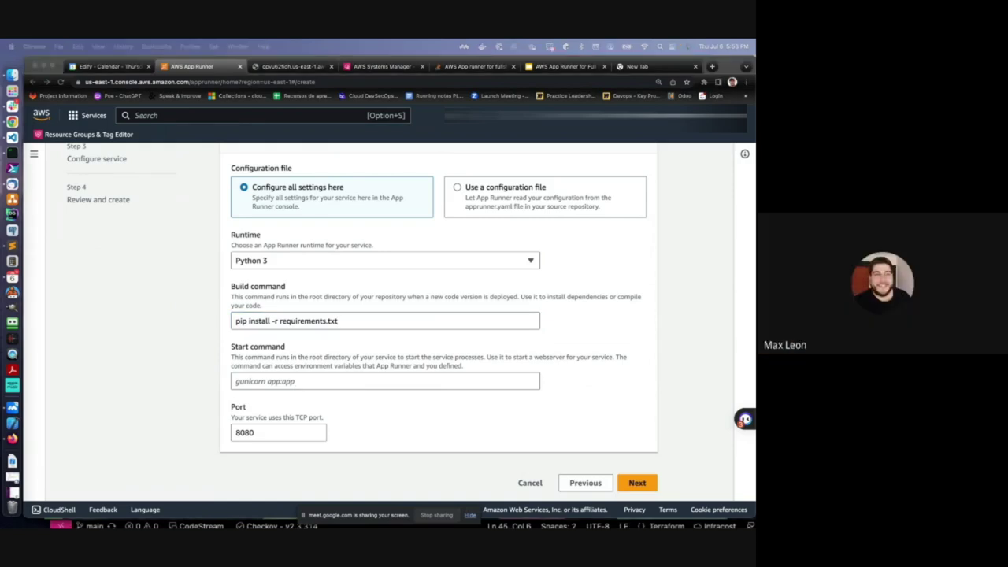
pyautogui.click(326, 385)
pyautogui.click(325, 382)
pyautogui.write('gunicorn server:app --log-level=debug')
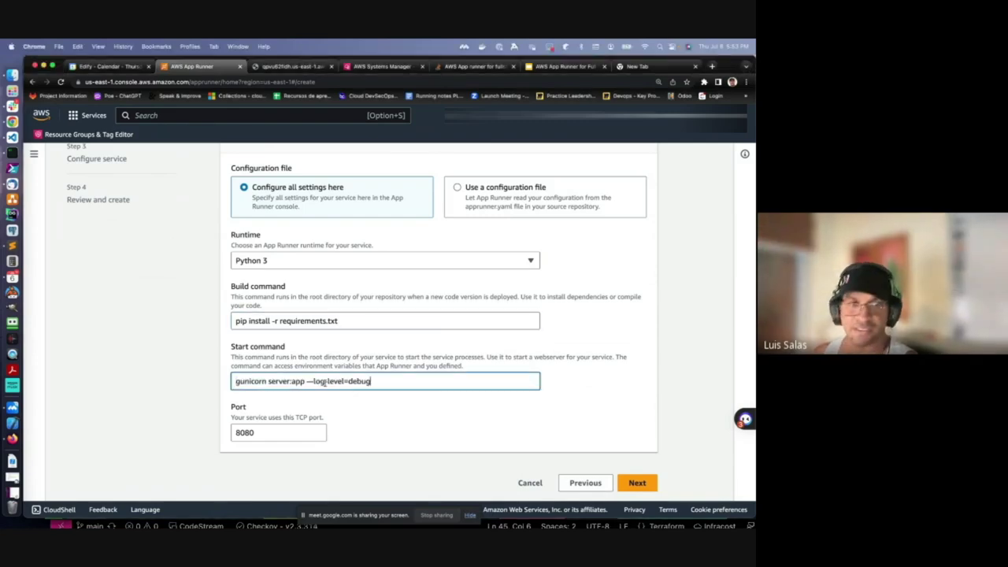
# Set the service port to 8000 and continue to the service configuration.
pyautogui.moveTo(271, 434); pyautogui.dragTo(232, 433)
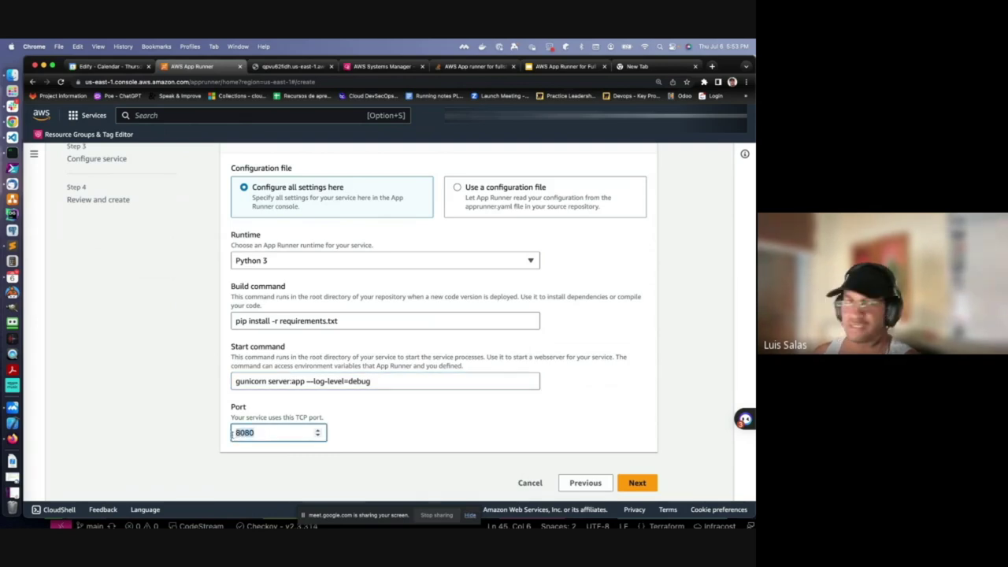
pyautogui.write('8000')
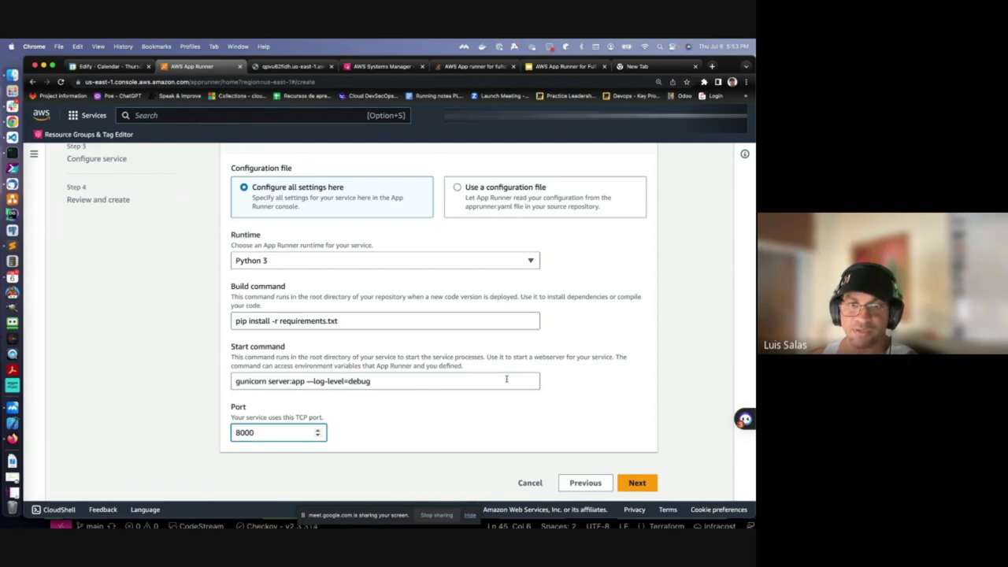
pyautogui.scroll(-1, 506, 381)
pyautogui.click(637, 479)
# Name the new App Runner service backend.
pyautogui.click(307, 308)
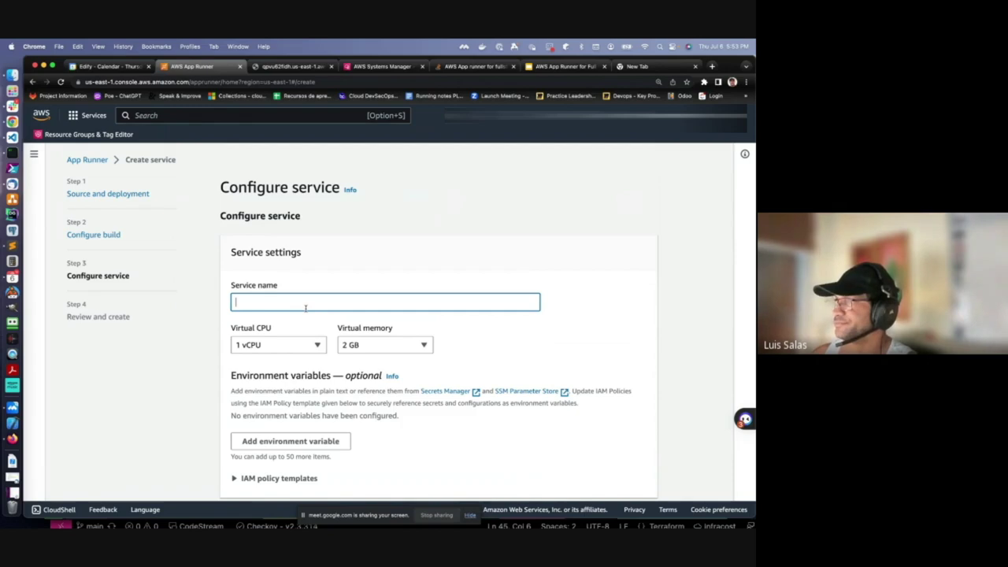
pyautogui.write('ba')
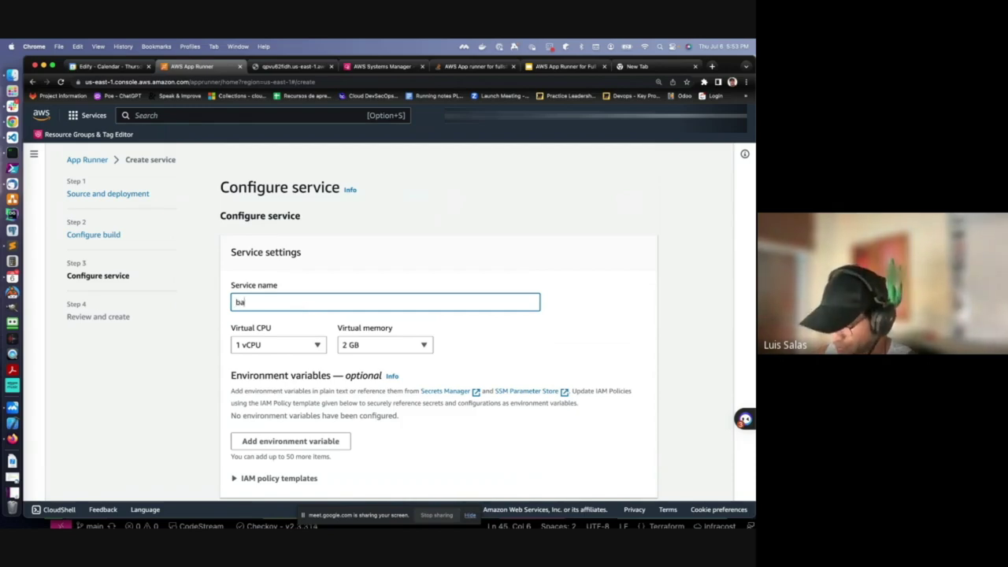
pyautogui.write('ckend')
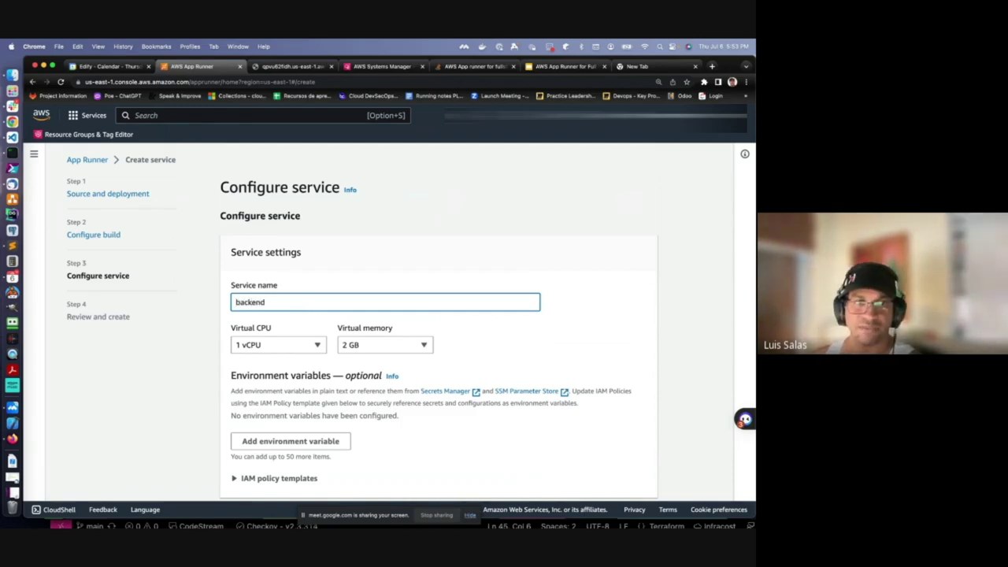
# Add a plain text environment variable named REDIS_URL to the service.
pyautogui.scroll(-1, 624, 353)
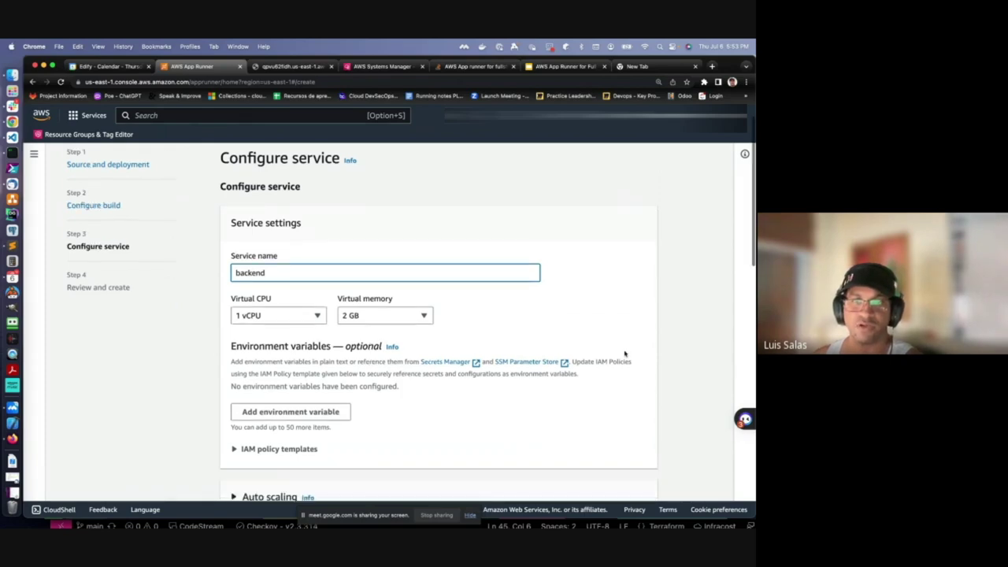
pyautogui.scroll(-5, 624, 354)
pyautogui.click(290, 241)
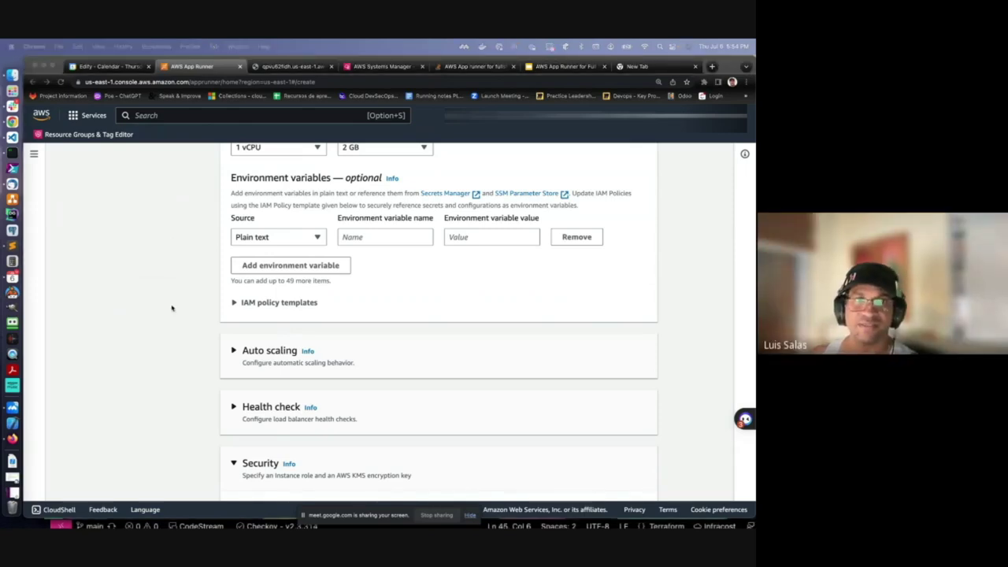
pyautogui.click(360, 237)
pyautogui.write('REDIS_URL')
pyautogui.press('Tab')
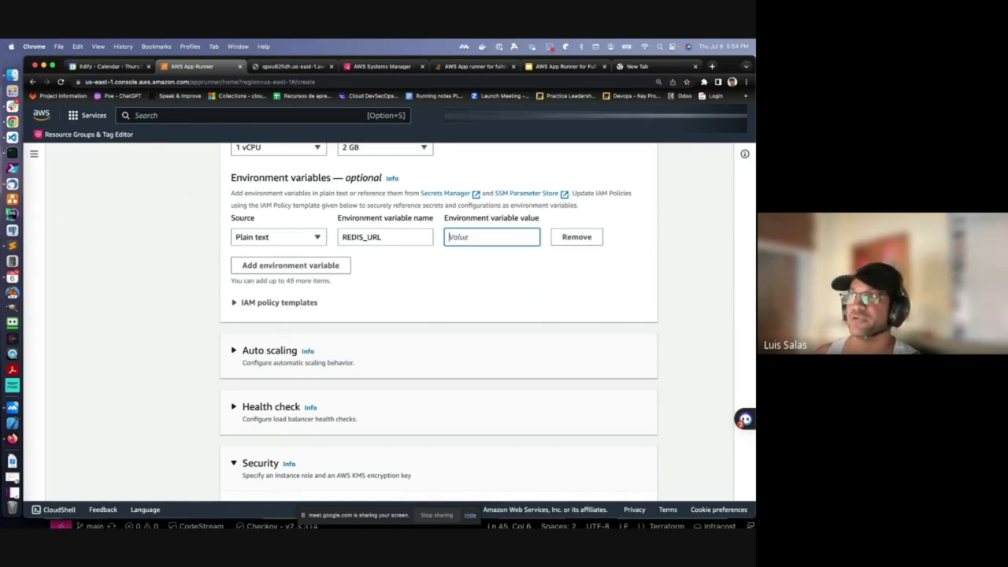
# Set the REDIS_URL value to leaderboard-db.j4mw0a.0001.use1.cache.amazonaws.com, pasted from the text editor notes without the port.
pyautogui.press('super+Tab')
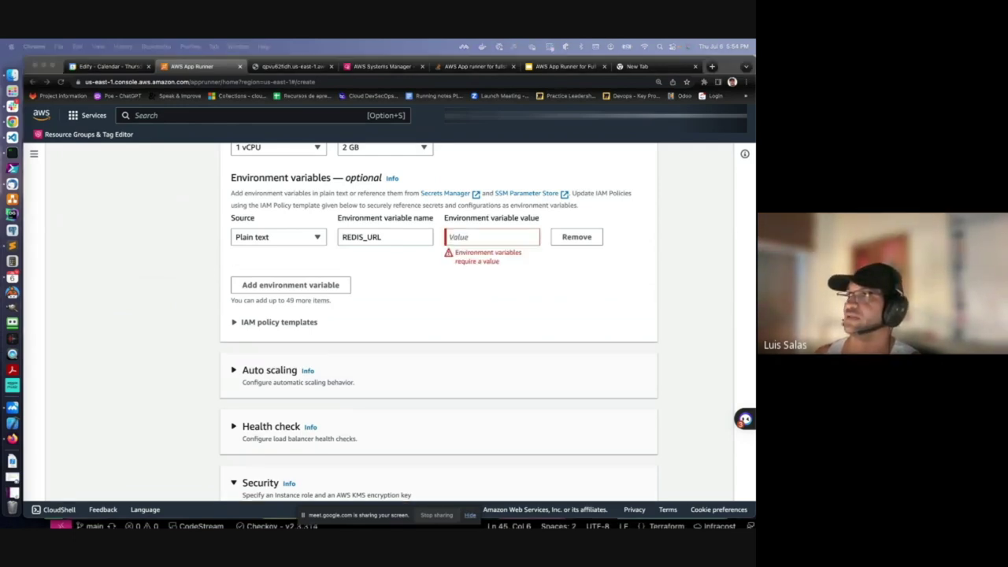
pyautogui.click(452, 241)
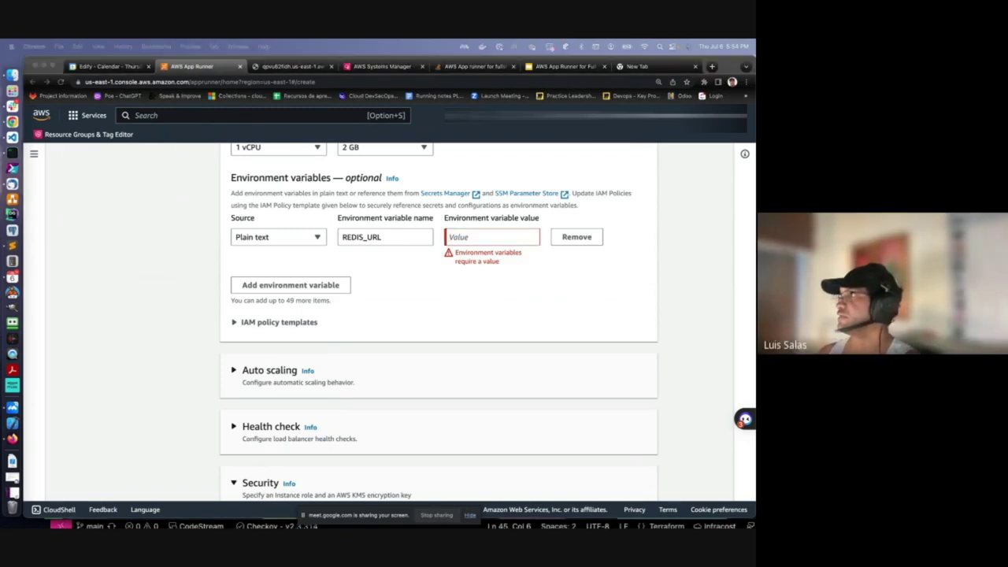
pyautogui.press('super+Tab')
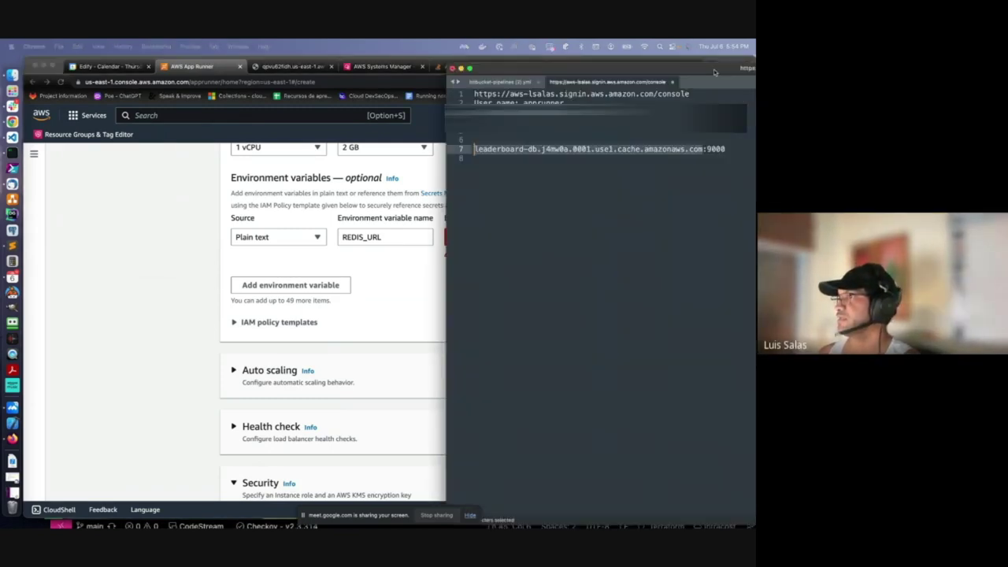
pyautogui.press('super+Tab')
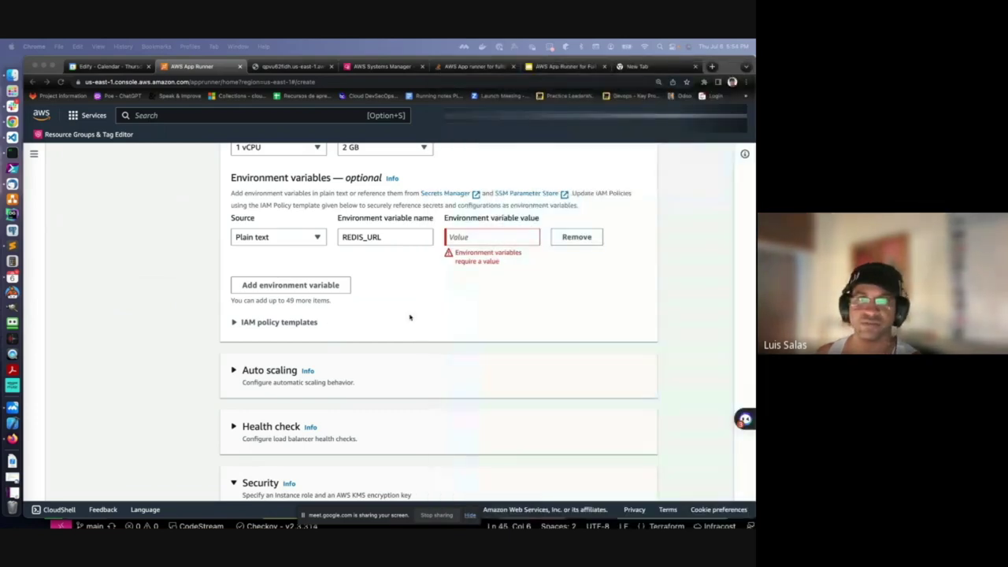
pyautogui.click(461, 236)
pyautogui.press('super+v')
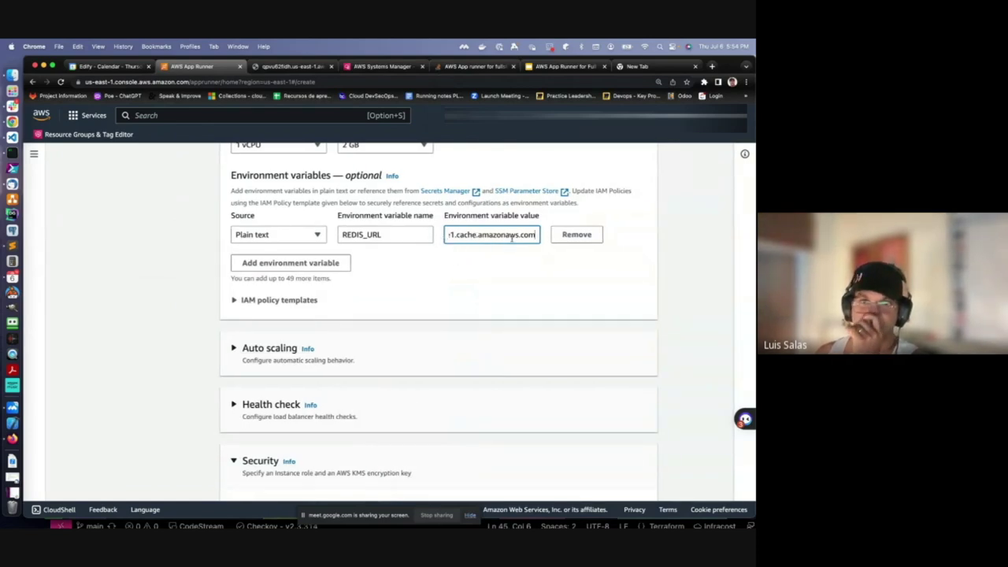
# Go back to the beginning of the REDIS_URL value to check the pasted host name.
pyautogui.hotkey('alt', 'Left')
pyautogui.hotkey('alt', 'Left')
pyautogui.hotkey('alt', 'Left')
pyautogui.hotkey('alt', 'Left')
pyautogui.hotkey('alt', 'Left')
pyautogui.hotkey('alt', 'Left')
pyautogui.hotkey('alt', 'Left')
pyautogui.hotkey('alt', 'Left')
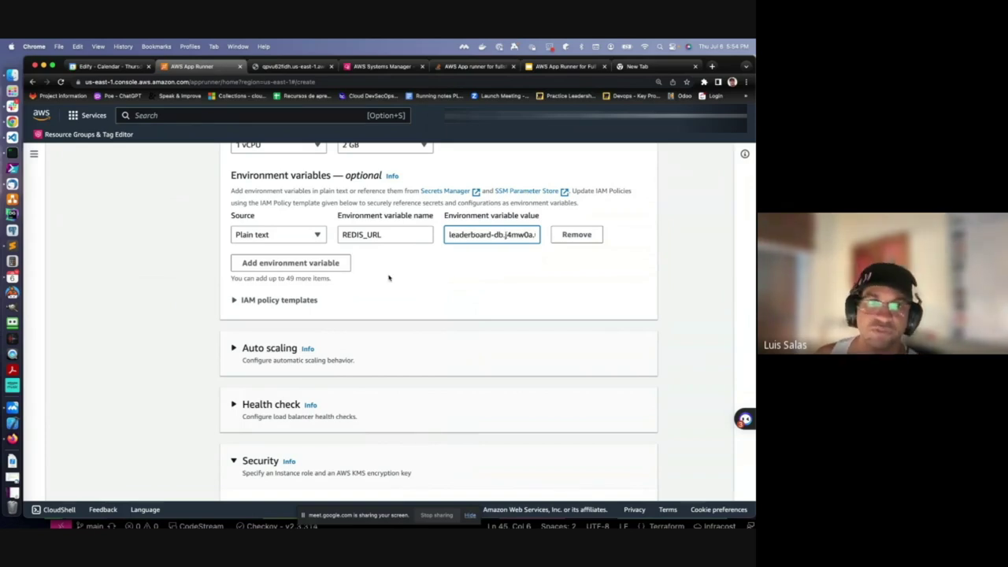
# Expand the service's networking settings and set the incoming network traffic to Private endpoint.
pyautogui.scroll(-2, 463, 259)
pyautogui.scroll(-5, 463, 259)
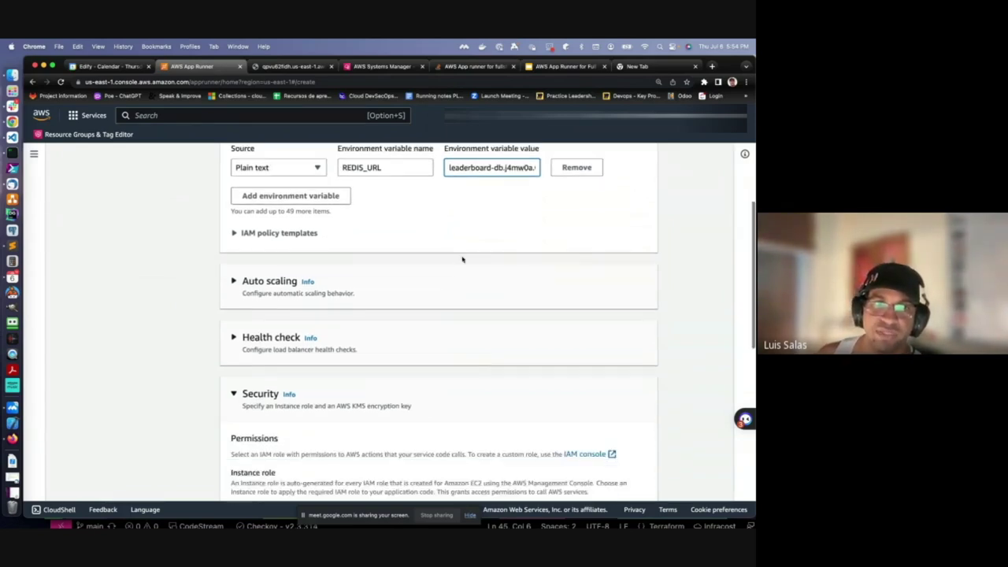
pyautogui.scroll(-8, 354, 273)
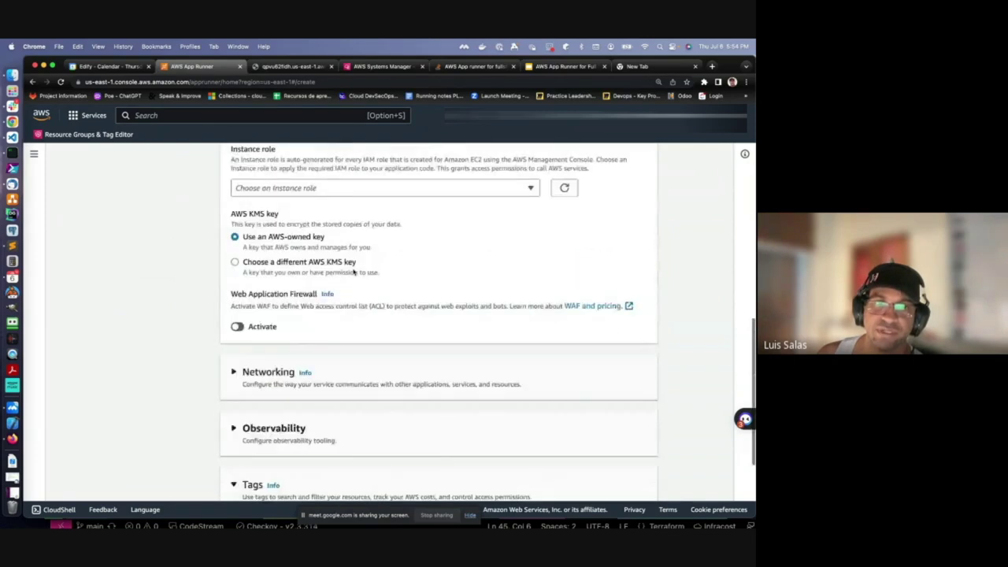
pyautogui.click(234, 229)
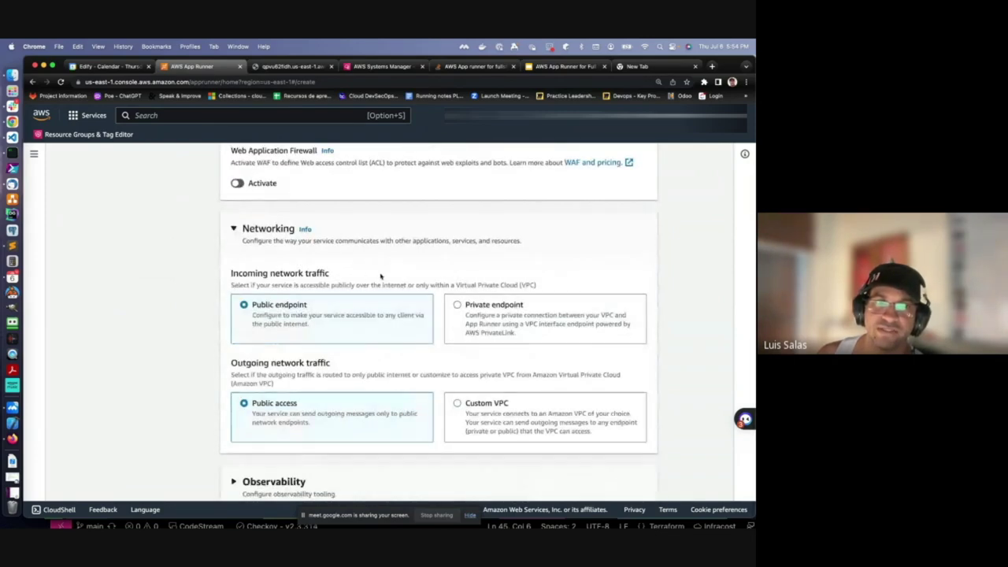
pyautogui.scroll(-3, 383, 276)
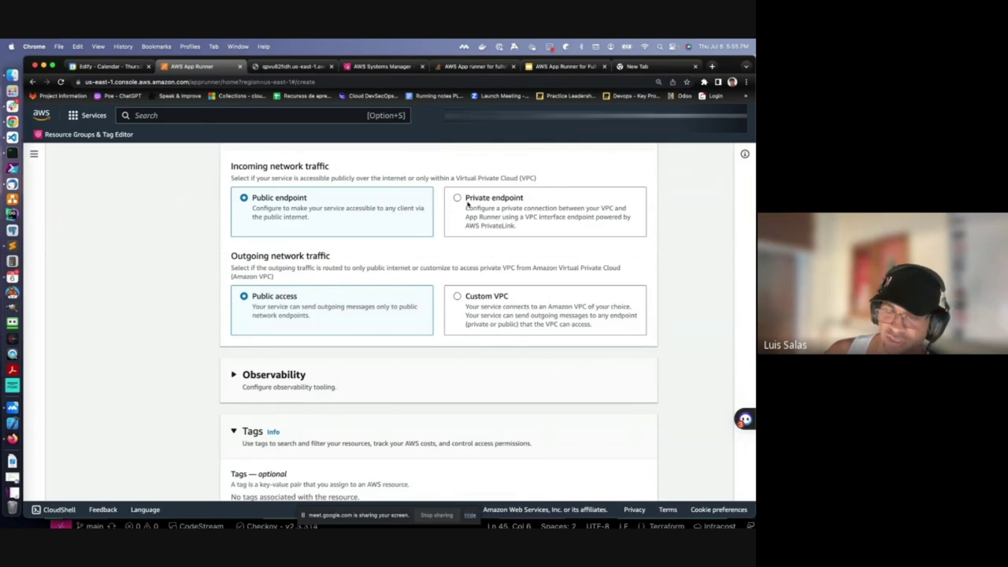
pyautogui.click(468, 203)
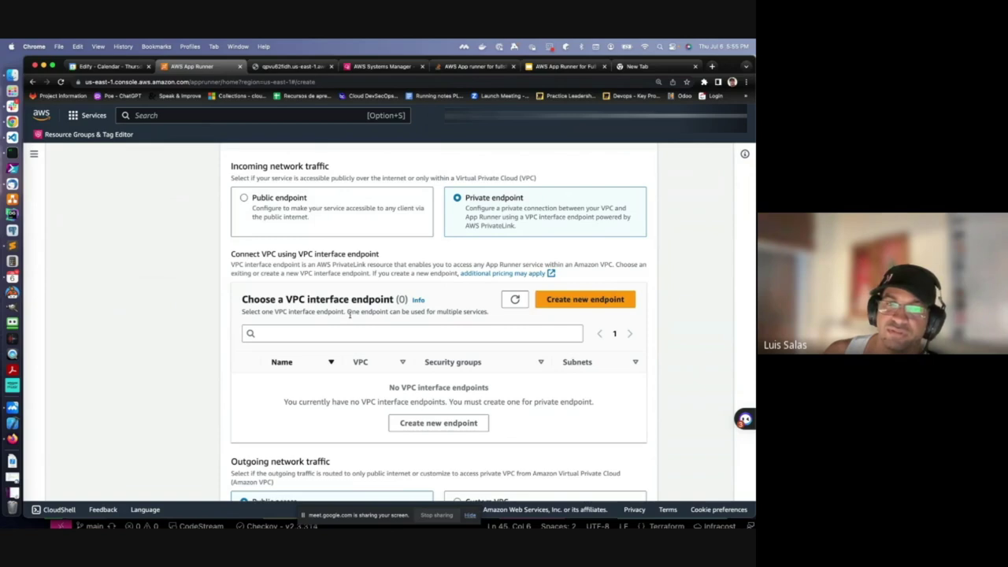
# Start a new VPC interface endpoint in the 10.2.0.0/16 VPC and assign it the redis-sg security group.
pyautogui.click(613, 301)
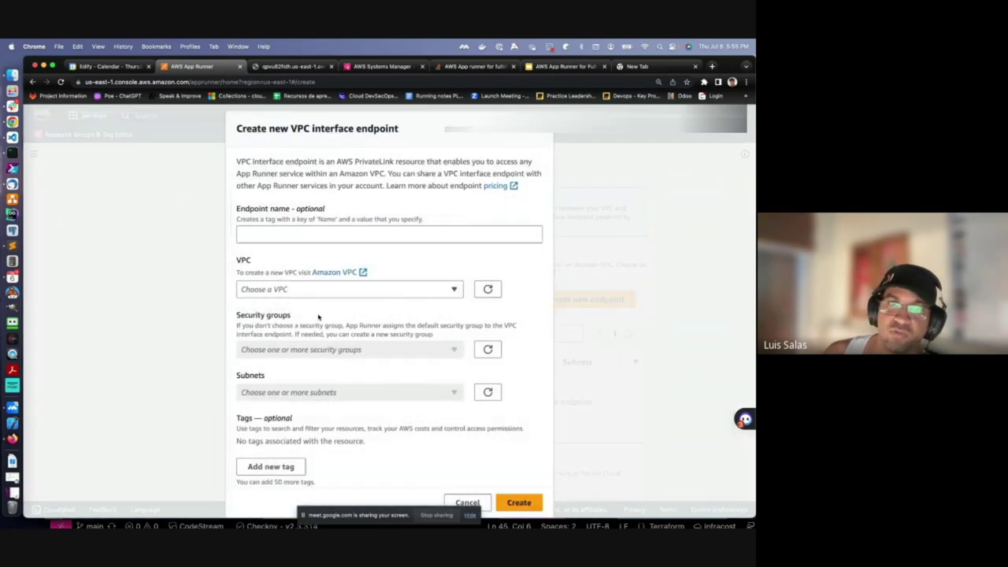
pyautogui.click(378, 290)
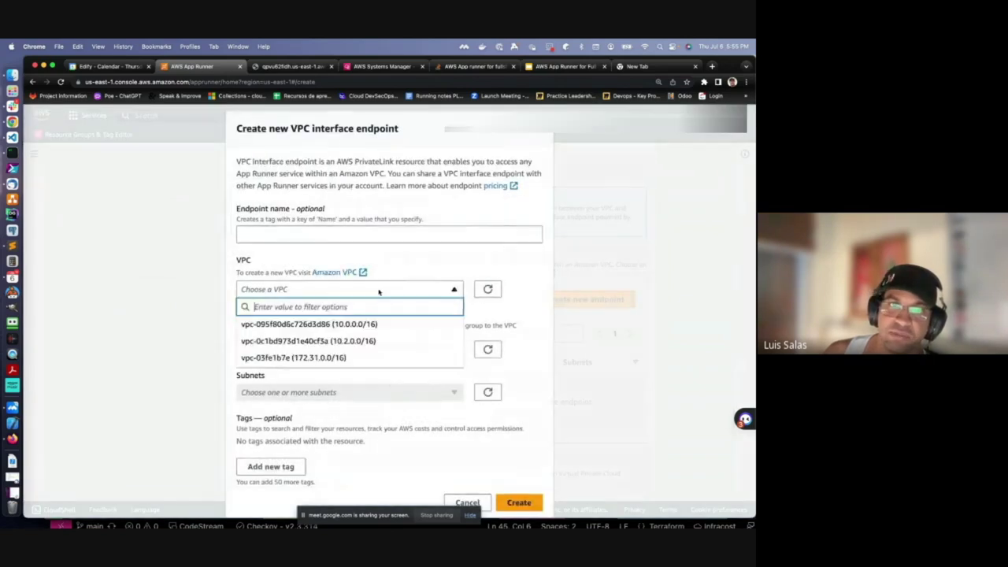
pyautogui.click(351, 344)
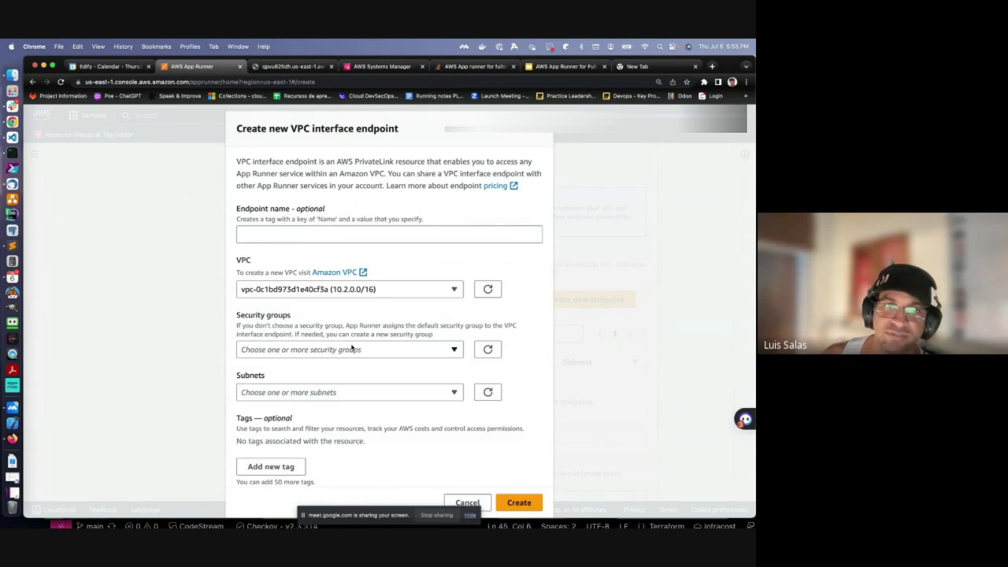
pyautogui.click(314, 351)
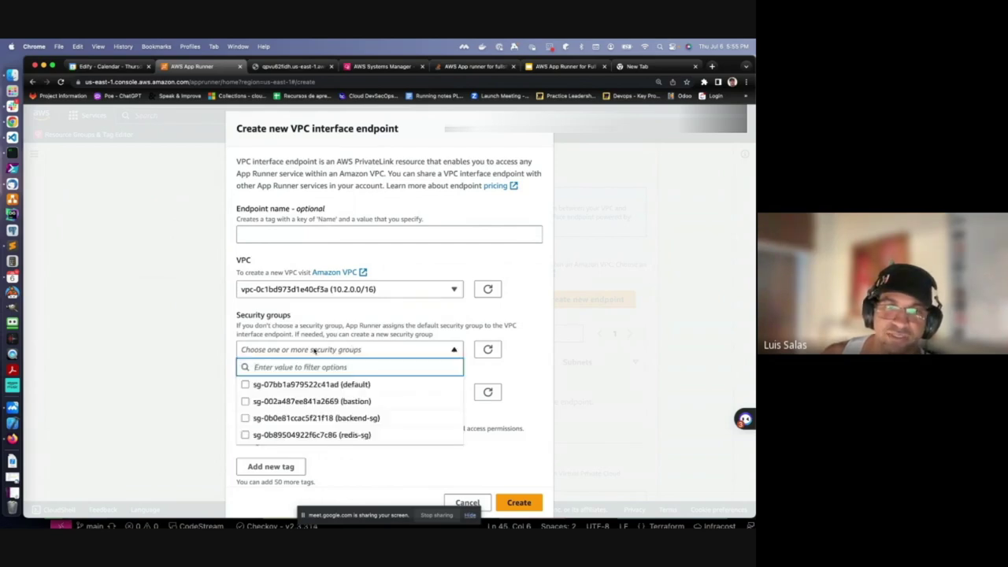
pyautogui.click(306, 435)
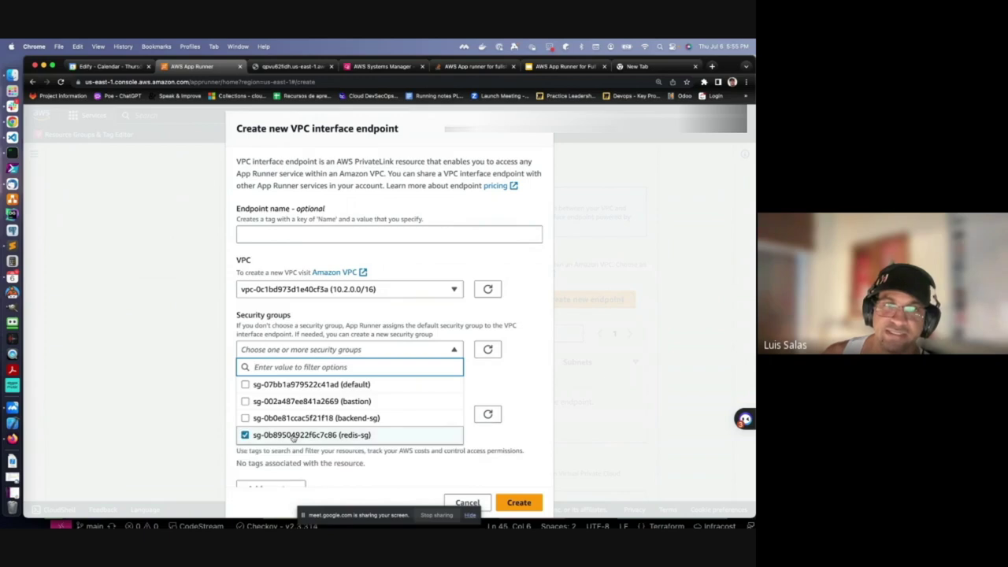
pyautogui.click(524, 388)
# Select subnets 10.2.1.0/24 in us-east-1c and 10.2.0.0/24 in us-east-1b for the endpoint, then create it and confirm the paid resource.
pyautogui.click(293, 414)
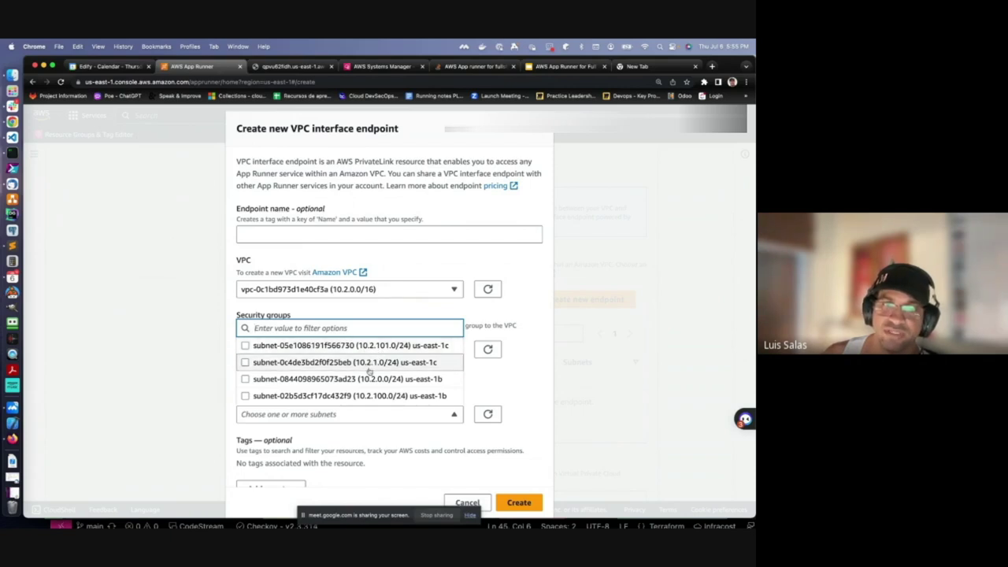
pyautogui.click(245, 362)
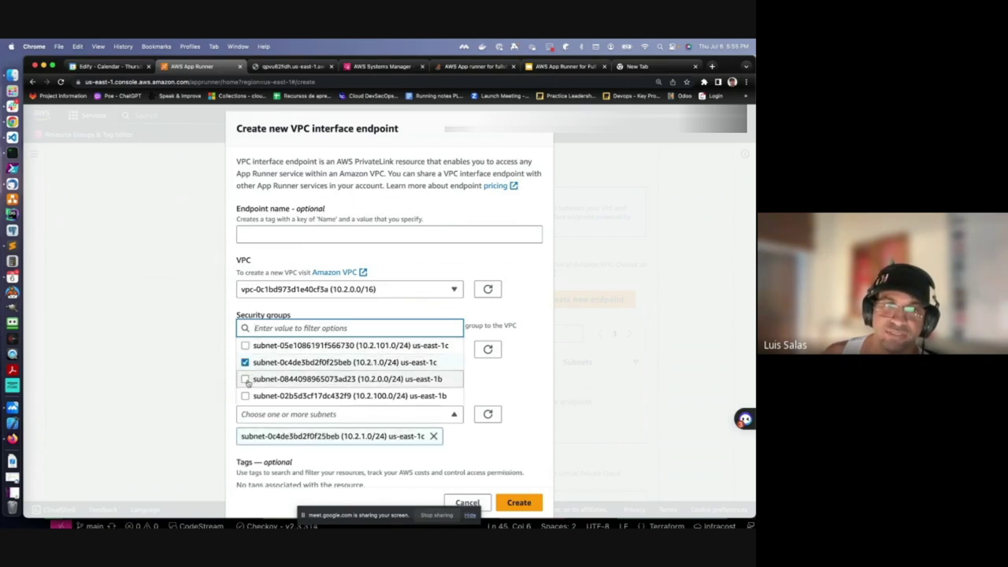
pyautogui.click(244, 379)
pyautogui.click(513, 379)
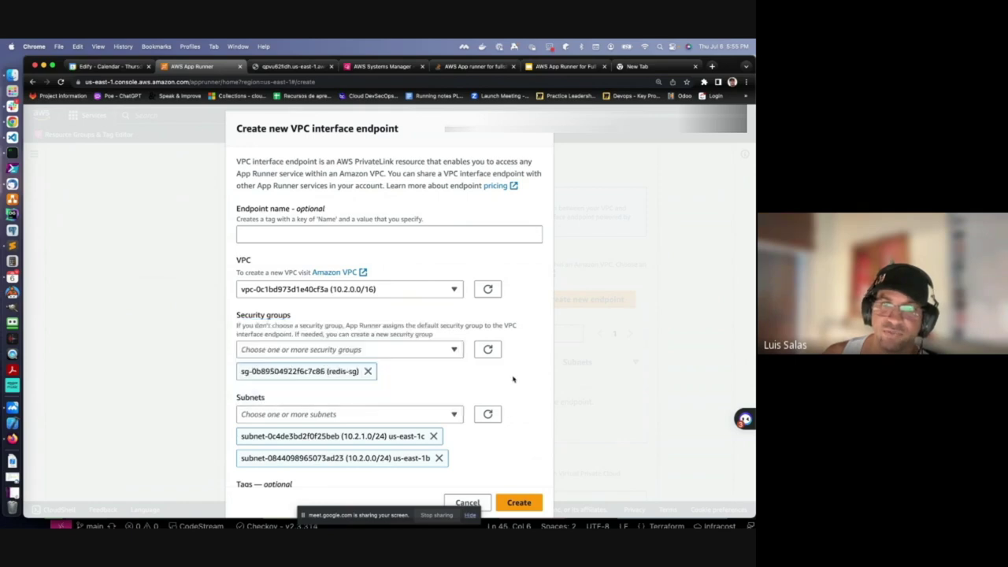
pyautogui.scroll(-1, 516, 386)
pyautogui.scroll(-3, 518, 387)
pyautogui.click(519, 496)
pyautogui.click(511, 351)
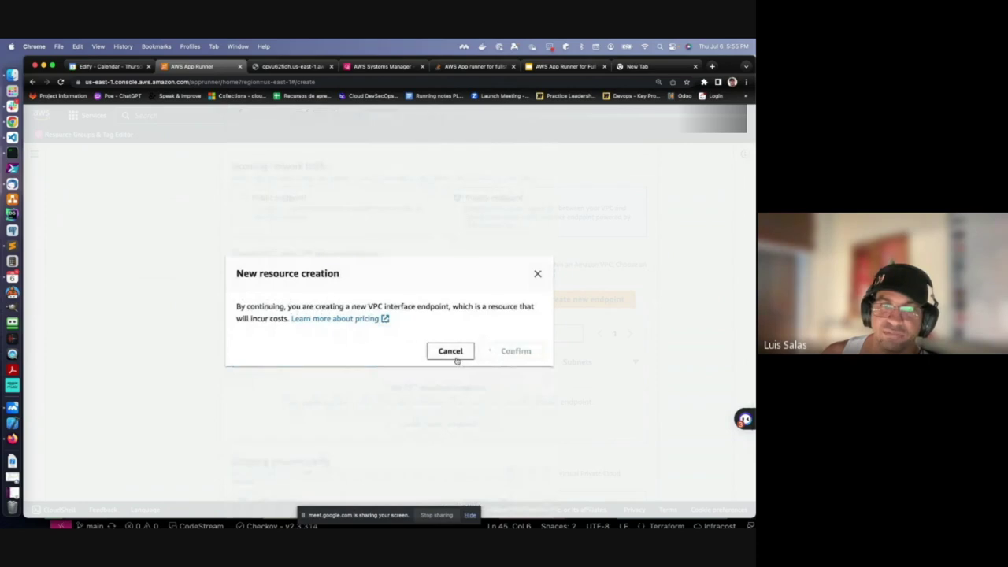
# Set the outgoing network traffic to Custom VPC and look through the existing VPC connectors.
pyautogui.scroll(-2, 299, 315)
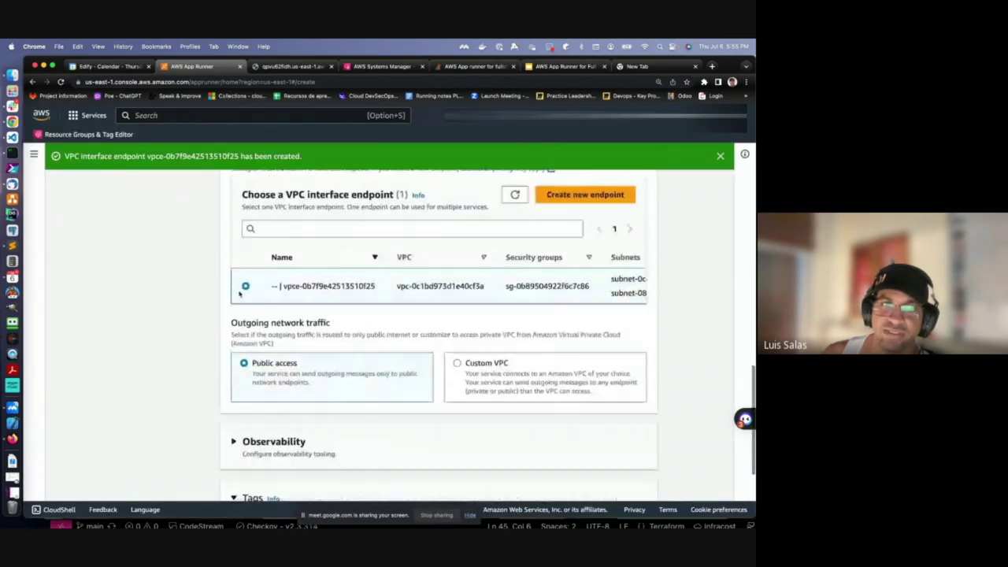
pyautogui.scroll(-3, 360, 330)
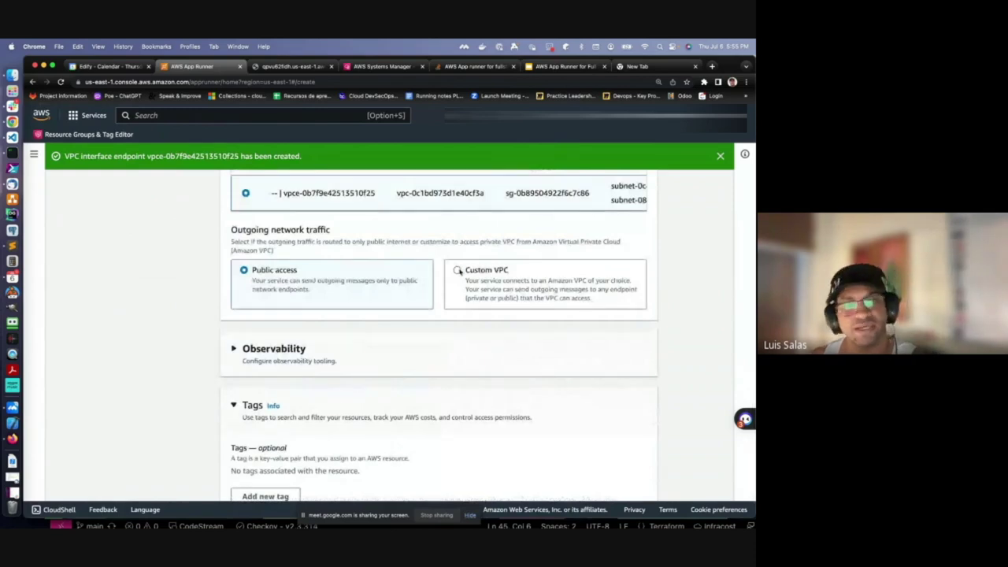
pyautogui.click(458, 270)
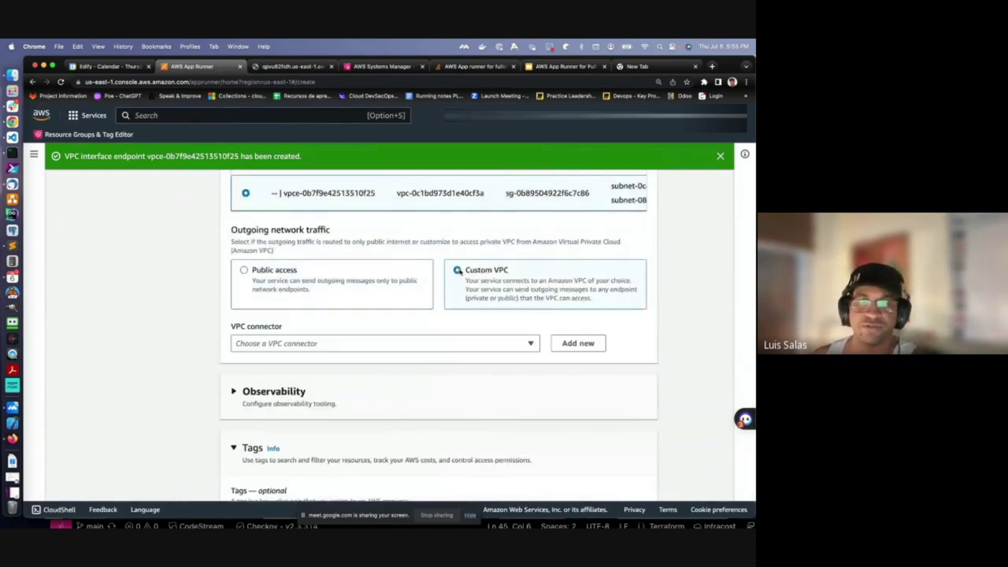
pyautogui.click(498, 345)
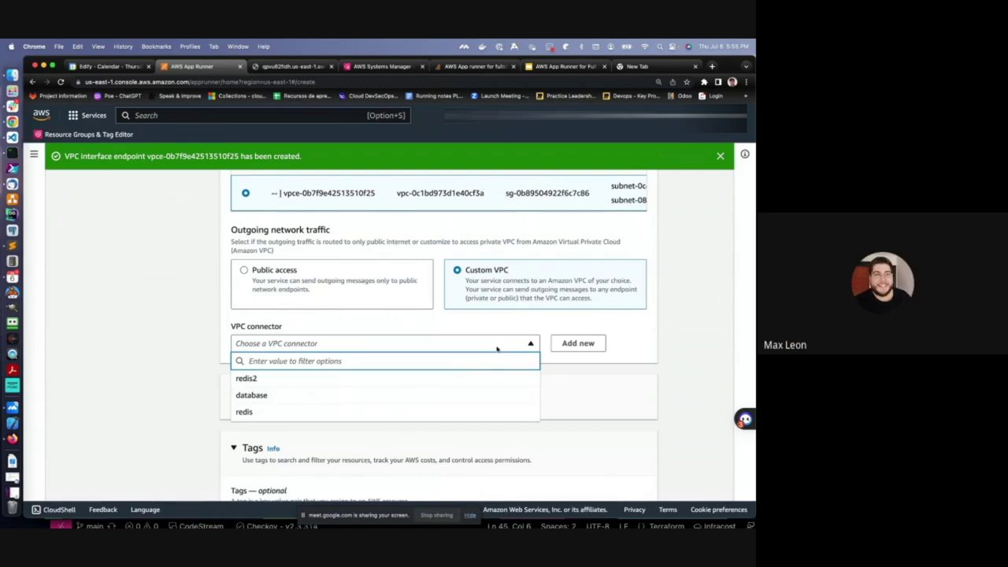
pyautogui.click(517, 326)
pyautogui.click(423, 349)
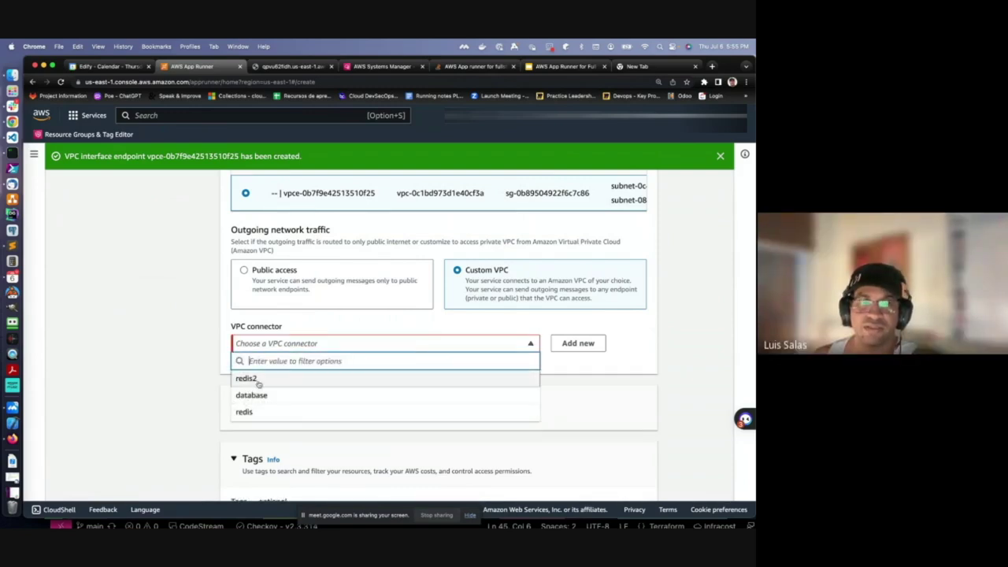
pyautogui.click(572, 346)
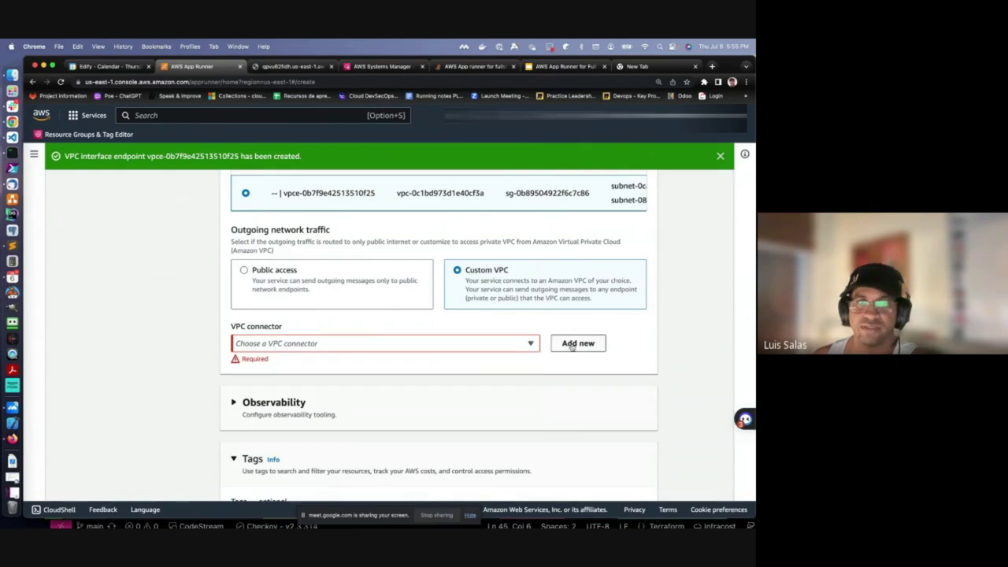
# Start a new VPC connector named redis in the 10.2.0.0/16 VPC.
pyautogui.click(574, 345)
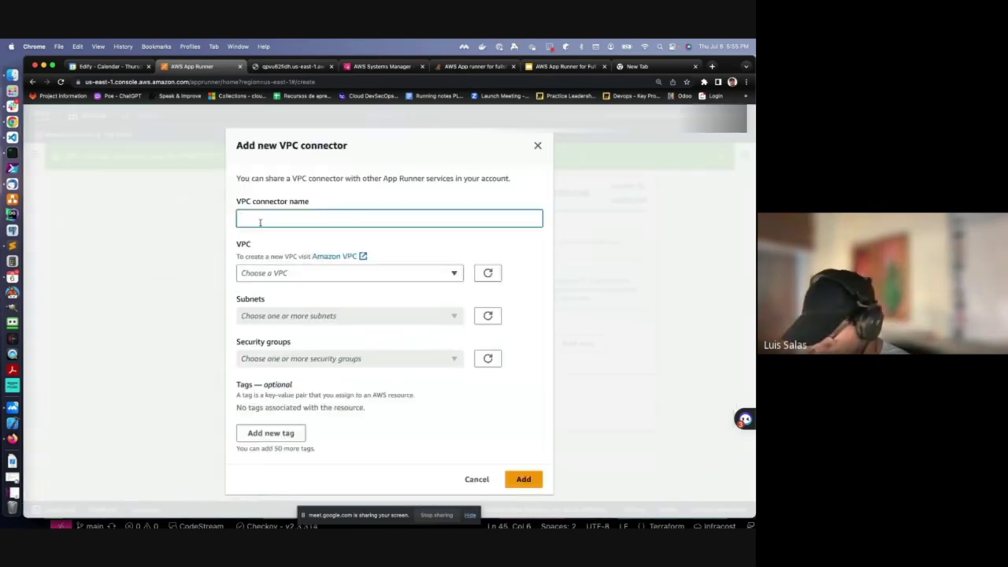
pyautogui.write('redis')
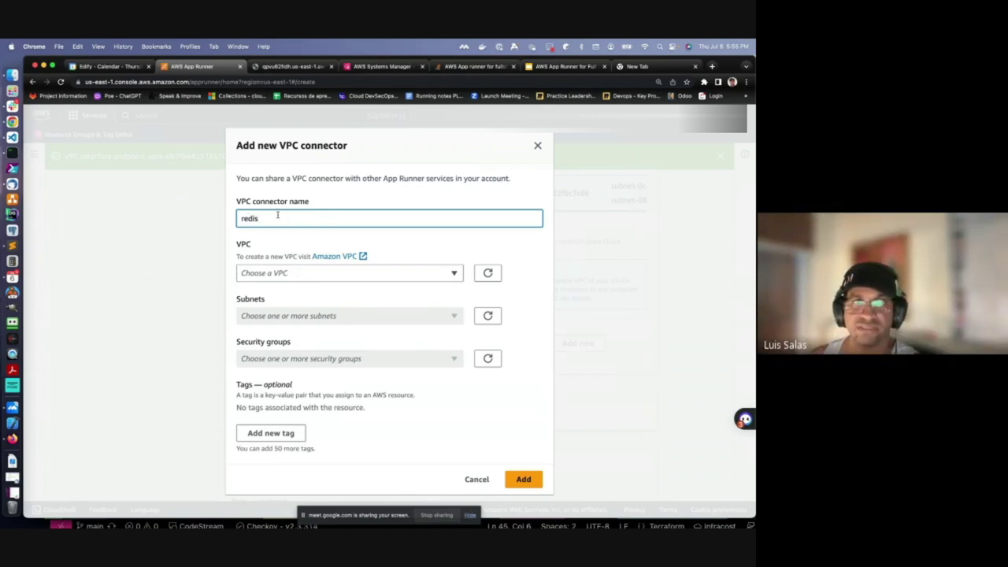
pyautogui.click(300, 273)
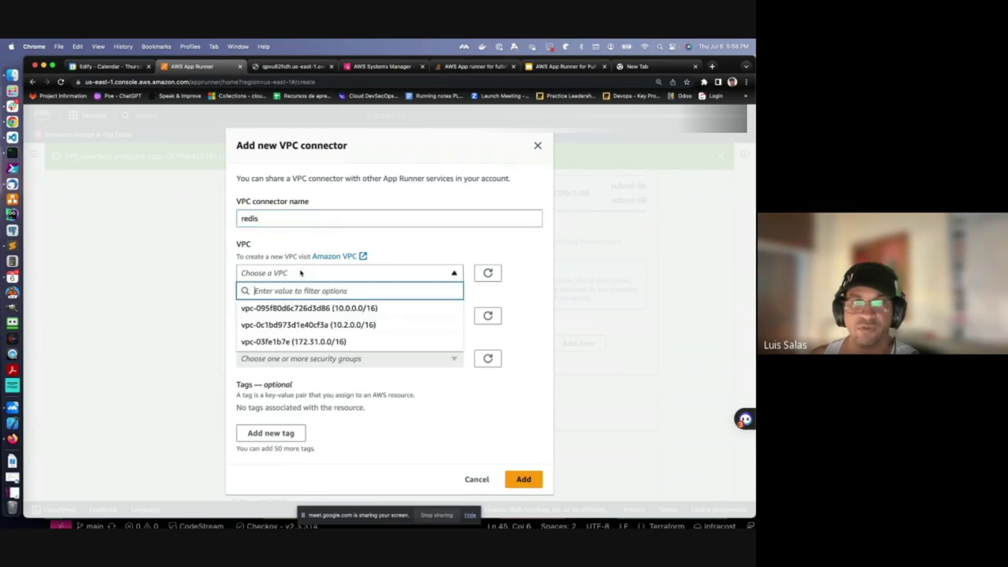
pyautogui.click(327, 326)
# Assign the new connector the 10.2.1.0/24 and 10.2.0.0/24 subnets and the redis-sg security group.
pyautogui.click(327, 319)
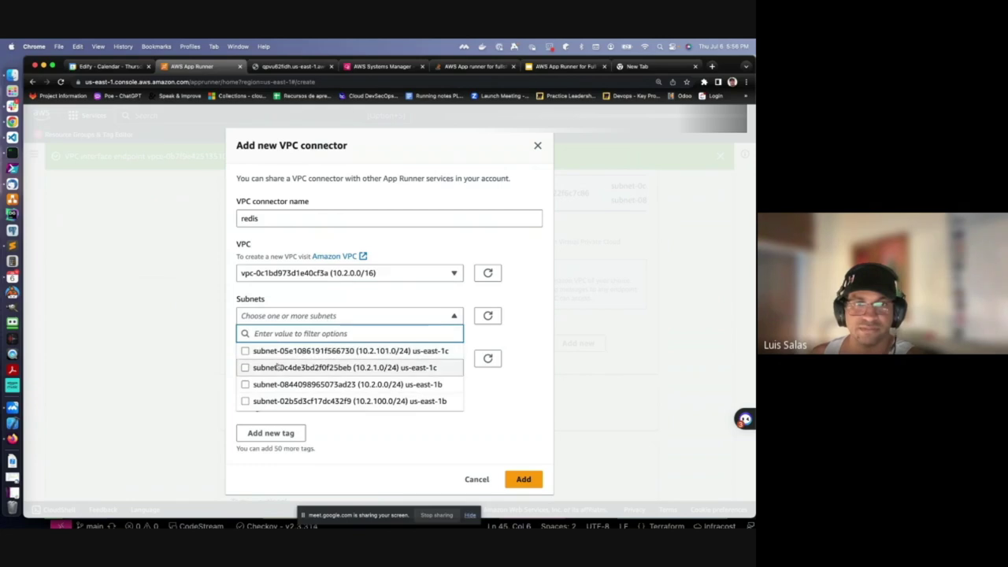
pyautogui.click(245, 368)
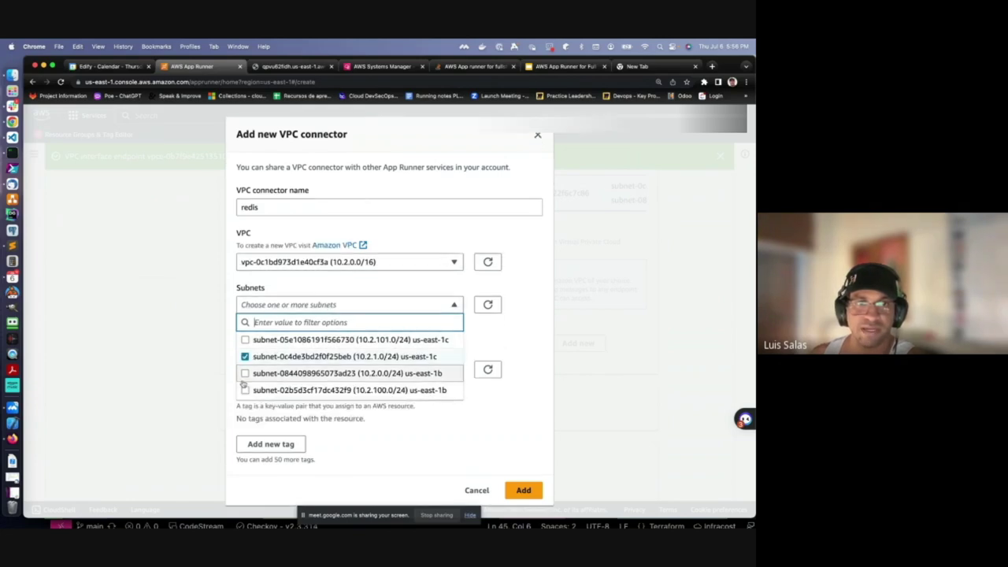
pyautogui.click(245, 376)
pyautogui.click(482, 349)
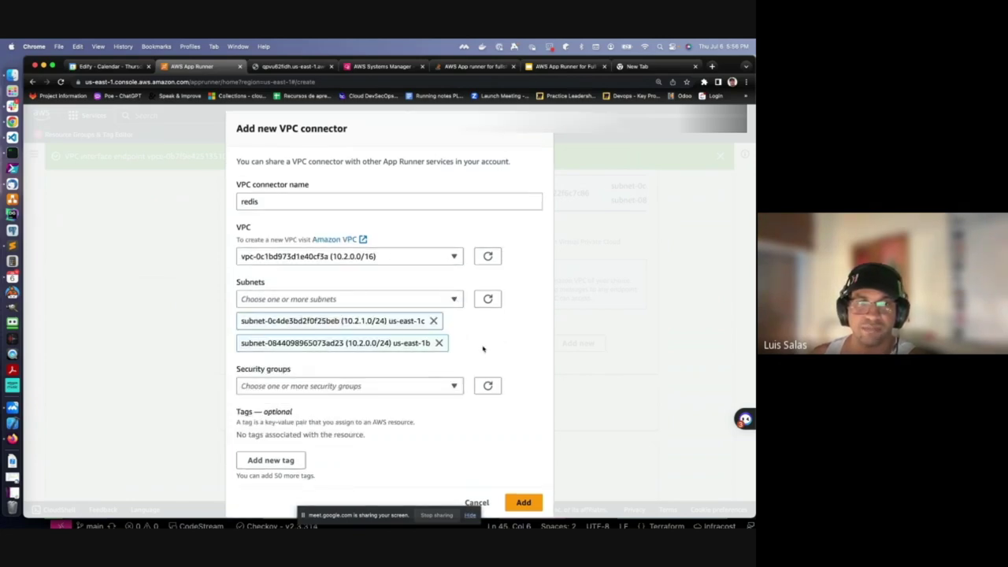
pyautogui.click(280, 387)
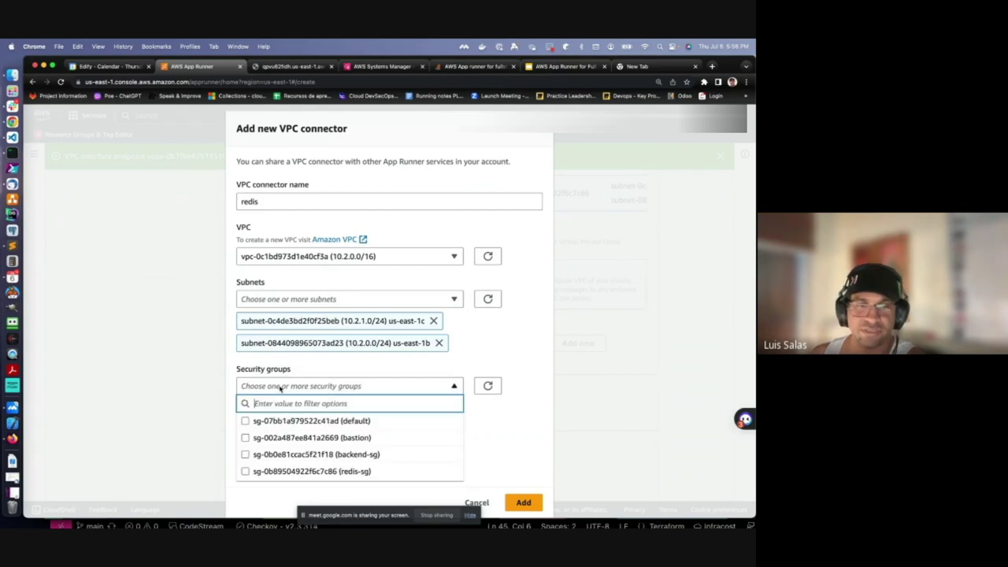
pyautogui.click(246, 471)
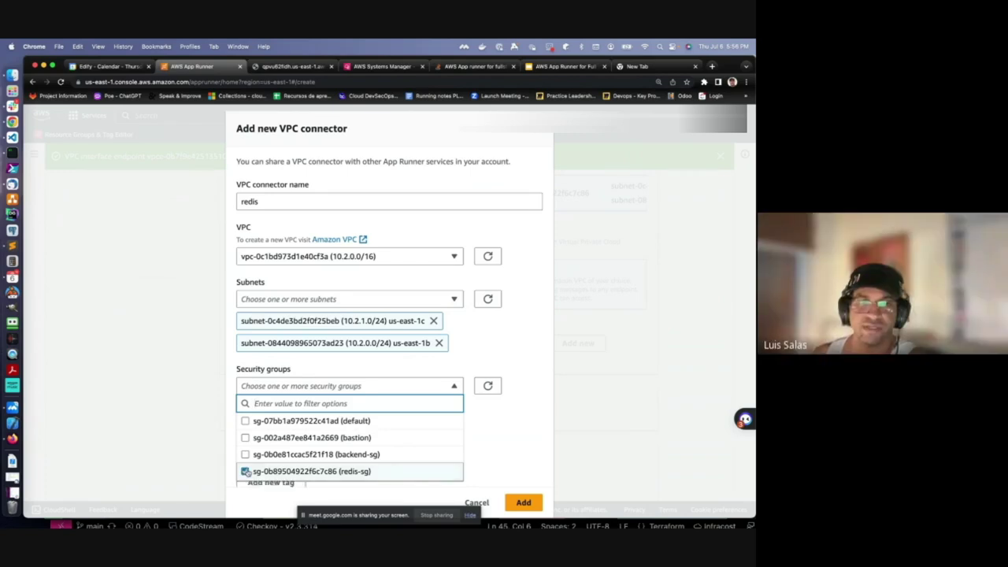
pyautogui.click(555, 439)
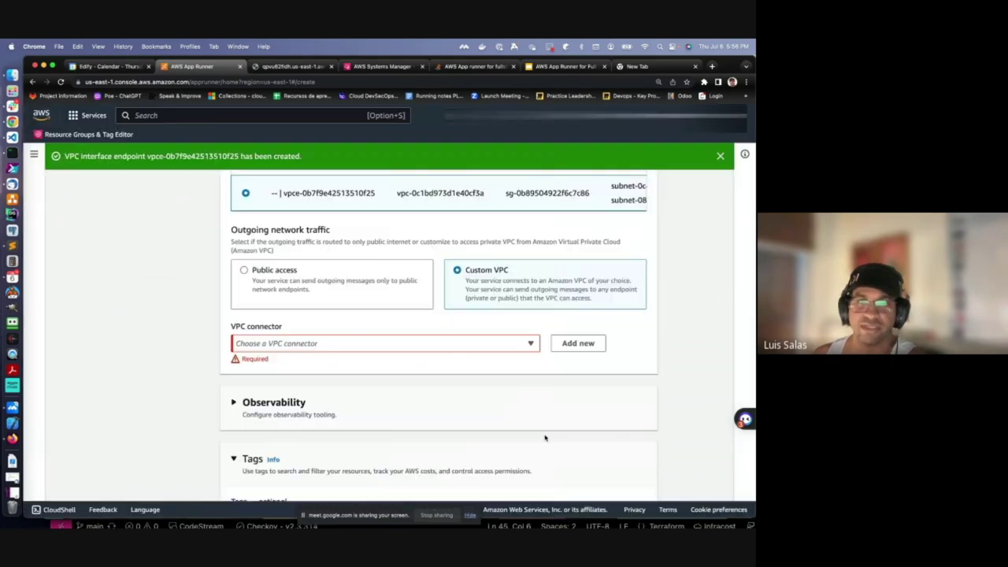
# Check the existing connector names, rename the new VPC connector redis3 and add it to the service.
pyautogui.click(410, 347)
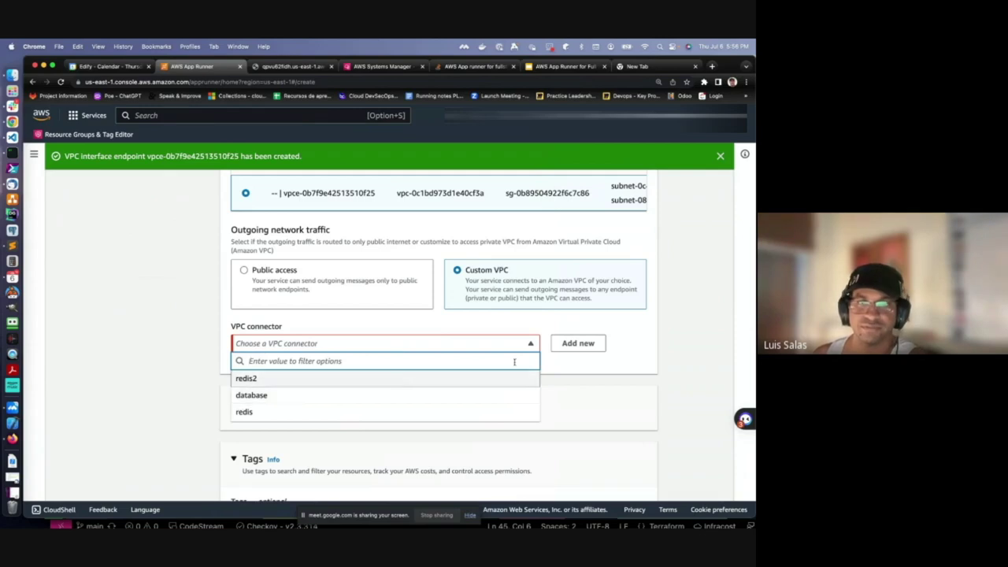
pyautogui.click(556, 348)
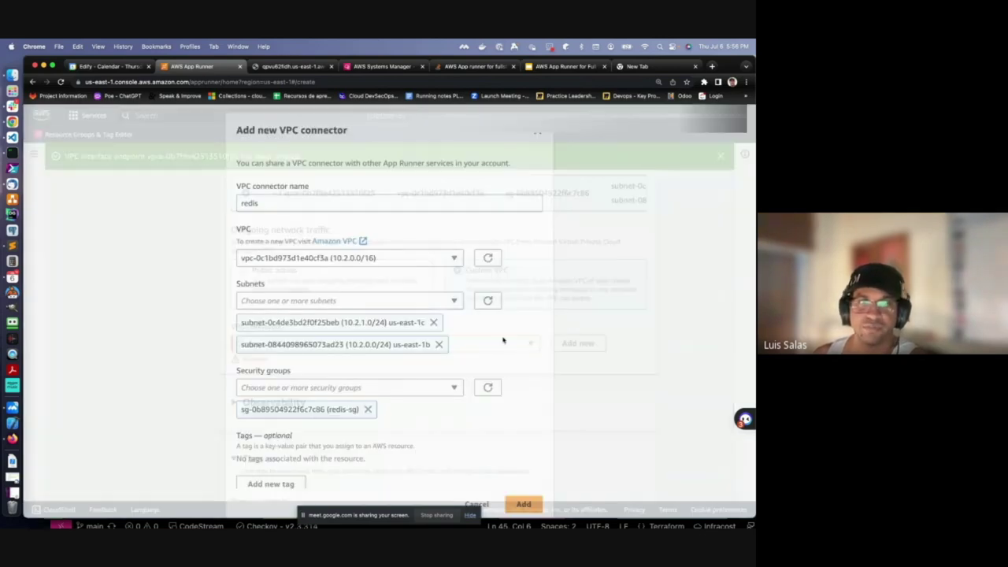
pyautogui.click(285, 200)
pyautogui.write('3')
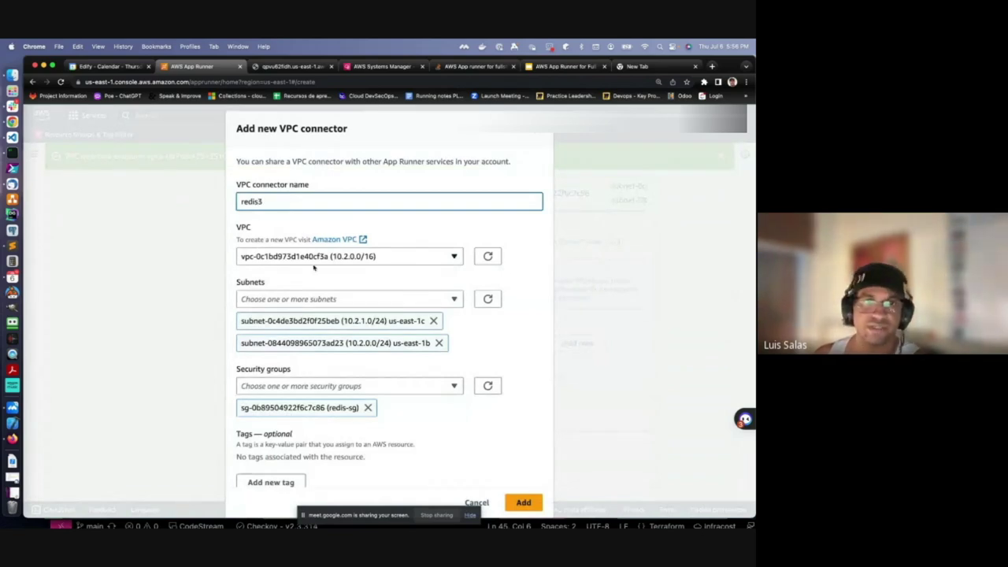
pyautogui.click(296, 256)
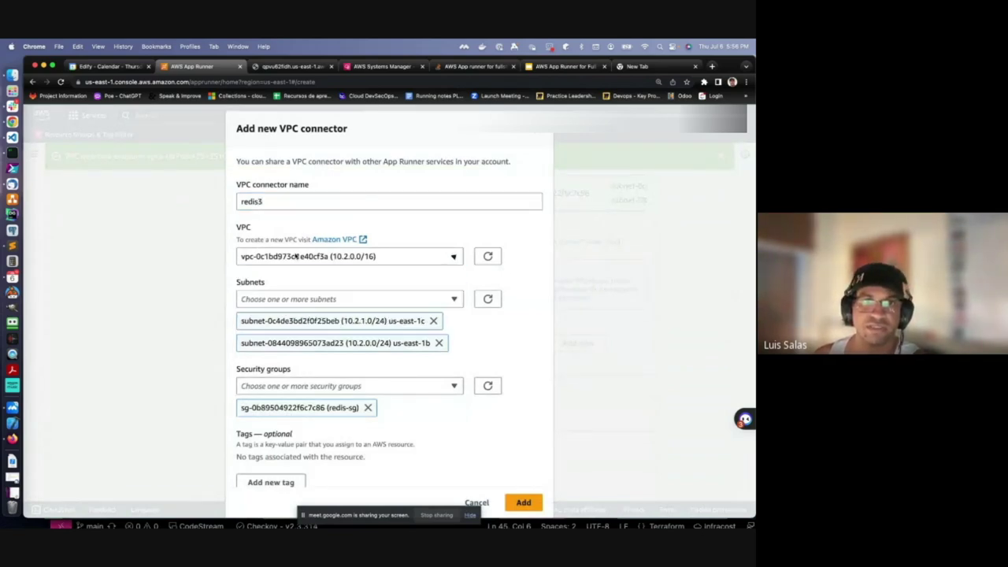
pyautogui.scroll(-2, 321, 396)
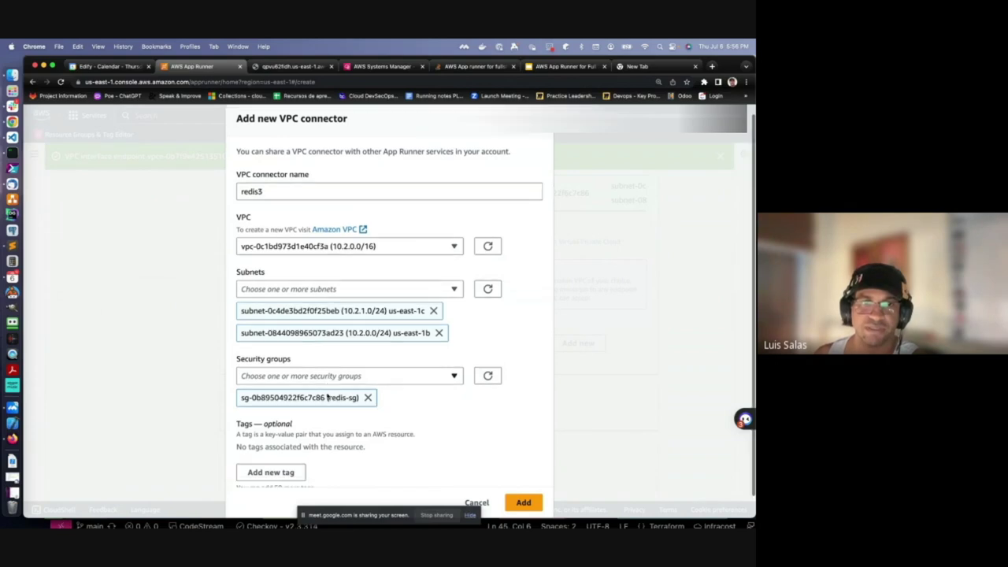
pyautogui.click(523, 495)
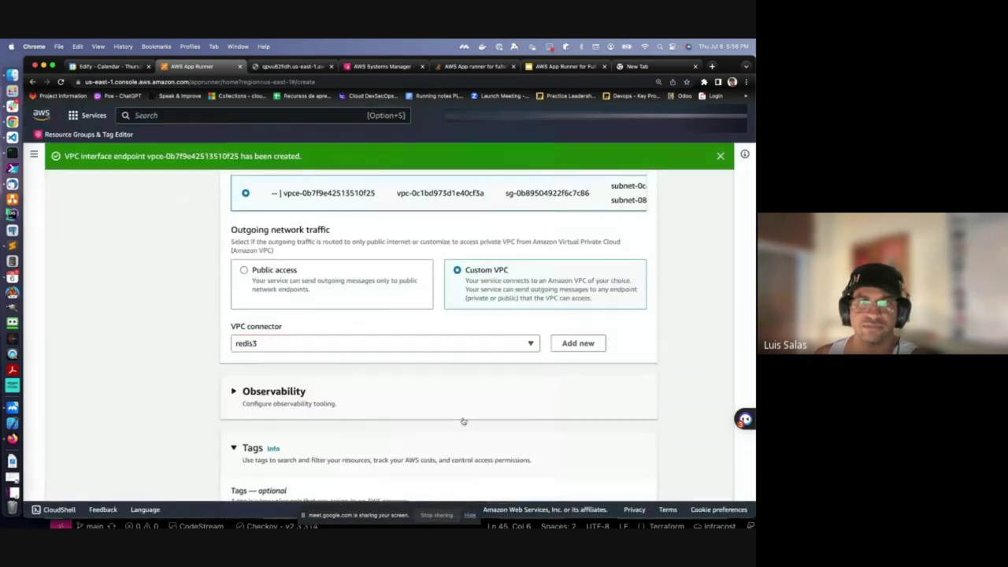
# Start a new VPC interface endpoint named backend in the 10.2.0.0/16 VPC.
pyautogui.scroll(-3, 422, 401)
pyautogui.scroll(6, 416, 401)
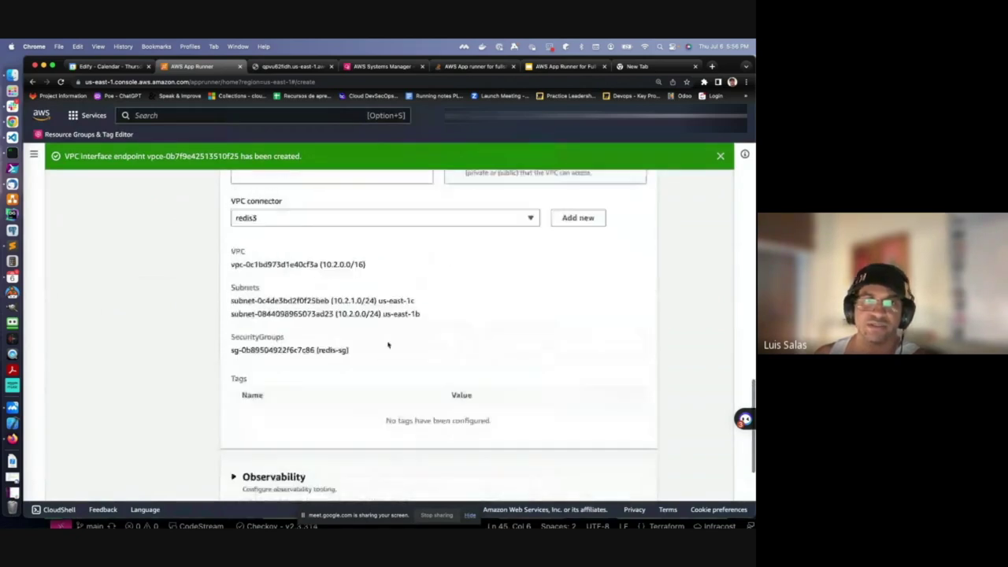
pyautogui.scroll(1, 387, 344)
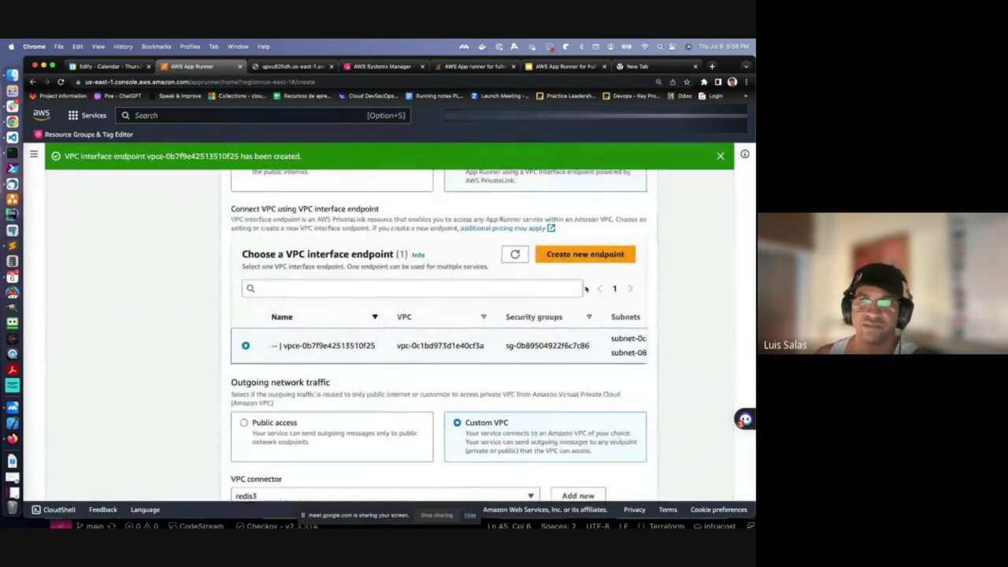
pyautogui.click(570, 260)
pyautogui.click(257, 230)
pyautogui.write('backend')
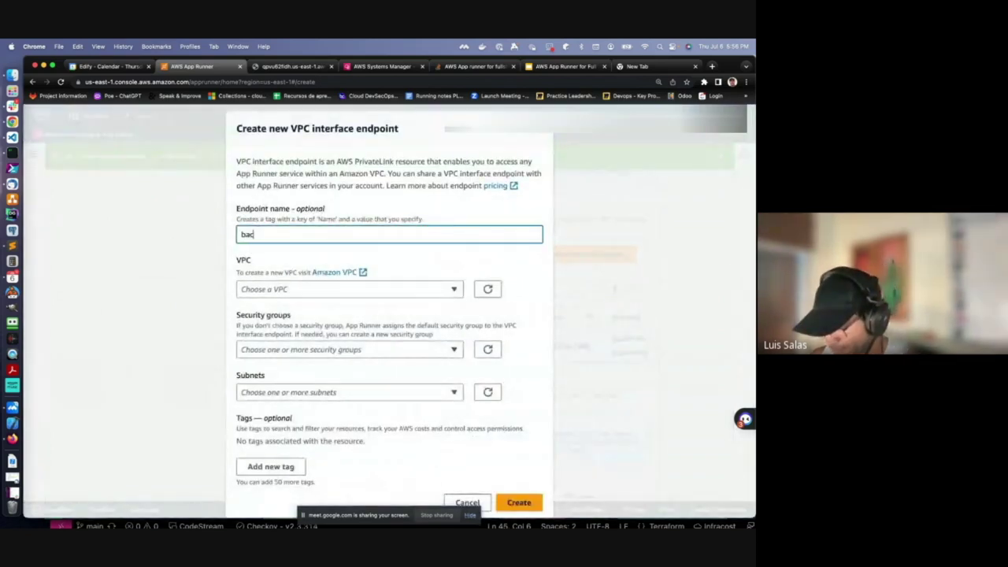
pyautogui.click(277, 289)
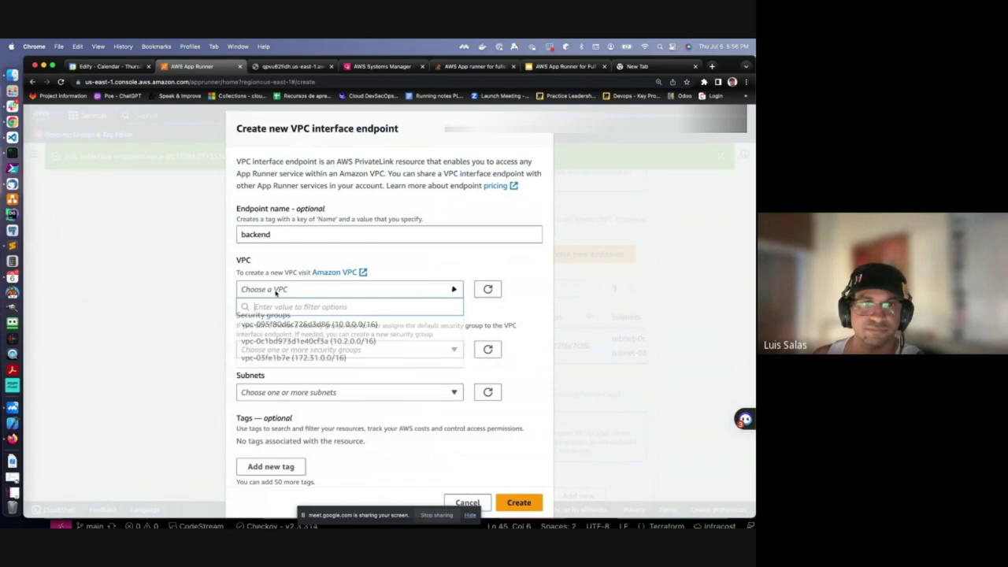
pyautogui.click(275, 341)
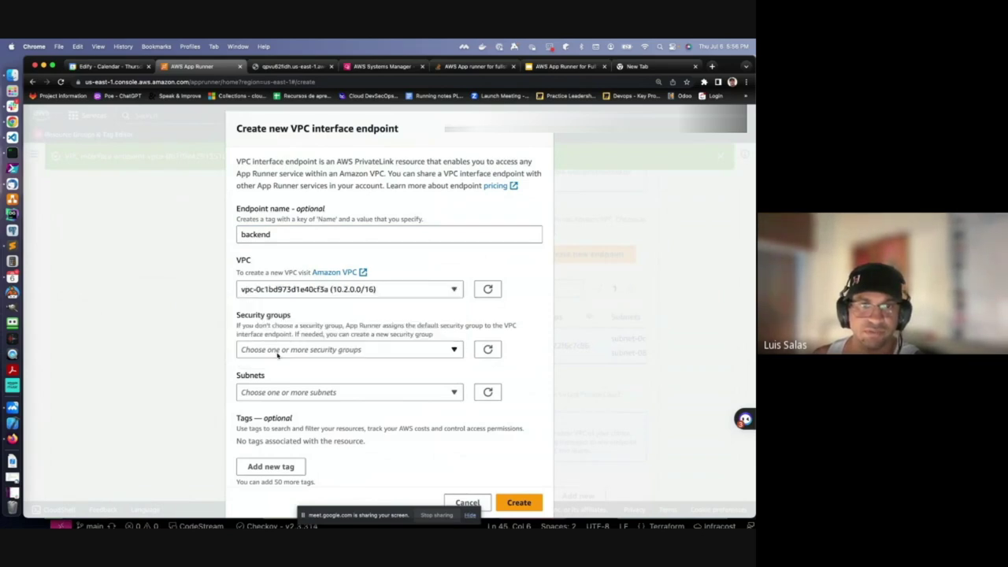
# Assign the endpoint the backend-sg security group and the 10.2.1.0/24 and 10.2.0.0/24 subnets, and create it.
pyautogui.click(277, 352)
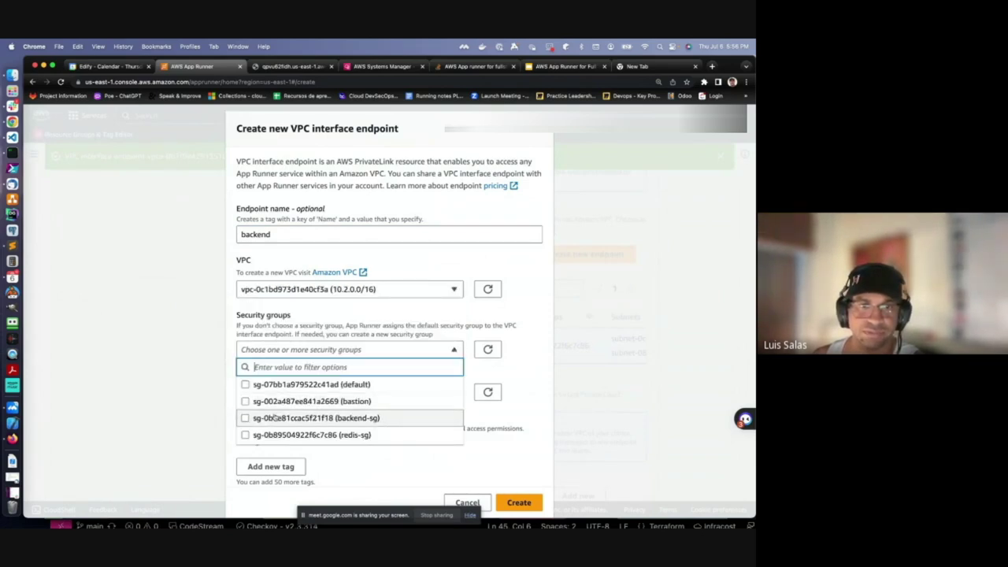
pyautogui.click(274, 418)
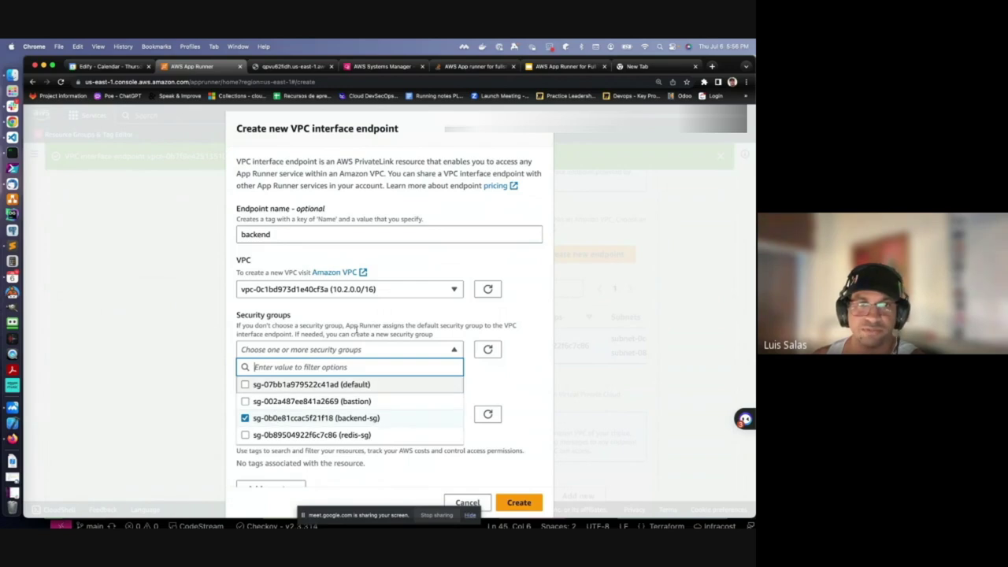
pyautogui.click(357, 331)
pyautogui.click(270, 414)
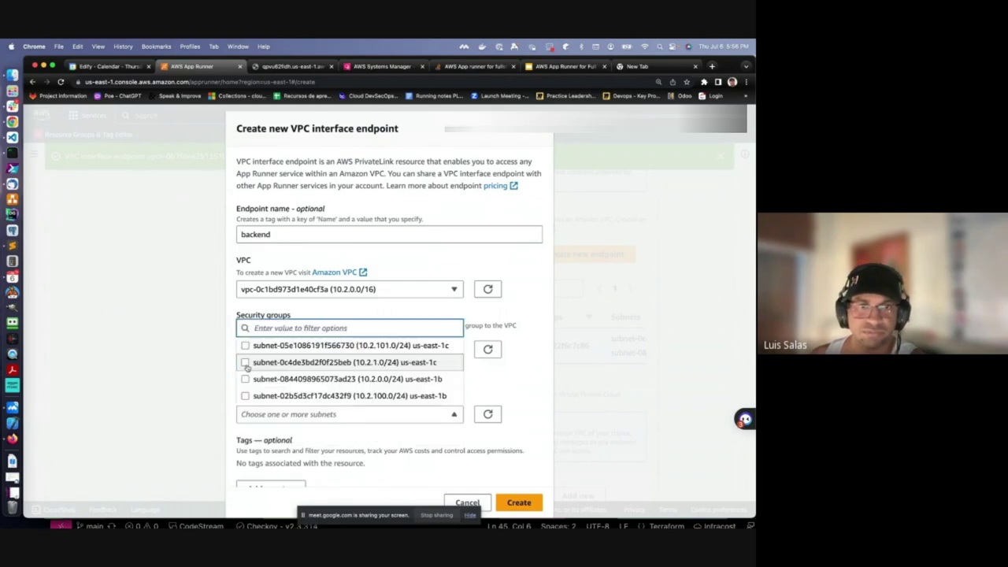
pyautogui.click(244, 363)
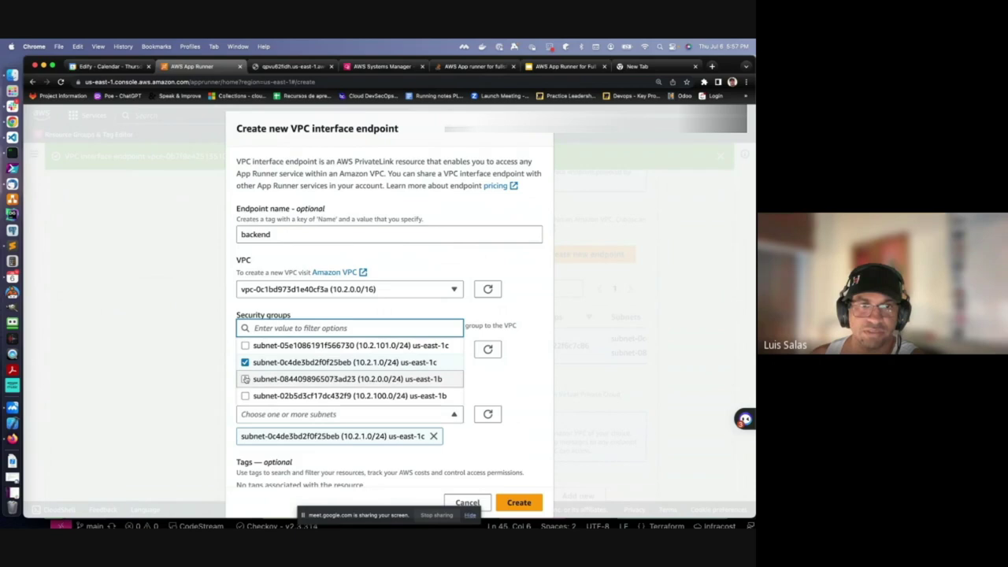
pyautogui.click(244, 378)
pyautogui.click(514, 325)
pyautogui.scroll(-3, 398, 399)
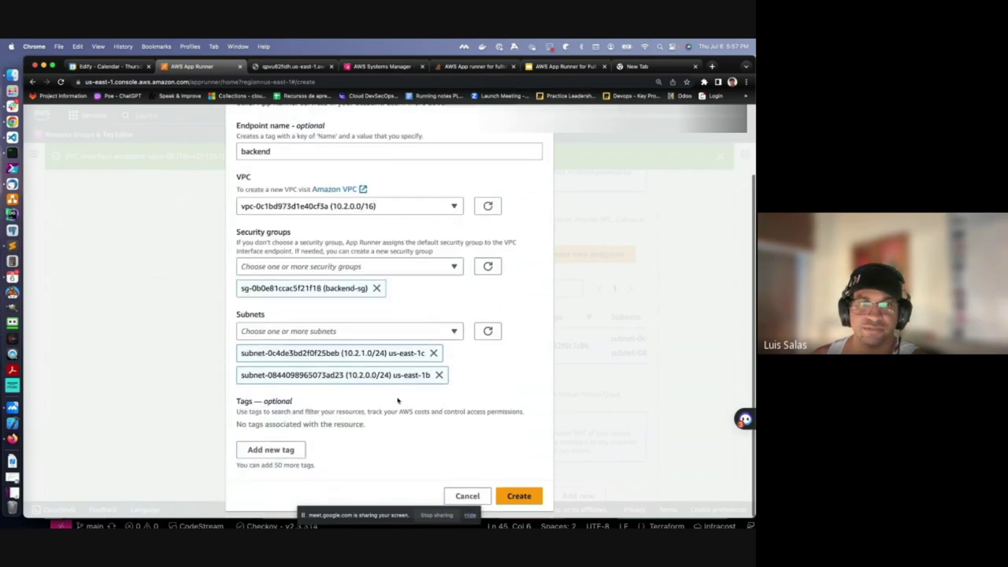
pyautogui.click(518, 495)
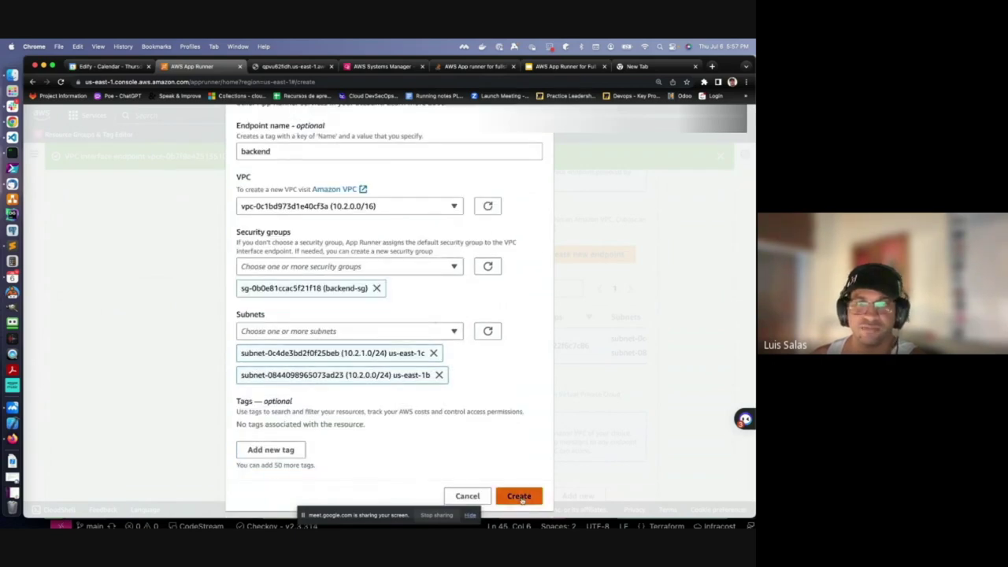
pyautogui.press('Return')
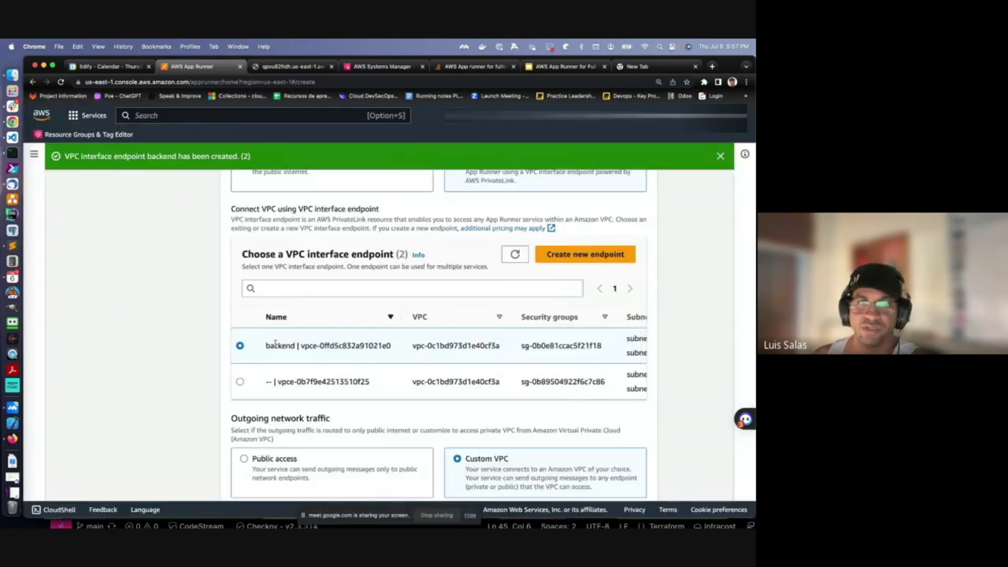
# Proceed to the review stage, check the build, service and networking settings, and create the backend service.
pyautogui.scroll(-2, 339, 359)
pyautogui.scroll(-6, 339, 359)
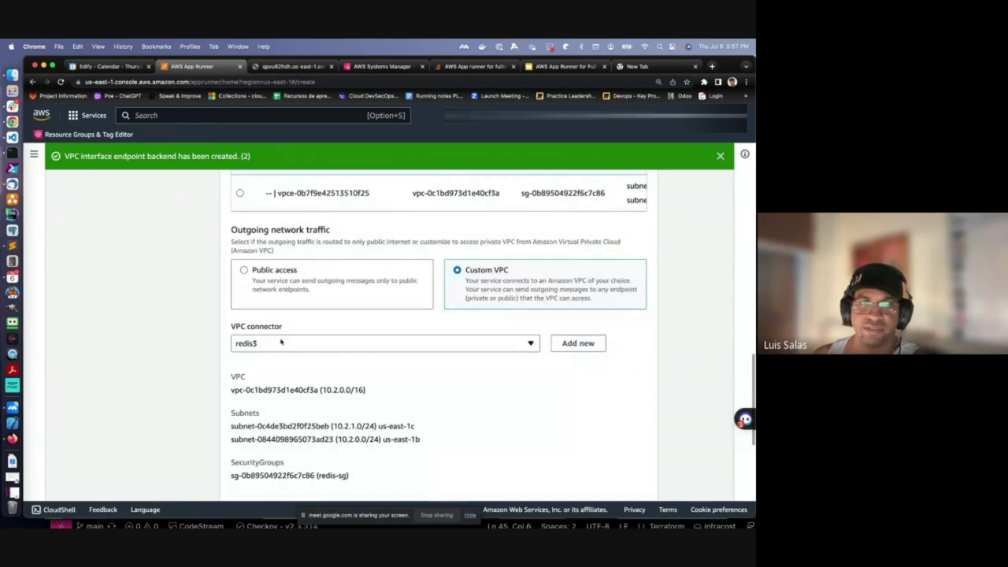
pyautogui.scroll(-6, 378, 359)
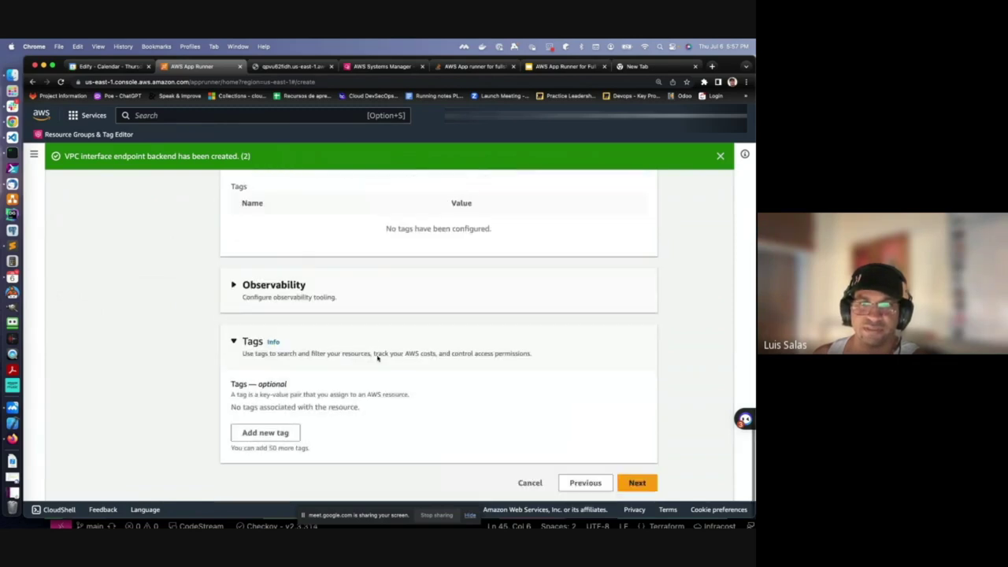
pyautogui.click(654, 486)
pyautogui.scroll(-4, 420, 376)
pyautogui.scroll(-10, 418, 374)
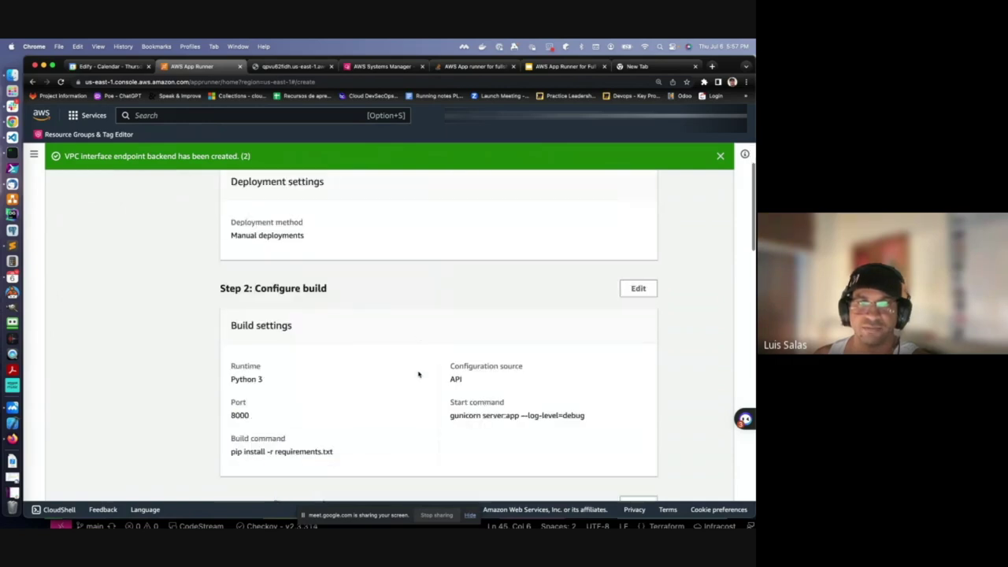
pyautogui.scroll(-7, 418, 374)
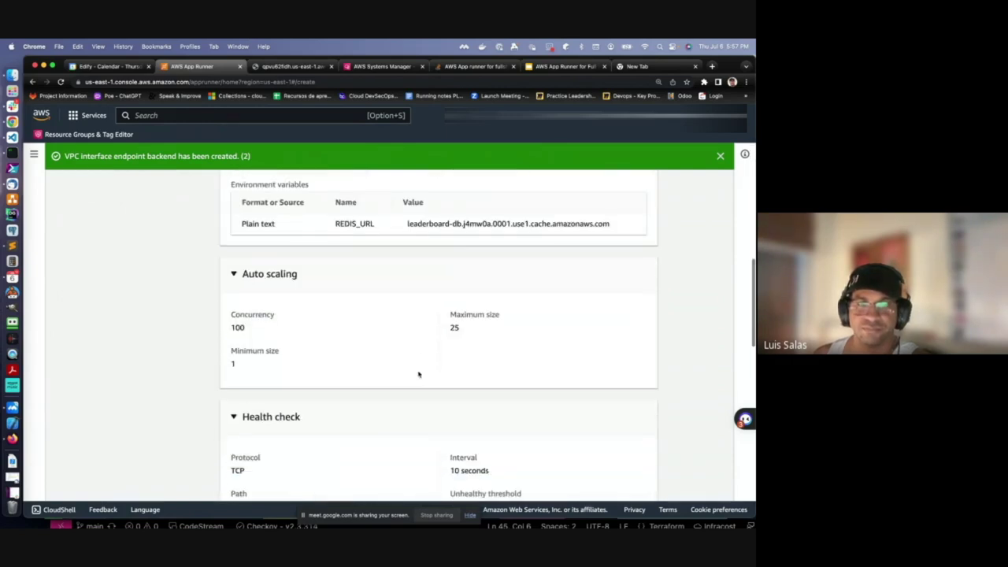
pyautogui.scroll(-8, 418, 374)
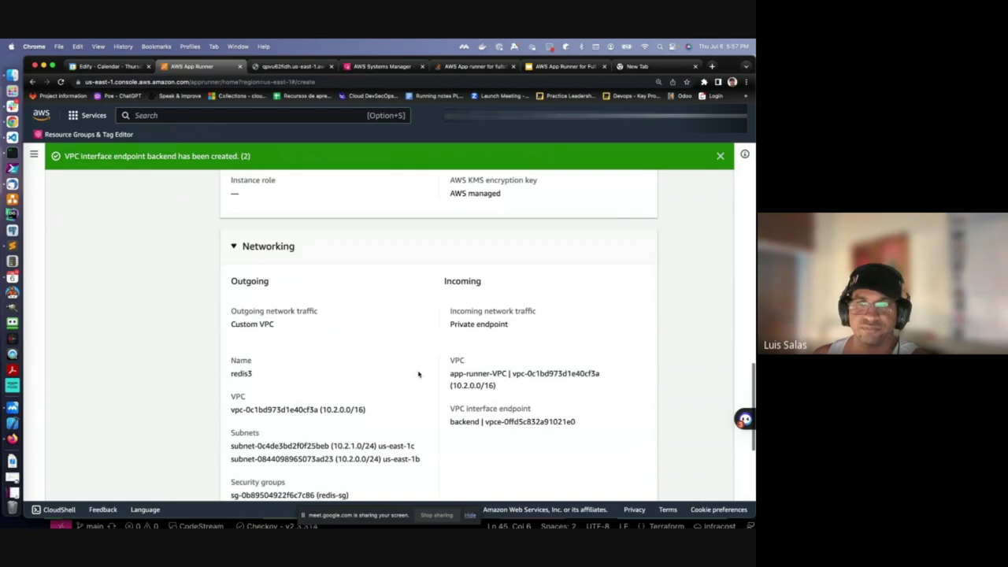
pyautogui.scroll(-10, 418, 374)
pyautogui.click(602, 481)
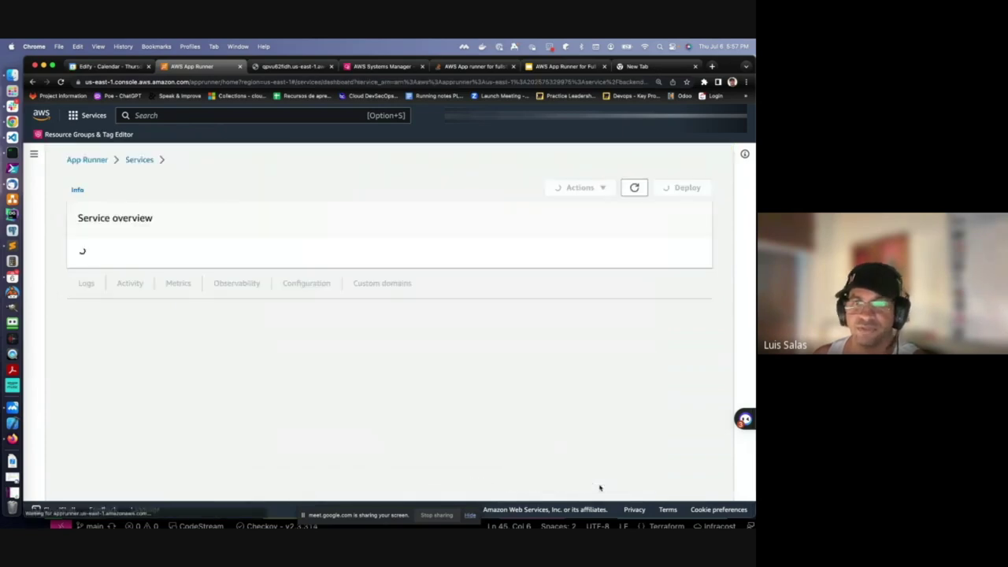
# Start another service from the source code repository apprunner-leaderboard-frontend, keeping the main branch and manual deployment, and continue to the build settings.
pyautogui.click(140, 188)
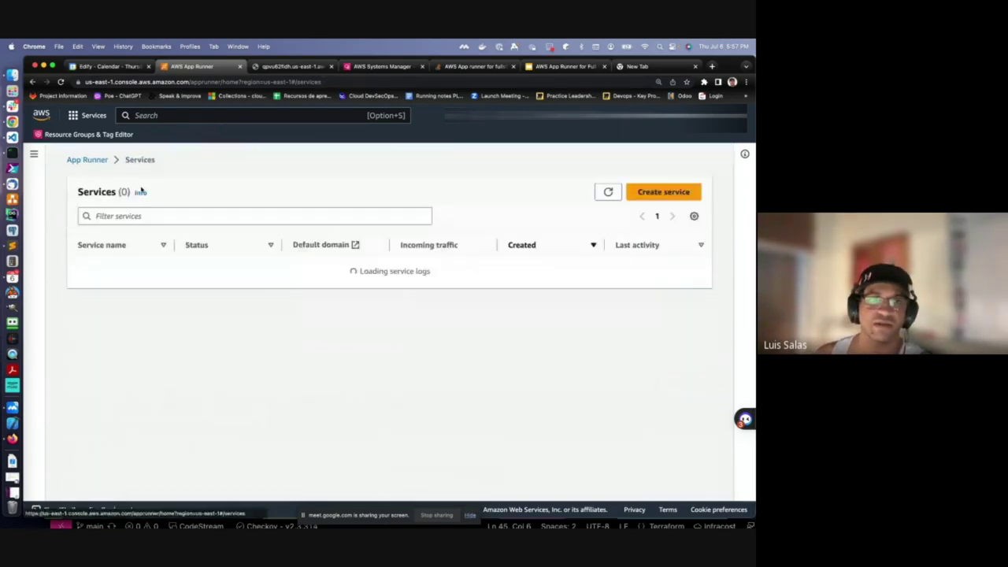
pyautogui.click(657, 192)
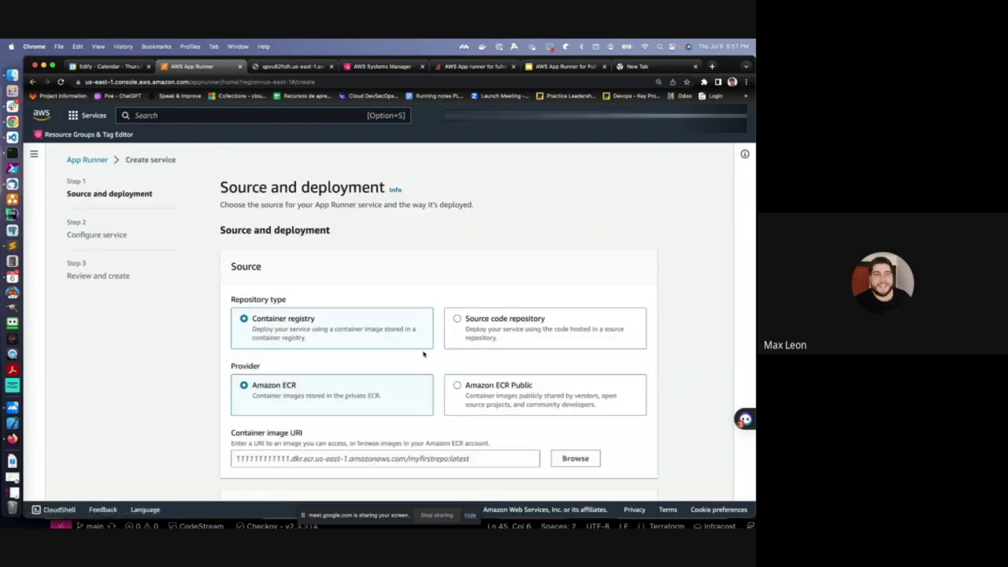
pyautogui.click(457, 323)
pyautogui.scroll(-2, 343, 385)
pyautogui.scroll(-2, 342, 384)
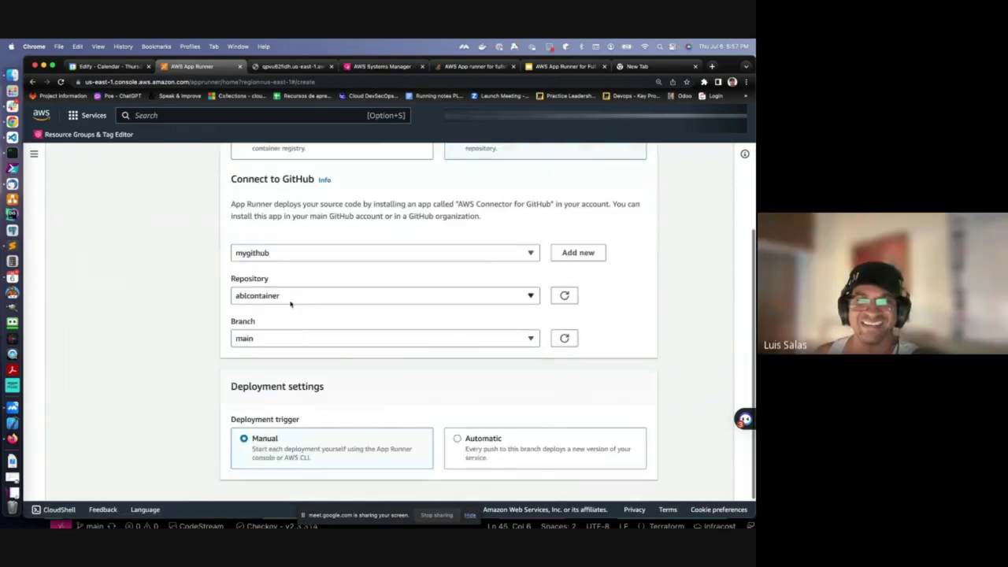
pyautogui.click(288, 298)
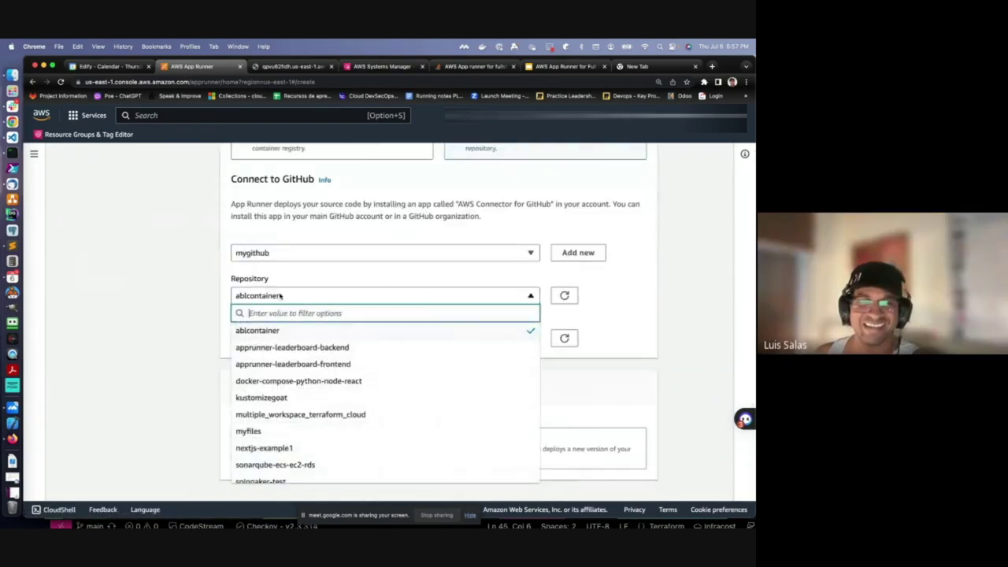
pyautogui.click(285, 364)
pyautogui.scroll(-1, 280, 342)
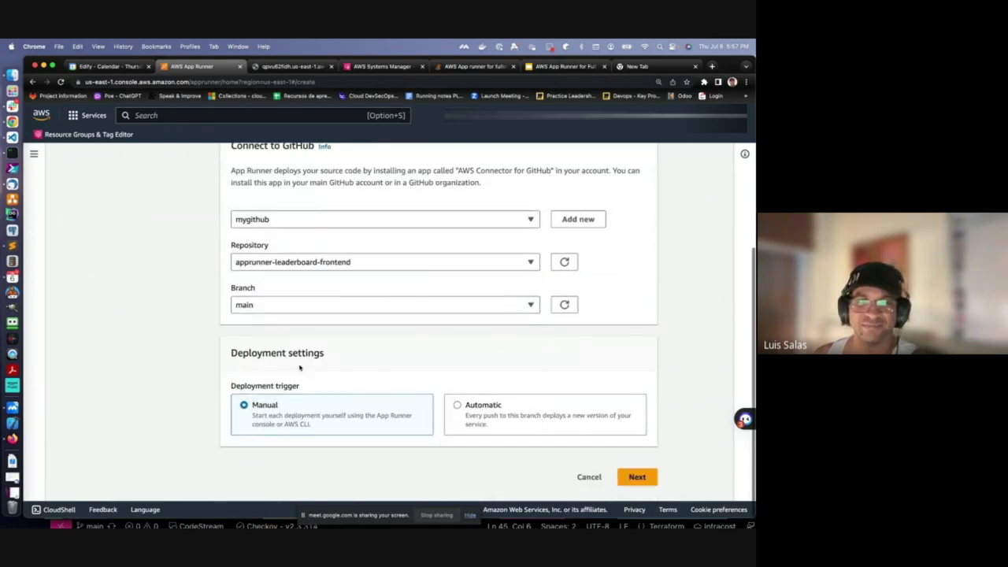
pyautogui.click(637, 479)
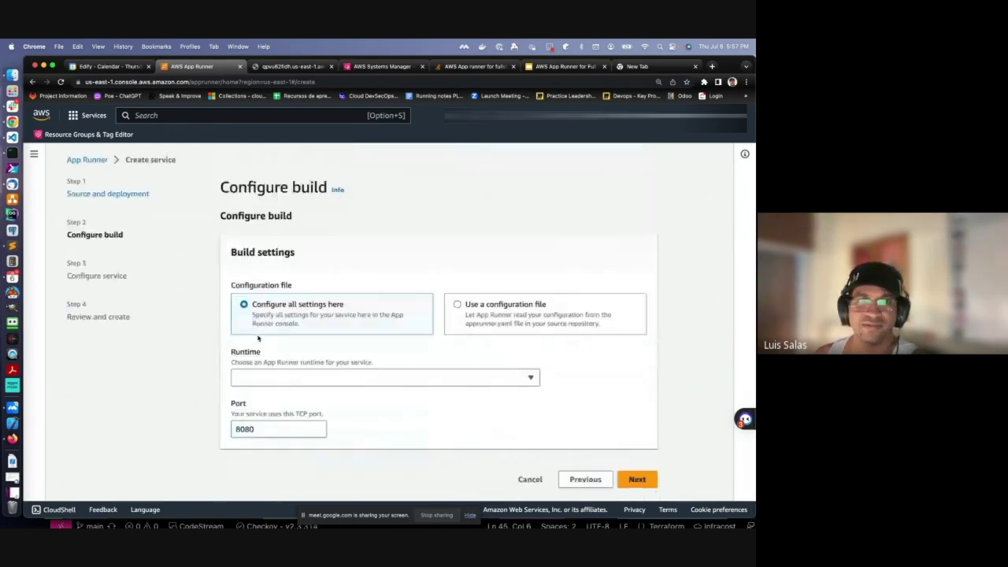
# Set the runtime to Python 3 and the build command to pip install -r requirements.txt.
pyautogui.click(262, 381)
pyautogui.click(257, 349)
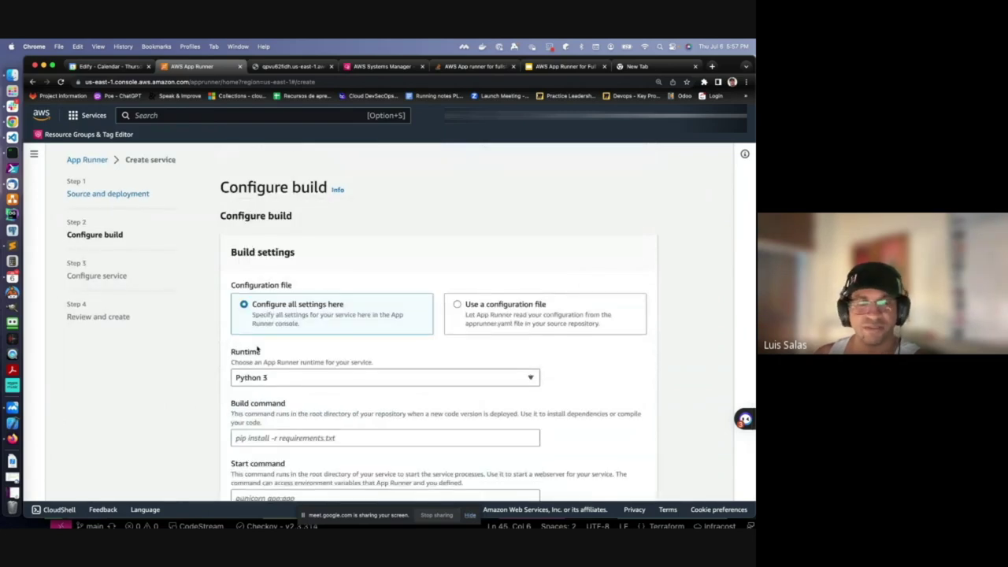
pyautogui.scroll(-3, 257, 348)
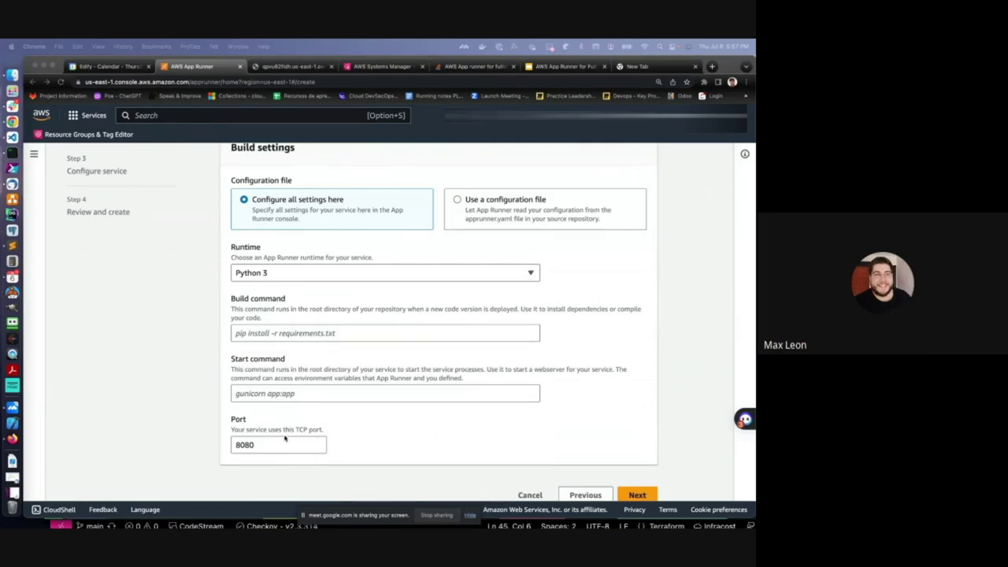
pyautogui.click(268, 333)
pyautogui.write('pip install -r requirements.txt')
# Set the start command to gunicorn server:app --log-level=debug and the port to 8000, completing the build configuration.
pyautogui.press('super+Tab')
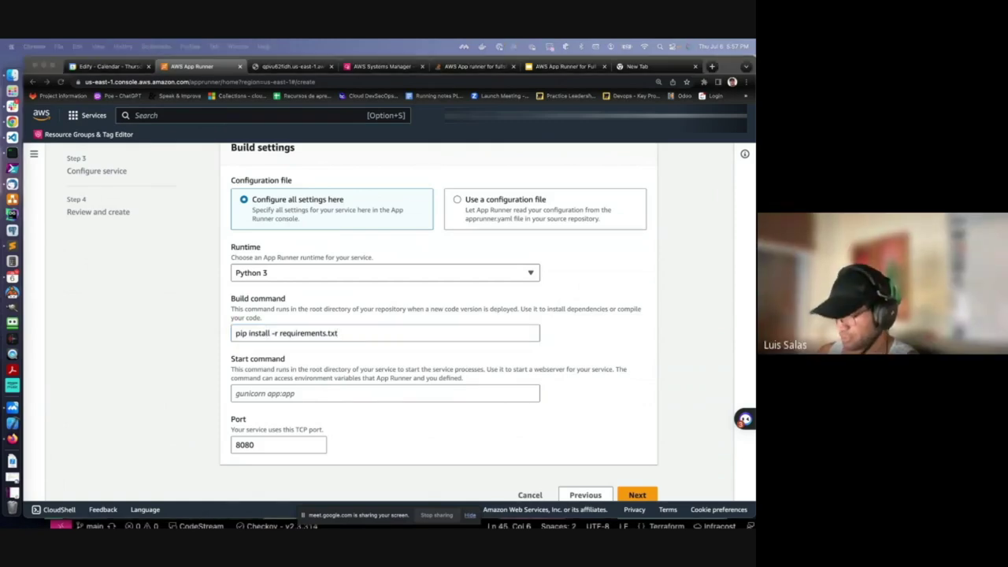
pyautogui.press('super+Tab')
pyautogui.click(471, 397)
pyautogui.write('gunicorn server:app --log-level=debug')
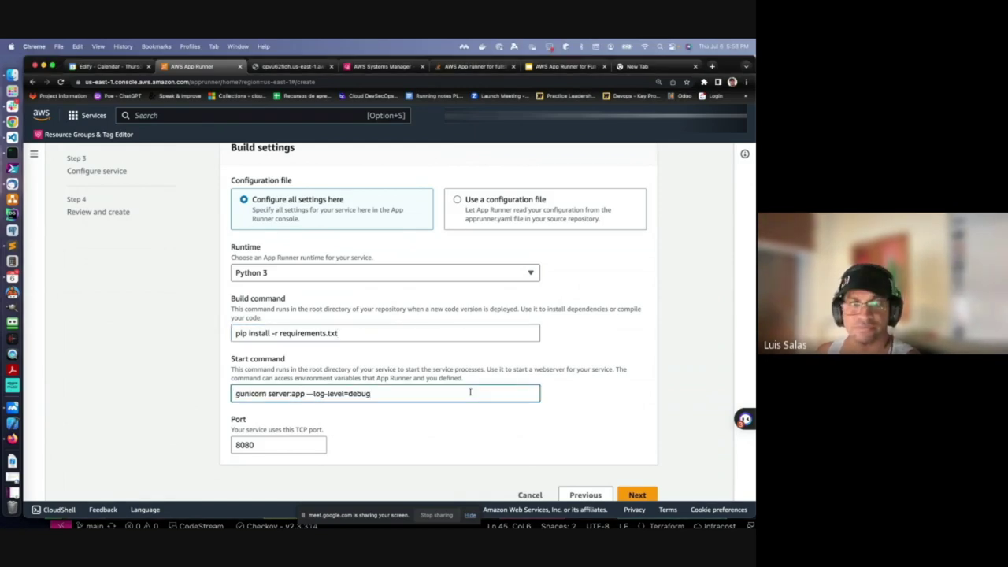
pyautogui.click(285, 444)
pyautogui.press('BackSpace')
pyautogui.press('BackSpace')
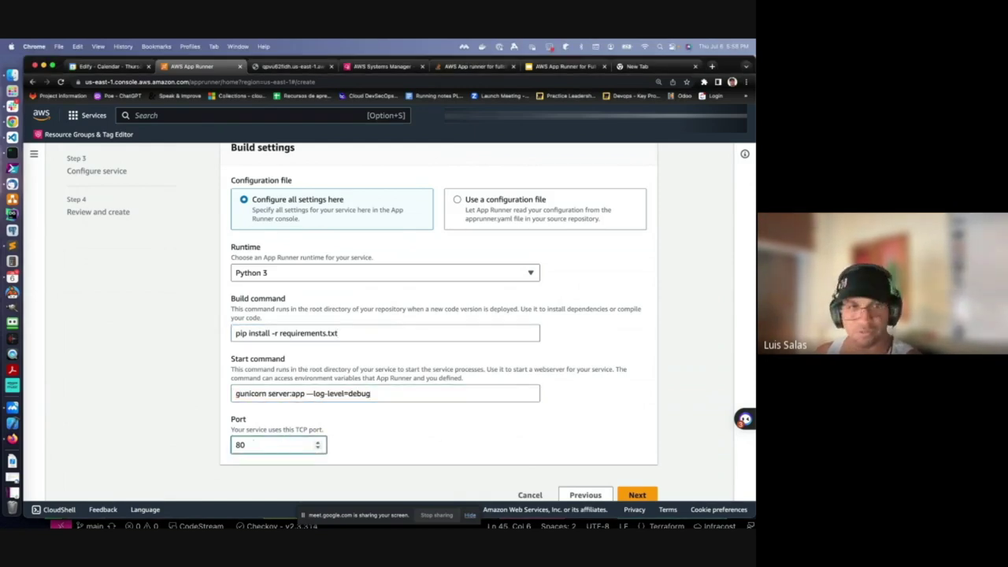
pyautogui.write('00')
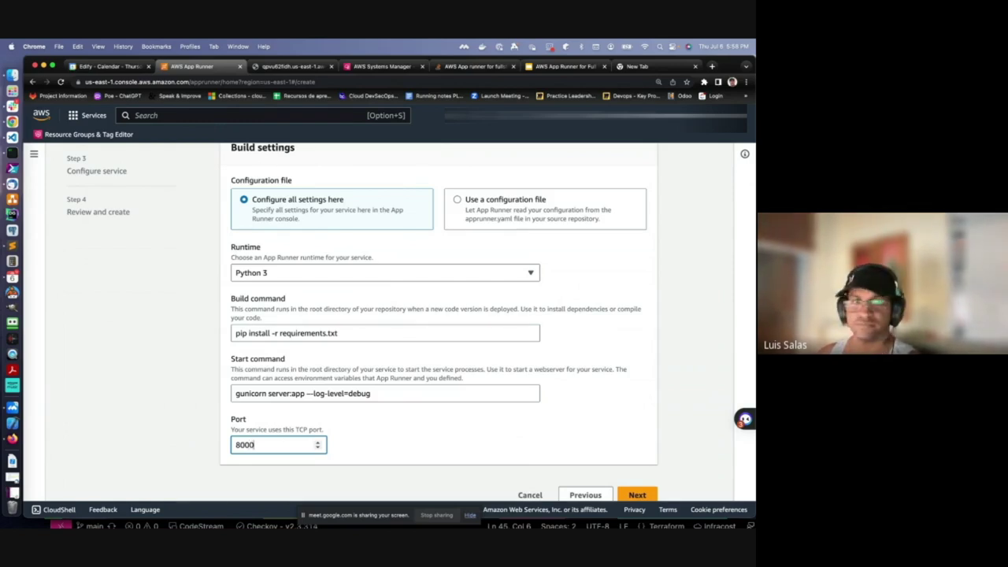
pyautogui.scroll(-1, 484, 367)
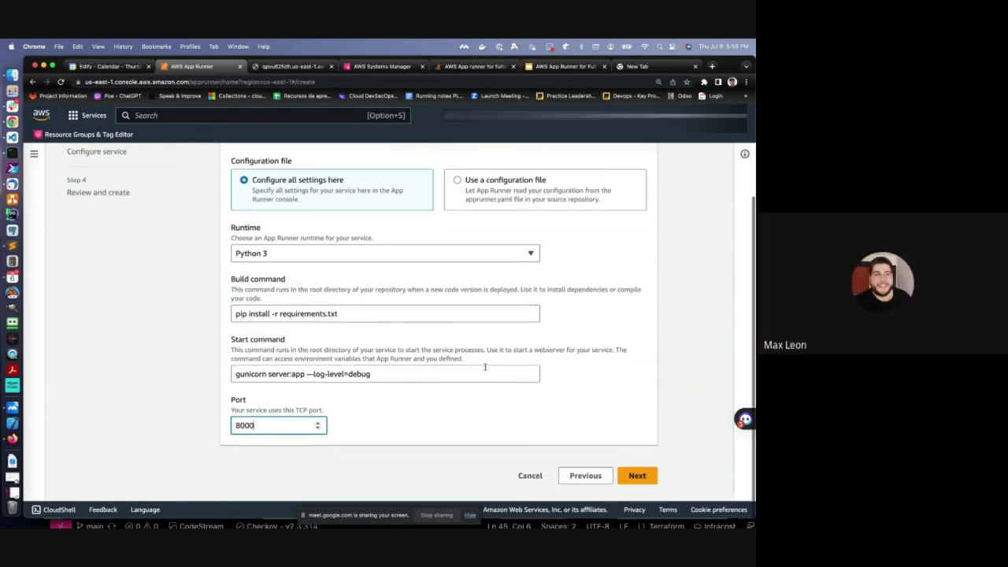
pyautogui.click(635, 488)
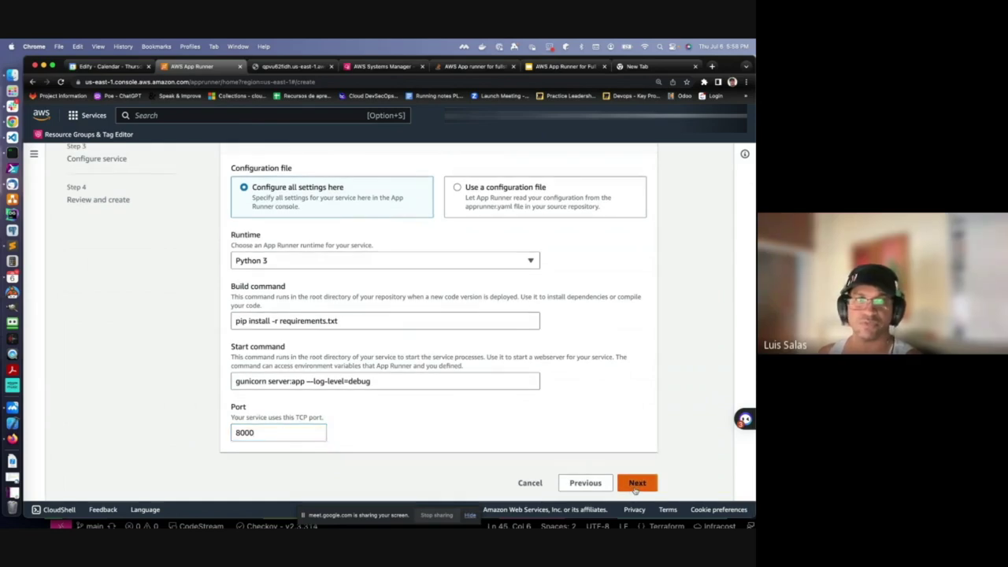
# Name the service frontend and add a plain-text environment variable named BACKEND_URL.
pyautogui.click(292, 300)
pyautogui.write('frontend')
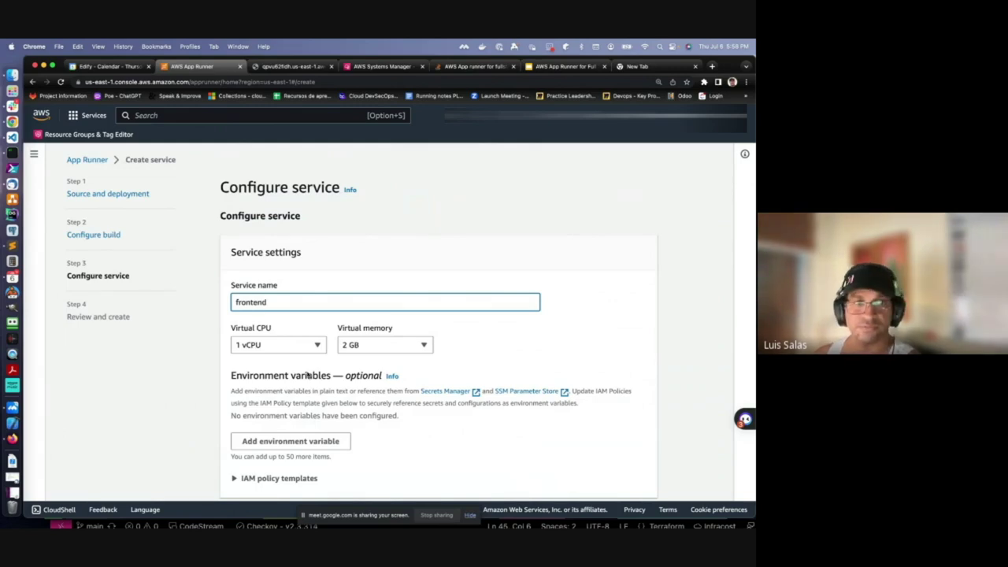
pyautogui.scroll(-2, 307, 375)
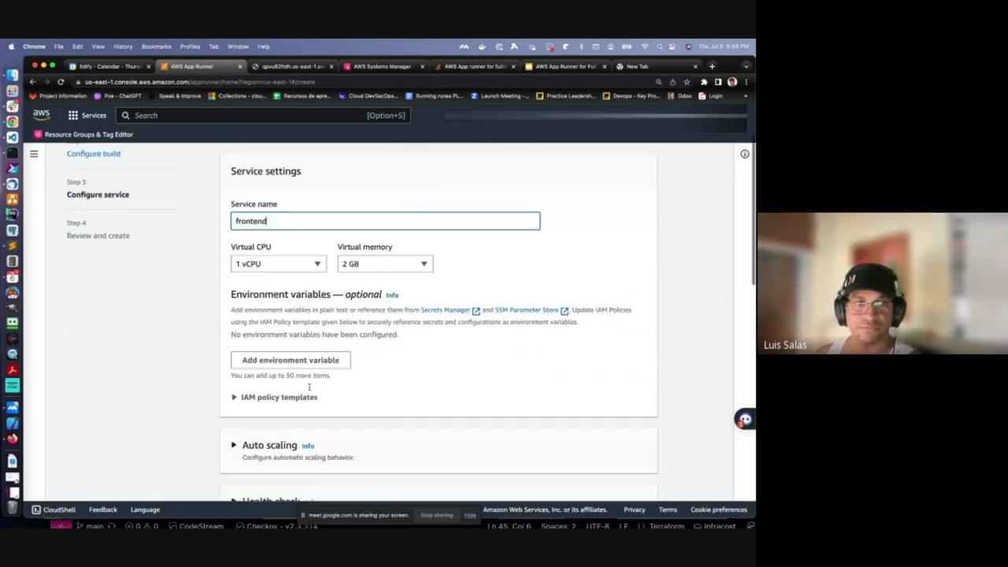
pyautogui.click(303, 359)
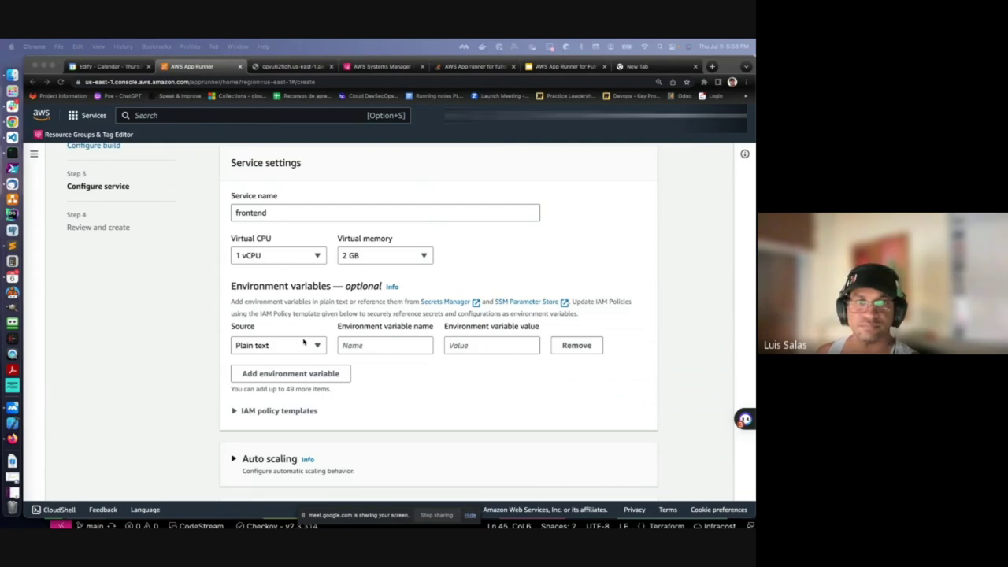
pyautogui.click(364, 344)
pyautogui.write('BACKEND_URL')
pyautogui.click(461, 345)
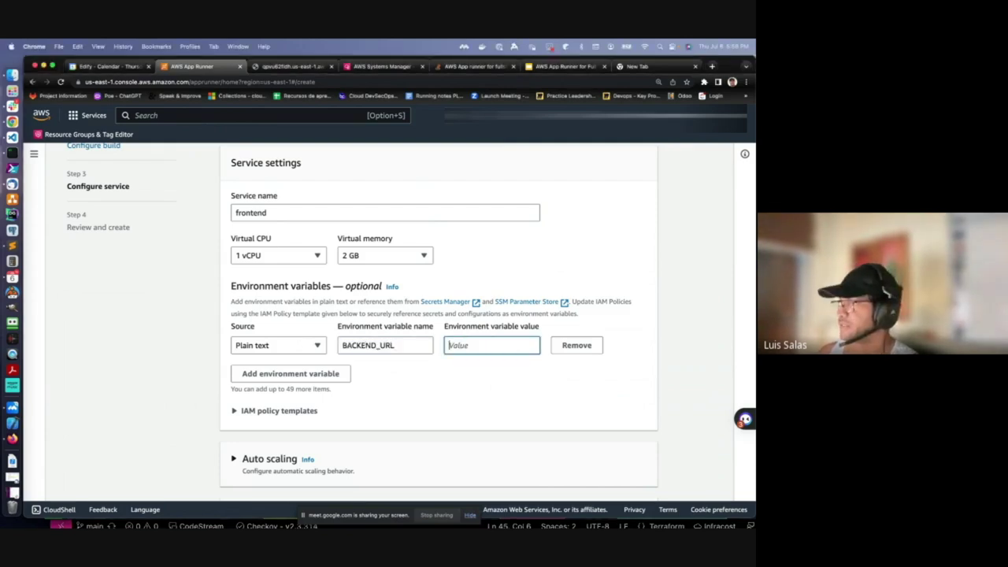
# Open the App Runner services list in a separate tab and copy the backend service's default domain URL.
pyautogui.click(186, 114)
pyautogui.write('app')
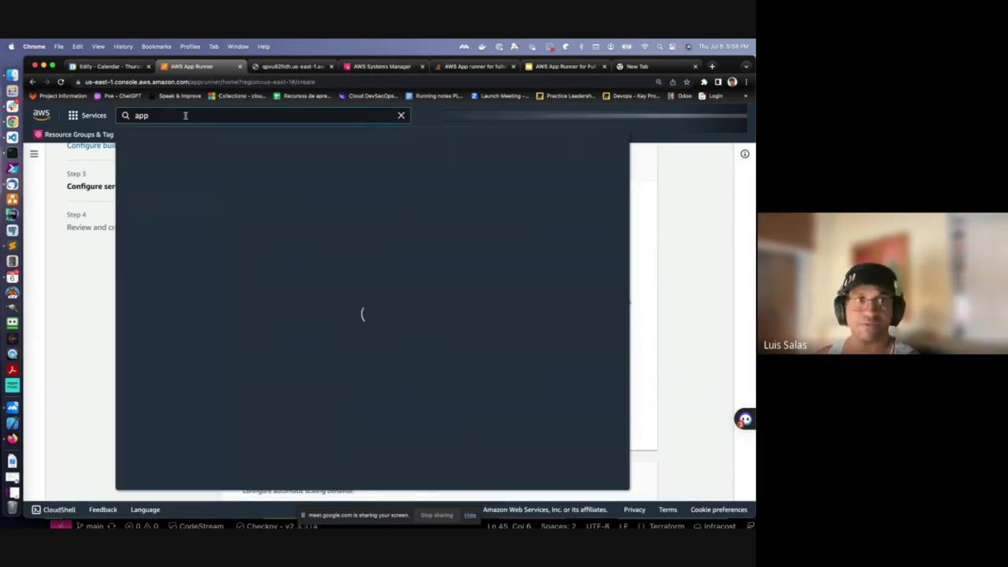
pyautogui.moveTo(77, 82); pyautogui.dragTo(259, 68)
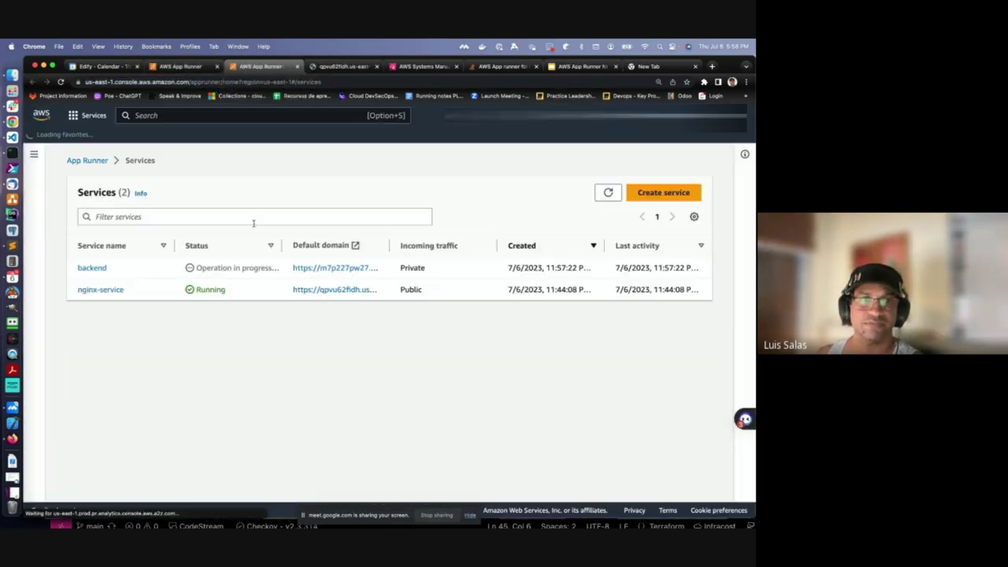
pyautogui.click(96, 269)
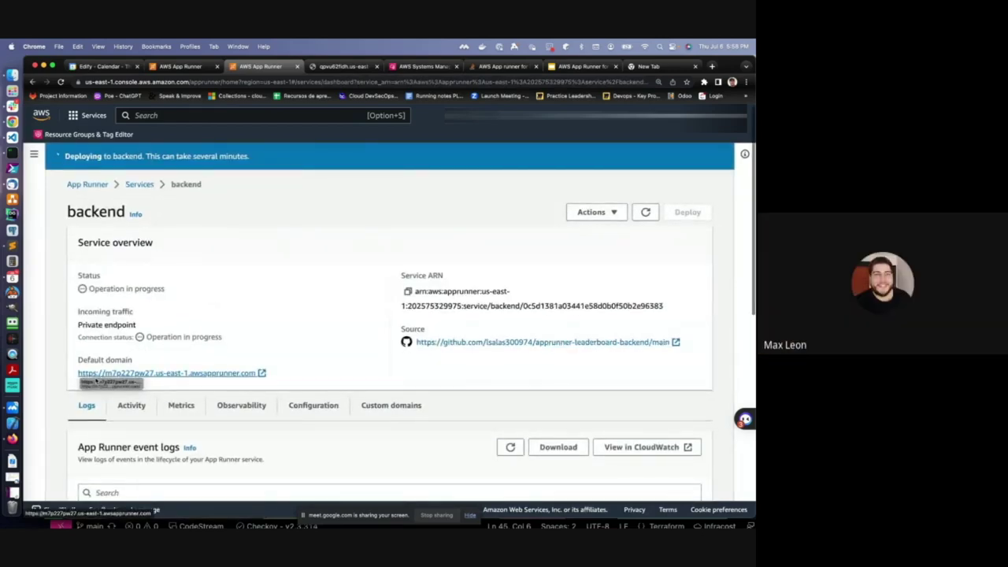
pyautogui.moveTo(78, 373); pyautogui.dragTo(261, 381)
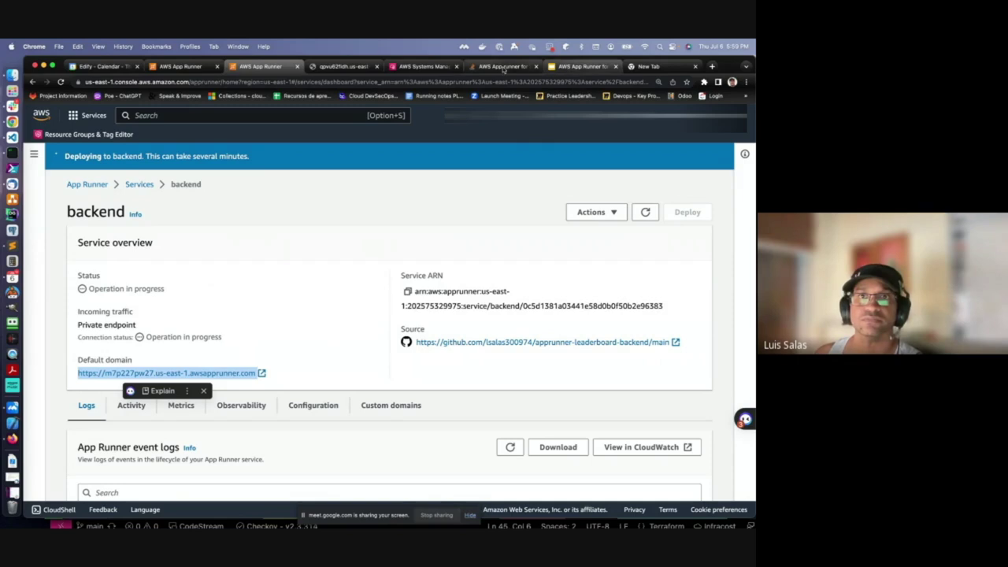
pyautogui.click(181, 66)
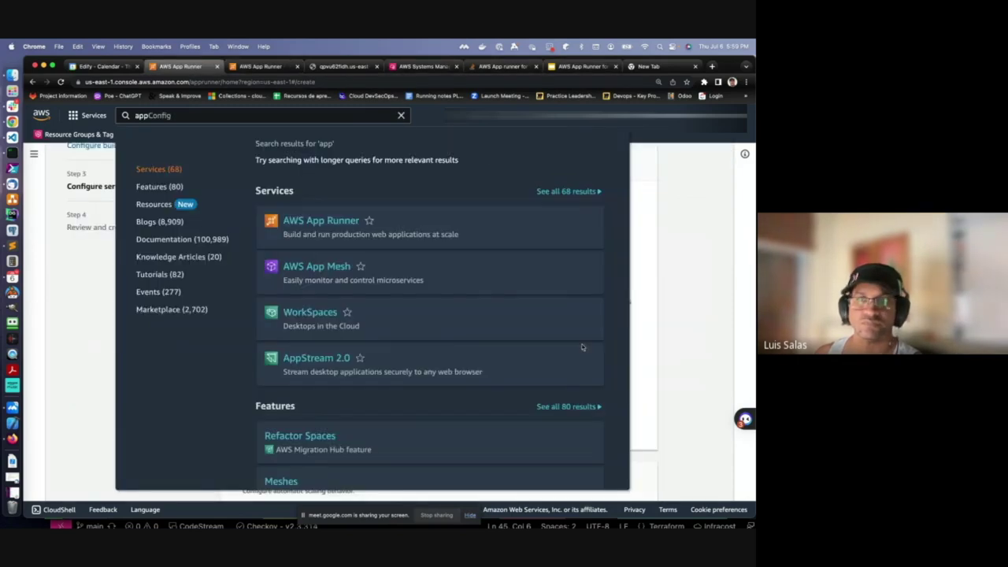
pyautogui.click(648, 326)
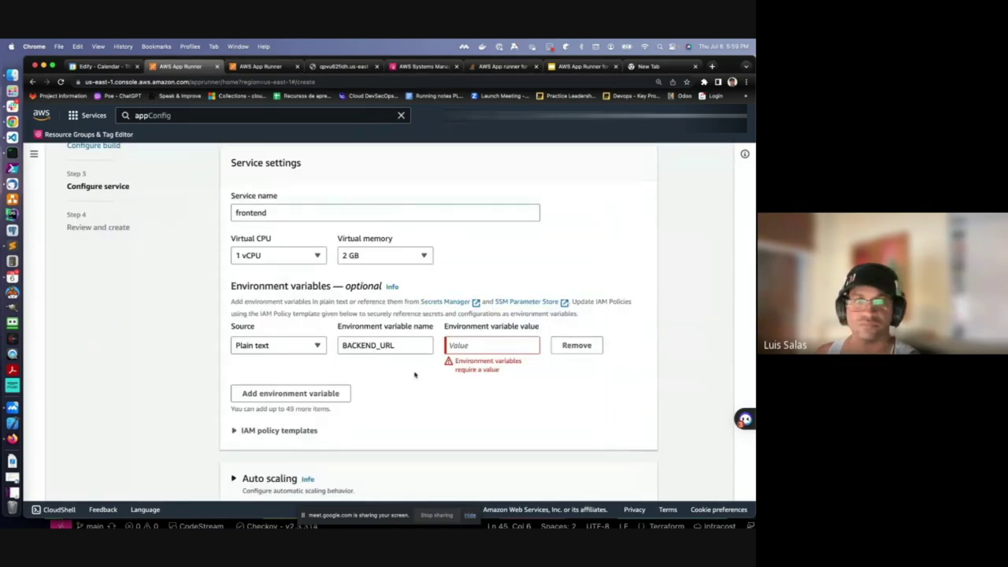
pyautogui.click(468, 346)
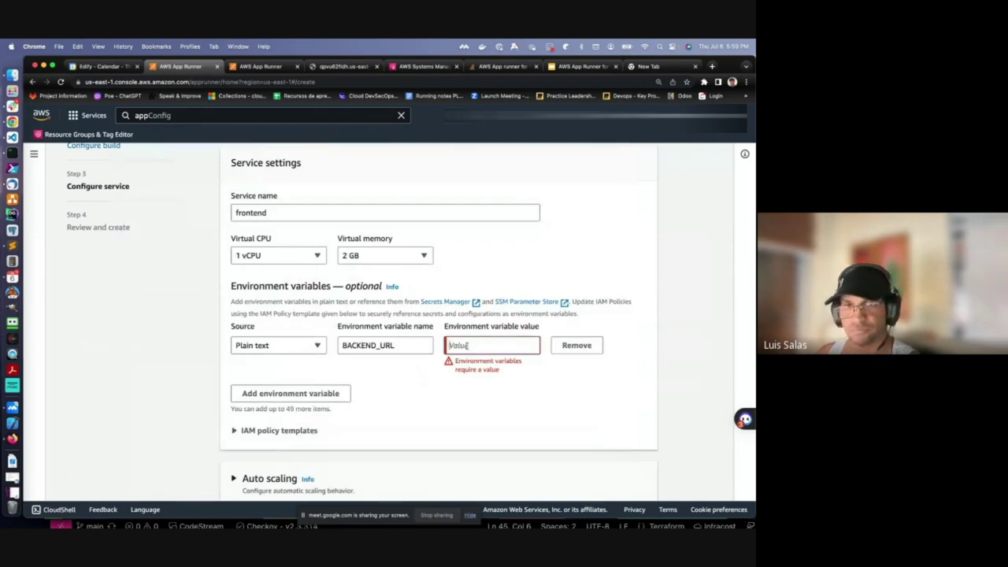
pyautogui.press('super+v')
pyautogui.press('Left')
pyautogui.press('Left')
pyautogui.press('Left')
pyautogui.press('Left')
pyautogui.press('Left')
pyautogui.press('Left')
pyautogui.press('Left')
pyautogui.press('Left')
pyautogui.press('Left')
pyautogui.press('Left')
pyautogui.press('Left')
pyautogui.press('Left')
pyautogui.press('Left')
pyautogui.press('Left')
pyautogui.press('Left')
pyautogui.press('Left')
pyautogui.press('Left')
pyautogui.press('Left')
pyautogui.press('Left')
pyautogui.press('Left')
pyautogui.press('End')
pyautogui.press('Home')
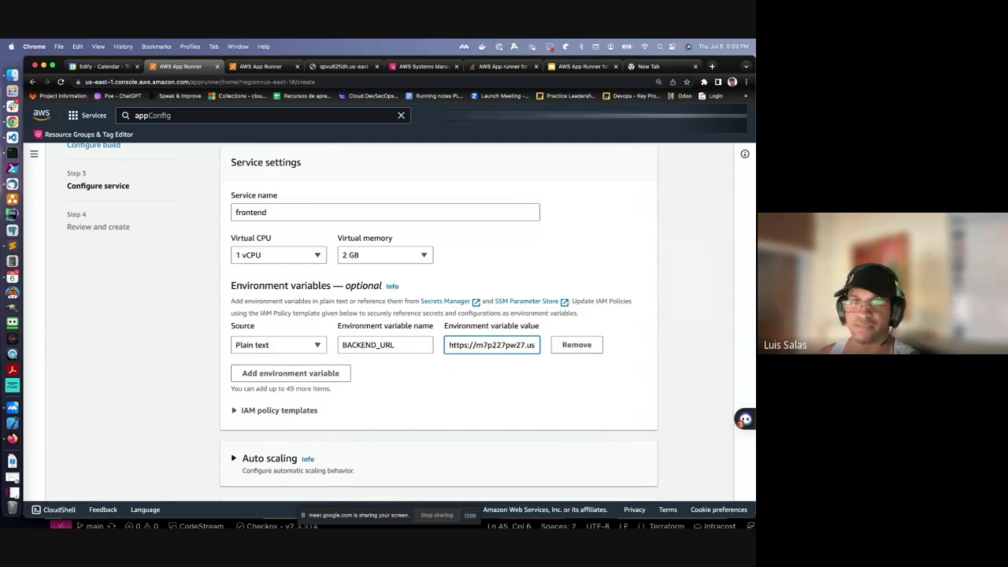
pyautogui.moveTo(475, 345); pyautogui.dragTo(449, 345)
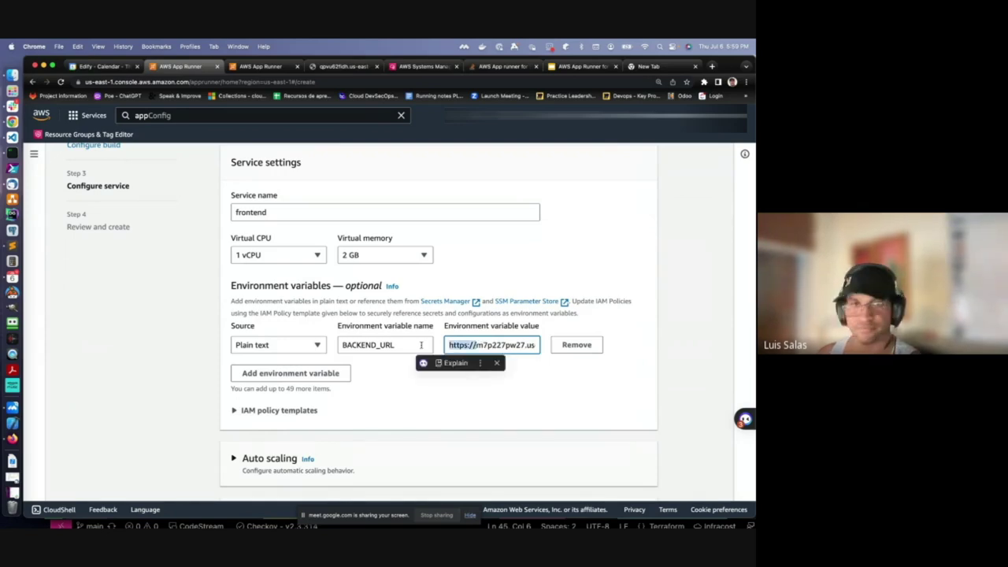
pyautogui.press('BackSpace')
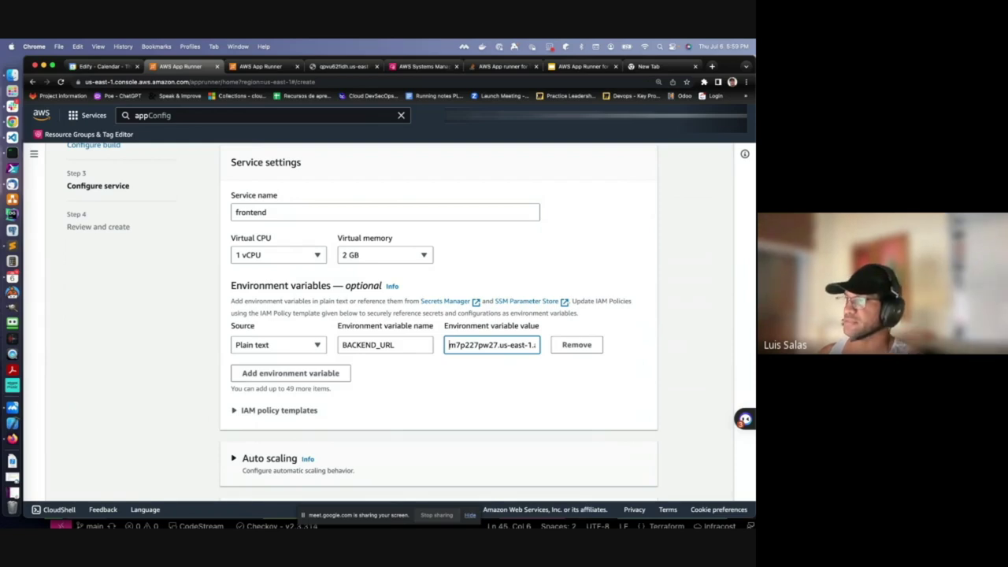
# In the frontend's networking settings, keep the public endpoint for incoming traffic and set outgoing traffic to Custom VPC.
pyautogui.scroll(-2, 262, 344)
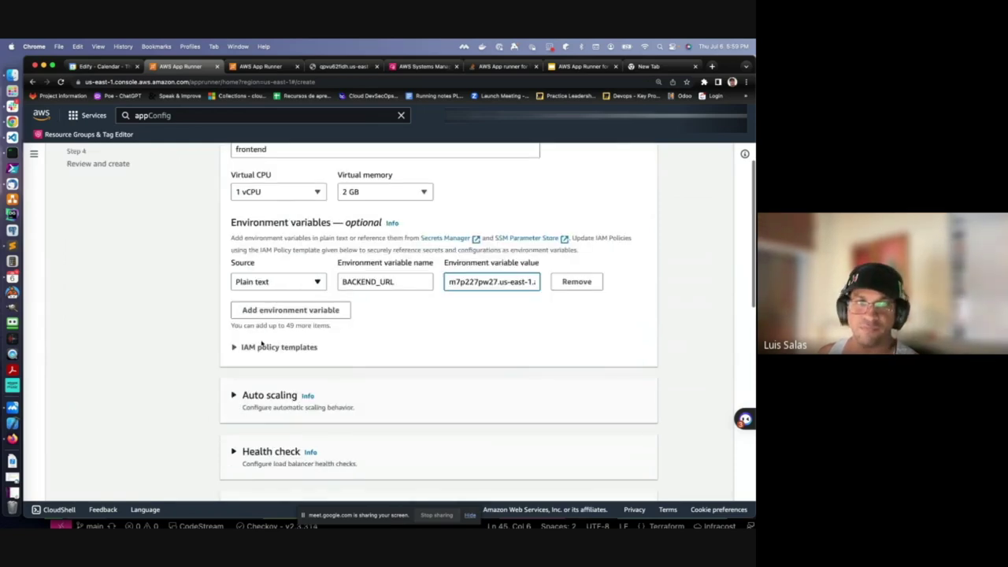
pyautogui.scroll(-7, 261, 344)
pyautogui.scroll(-8, 254, 326)
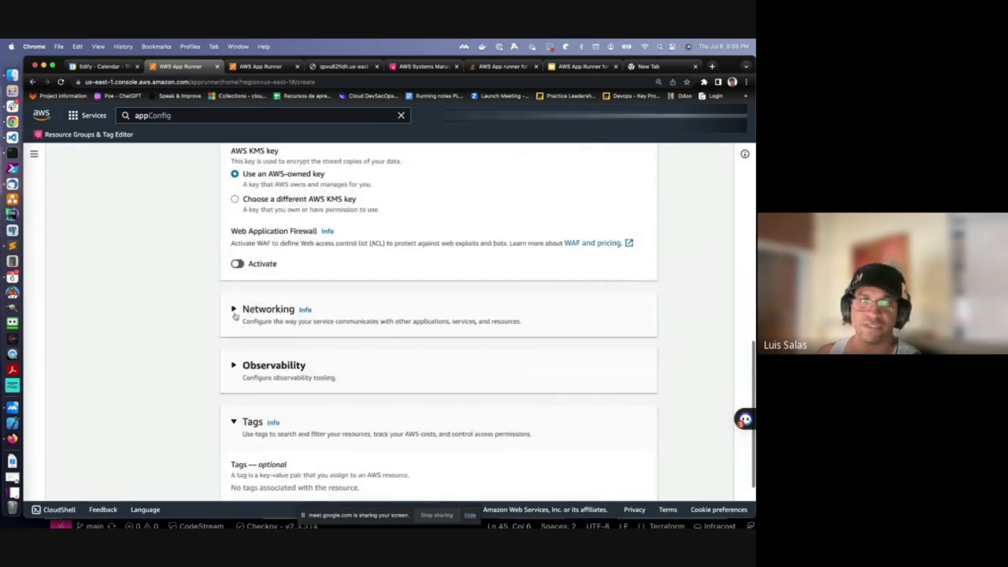
pyautogui.click(235, 312)
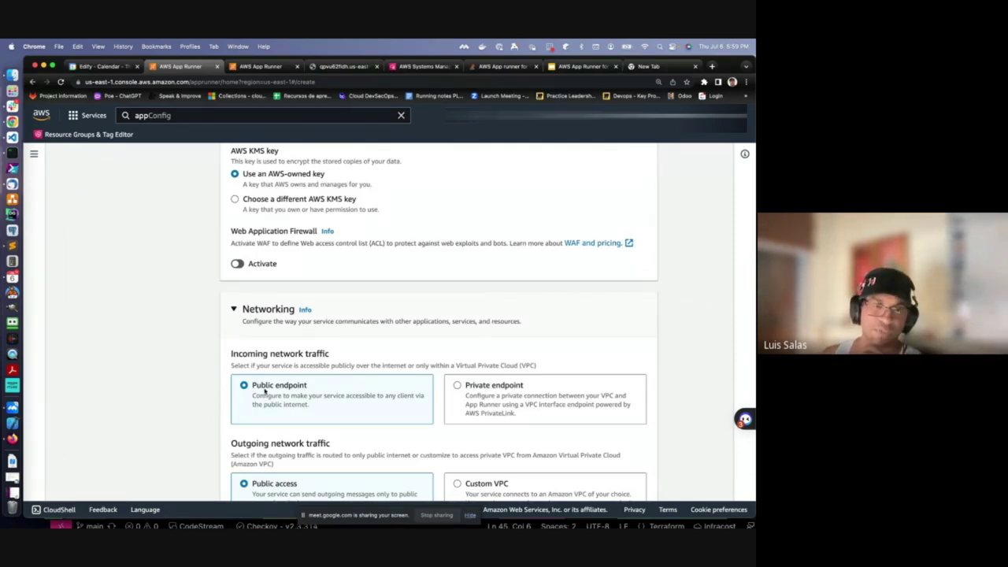
pyautogui.scroll(-1, 301, 396)
pyautogui.scroll(-3, 302, 396)
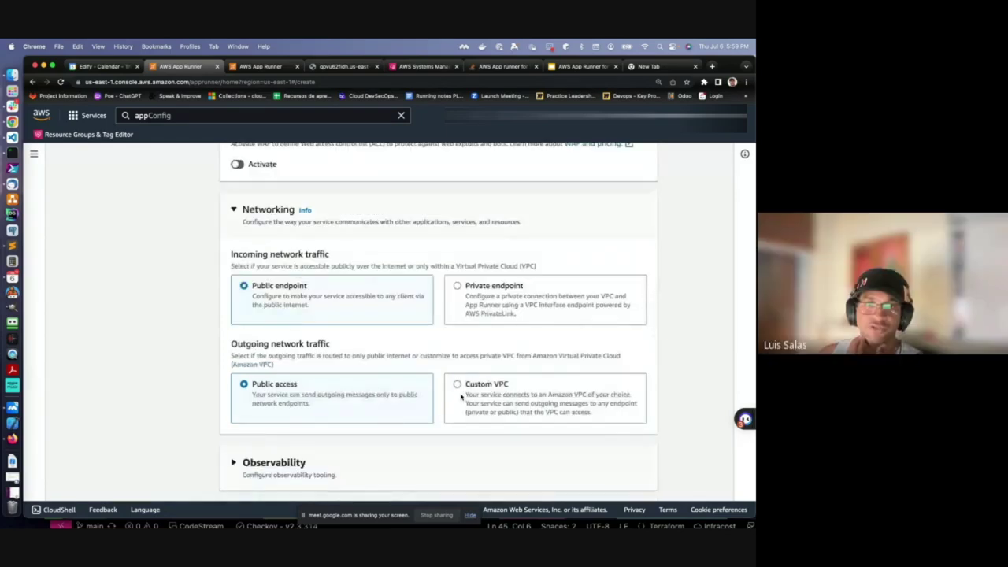
pyautogui.click(459, 385)
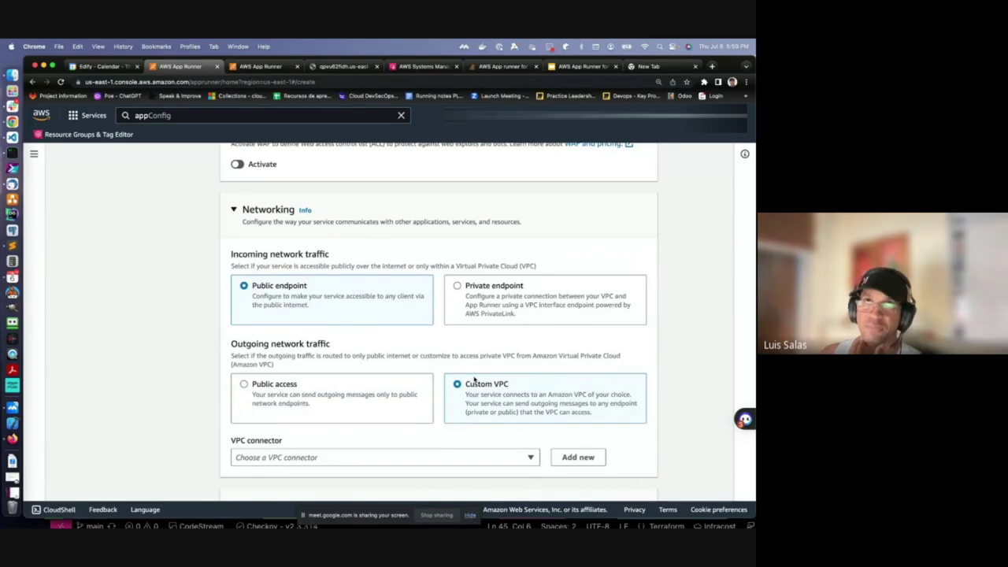
pyautogui.scroll(-1, 473, 379)
pyautogui.scroll(-1, 474, 380)
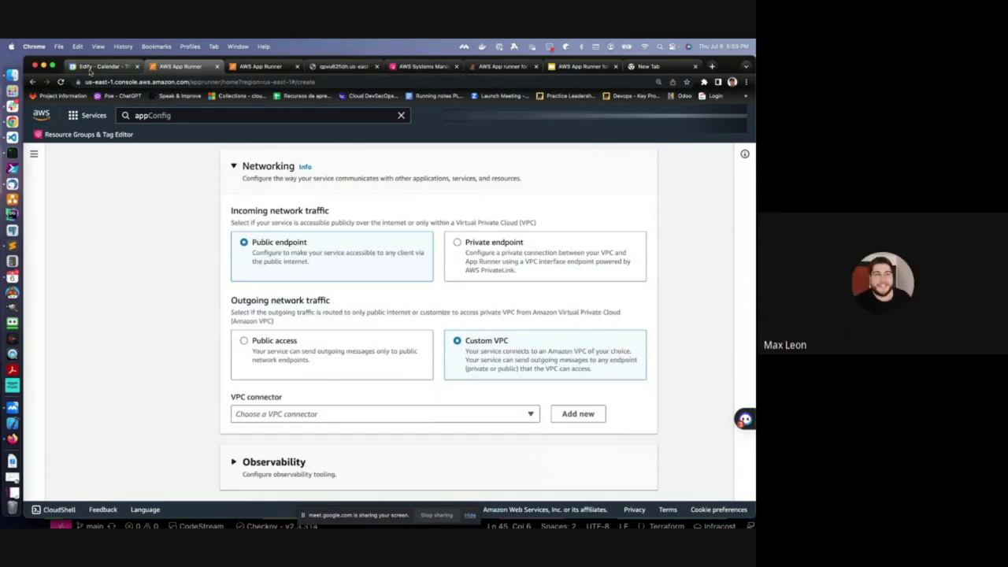
# Switch to the AWS App Runner for Full Stack presentation and examine the Lab 2 traffic diagram.
pyautogui.click(565, 70)
pyautogui.press('Down')
pyautogui.press('Up')
pyautogui.press('Down')
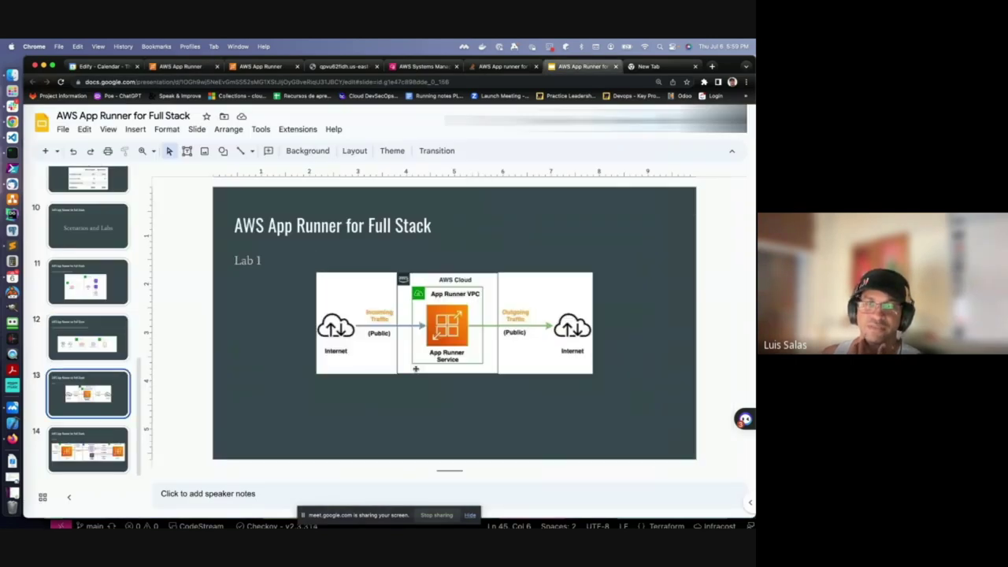
pyautogui.press('Down')
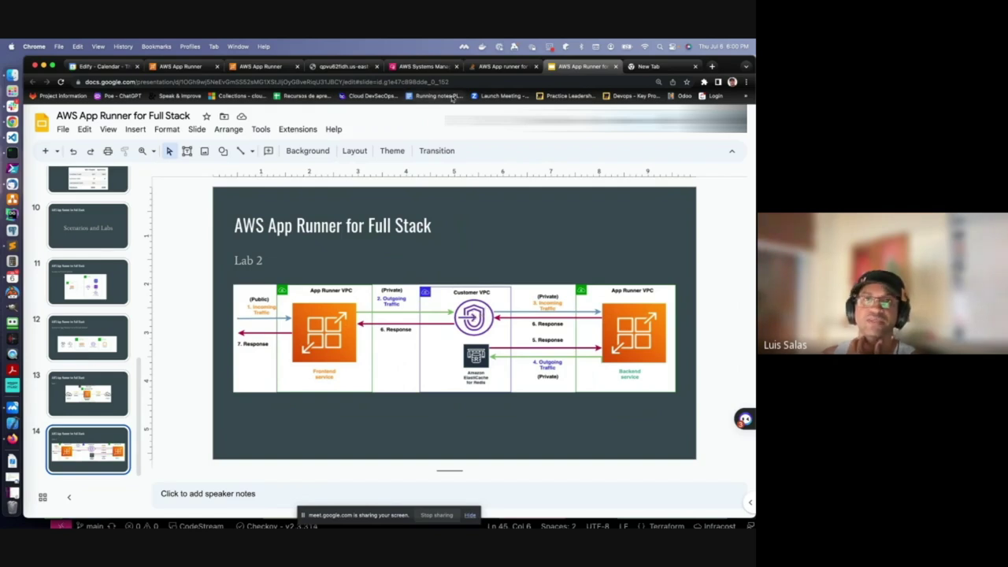
# Return to the frontend service form in App Runner, choose the redis3 VPC connector and check its VPC, subnets and security group.
pyautogui.click(181, 66)
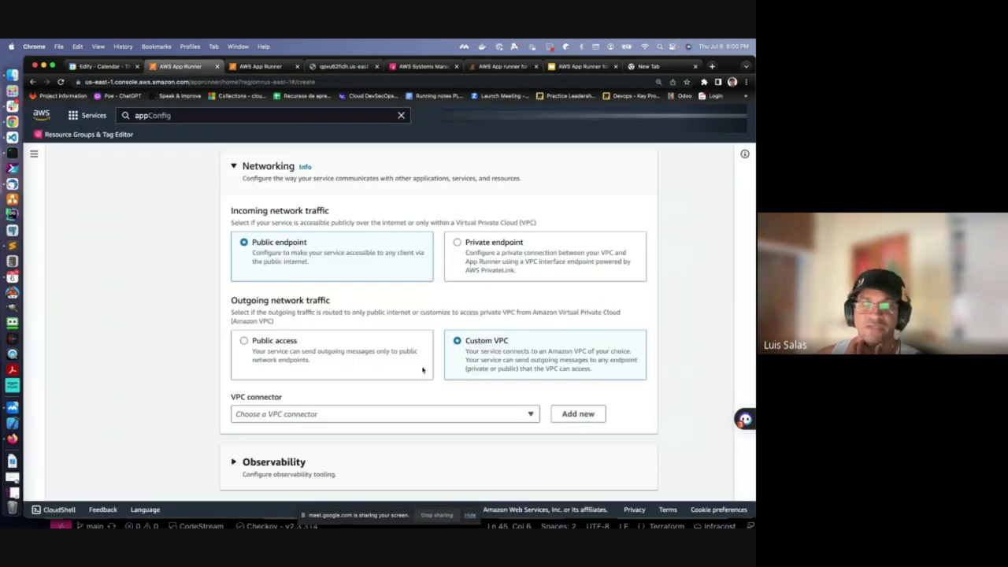
pyautogui.click(329, 417)
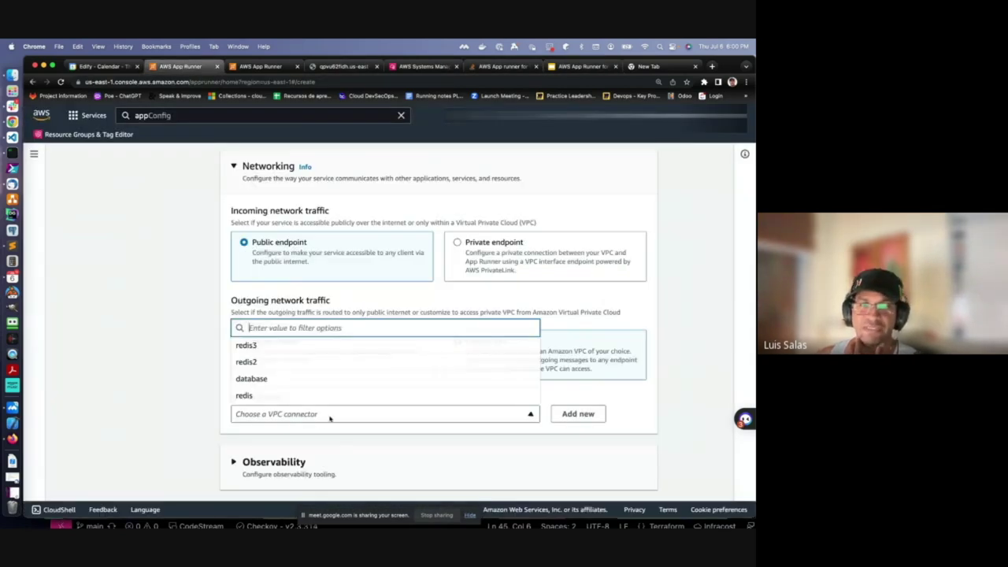
pyautogui.click(248, 347)
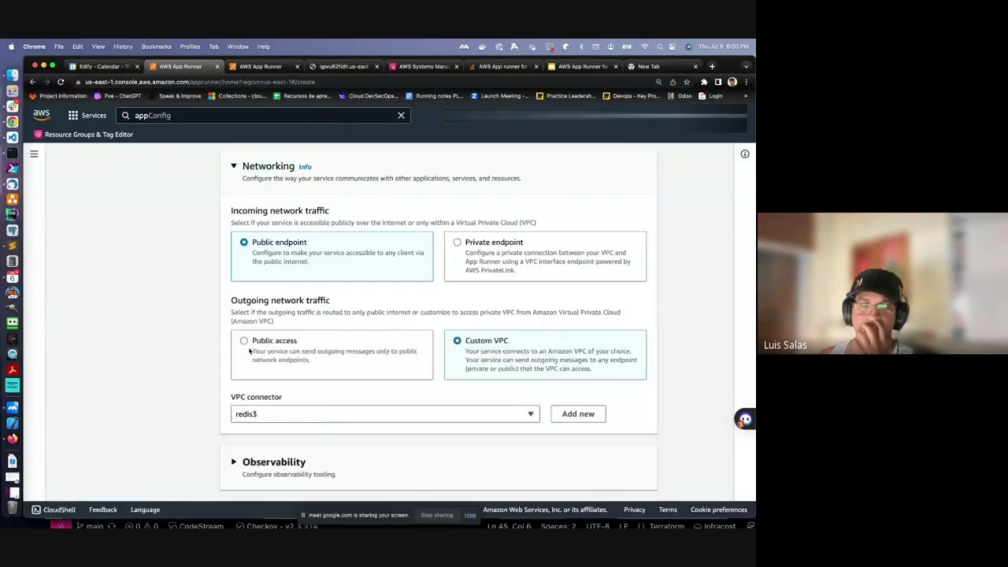
pyautogui.scroll(-5, 310, 354)
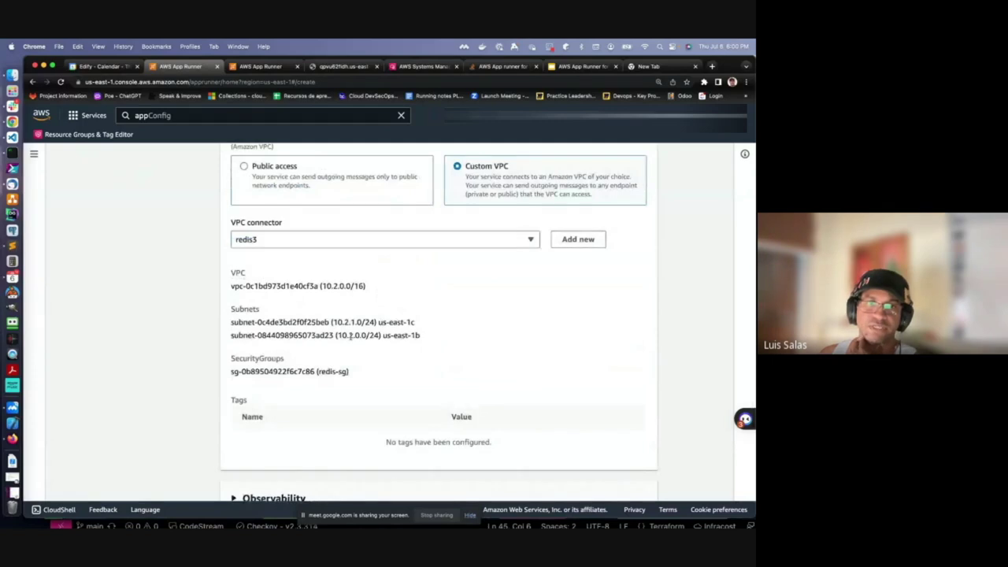
pyautogui.scroll(-6, 345, 384)
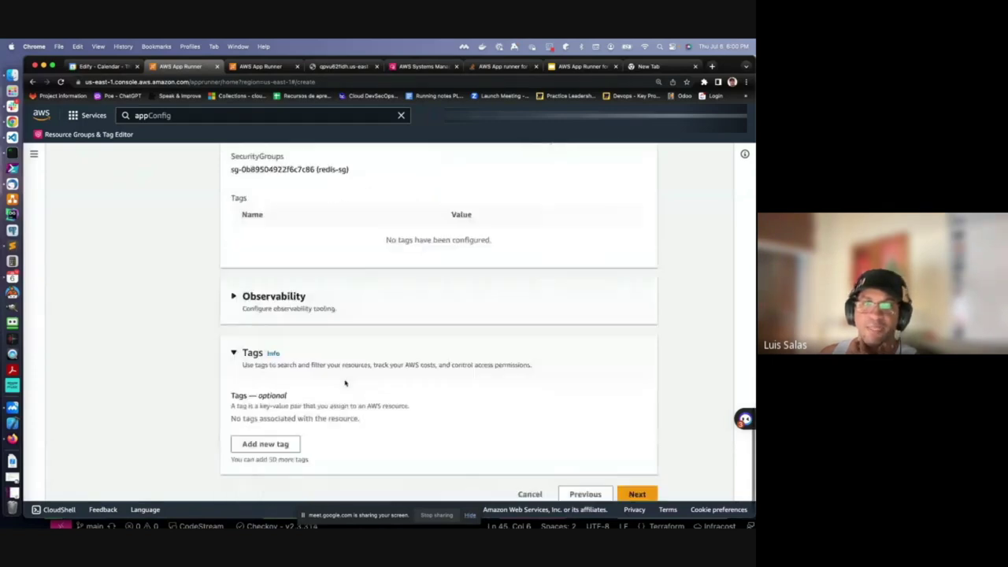
# Proceed to the review stage, look through the configured settings and create the frontend service.
pyautogui.click(639, 481)
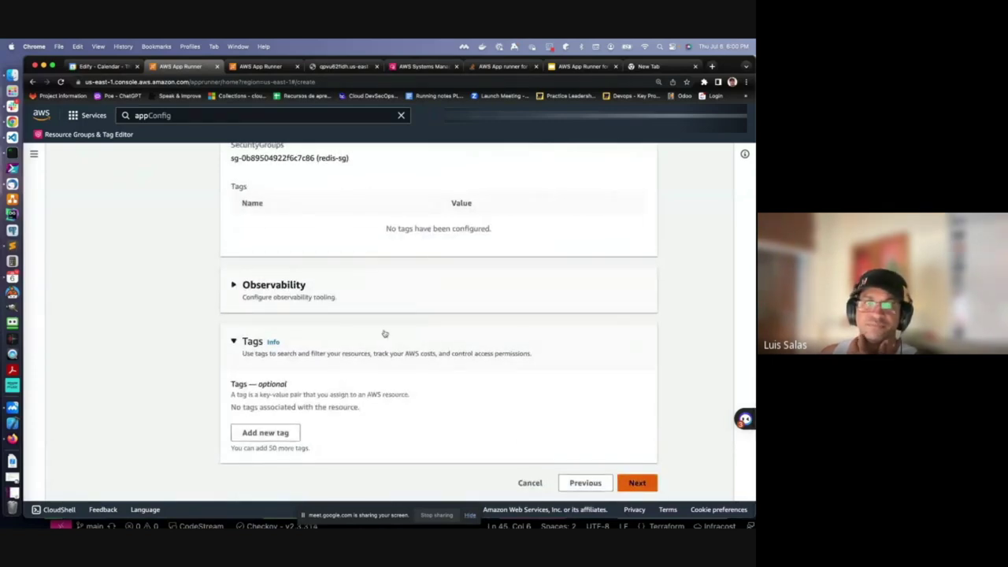
pyautogui.scroll(-20, 370, 325)
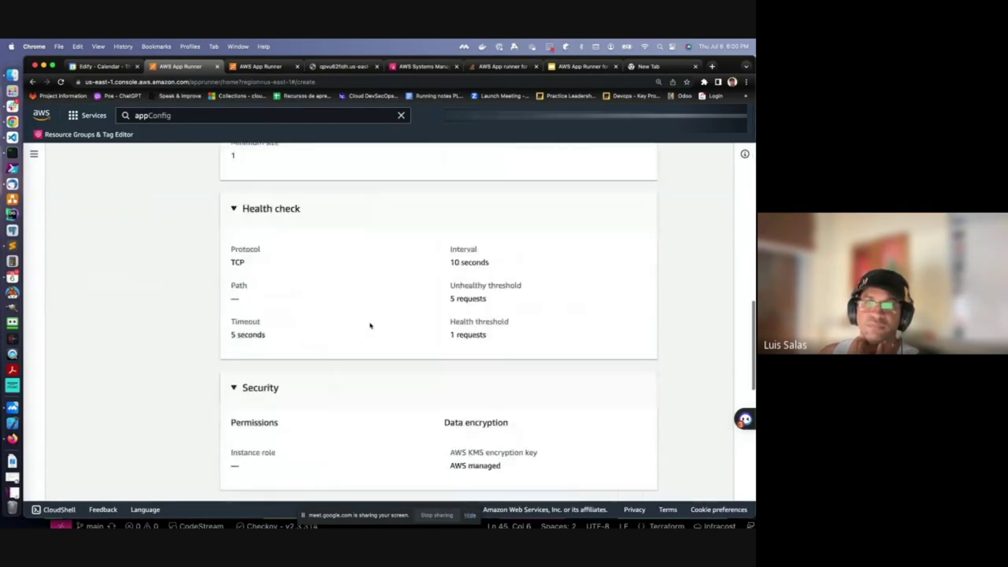
pyautogui.click(615, 481)
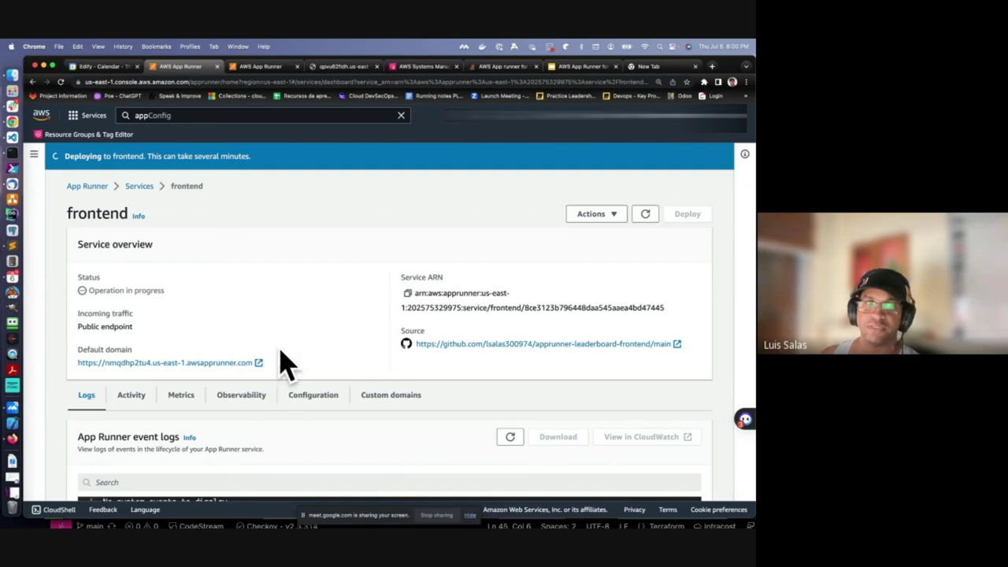
# Return to the refreshed services list, open the backend service and examine its event and deployment logs.
pyautogui.click(138, 187)
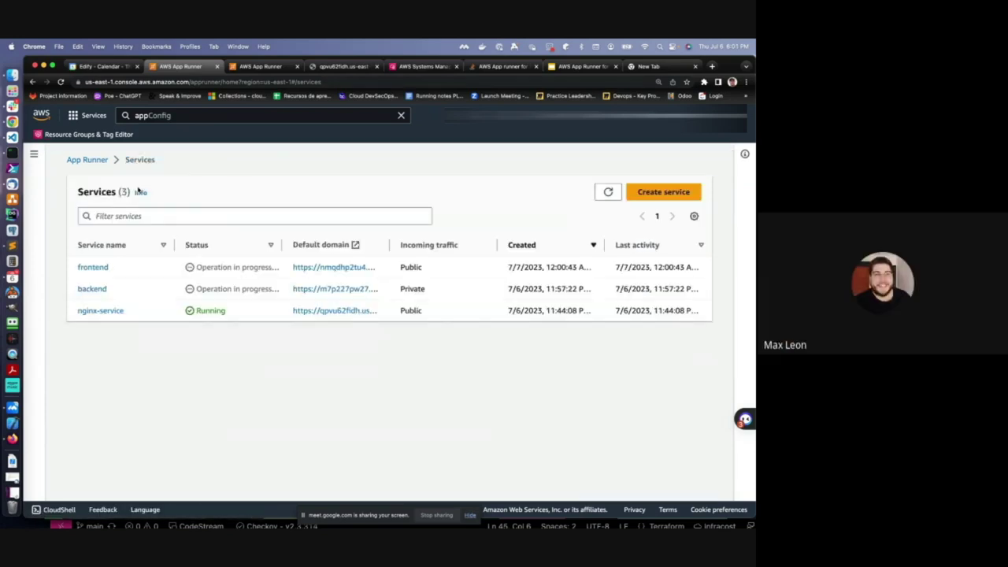
pyautogui.click(606, 191)
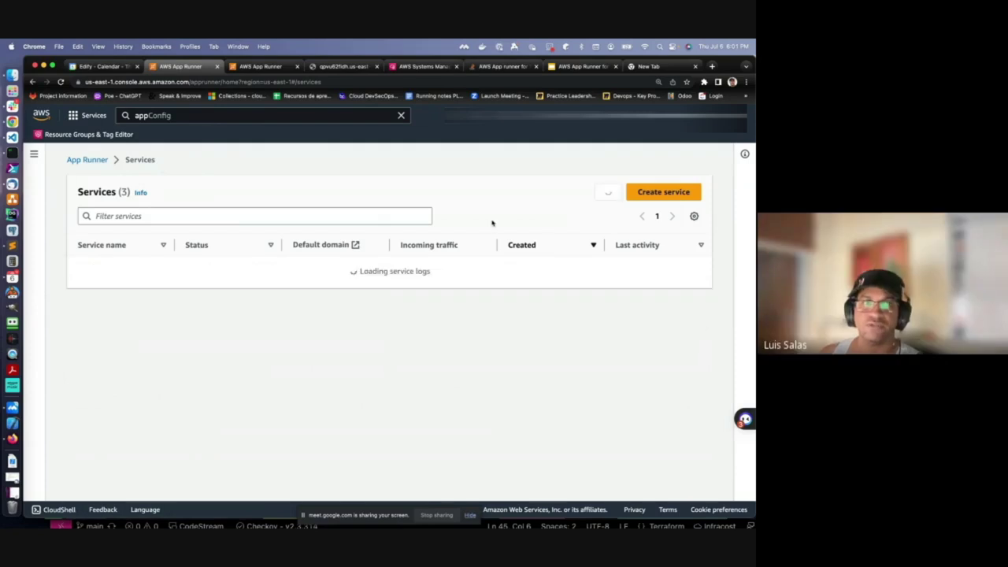
pyautogui.click(97, 291)
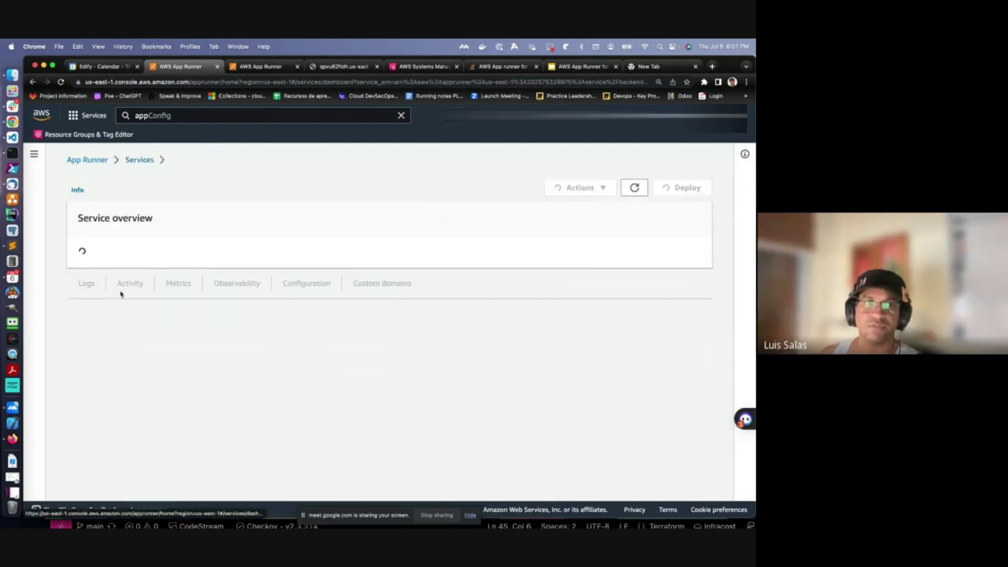
pyautogui.scroll(-10, 389, 289)
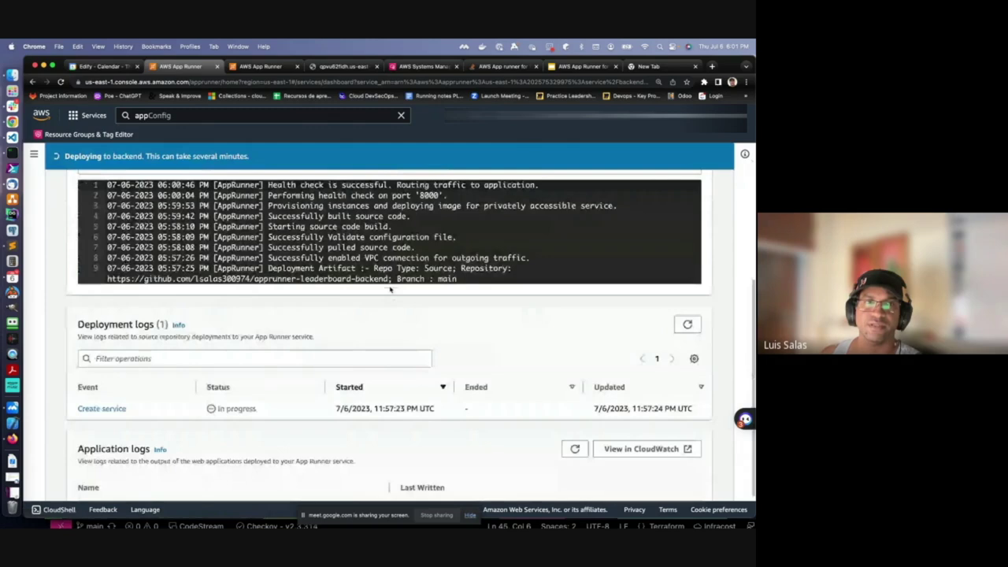
pyautogui.scroll(1, 389, 289)
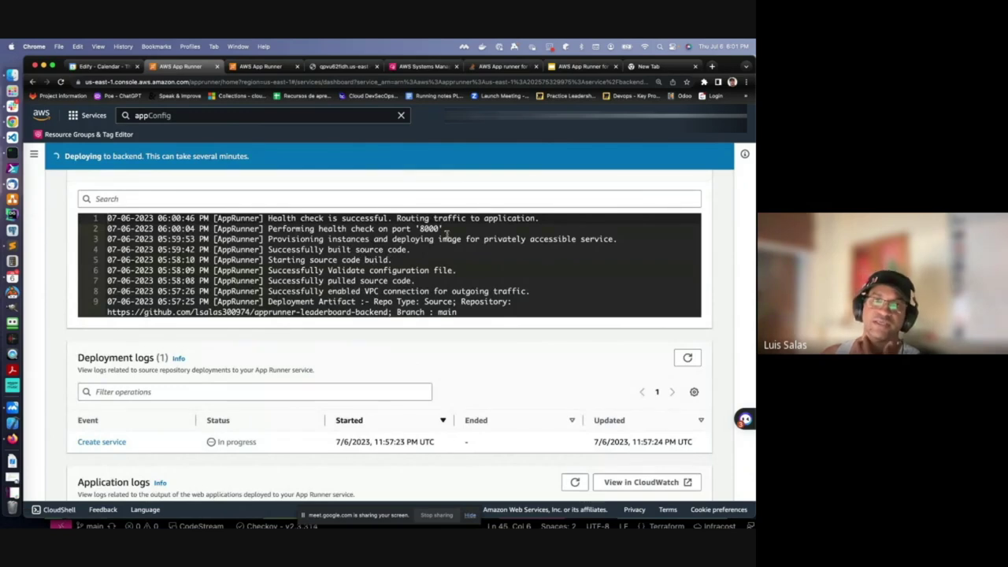
# Examine the backend's event logs, highlighting the port 8000 health check entry, and refresh its deployment logs.
pyautogui.moveTo(447, 229); pyautogui.dragTo(267, 228)
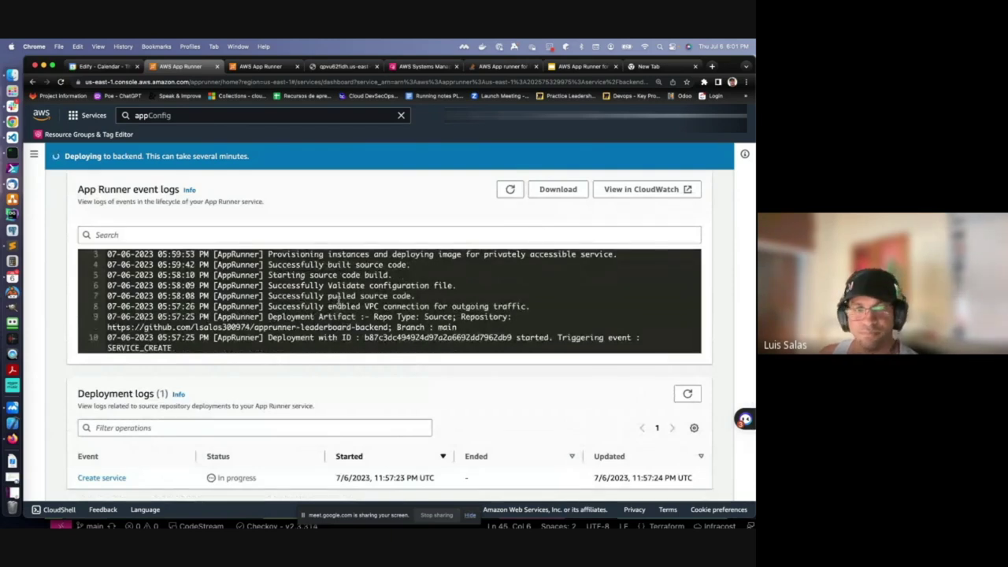
pyautogui.scroll(-3, 338, 301)
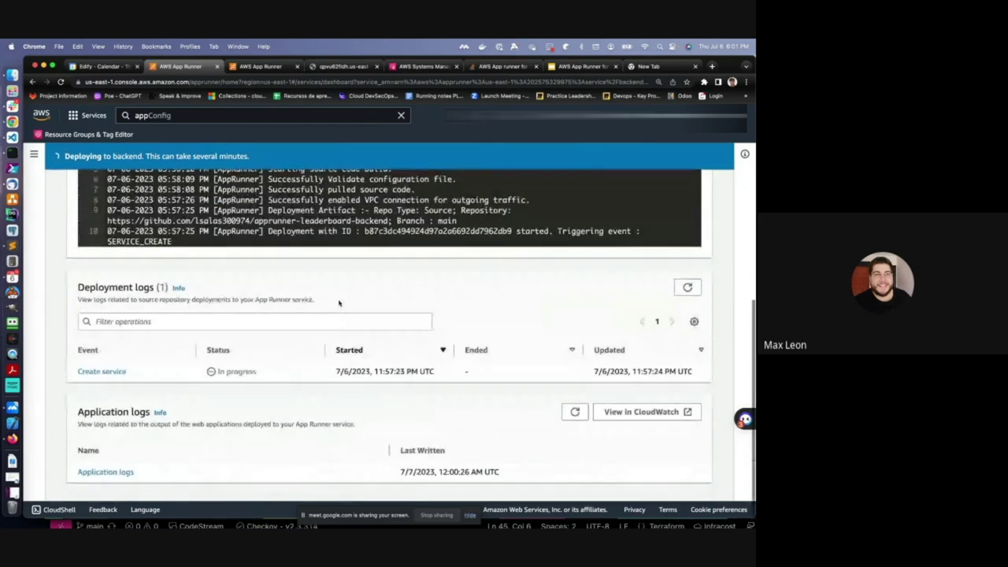
pyautogui.scroll(2, 338, 303)
pyautogui.scroll(1, 340, 302)
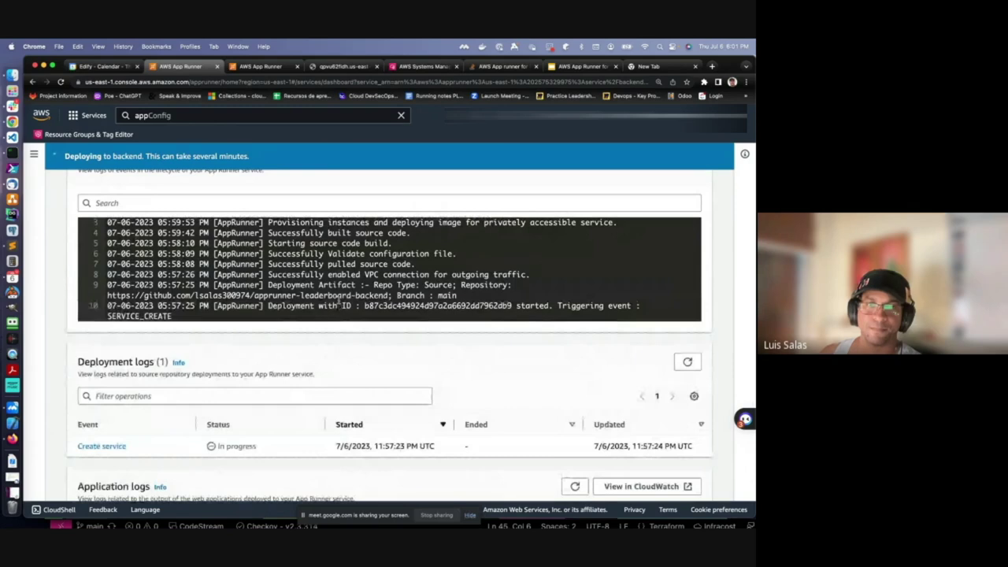
pyautogui.click(681, 363)
pyautogui.click(681, 363)
pyautogui.scroll(3, 218, 351)
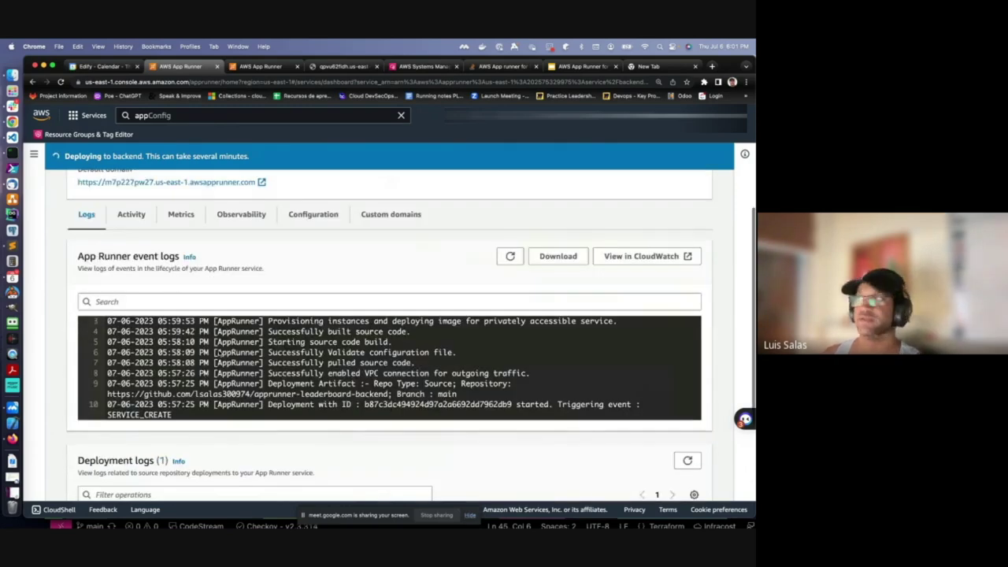
pyautogui.scroll(3, 219, 353)
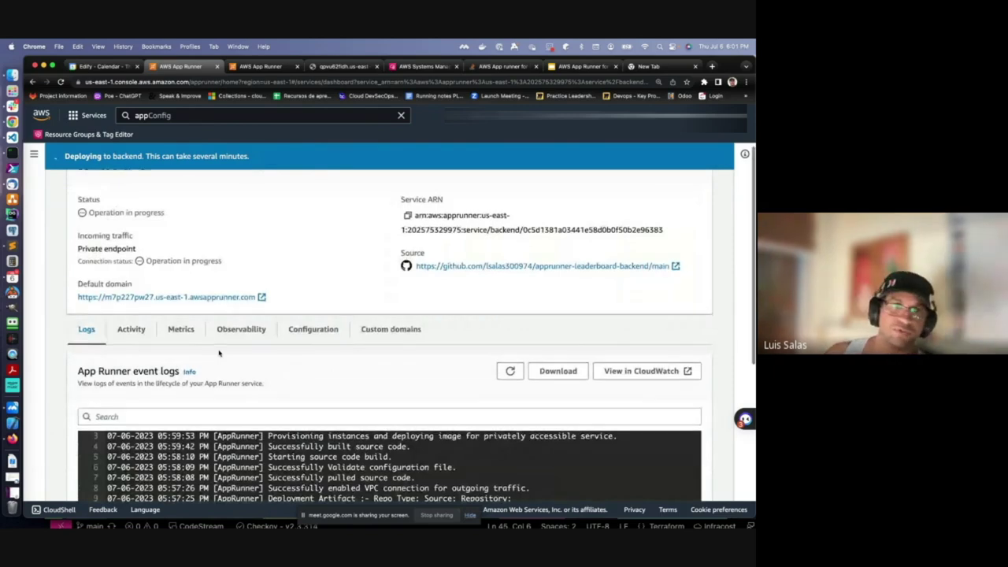
pyautogui.scroll(2, 218, 352)
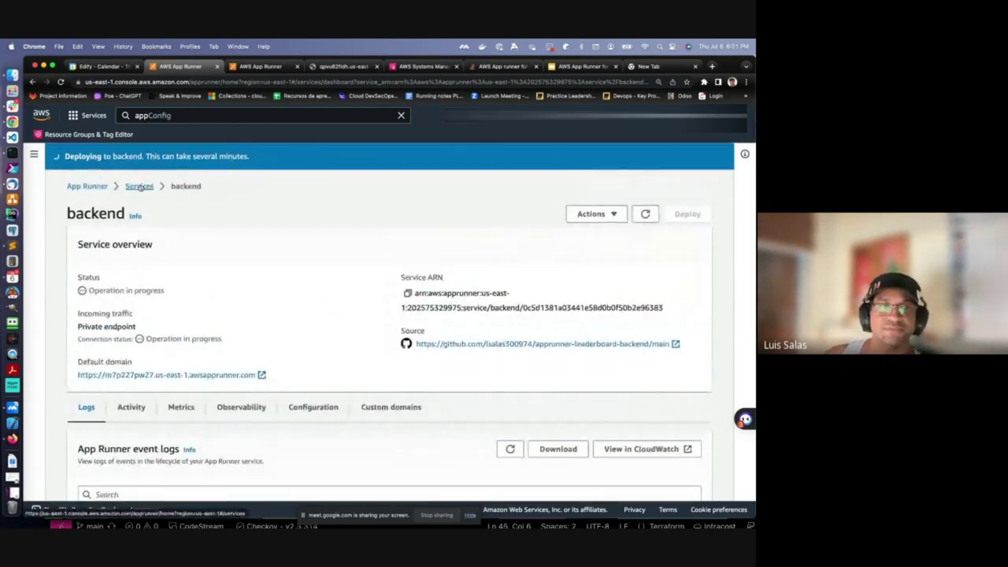
# Recheck the backend's refreshed event and deployment logs, and switch to the Lab 2 diagram in the AWS App Runner for Full Stack presentation.
pyautogui.scroll(-3, 418, 361)
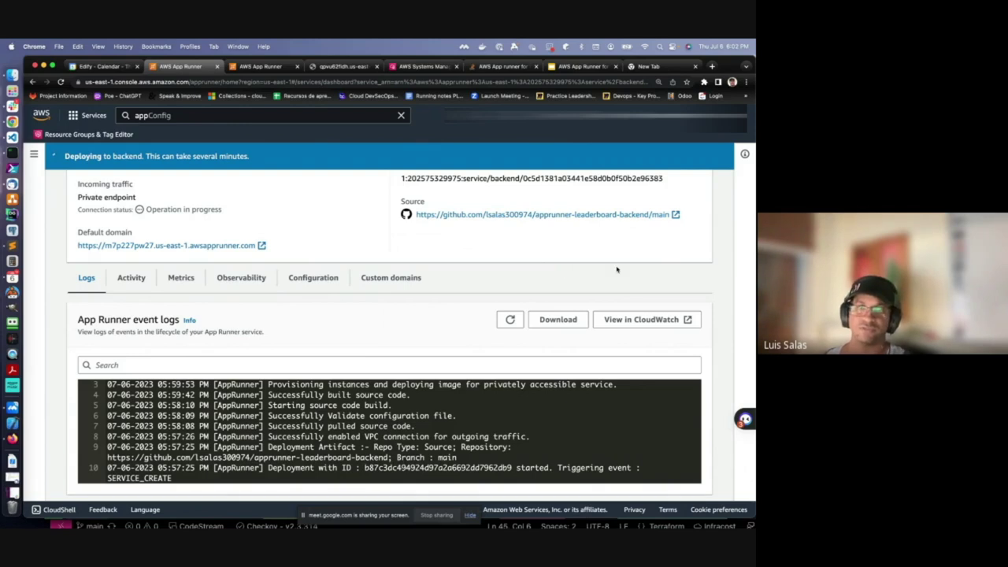
pyautogui.scroll(-3, 563, 268)
pyautogui.scroll(-4, 563, 268)
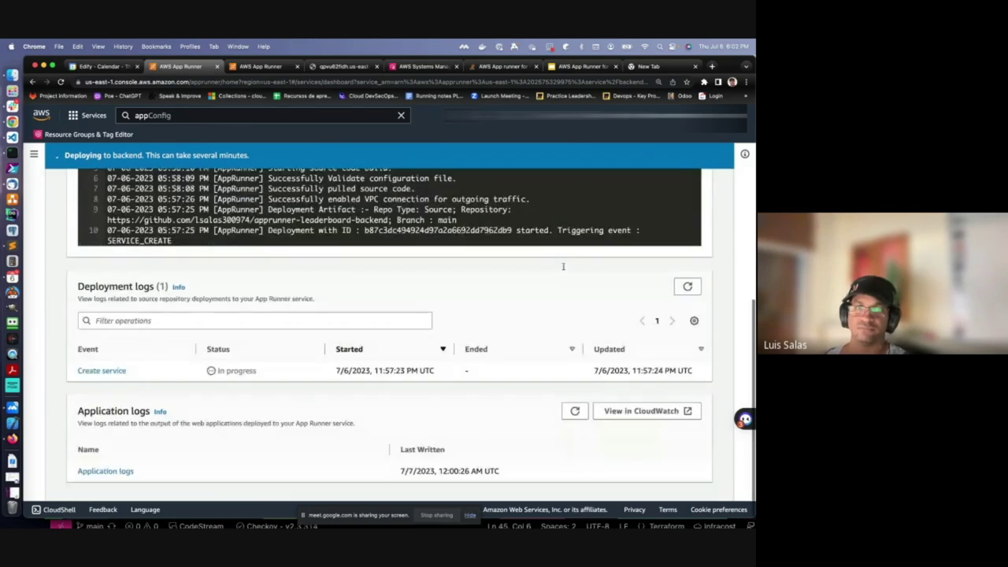
pyautogui.scroll(3, 561, 266)
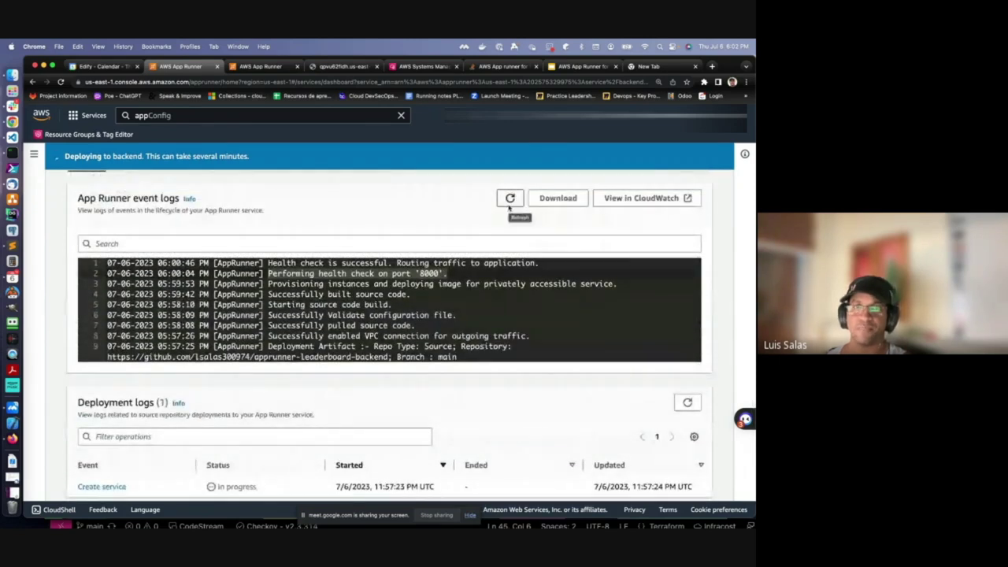
pyautogui.click(509, 205)
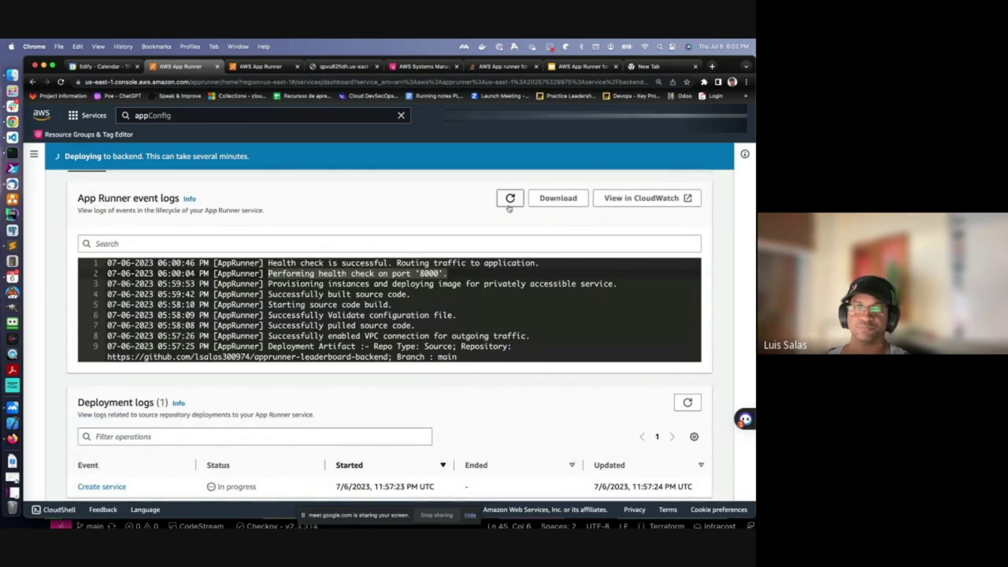
pyautogui.click(686, 404)
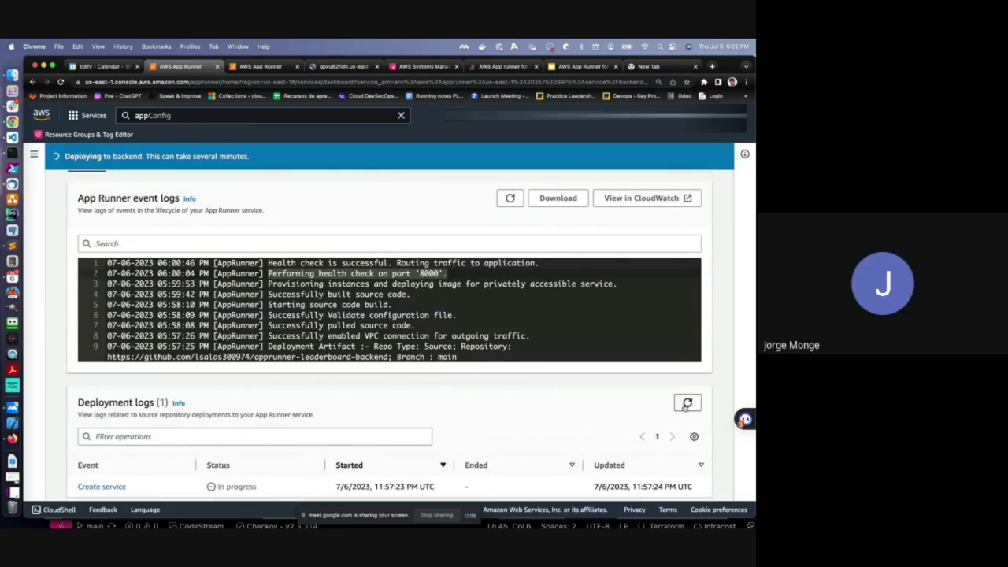
pyautogui.click(686, 404)
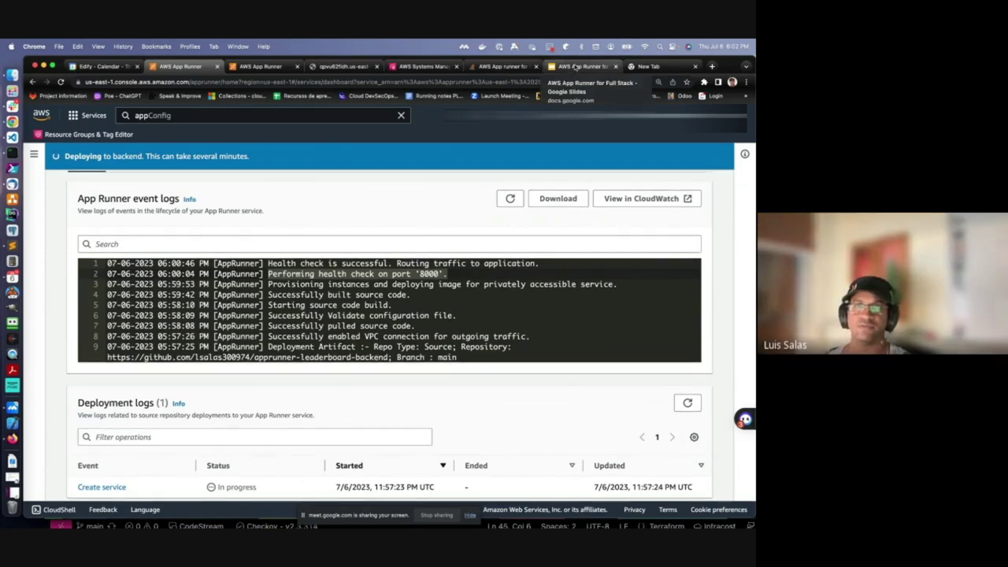
pyautogui.click(573, 68)
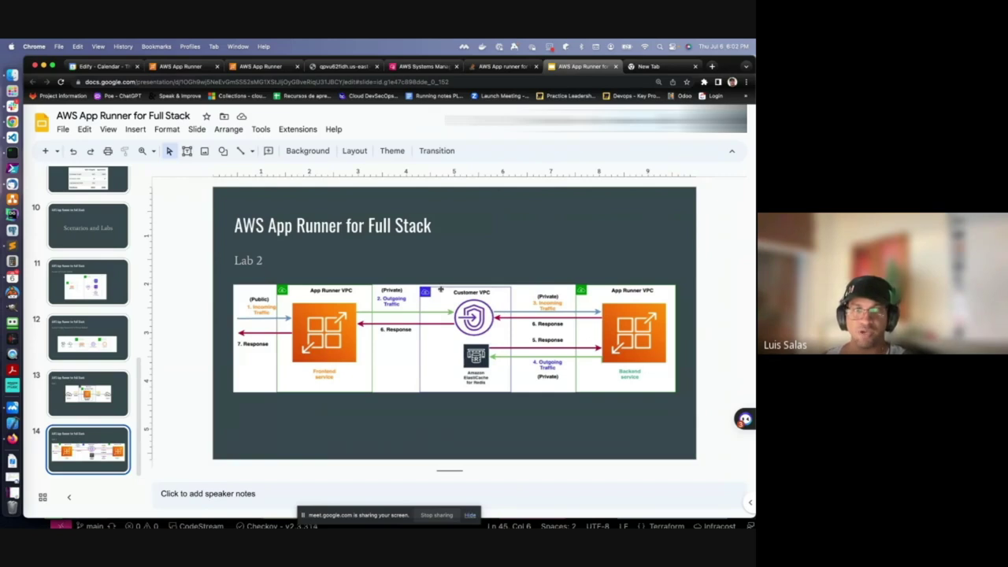
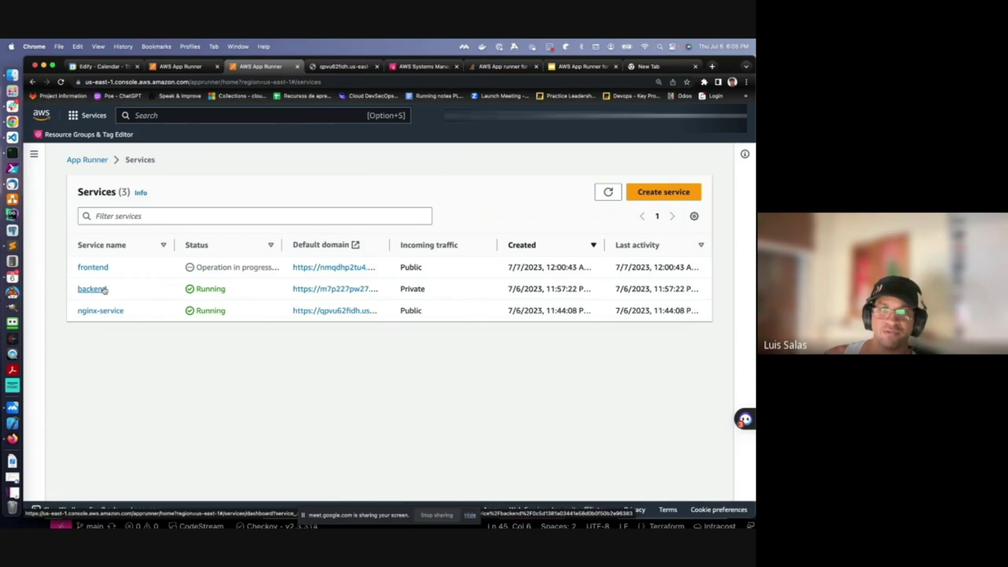
# Open the backend service from the App Runner services list and examine its source, build, service, health check and networking configuration.
pyautogui.click(104, 291)
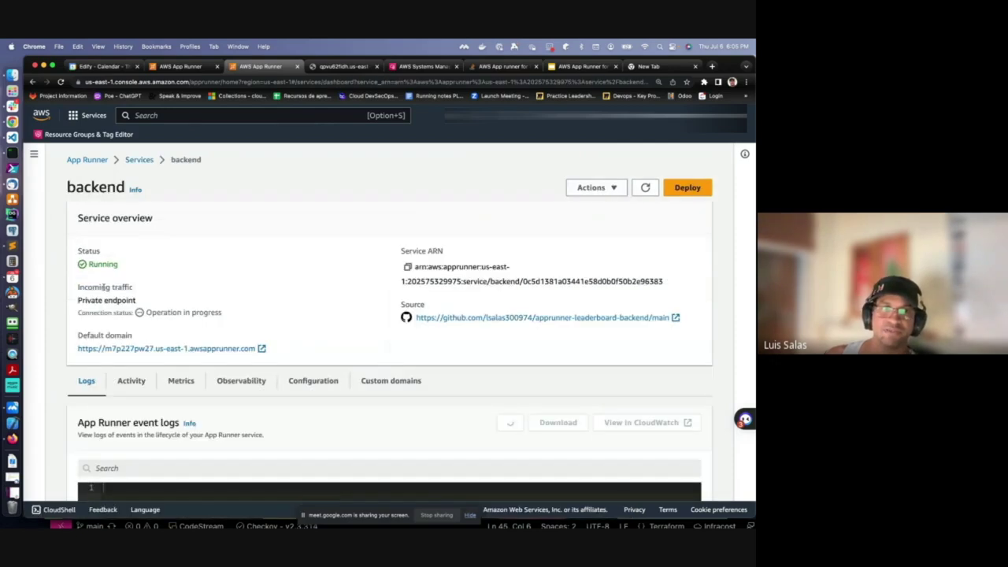
pyautogui.scroll(-2, 228, 297)
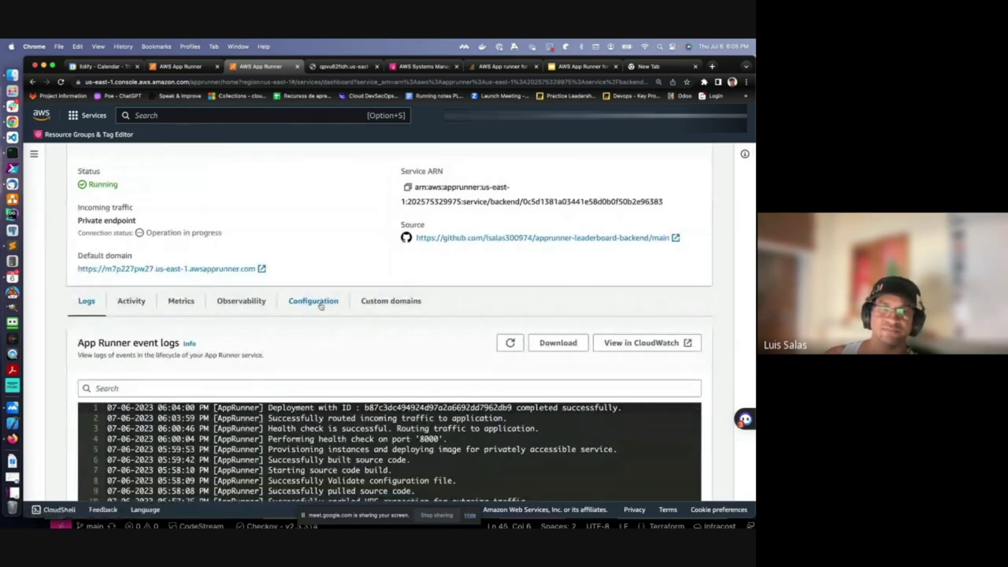
pyautogui.click(312, 301)
pyautogui.scroll(-4, 320, 306)
pyautogui.scroll(-8, 322, 306)
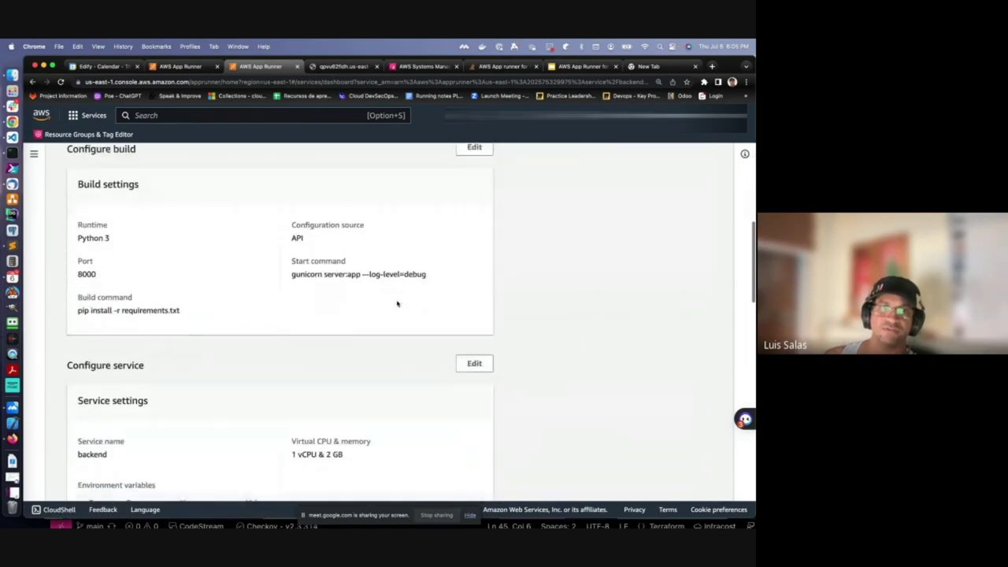
pyautogui.scroll(-6, 397, 303)
pyautogui.scroll(1, 404, 266)
pyautogui.scroll(-8, 405, 268)
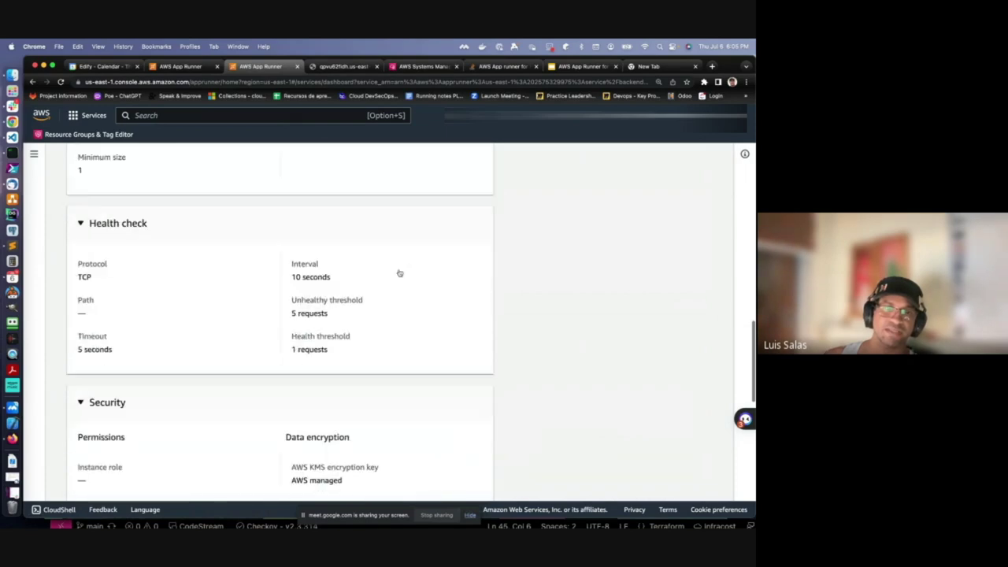
pyautogui.scroll(-3, 399, 272)
pyautogui.scroll(-5, 399, 272)
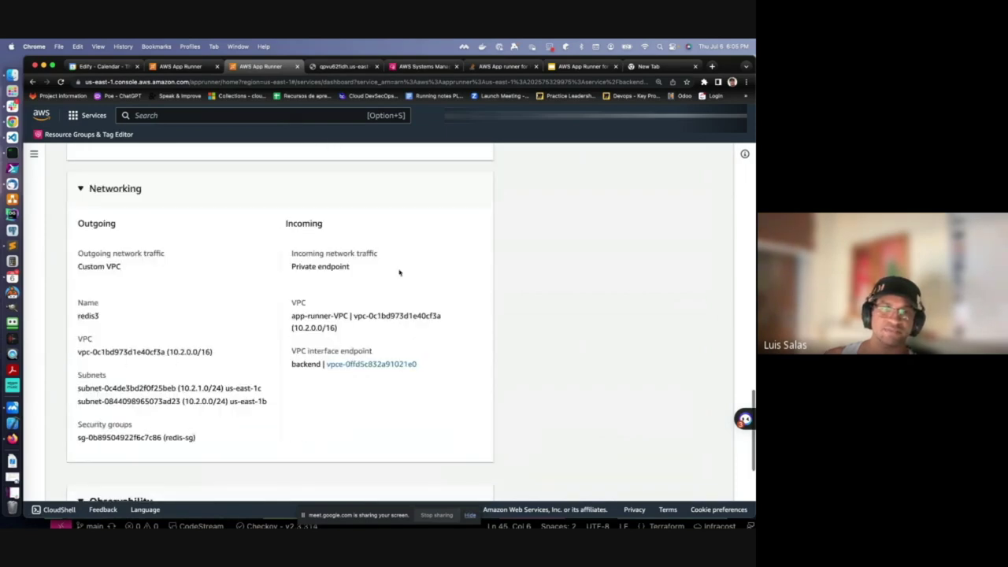
pyautogui.scroll(-6, 399, 273)
pyautogui.scroll(15, 399, 272)
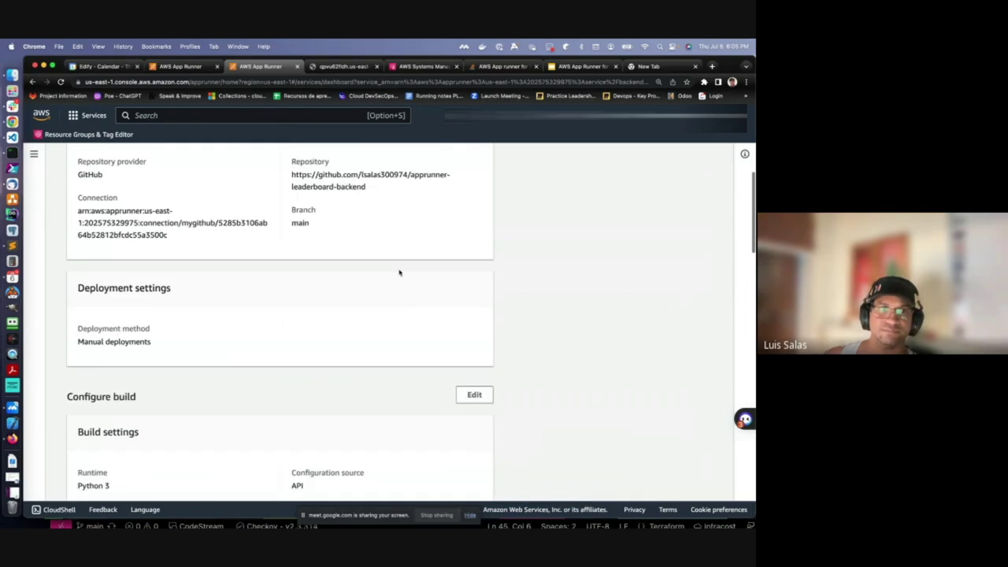
pyautogui.scroll(6, 399, 272)
pyautogui.scroll(-4, 378, 272)
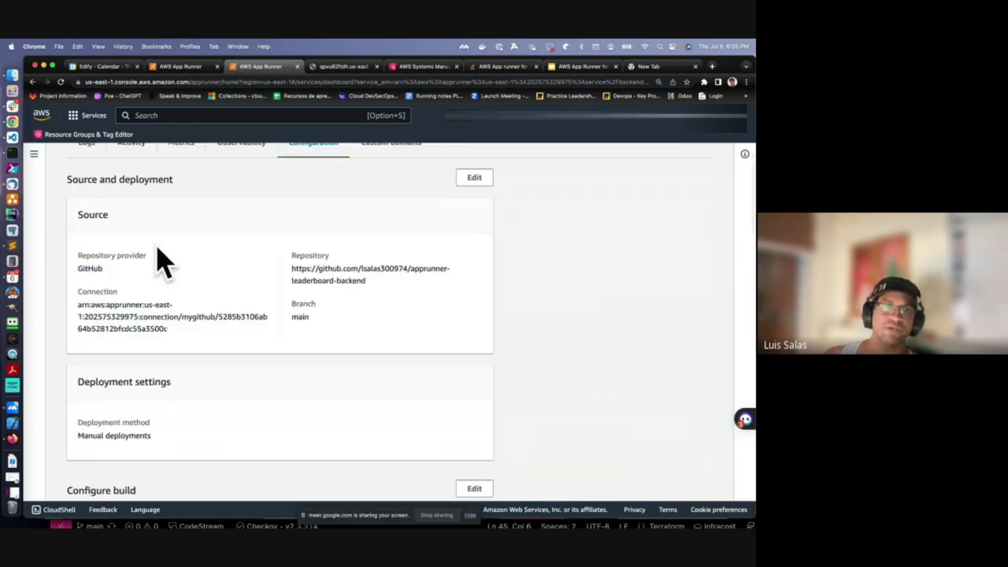
# Open the backend's source and deployment settings for editing, inspect the branch choices and edits summary, and cancel without saving.
pyautogui.click(474, 178)
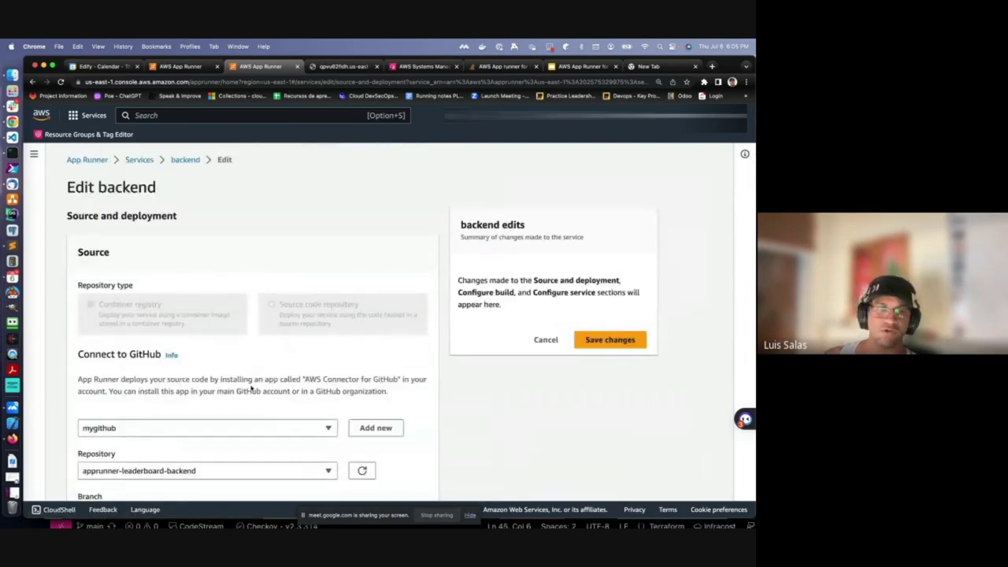
pyautogui.scroll(-4, 274, 324)
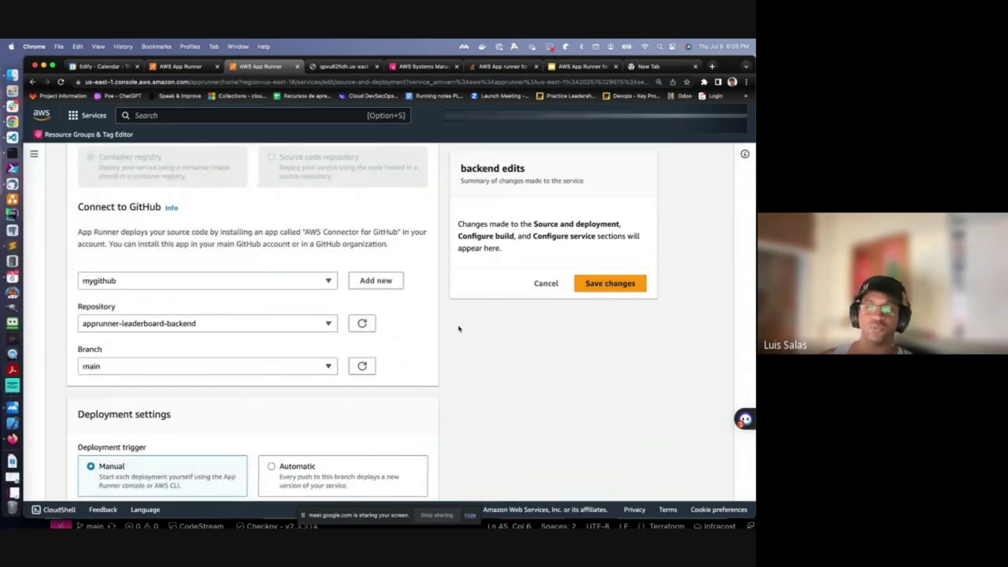
pyautogui.click(328, 366)
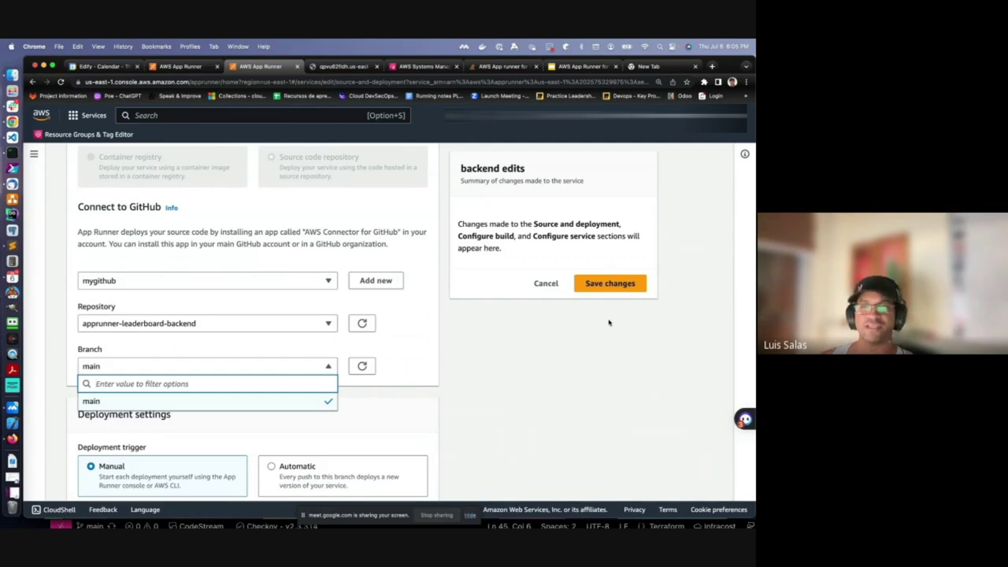
pyautogui.click(544, 336)
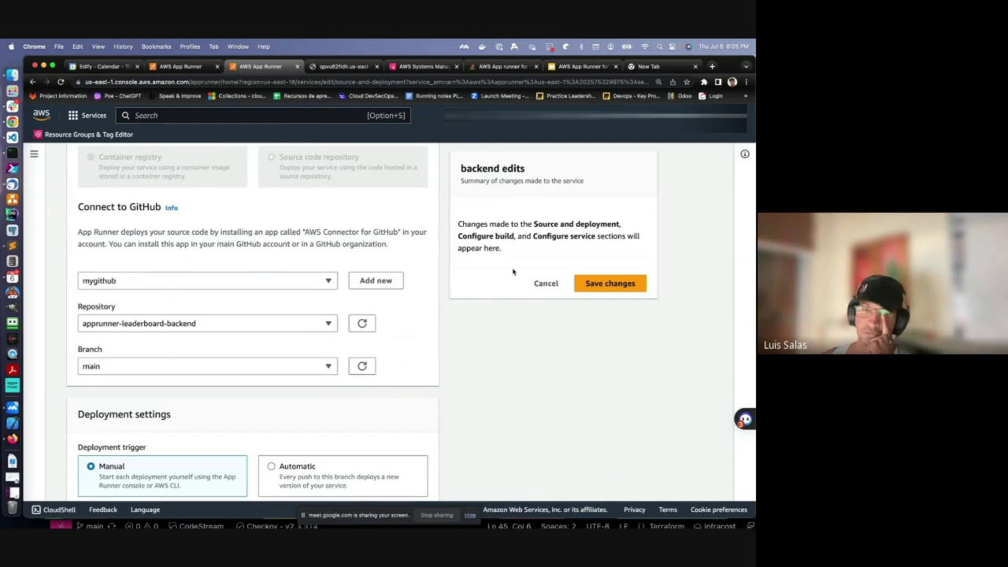
pyautogui.moveTo(459, 224); pyautogui.dragTo(624, 226)
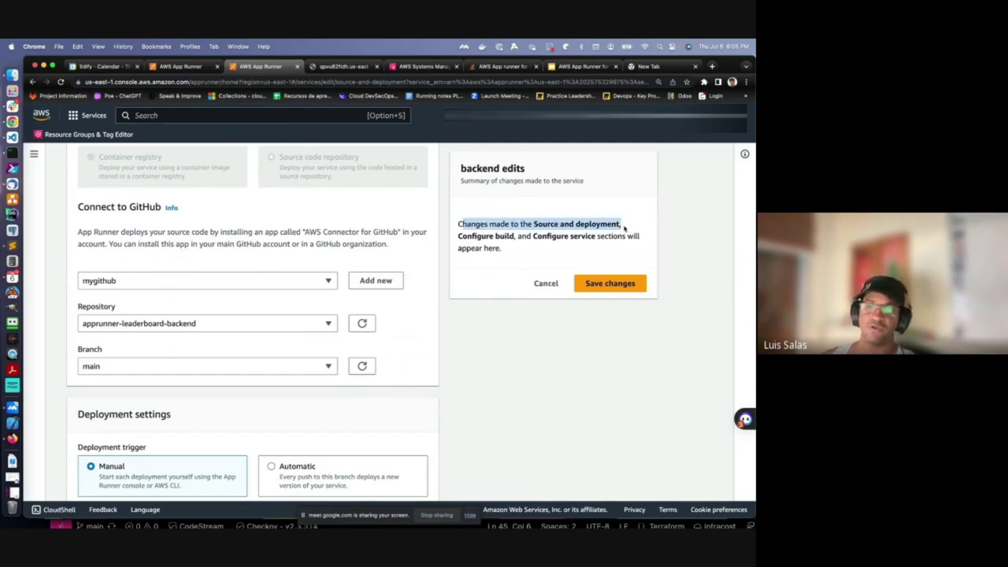
pyautogui.click(553, 345)
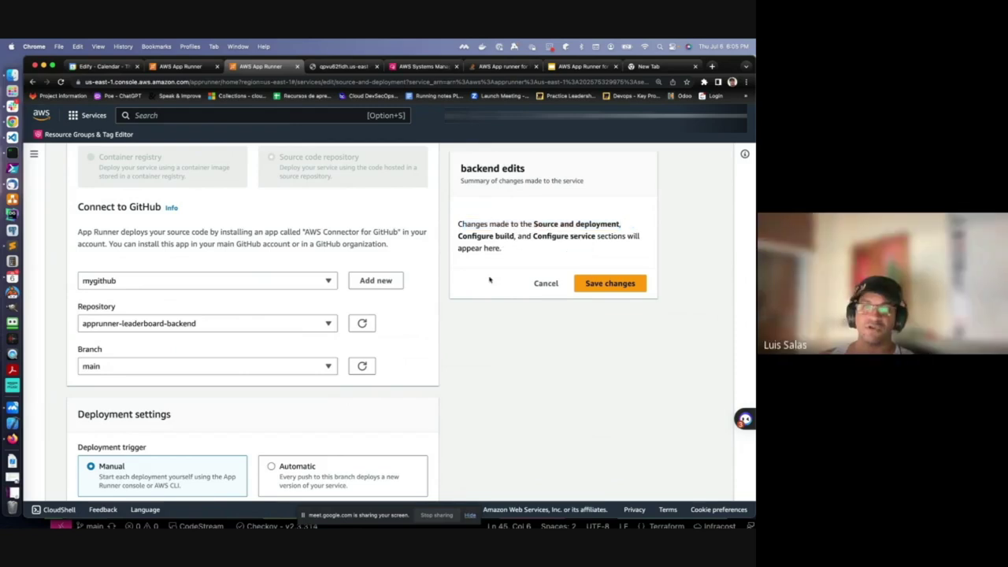
pyautogui.click(545, 284)
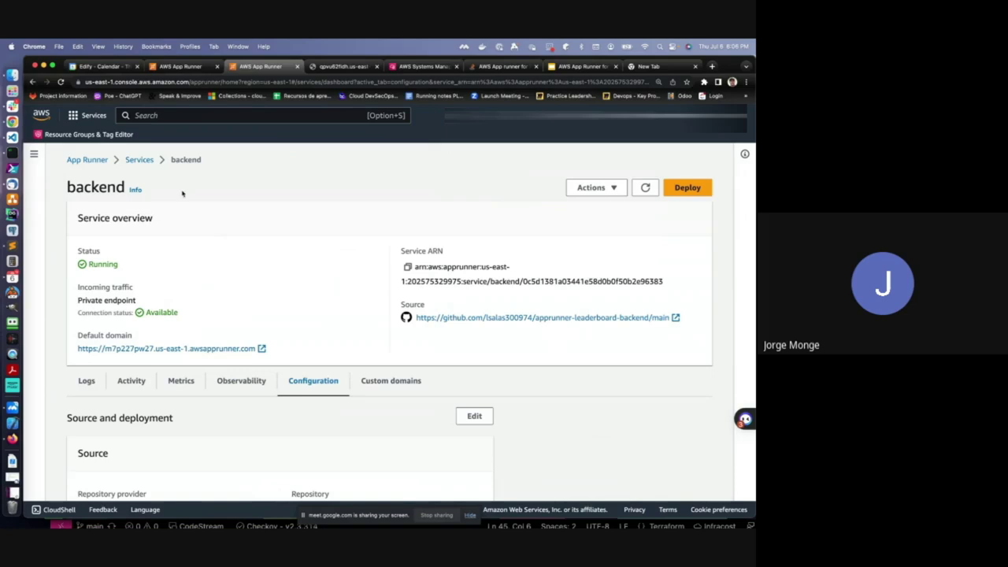
# Return to the App Runner services list and open the frontend service's default domain.
pyautogui.scroll(-1, 153, 177)
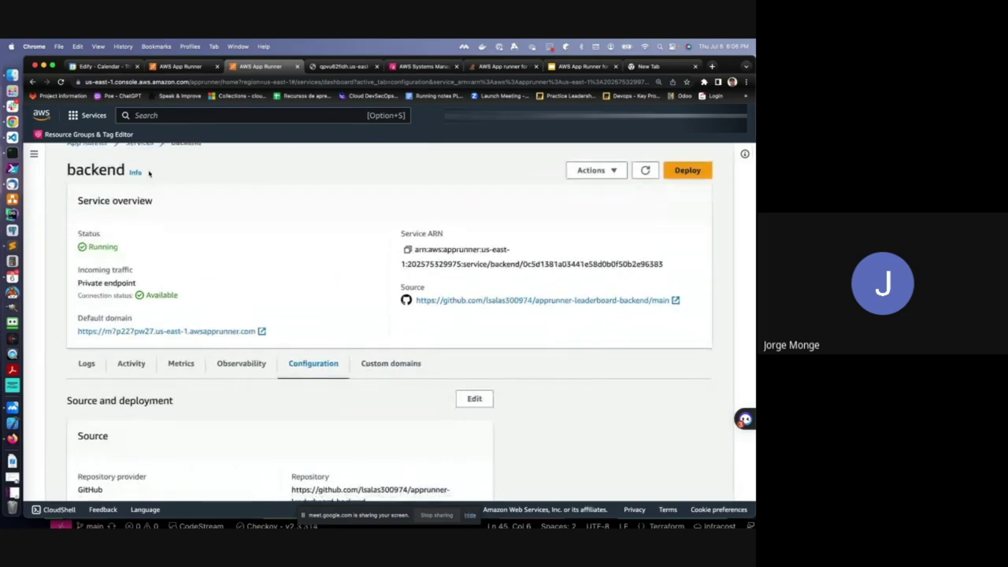
pyautogui.scroll(1, 134, 167)
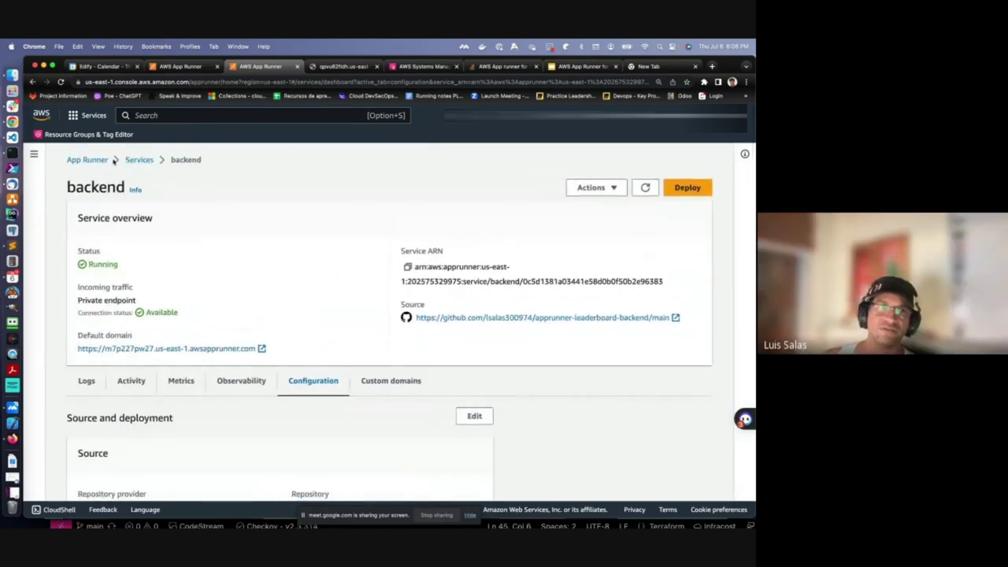
pyautogui.click(129, 160)
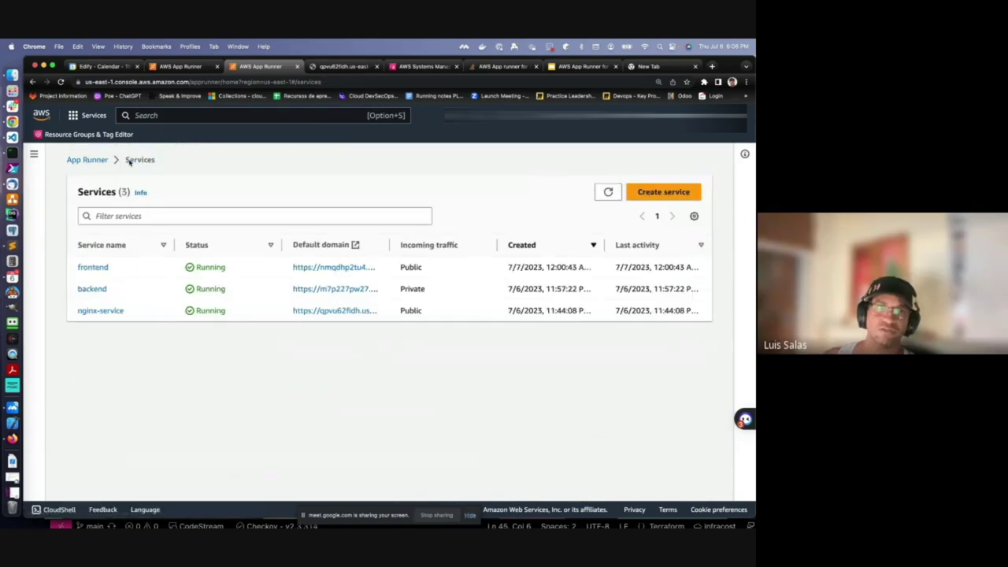
pyautogui.click(330, 269)
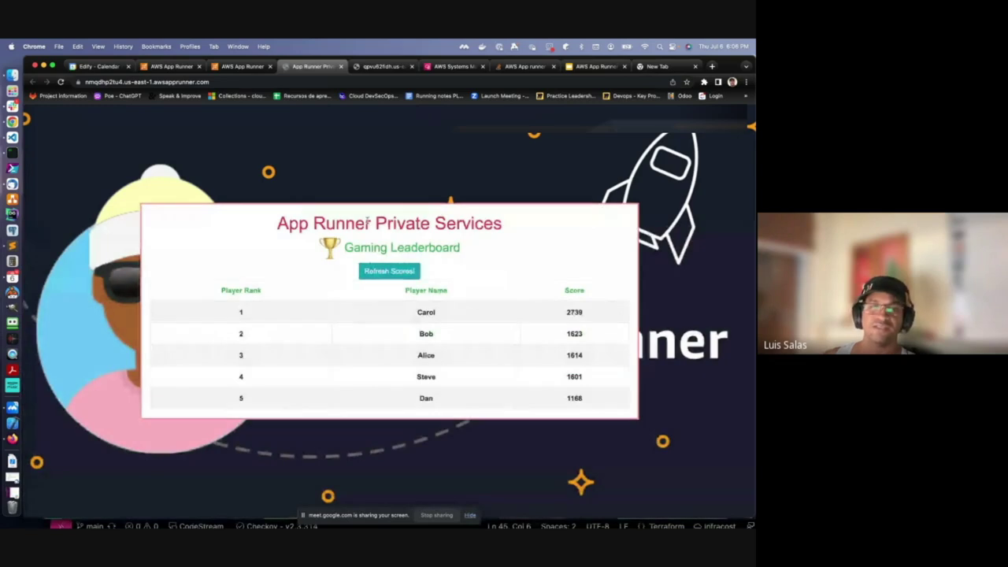
# Highlight the player rankings on the Gaming Leaderboard and refresh the scores twice to test the backend connection.
pyautogui.moveTo(221, 320); pyautogui.dragTo(551, 402)
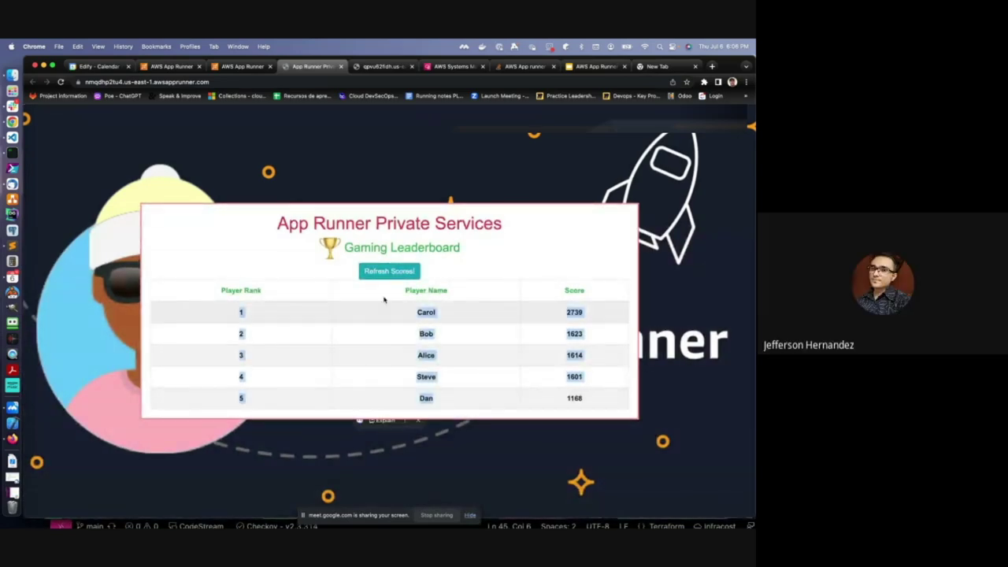
pyautogui.click(389, 270)
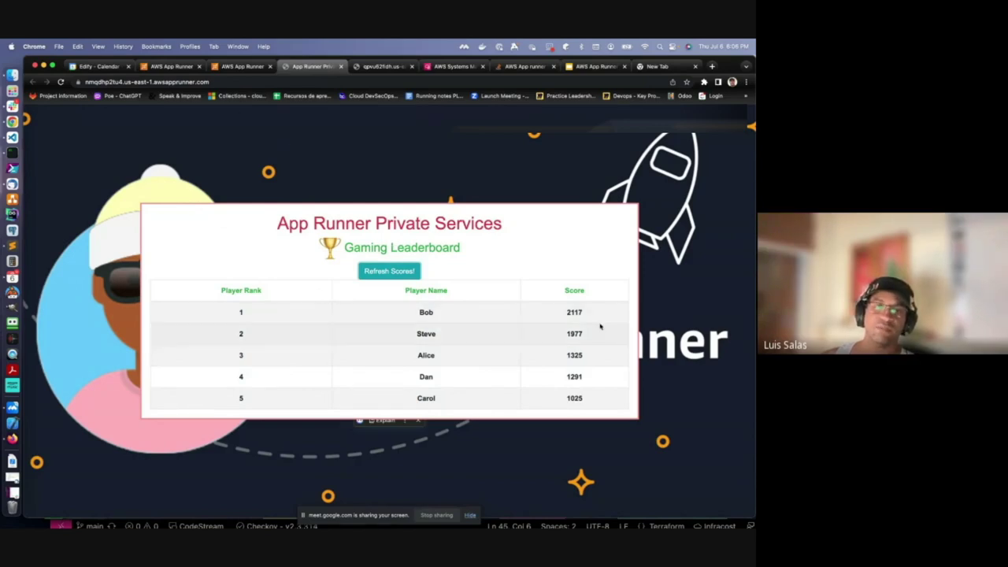
pyautogui.moveTo(205, 312); pyautogui.dragTo(431, 333)
pyautogui.click(381, 271)
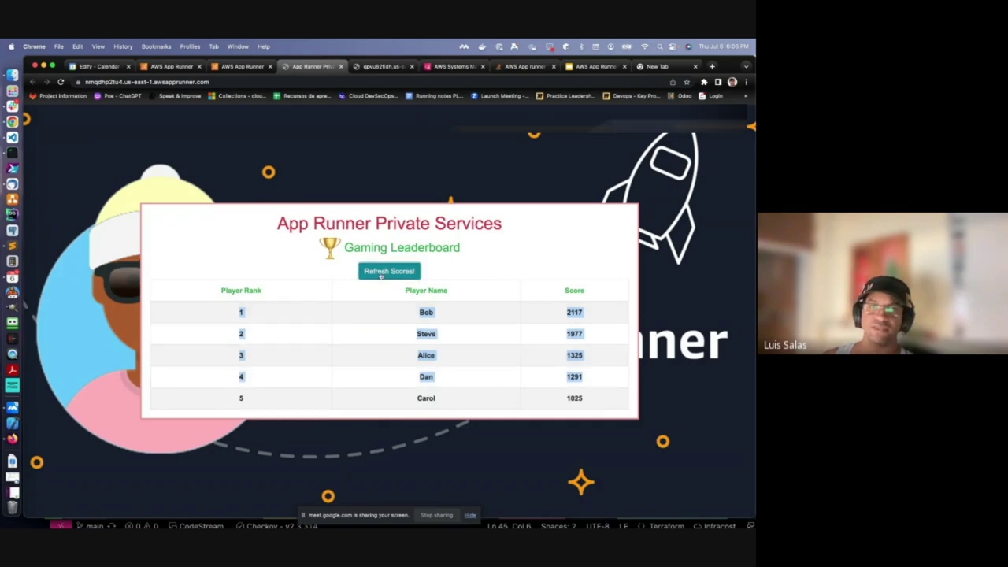
# Refresh the Gaming Leaderboard scores several more times, and open nginx-service from the App Runner services list.
pyautogui.click(381, 271)
pyautogui.click(381, 271)
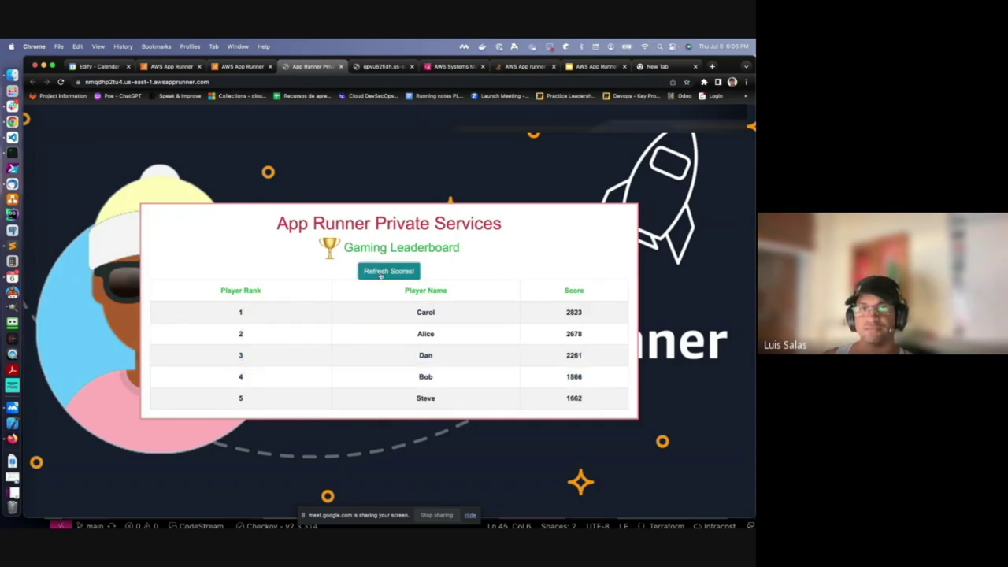
pyautogui.click(381, 271)
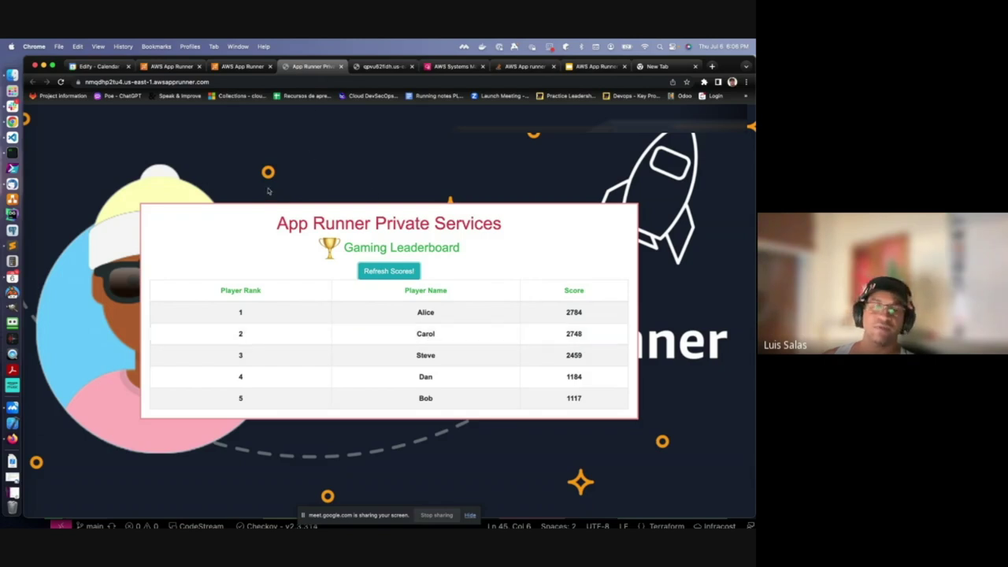
pyautogui.click(236, 66)
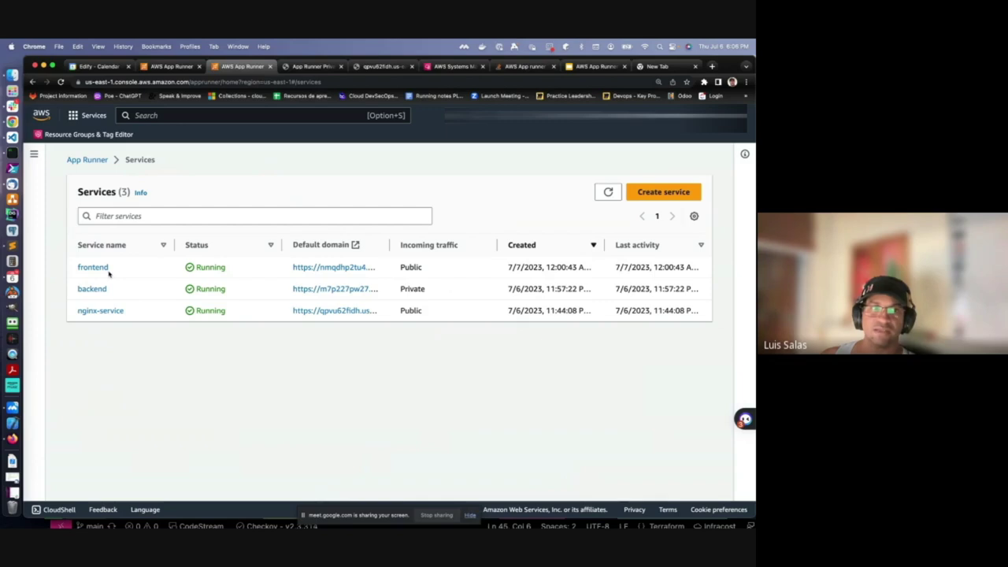
pyautogui.click(100, 311)
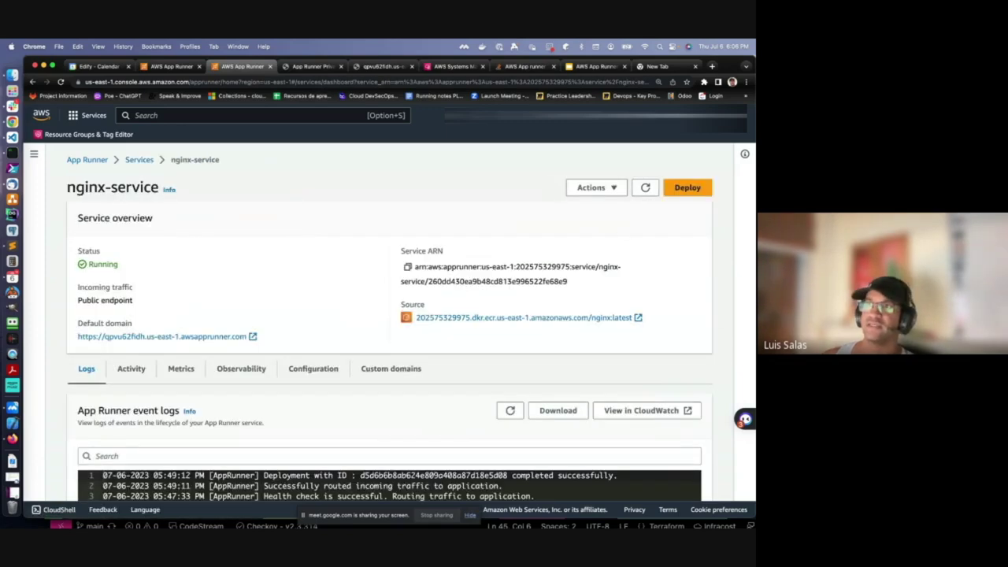
# Switch to iTerm2 and view server.py in the apprunner-leaderboard-frontend folder with the more command.
pyautogui.click(16, 156)
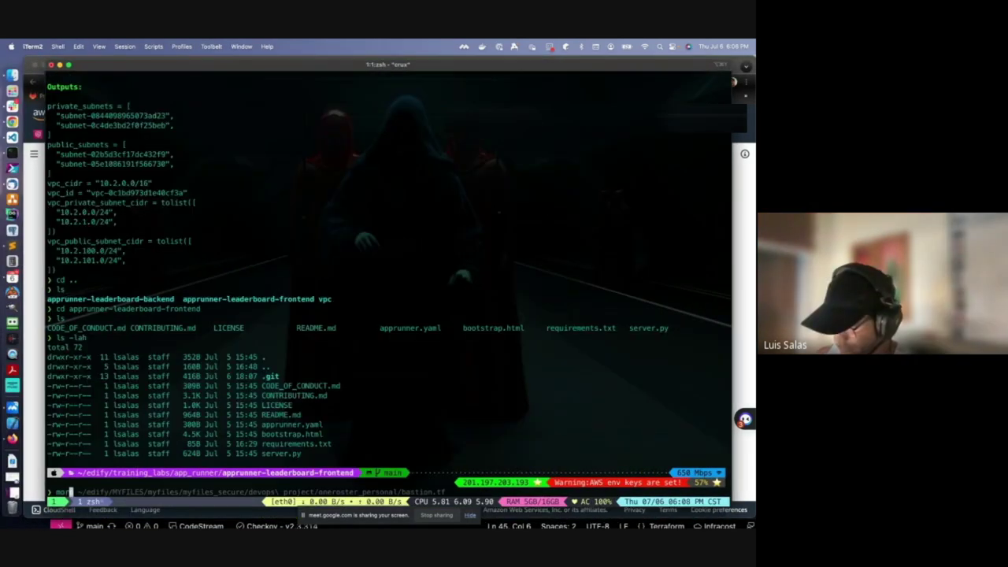
pyautogui.press('Return')
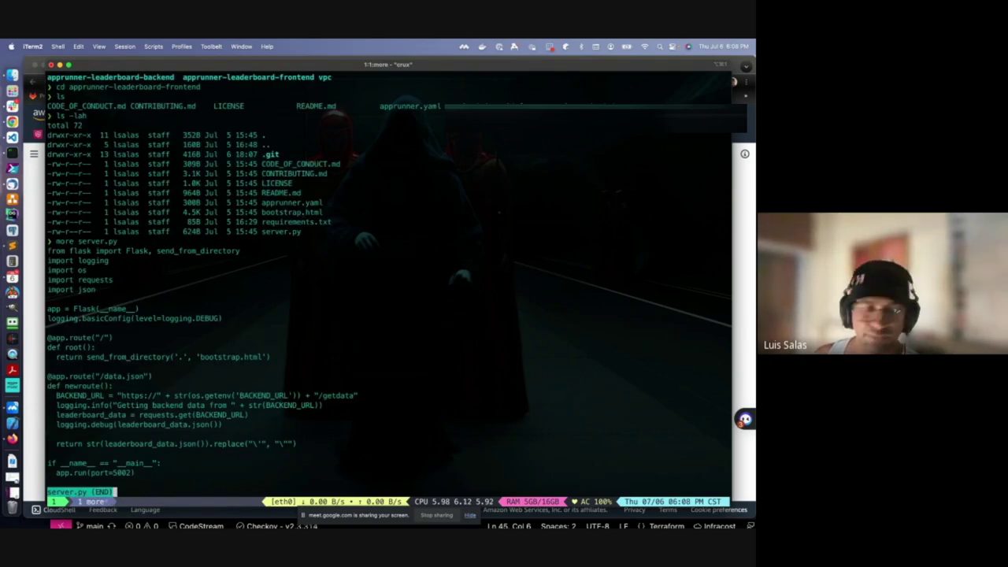
pyautogui.write('q')
# Open server.py in vi, look through the first lines of the Flask code, and quit without editing.
pyautogui.write('vi server.py')
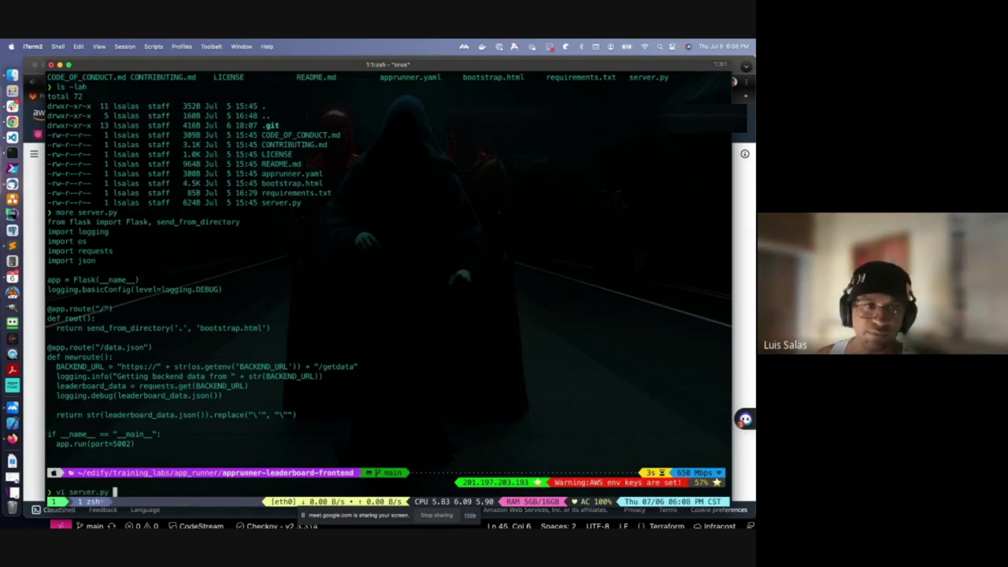
pyautogui.press('Return')
pyautogui.press('j')
pyautogui.press('j')
pyautogui.press('j')
pyautogui.press('j')
pyautogui.press('j')
pyautogui.press('j')
pyautogui.press('j')
pyautogui.press('j')
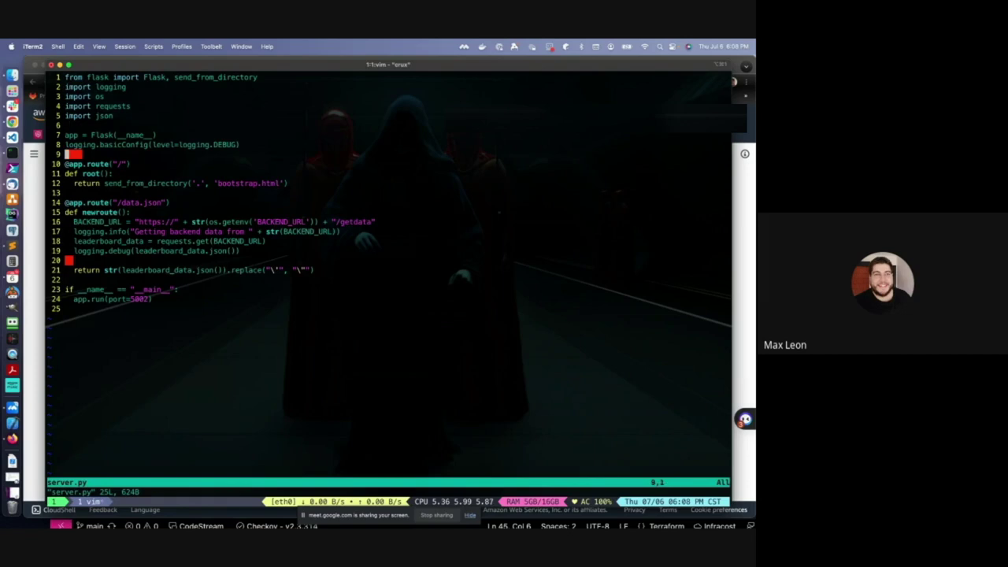
pyautogui.write(':q')
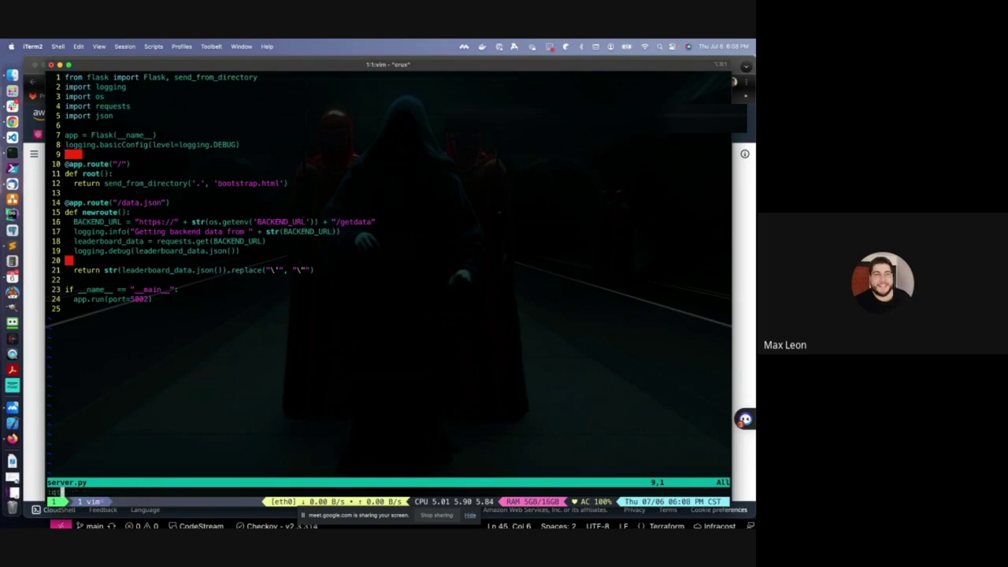
pyautogui.press('Return')
# Open the frontend's bootstrap.html in vi and go through the head section down to the second stylesheet link.
pyautogui.write('vi bootstrap.html')
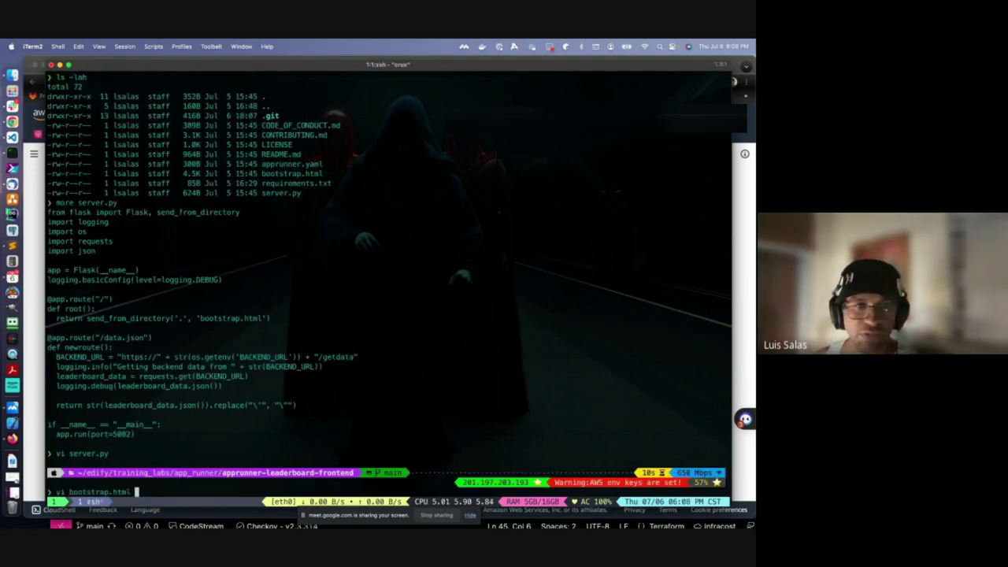
pyautogui.press('Return')
pyautogui.press('j')
pyautogui.press('j')
pyautogui.press('j')
pyautogui.press('j')
pyautogui.press('j')
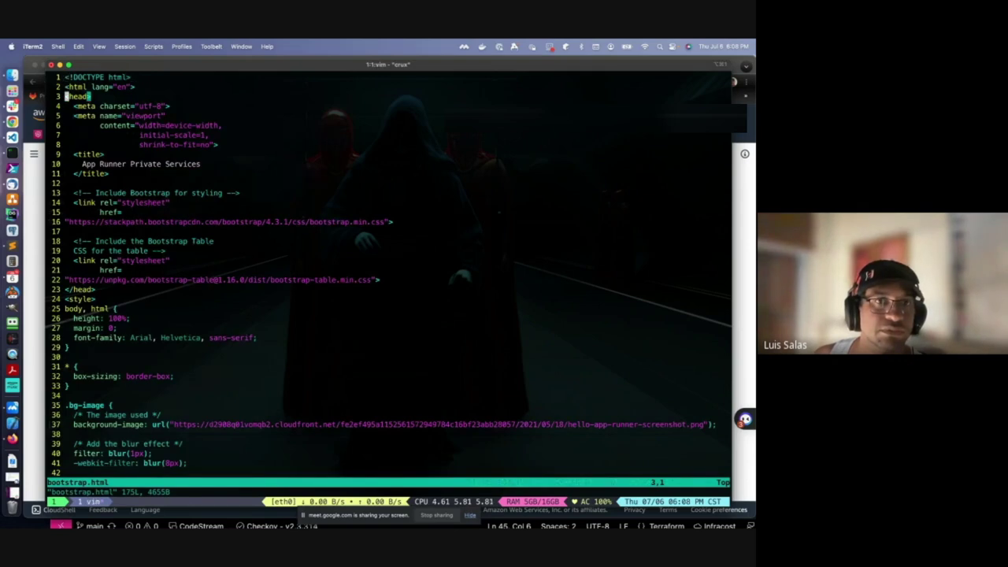
pyautogui.press('j')
pyautogui.press('j')
pyautogui.press('j')
pyautogui.press('j')
pyautogui.press('j')
pyautogui.press('j')
pyautogui.press('j')
pyautogui.press('j')
pyautogui.press('j')
pyautogui.press('j')
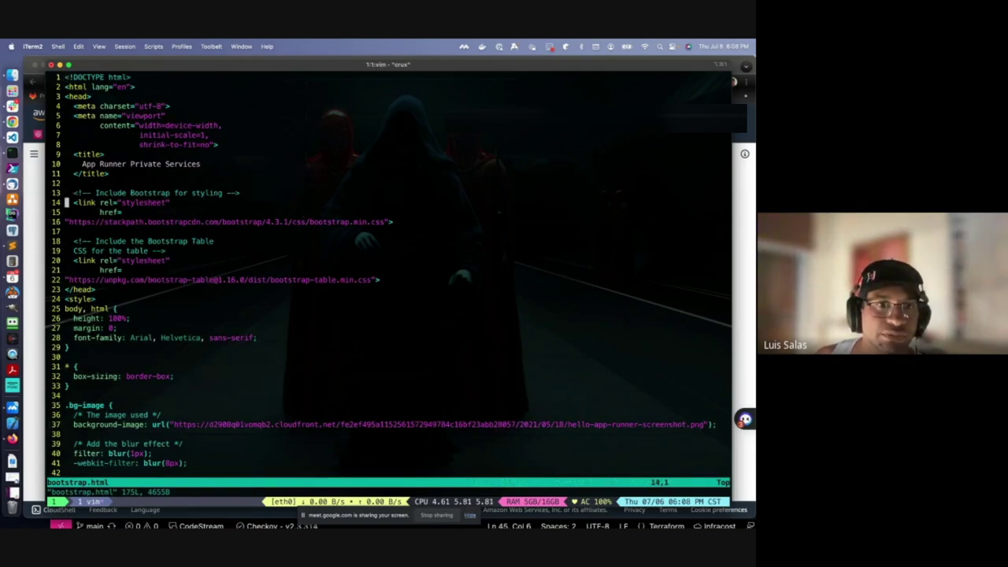
pyautogui.press('j')
pyautogui.press('j')
pyautogui.press('j')
pyautogui.press('j')
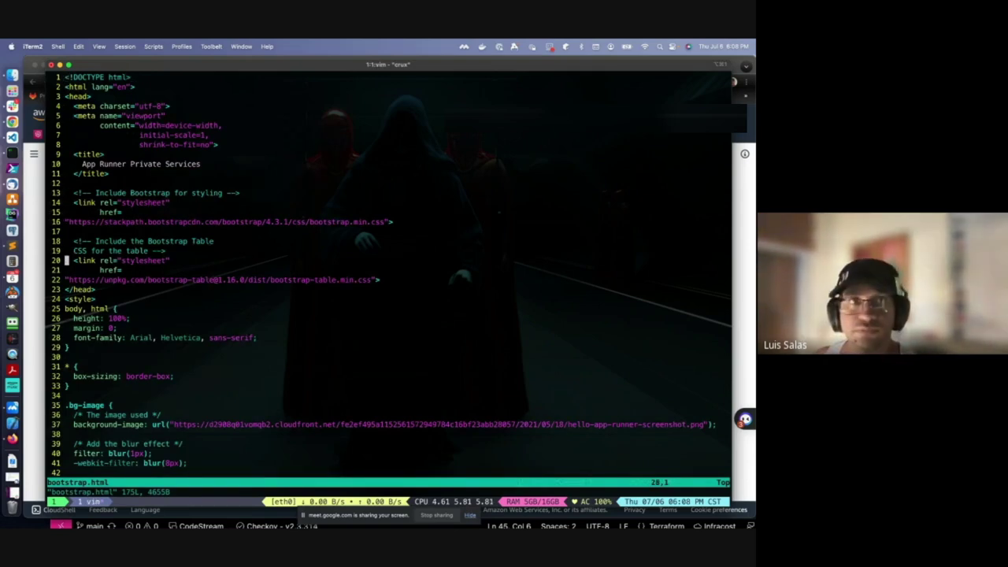
# Find the Gaming Leaderboard heading in bootstrap.html, append "3" to it, and save and quit the file.
pyautogui.press(':')
pyautogui.write('board')
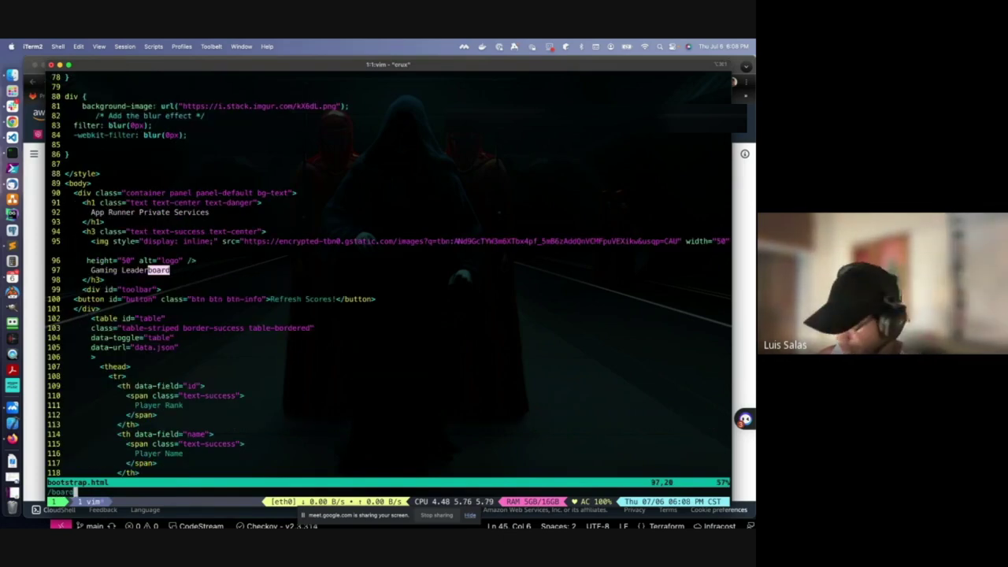
pyautogui.write('i/')
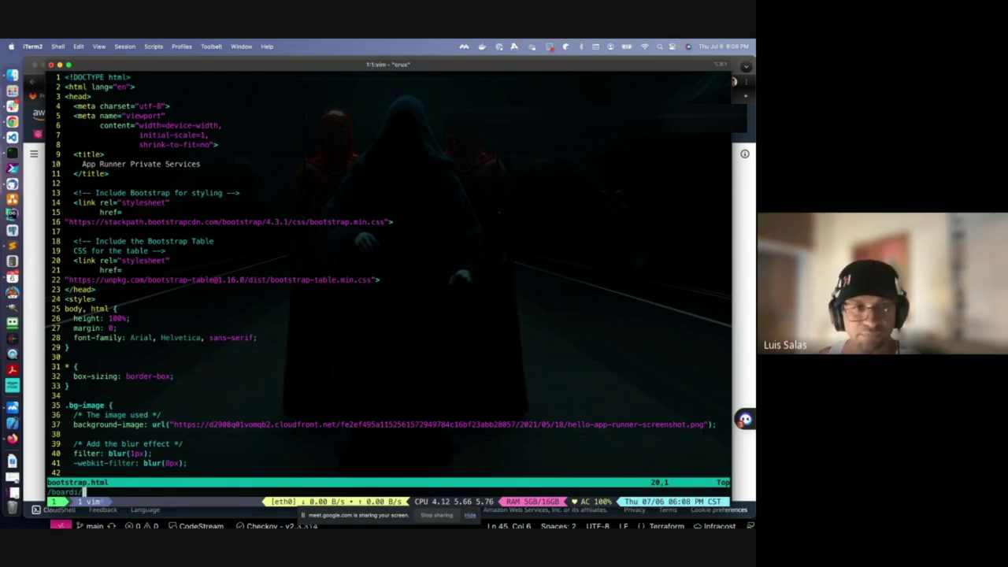
pyautogui.press('BackSpace')
pyautogui.press('BackSpace')
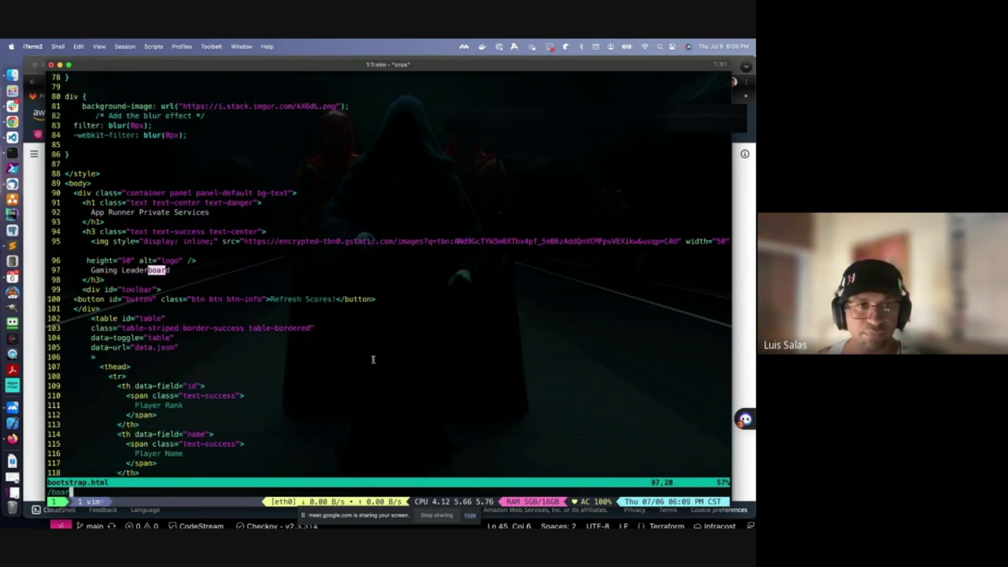
pyautogui.press('Return')
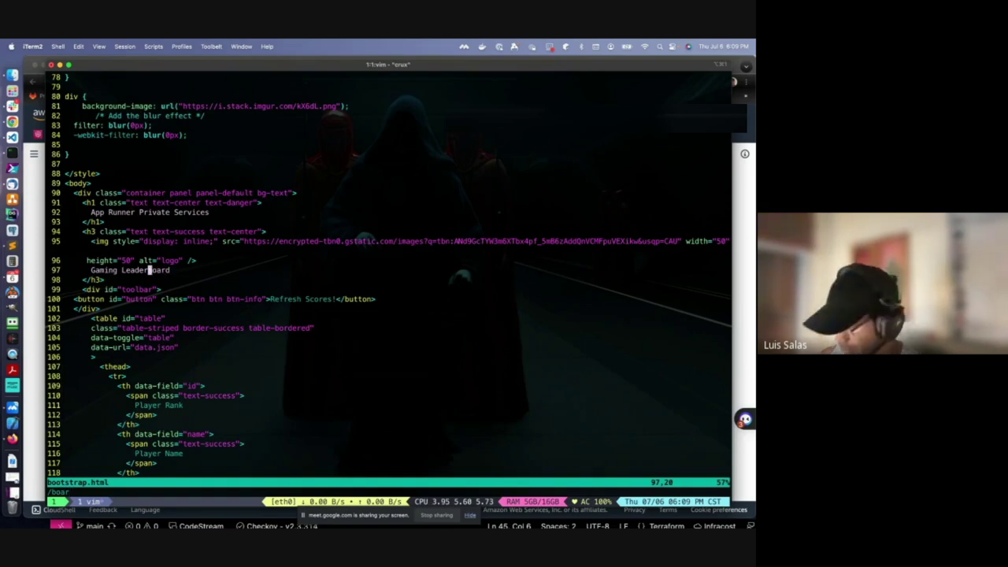
pyautogui.press('e')
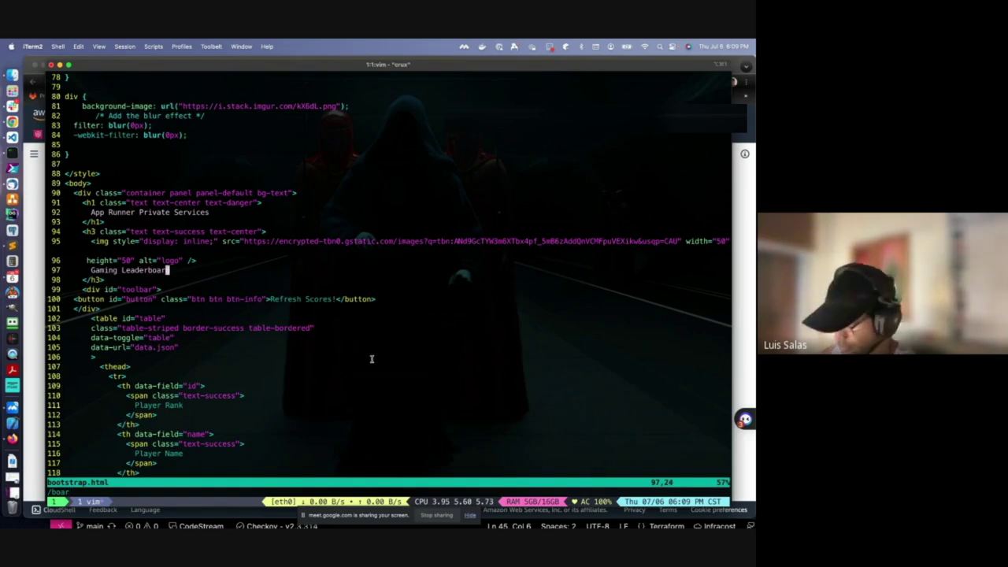
pyautogui.press('a')
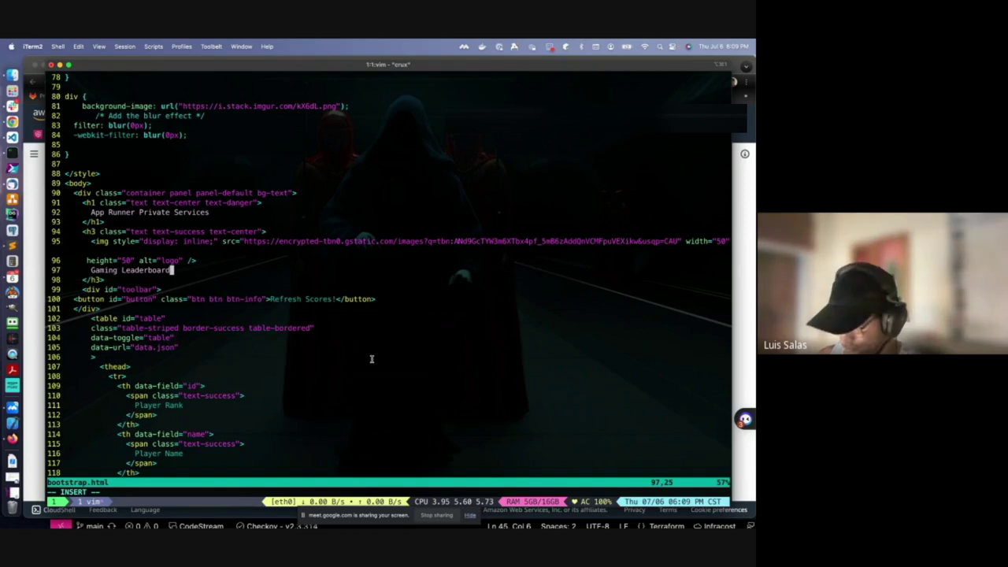
pyautogui.write('3')
pyautogui.press('Escape')
pyautogui.write(':wq')
pyautogui.press('Return')
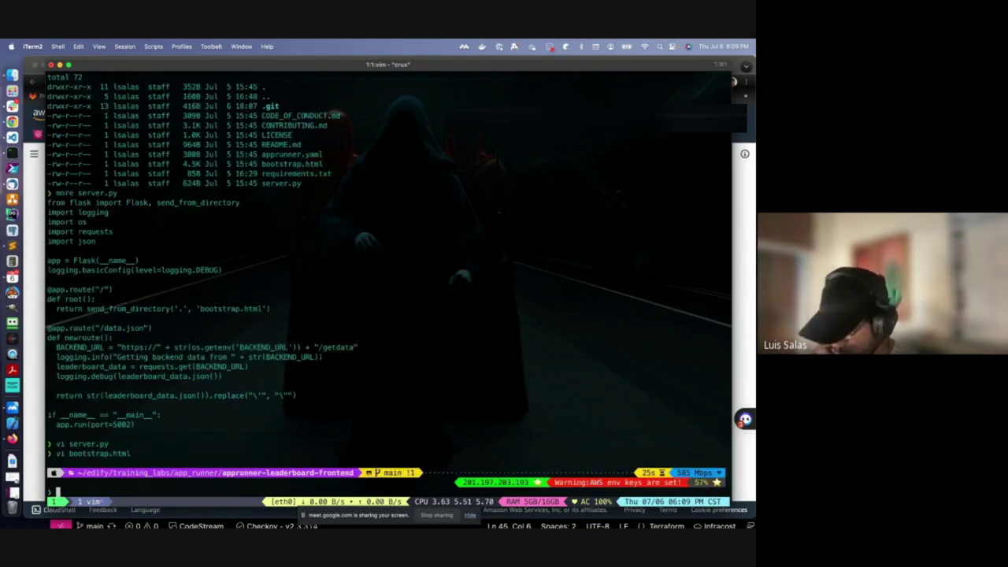
# Stage the modified bootstrap.html with git add.
pyautogui.write('git ')
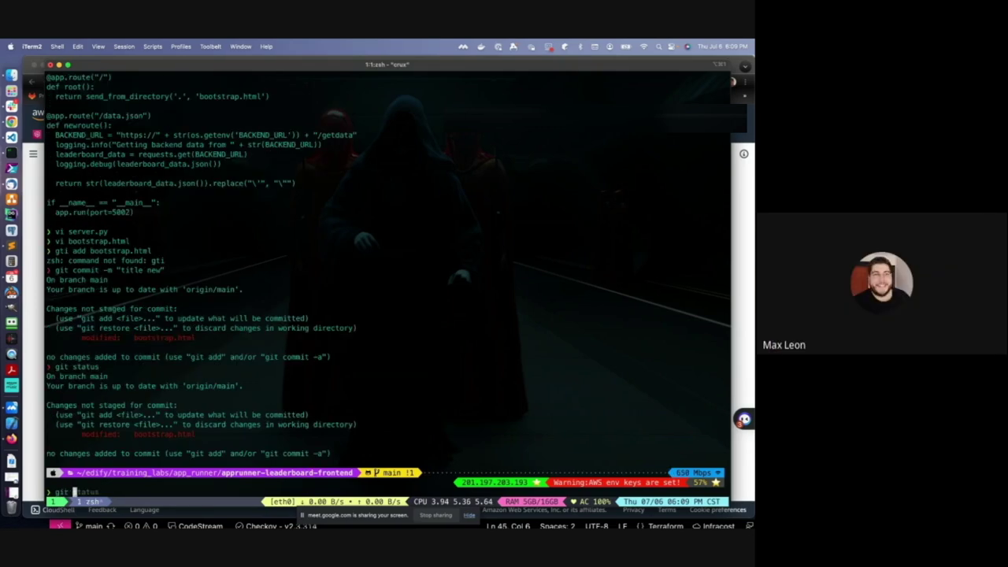
pyautogui.write('add b')
pyautogui.press('Tab')
pyautogui.press('Return')
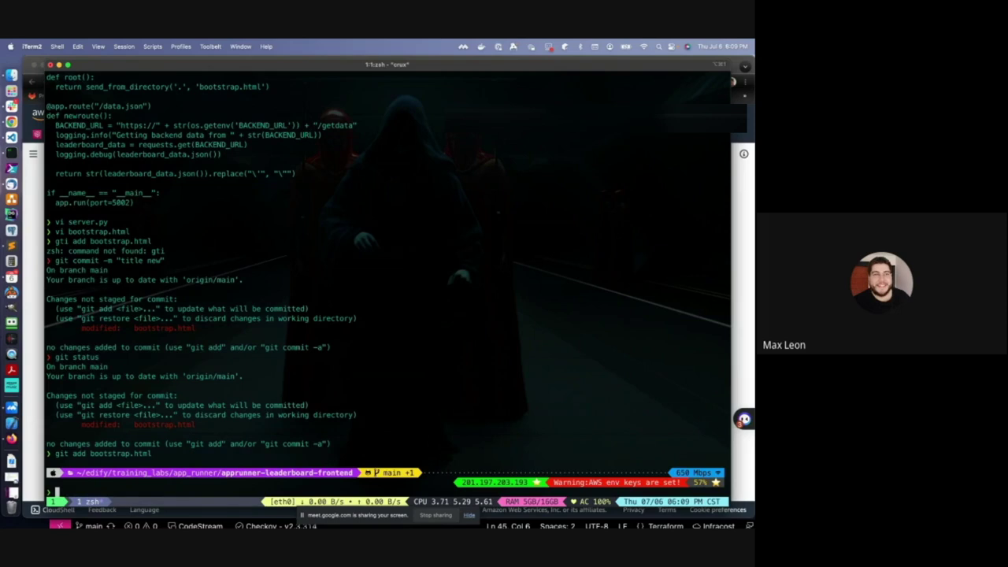
# Check the frontend repository's staged changes with git status.
pyautogui.write('git st')
pyautogui.press('Tab')
pyautogui.write('aT')
pyautogui.press('Return')
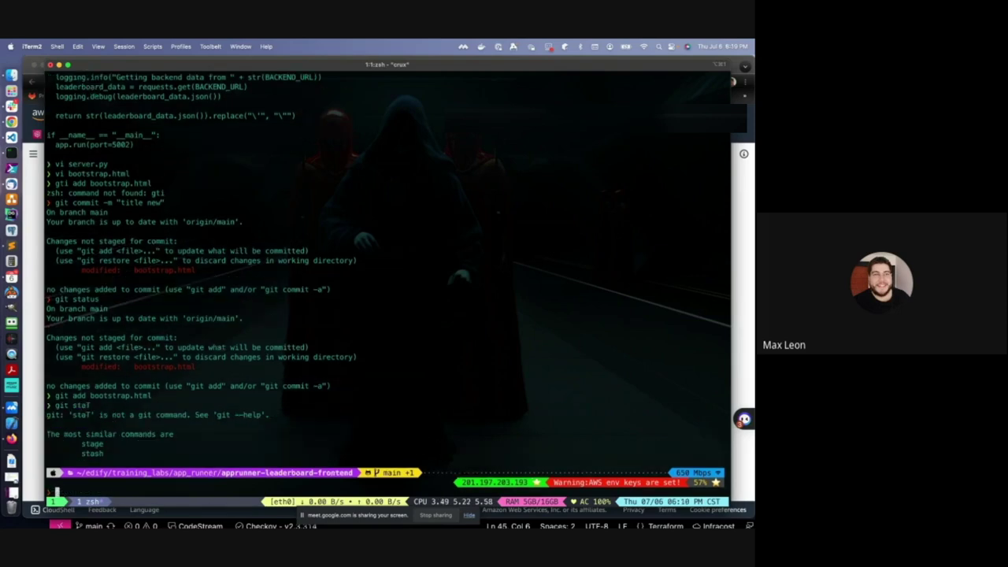
pyautogui.write('git sta')
pyautogui.press('BackSpace')
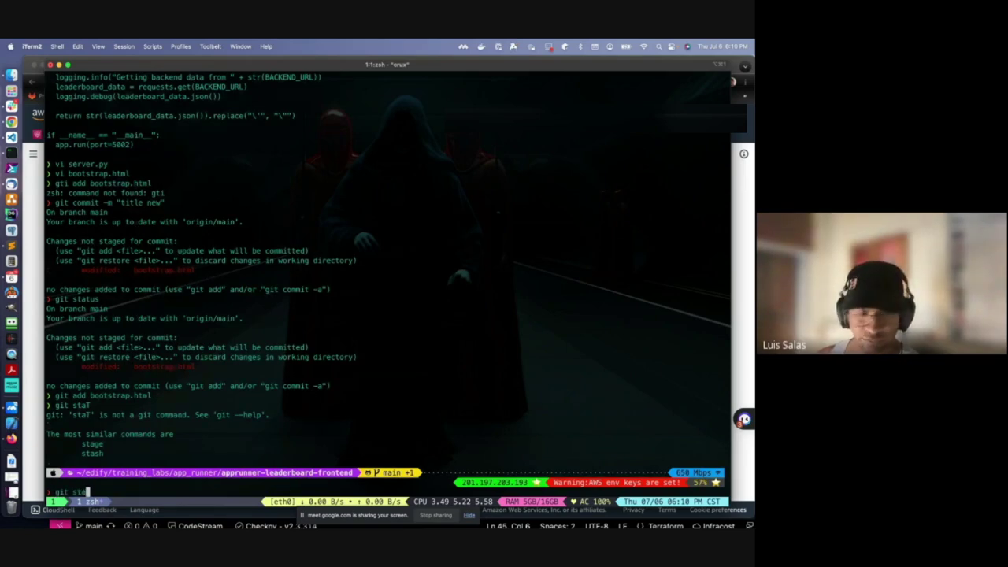
pyautogui.write('tus')
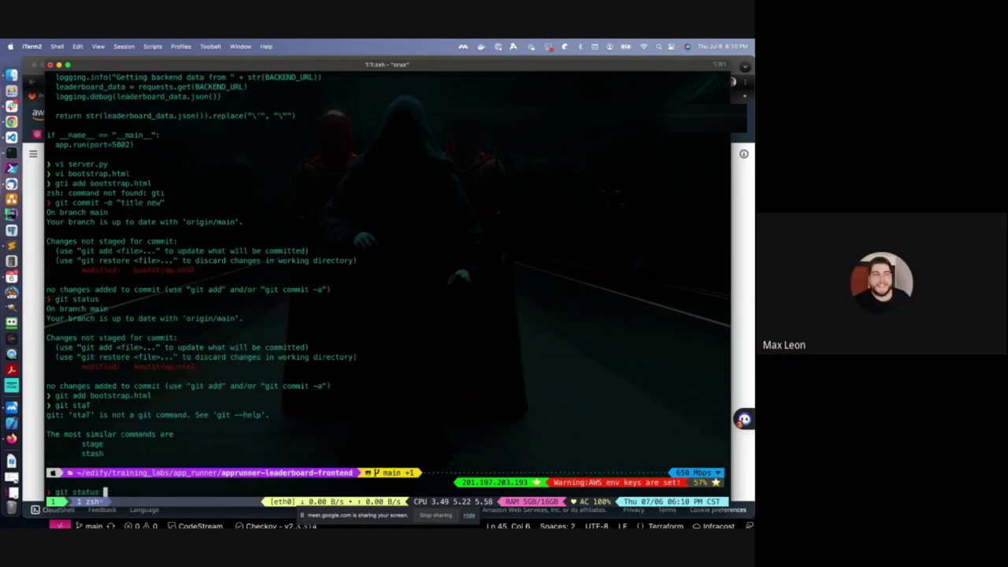
pyautogui.press('Return')
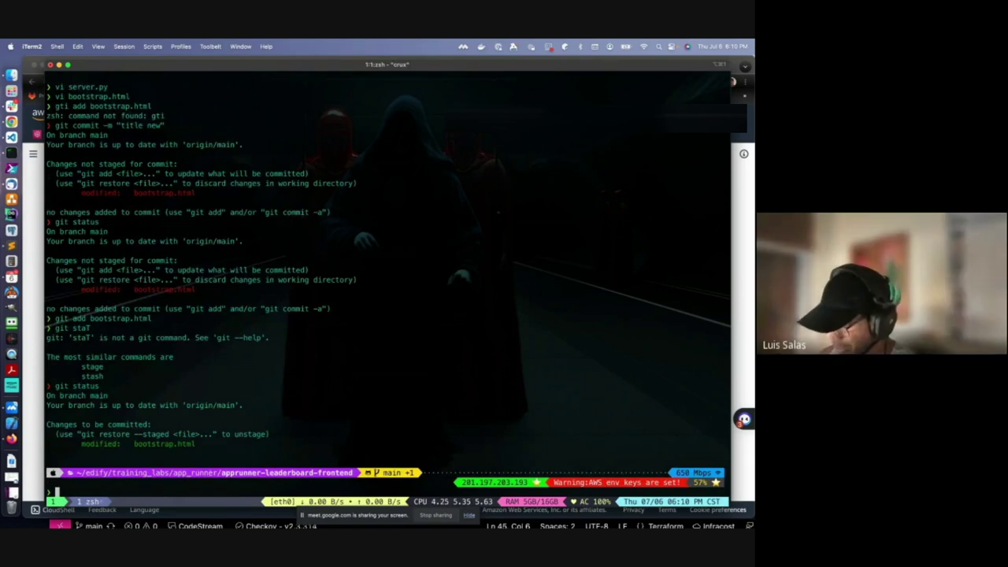
# Commit the staged bootstrap.html change with the message "title new".
pyautogui.write('git coo')
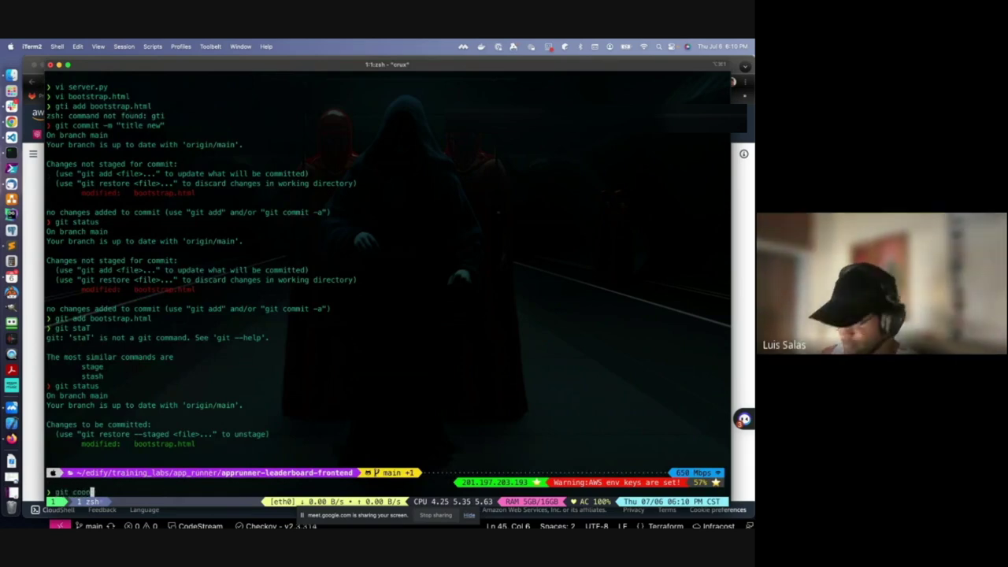
pyautogui.press('BackSpace')
pyautogui.press('Right')
pyautogui.press('Return')
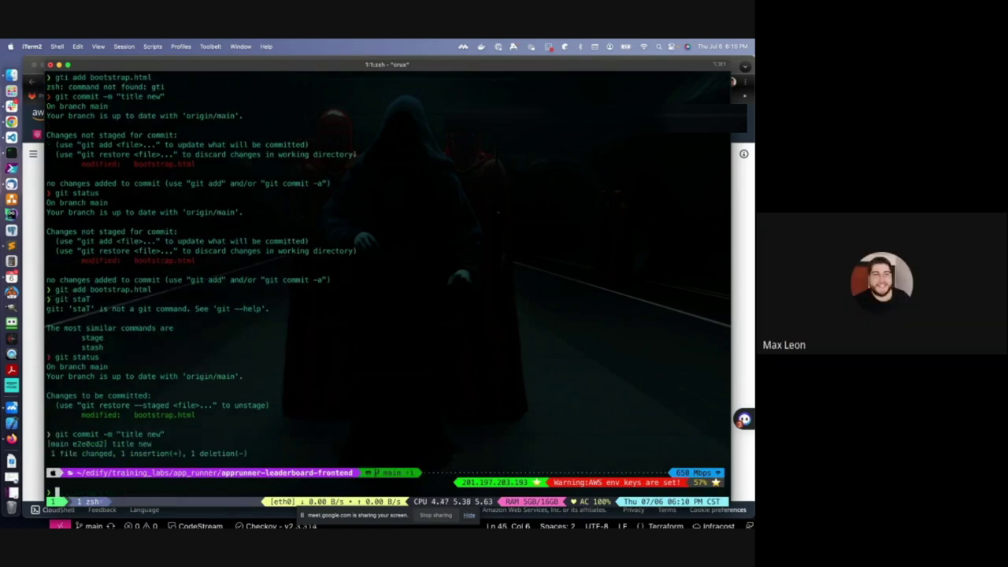
# Push the committed frontend change to the GitHub repository with git push.
pyautogui.write('git push')
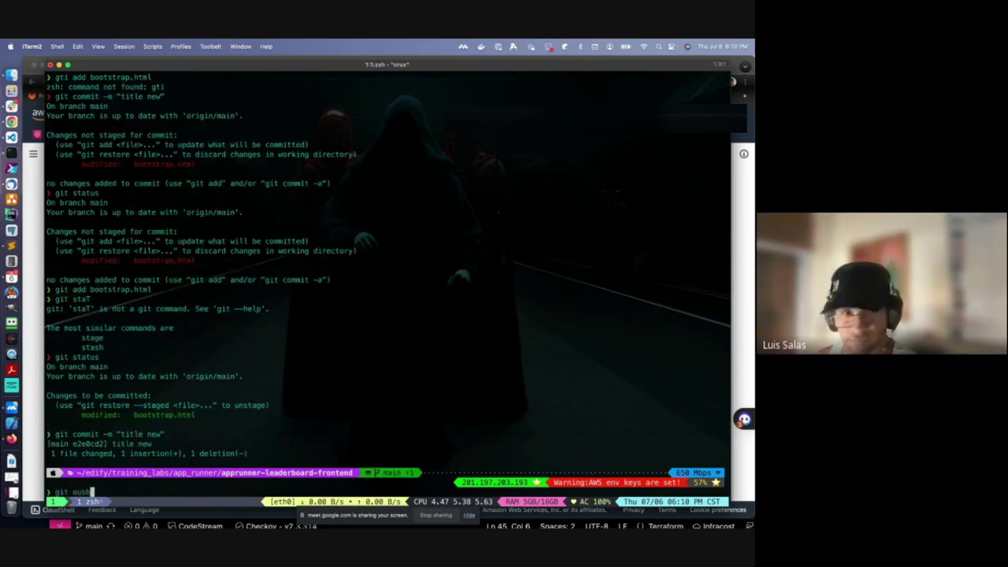
pyautogui.press('Left')
pyautogui.press('Left')
pyautogui.press('Left')
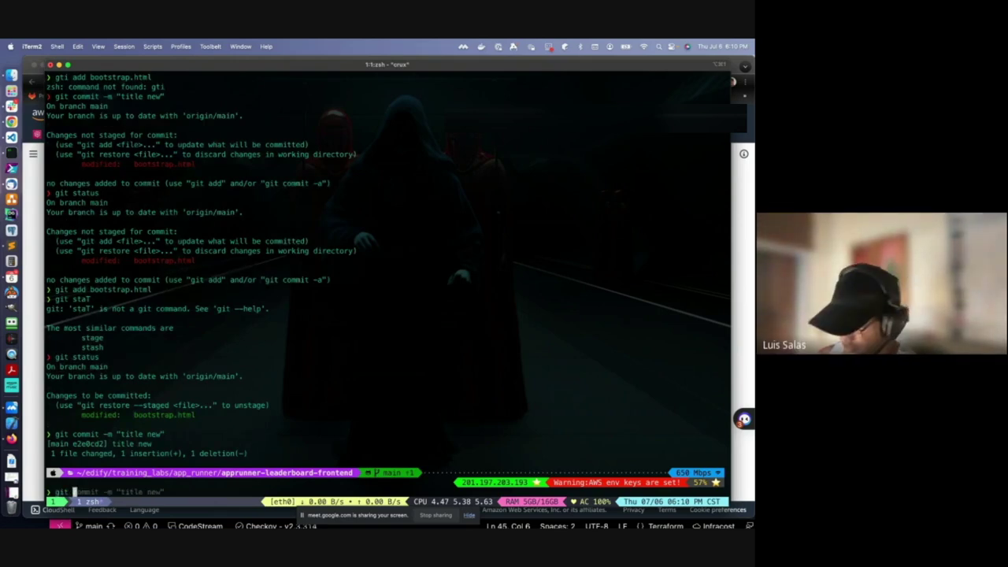
pyautogui.press('Return')
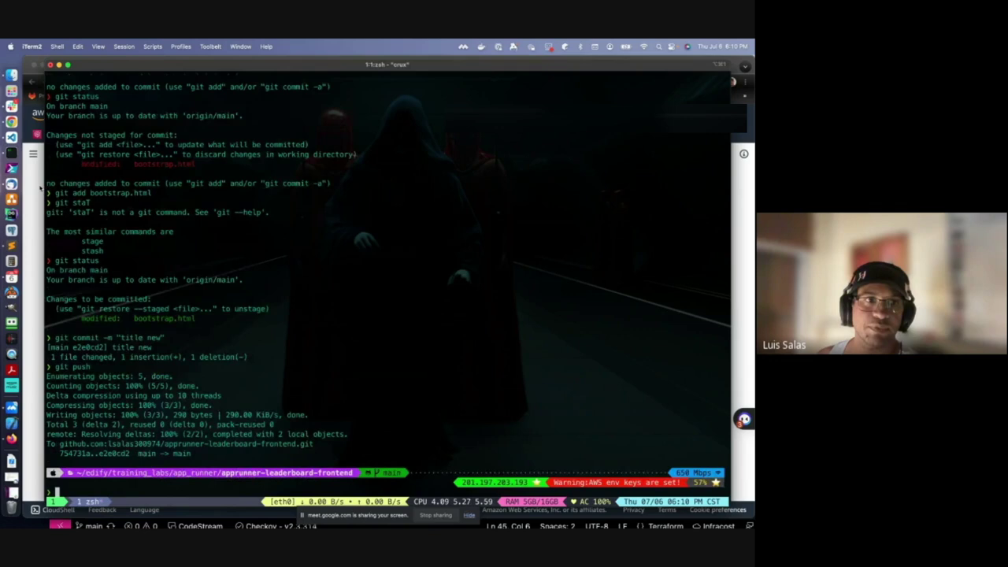
# Switch to Chrome, open the frontend service from the App Runner services list, and start a manual deployment of it.
pyautogui.press('super+Tab')
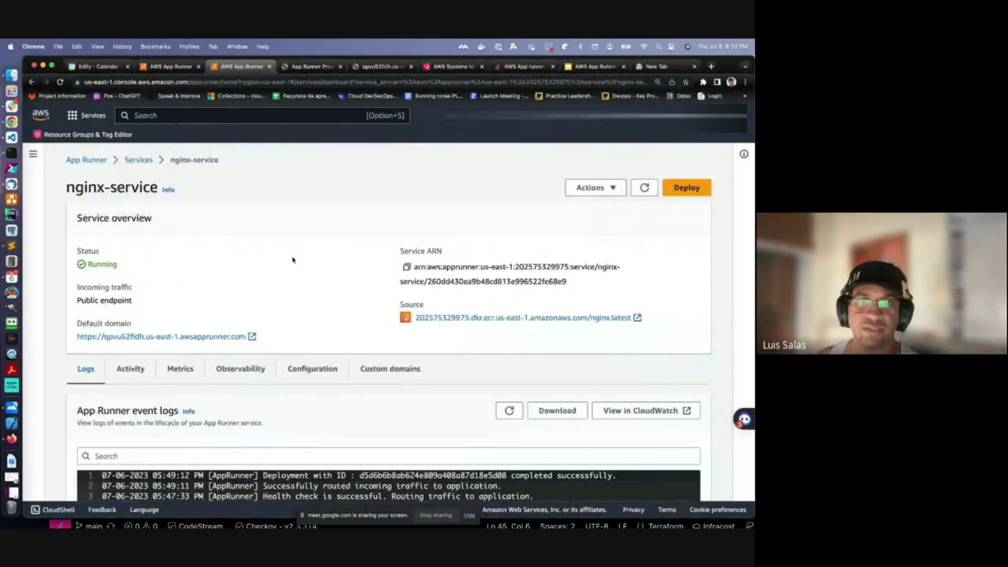
pyautogui.click(139, 160)
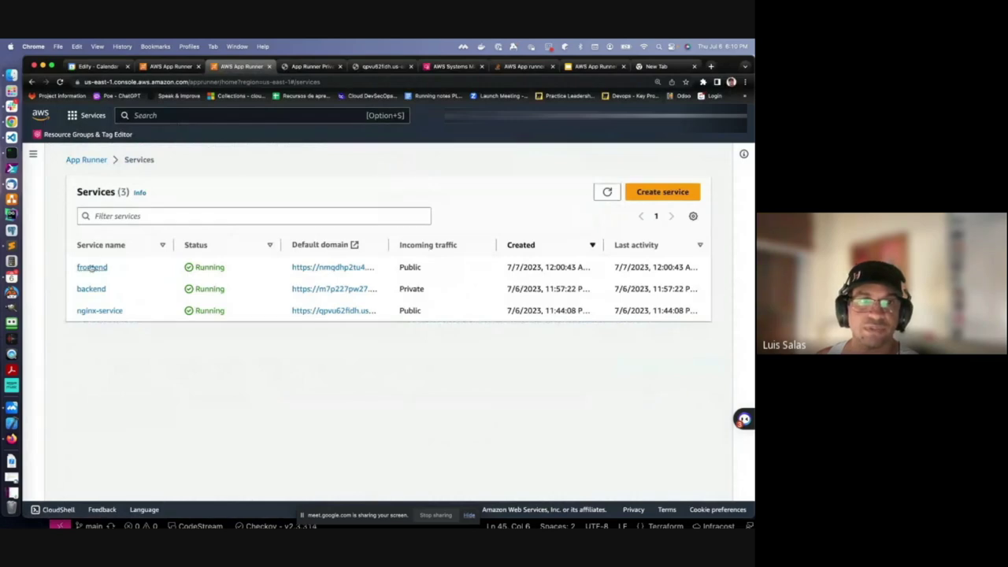
pyautogui.click(92, 268)
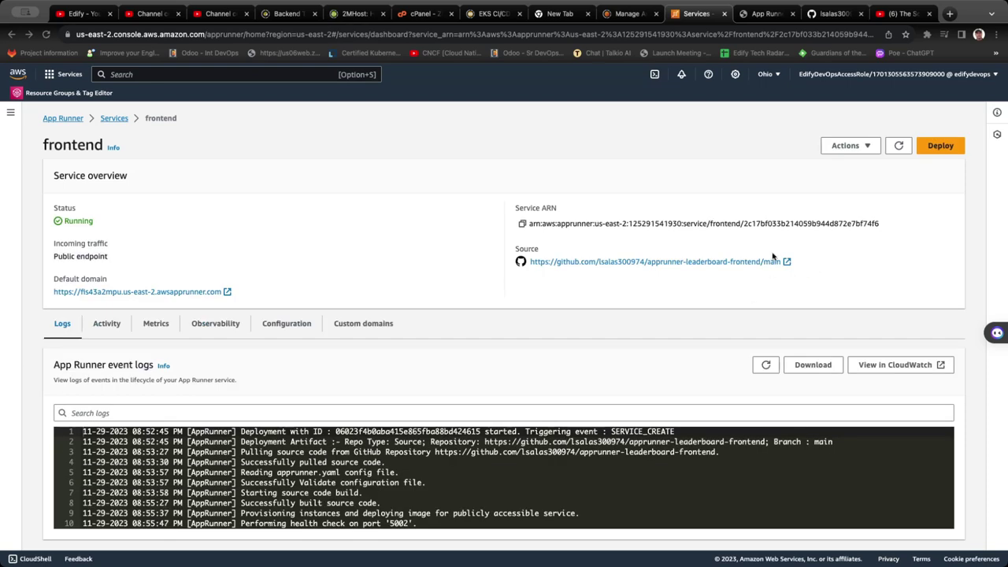
pyautogui.click(938, 150)
pyautogui.click(938, 150)
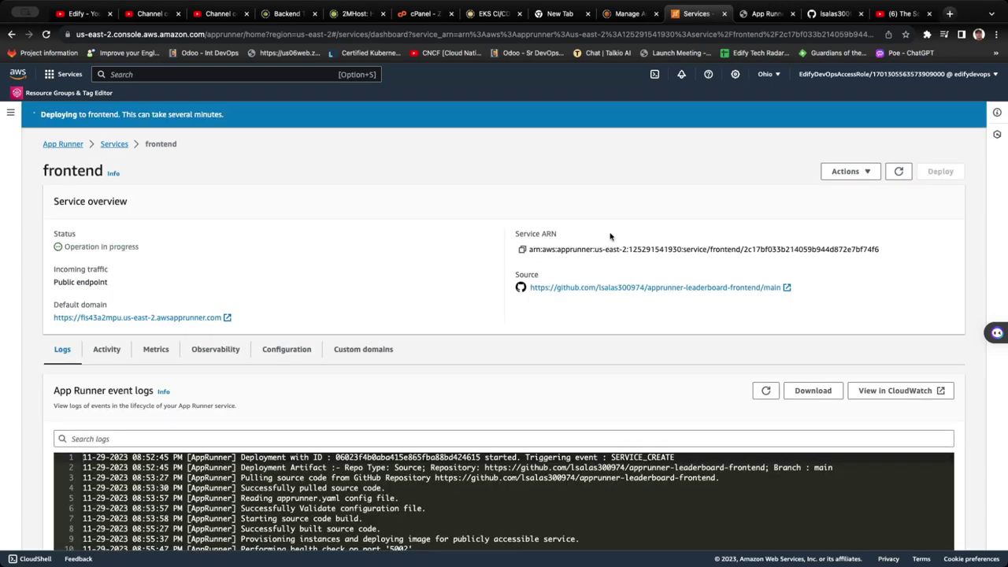
# Look over the frontend service's event logs, and check its deployment status in the App Runner services list.
pyautogui.scroll(-3, 591, 248)
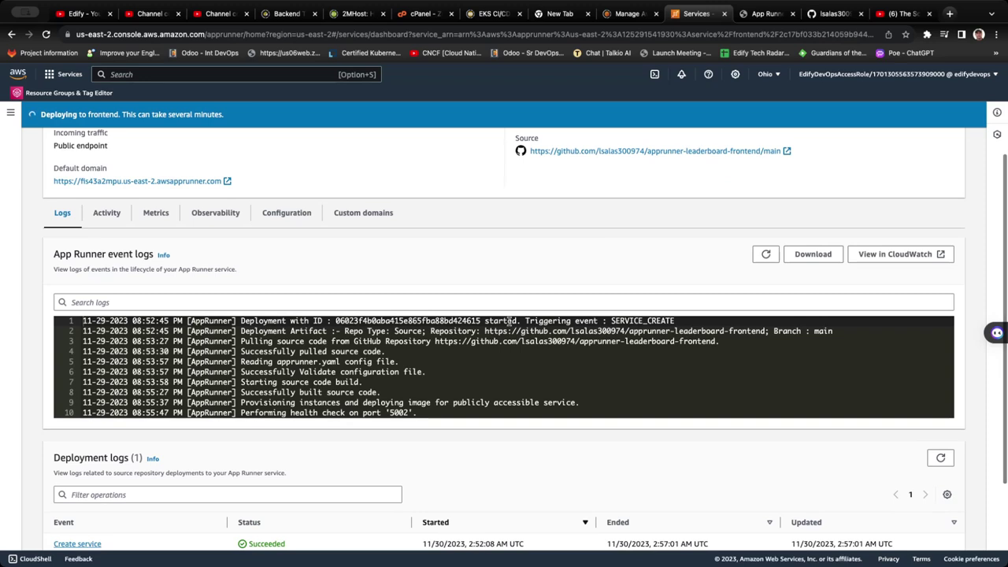
pyautogui.scroll(2, 508, 320)
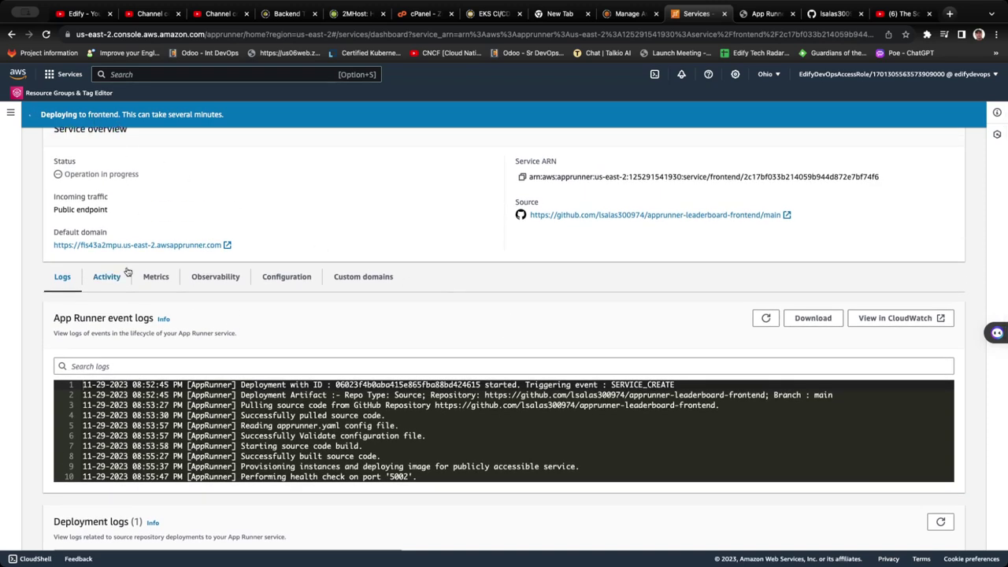
pyautogui.scroll(2, 122, 270)
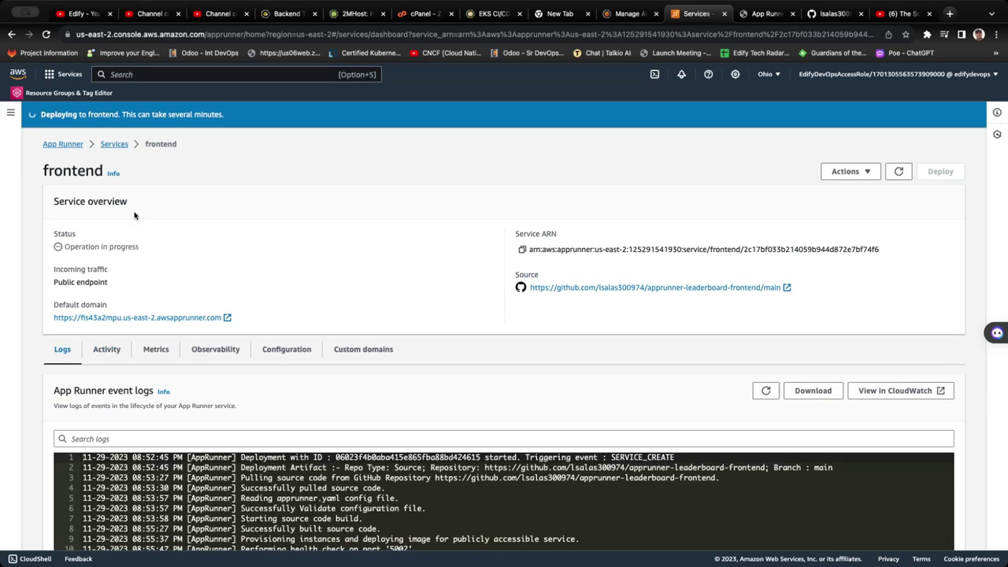
pyautogui.click(114, 144)
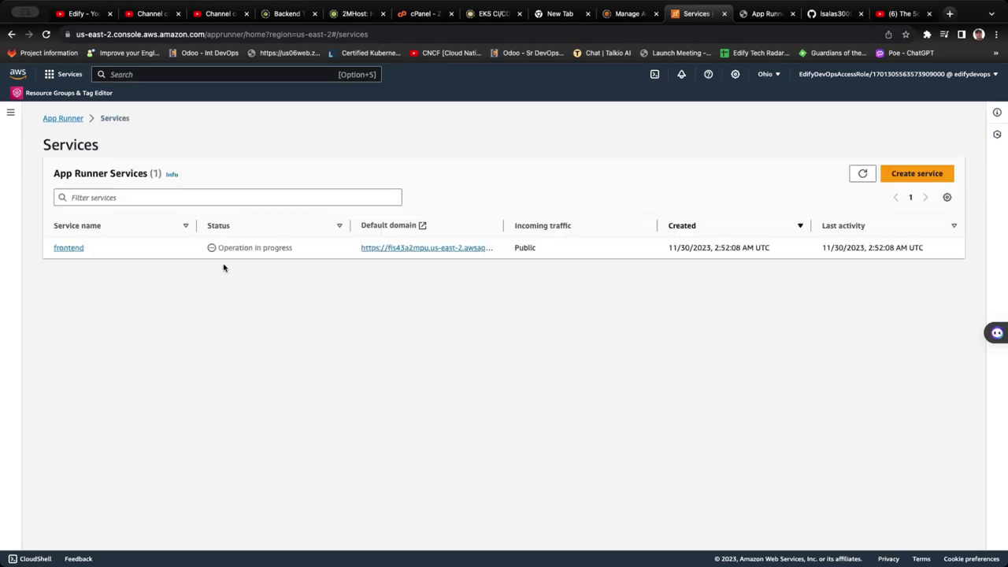
pyautogui.moveTo(294, 249); pyautogui.dragTo(214, 247)
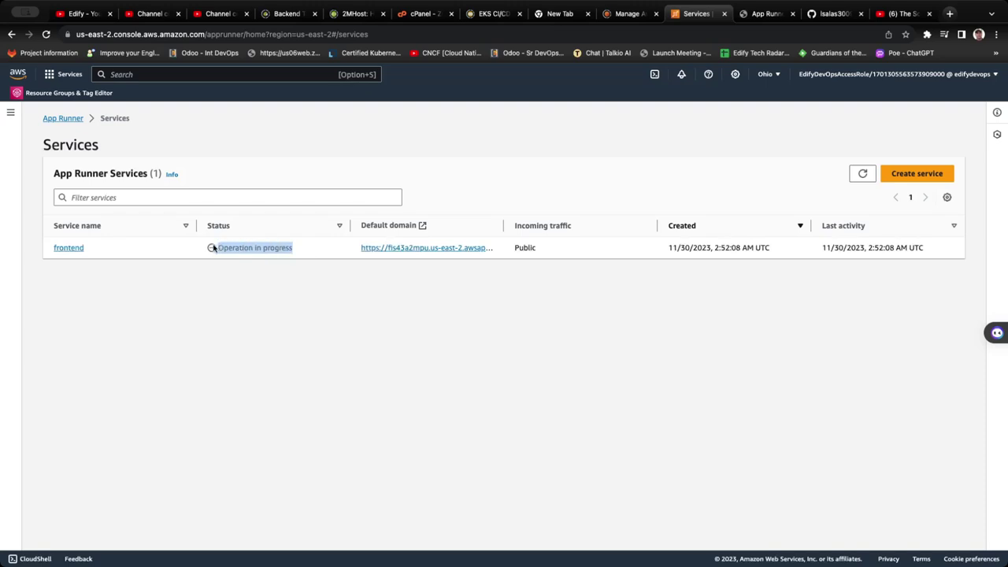
pyautogui.click(238, 273)
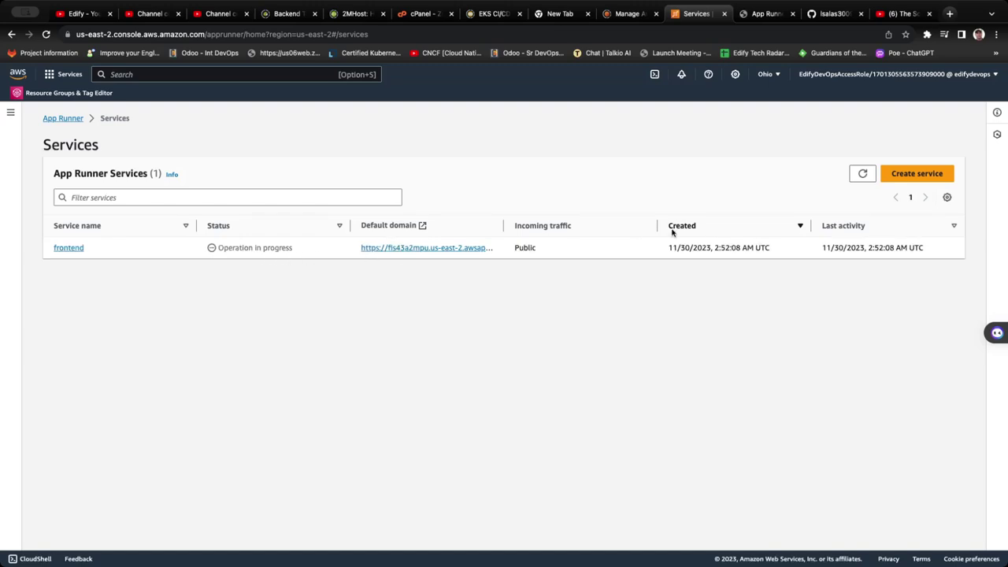
# Refresh the services list, and reopen the frontend service to read its latest event logs and deployment entries.
pyautogui.click(862, 174)
pyautogui.click(69, 247)
pyautogui.scroll(-4, 220, 268)
pyautogui.scroll(-5, 319, 325)
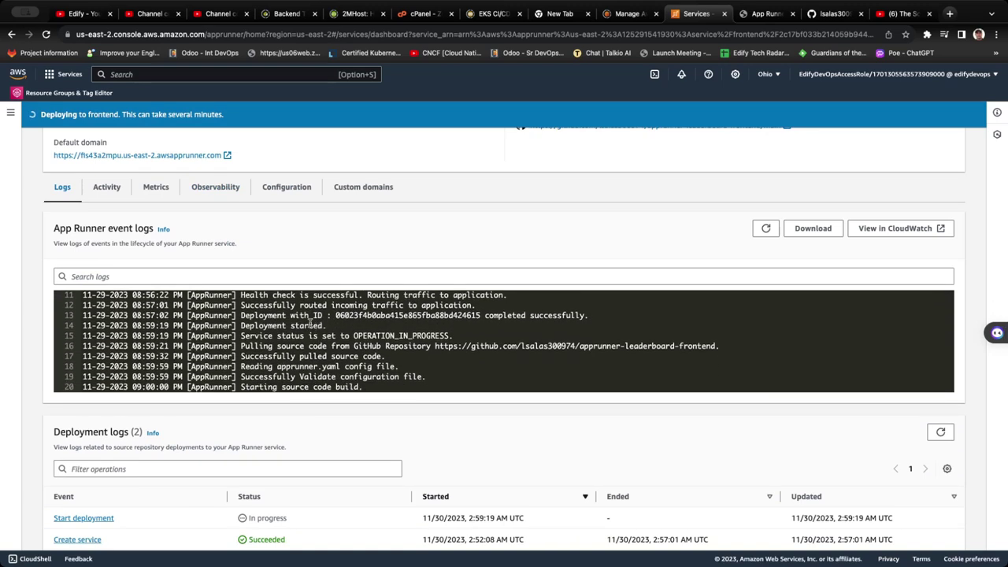
pyautogui.scroll(-3, 312, 324)
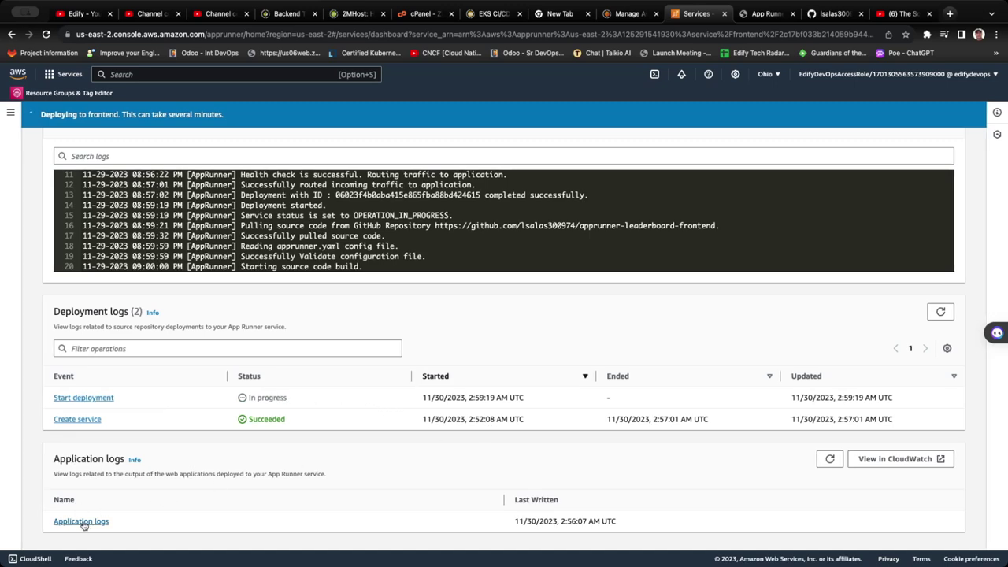
# Open the log of the Start deployment event, read the build output through to its last line, and close the log.
pyautogui.click(125, 407)
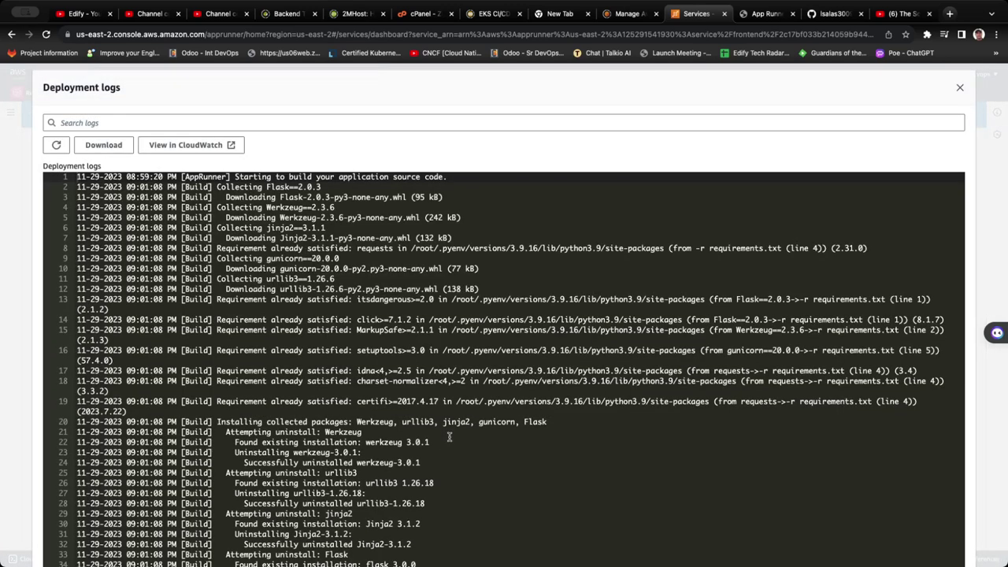
pyautogui.scroll(-3, 449, 437)
pyautogui.scroll(-5, 450, 436)
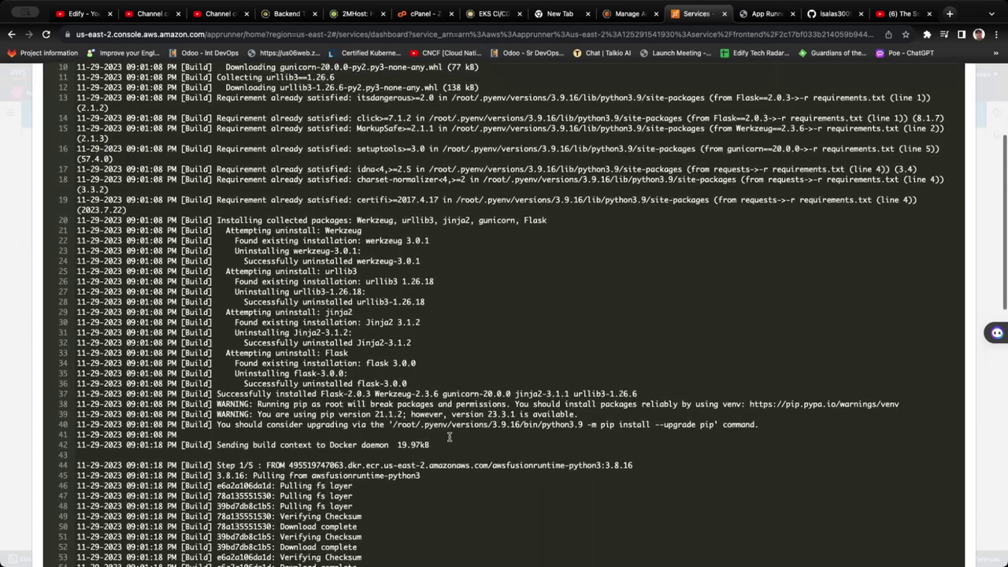
pyautogui.scroll(-1, 449, 436)
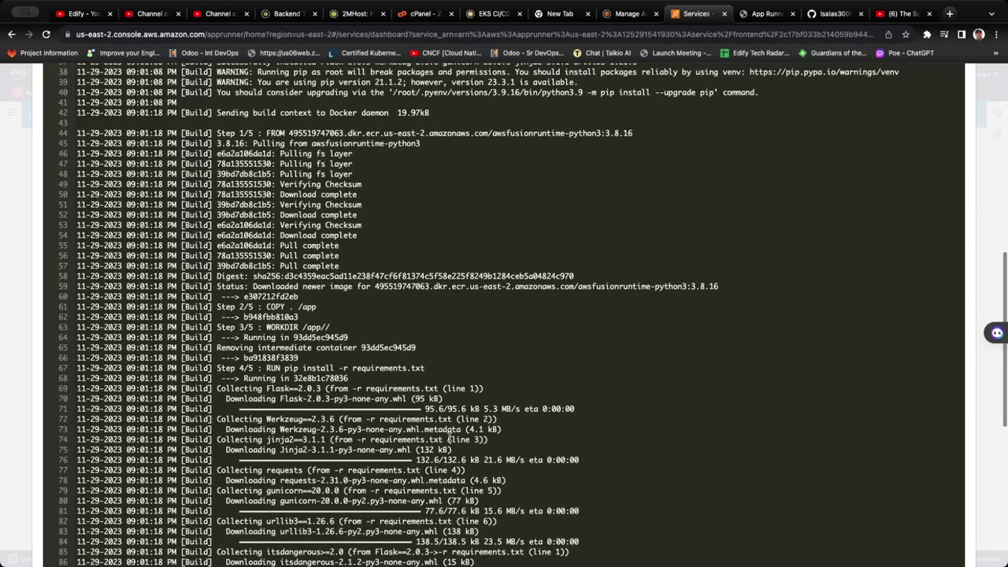
pyautogui.scroll(5, 450, 436)
pyautogui.scroll(-3, 450, 437)
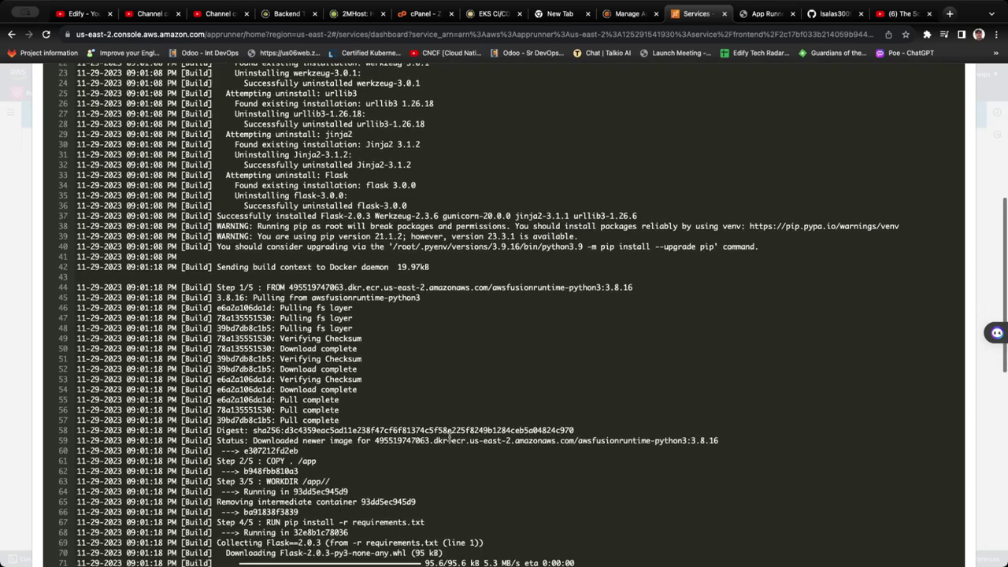
pyautogui.scroll(-1, 450, 437)
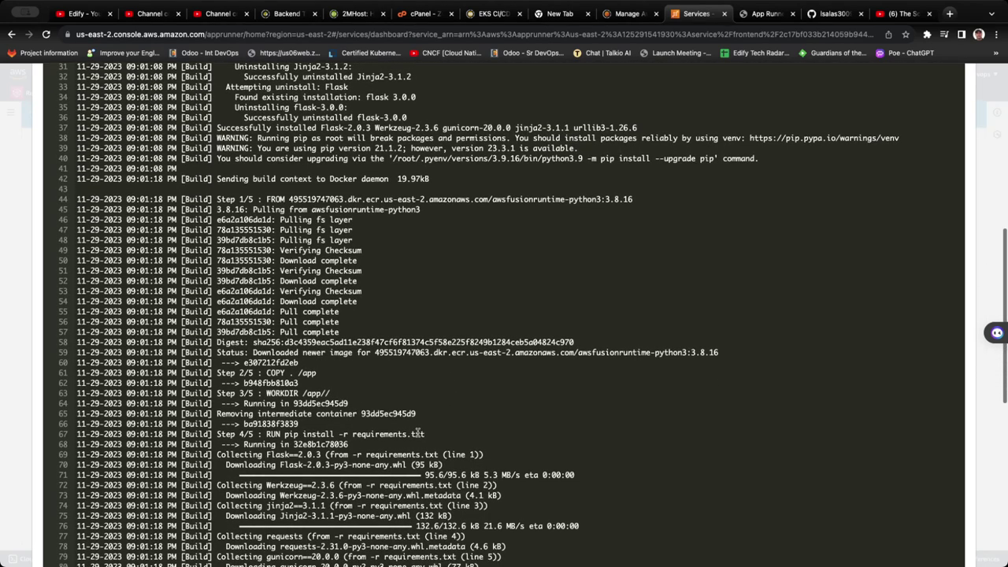
pyautogui.scroll(-3, 417, 431)
pyautogui.scroll(-1, 415, 431)
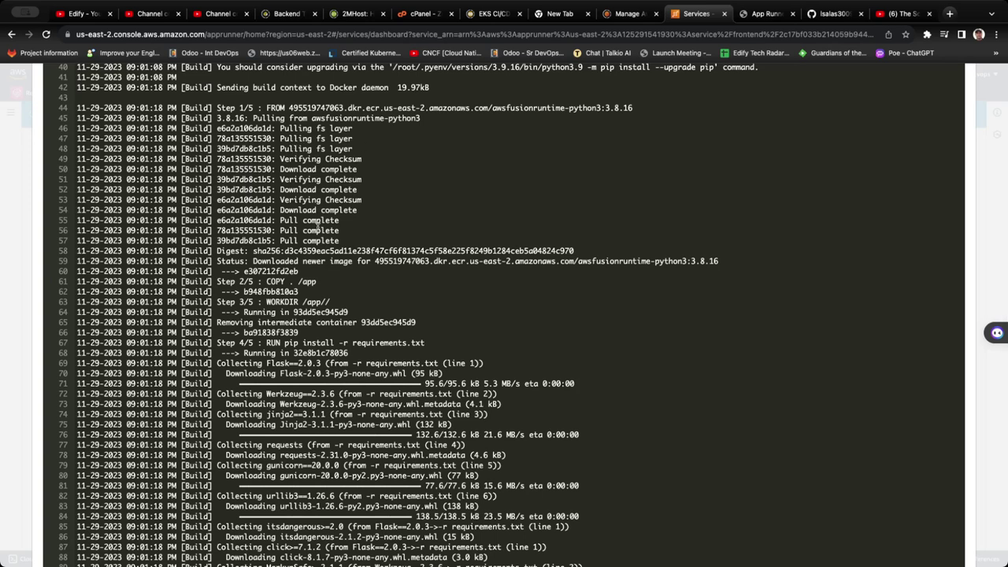
pyautogui.scroll(1, 319, 233)
pyautogui.scroll(-1, 319, 241)
pyautogui.scroll(-2, 320, 238)
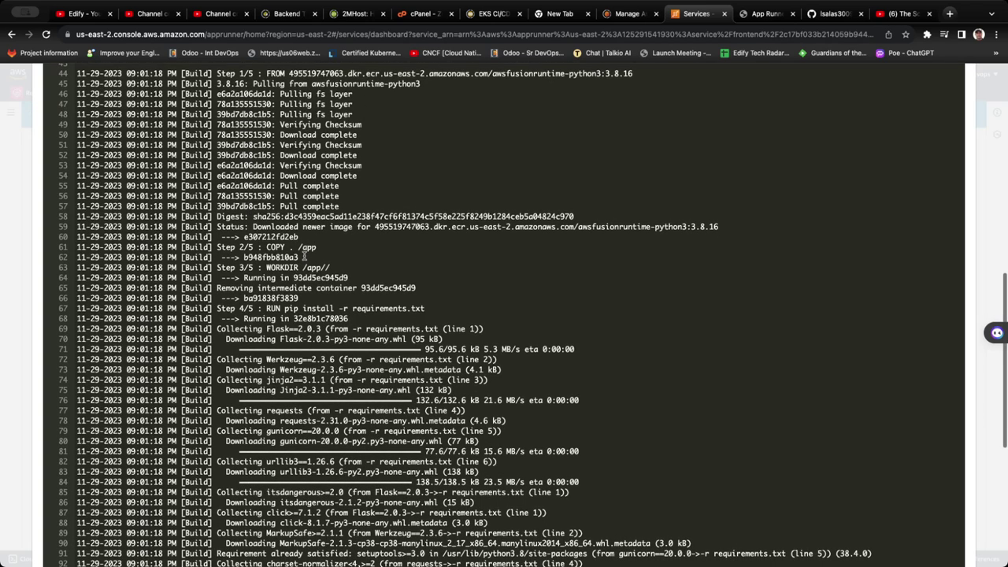
pyautogui.scroll(-10, 316, 279)
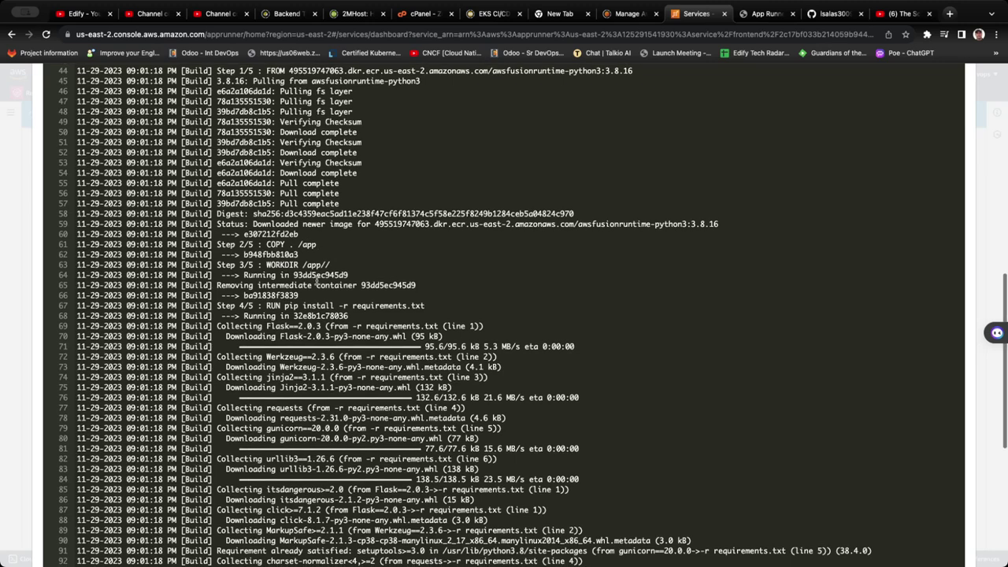
pyautogui.scroll(-6, 311, 290)
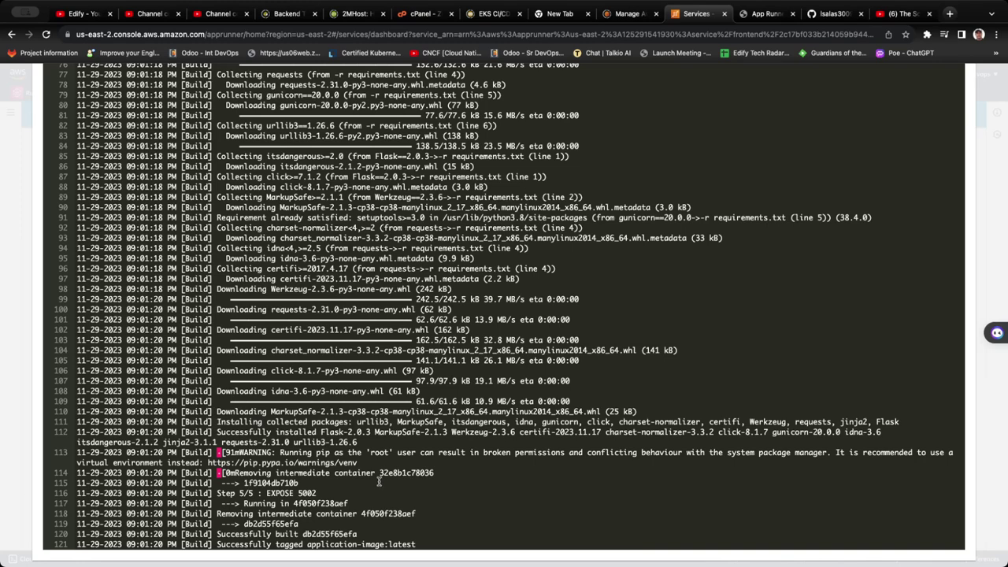
pyautogui.scroll(10, 267, 432)
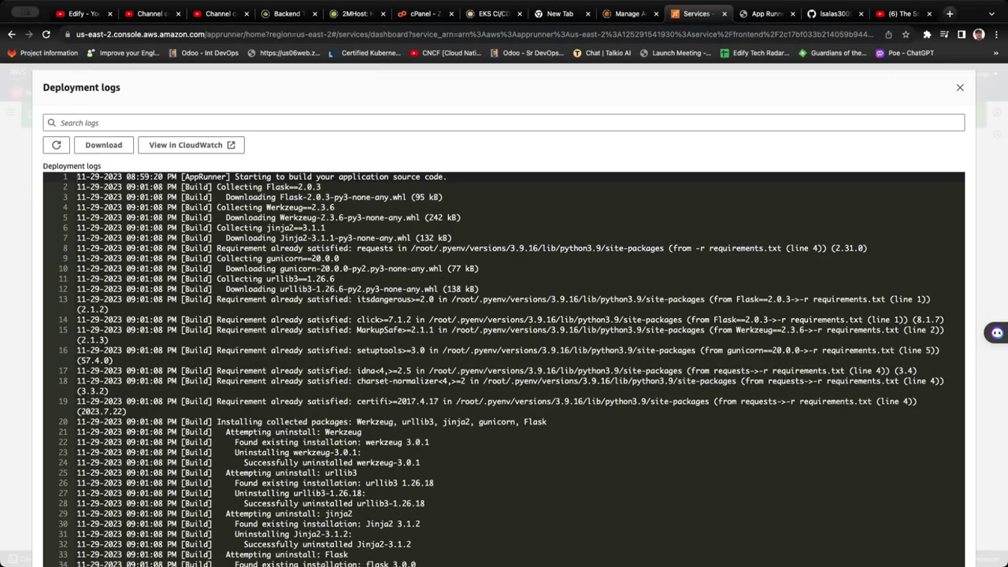
pyautogui.click(958, 88)
# Refresh the frontend's deployment logs list, and check the Start deployment status and the overall service status.
pyautogui.scroll(-1, 508, 375)
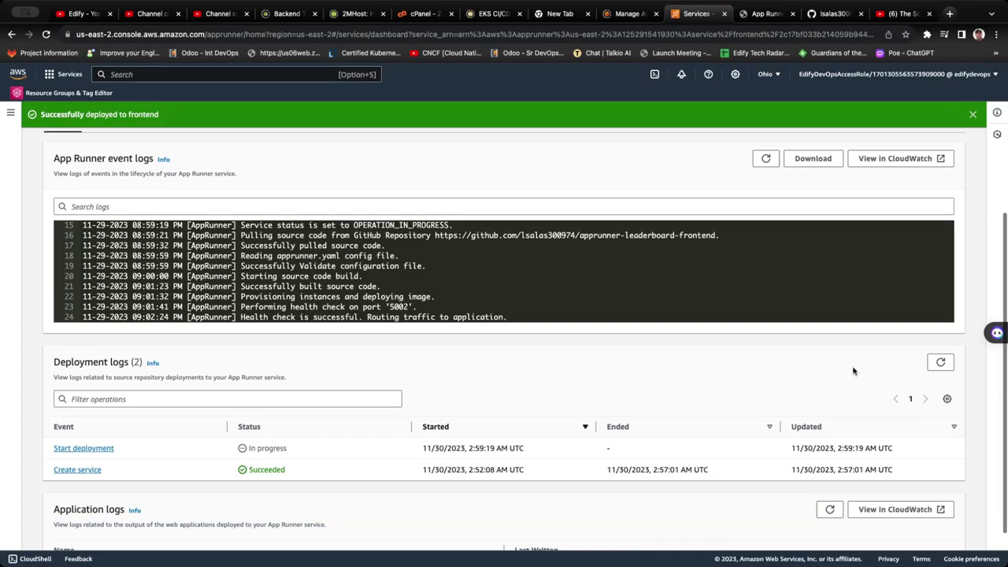
pyautogui.click(940, 361)
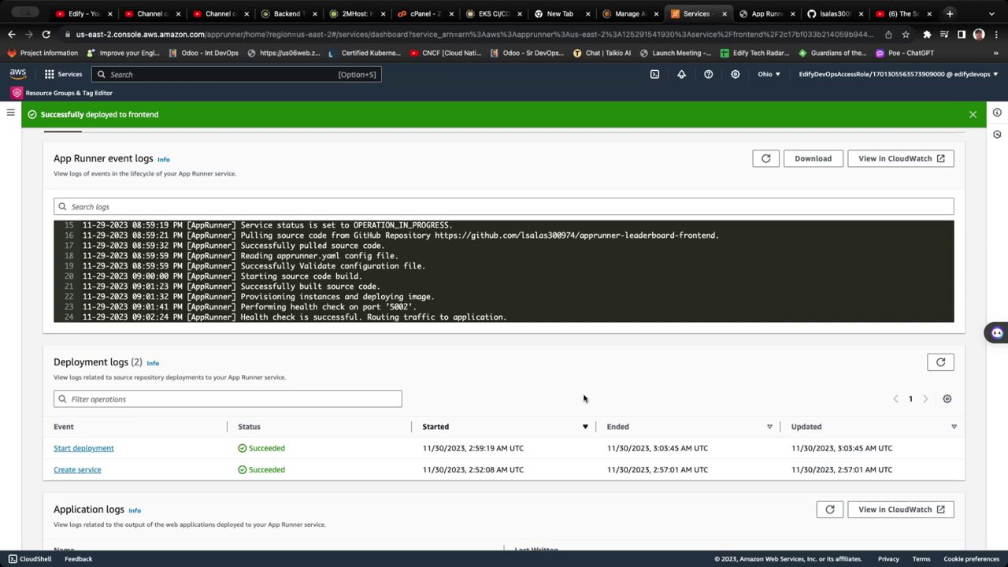
pyautogui.scroll(-1, 408, 445)
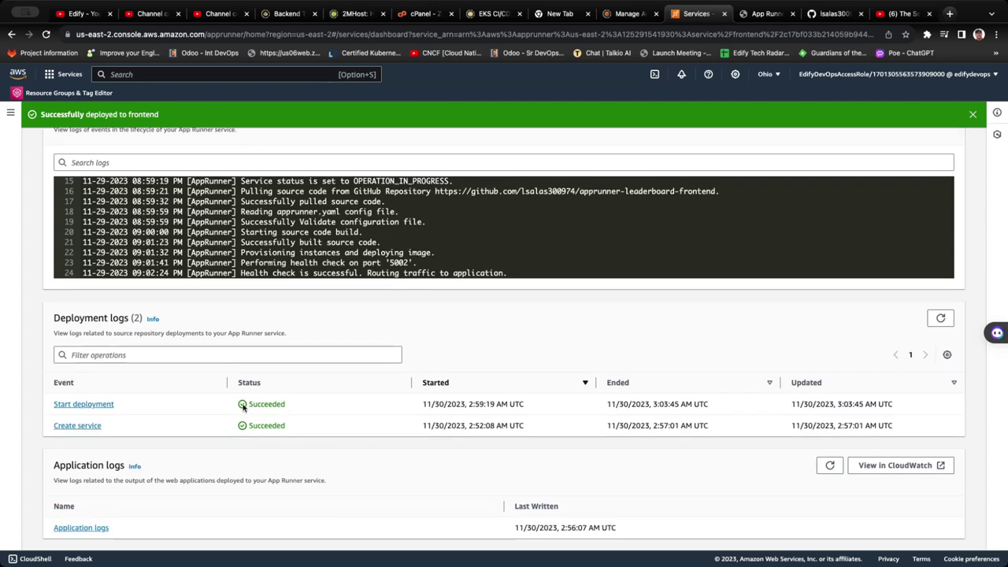
pyautogui.scroll(6, 297, 407)
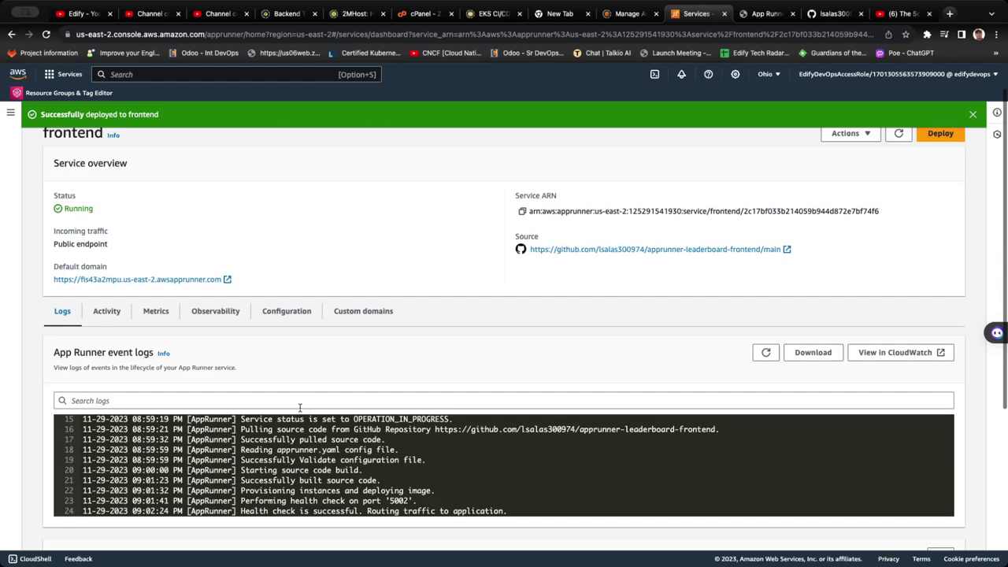
pyautogui.scroll(-1, 178, 364)
pyautogui.scroll(1, 178, 364)
pyautogui.moveTo(101, 249); pyautogui.dragTo(63, 248)
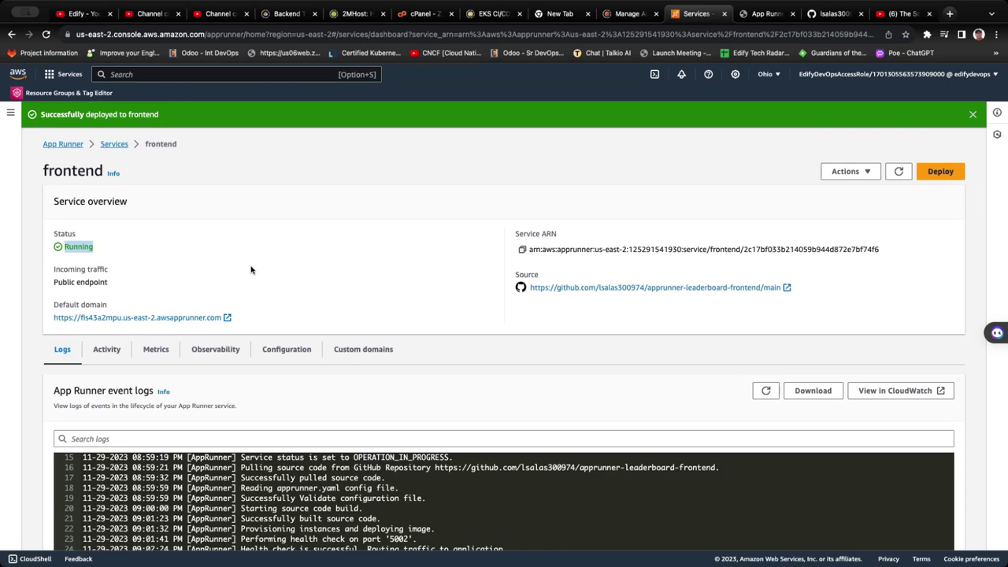
# Open the frontend's default domain from the services list, check the leaderboard title, and close the page.
pyautogui.click(114, 144)
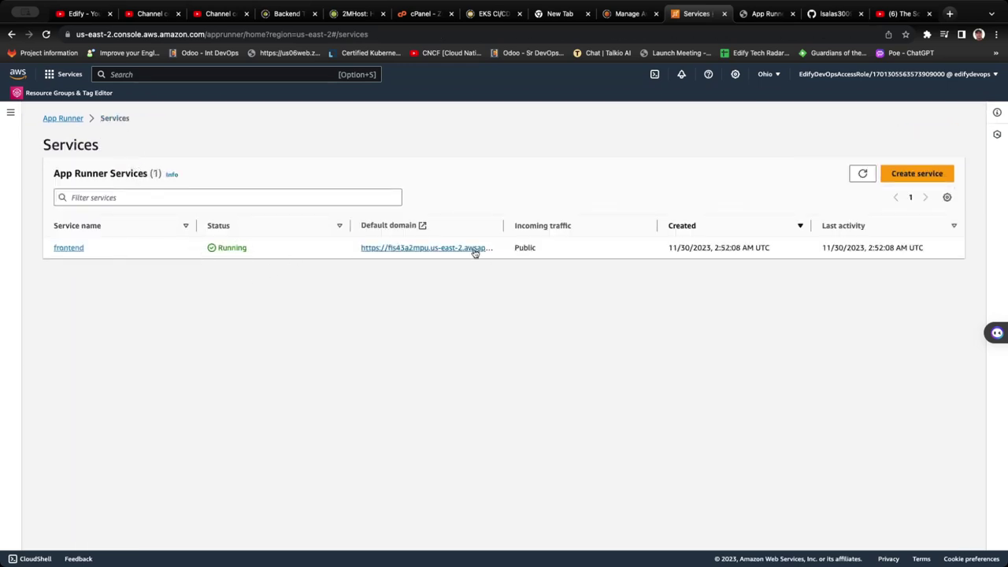
pyautogui.click(371, 248)
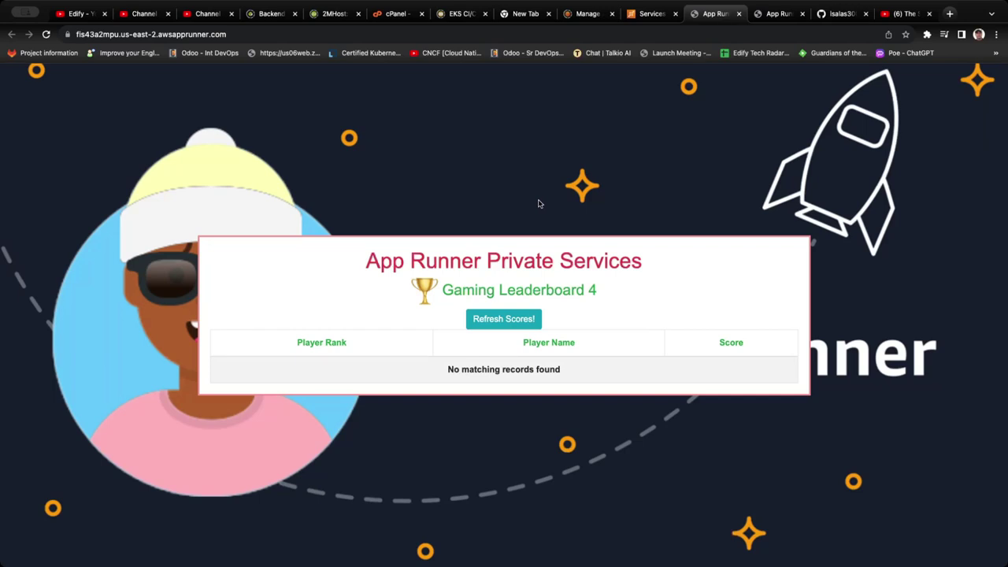
pyautogui.moveTo(600, 293); pyautogui.dragTo(500, 291)
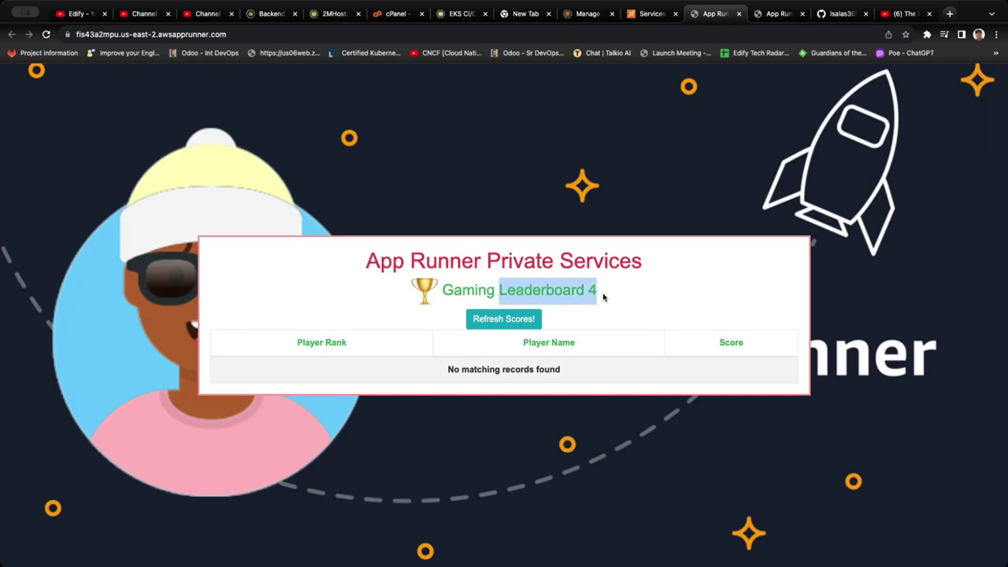
pyautogui.click(654, 280)
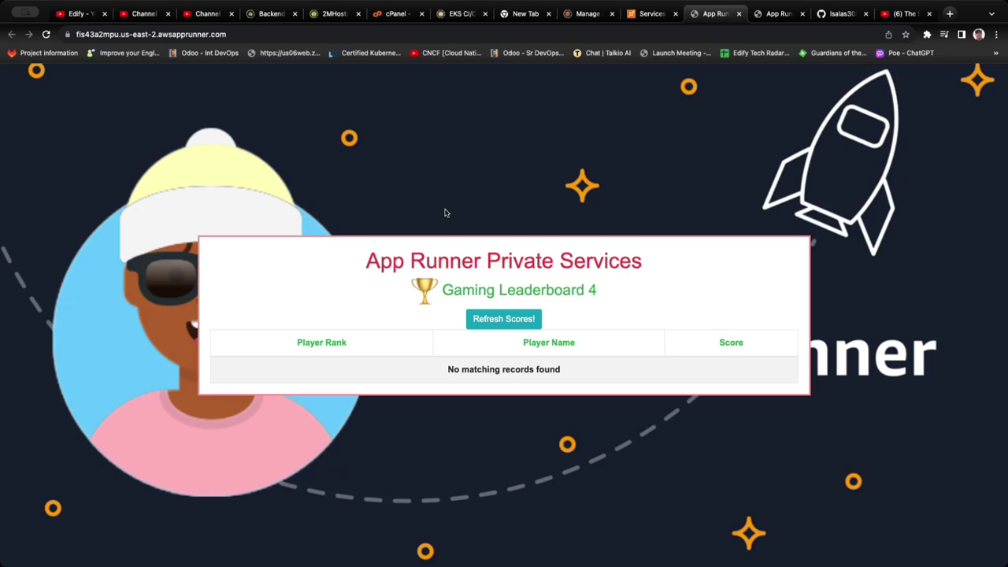
pyautogui.click(738, 14)
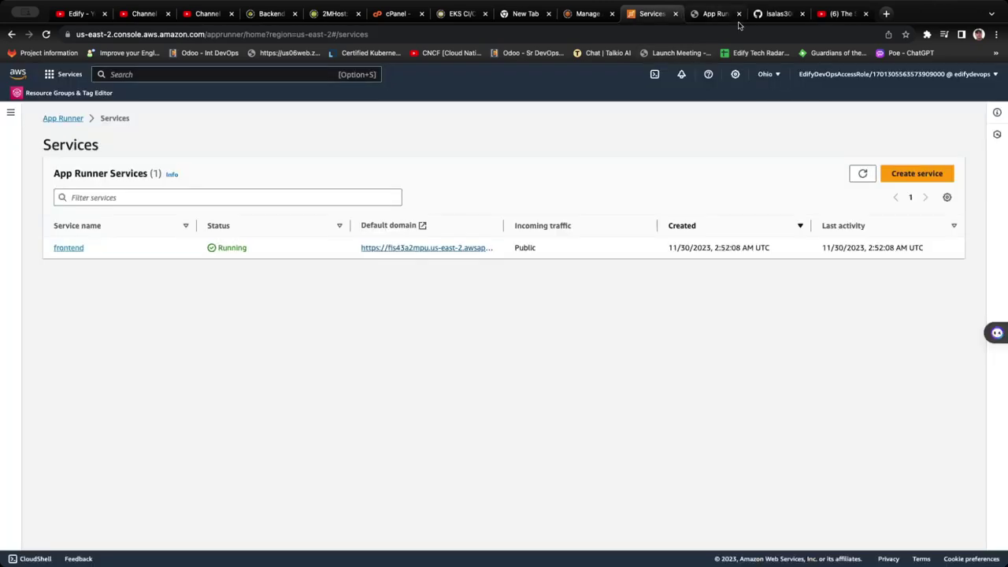